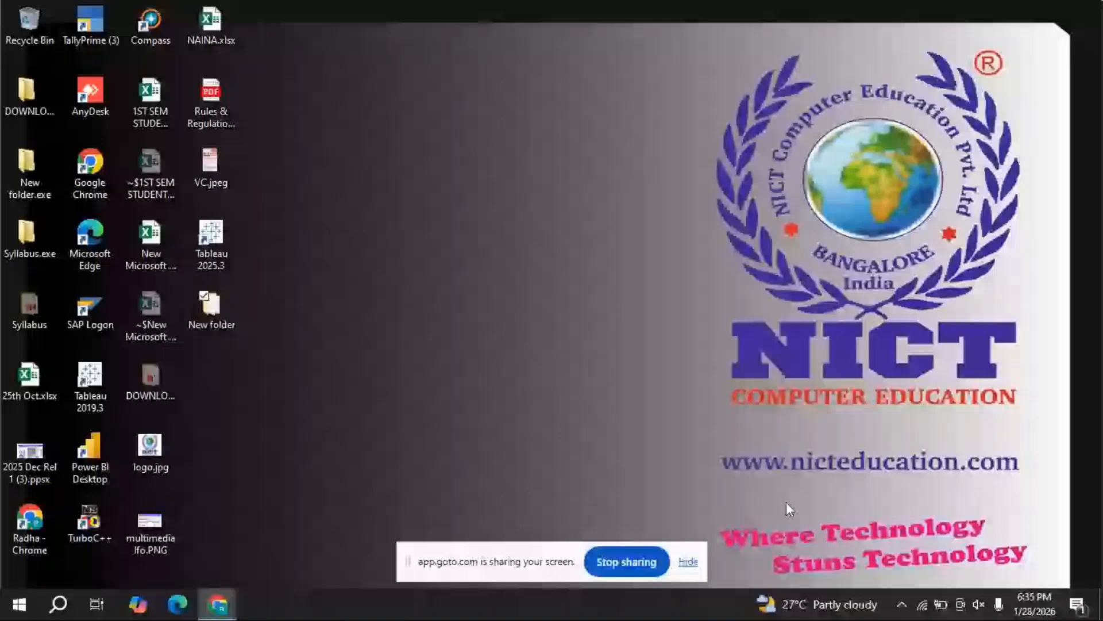
- Open Amazing Mart - Power Pivot.xlsx and Amazing Mart.xlsx from the desktop's New folder and enable editing in both workbooks
{"action": "left_click", "coordinate": [688, 561]}
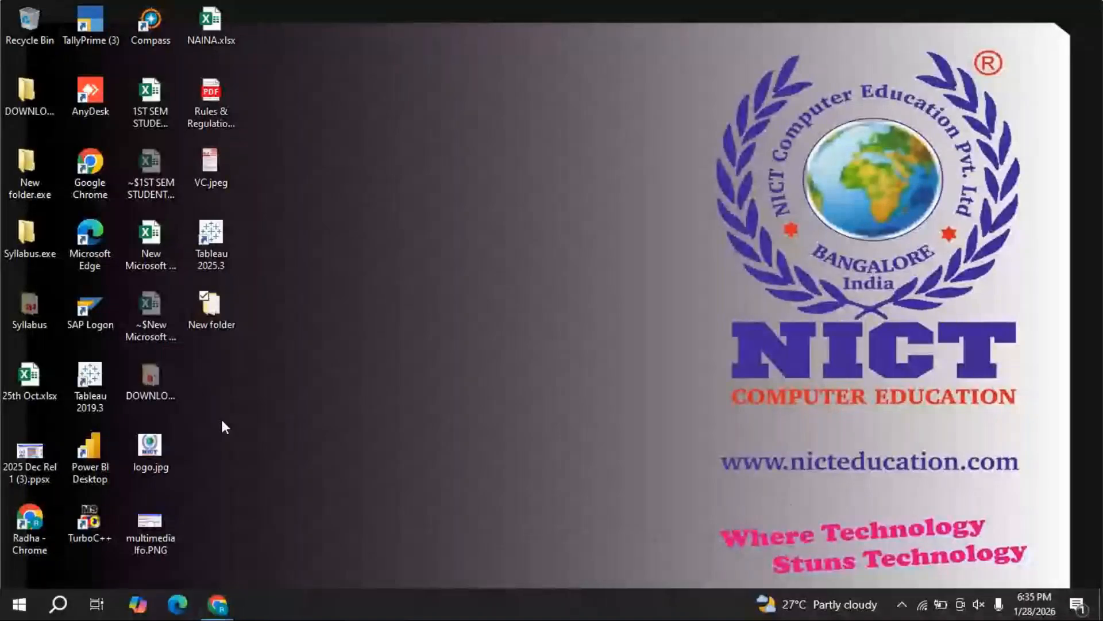
{"action": "double_click", "coordinate": [219, 324]}
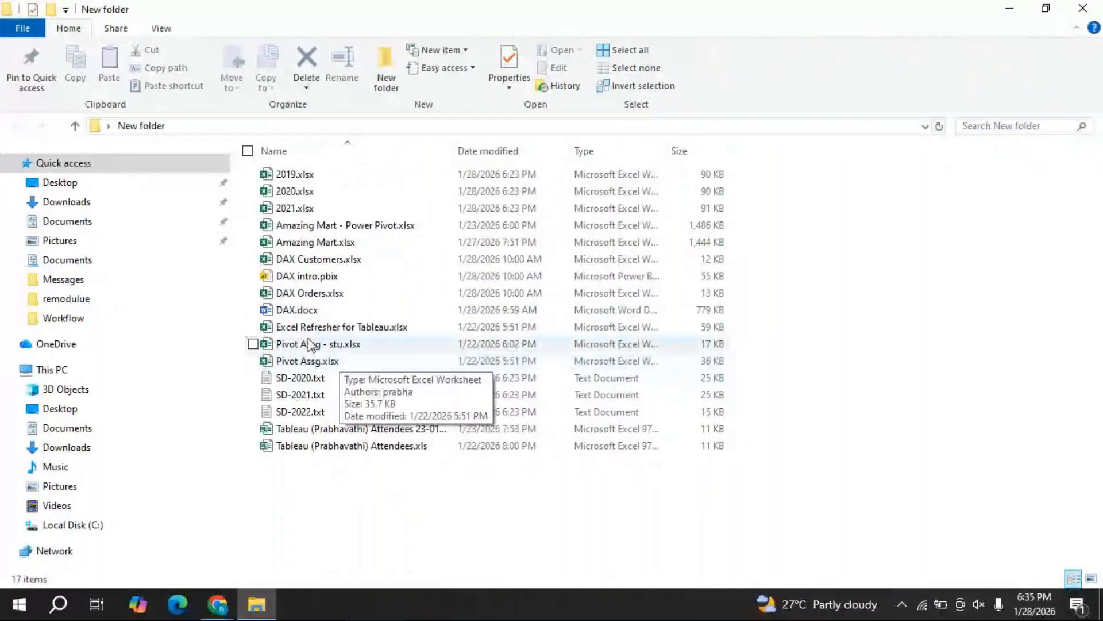
{"action": "double_click", "coordinate": [328, 225]}
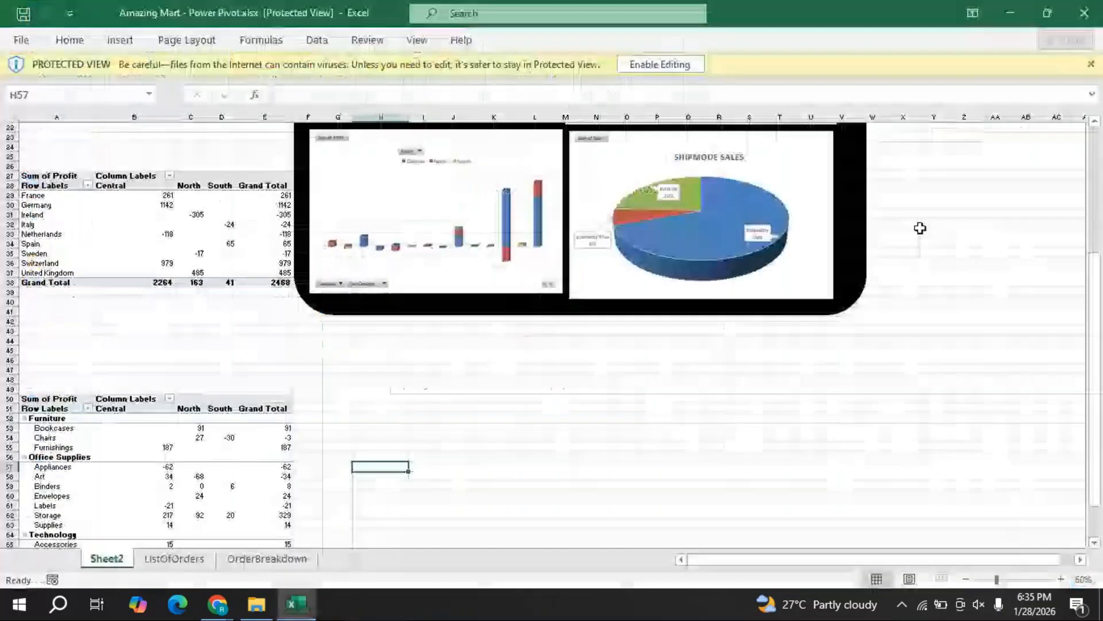
{"action": "left_click", "coordinate": [668, 63]}
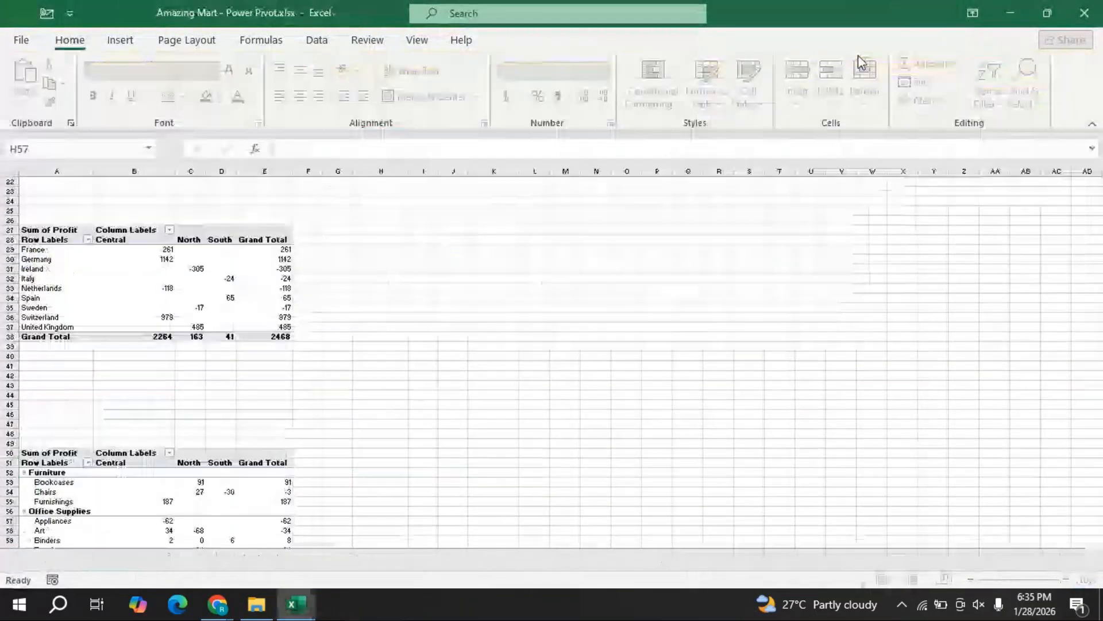
{"action": "left_click", "coordinate": [1012, 11]}
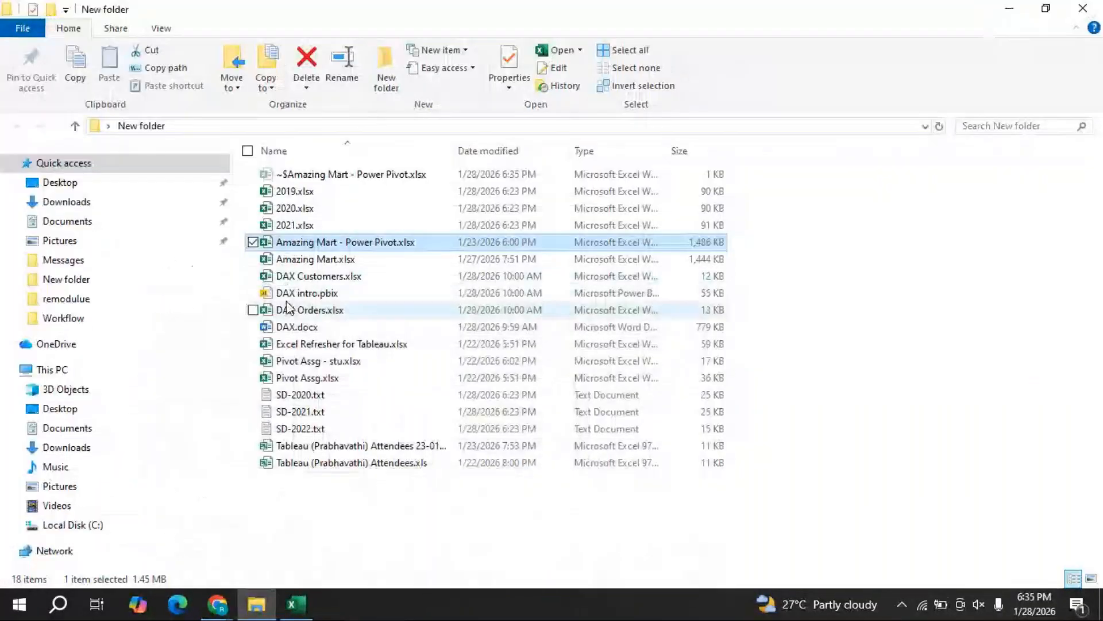
{"action": "double_click", "coordinate": [315, 259]}
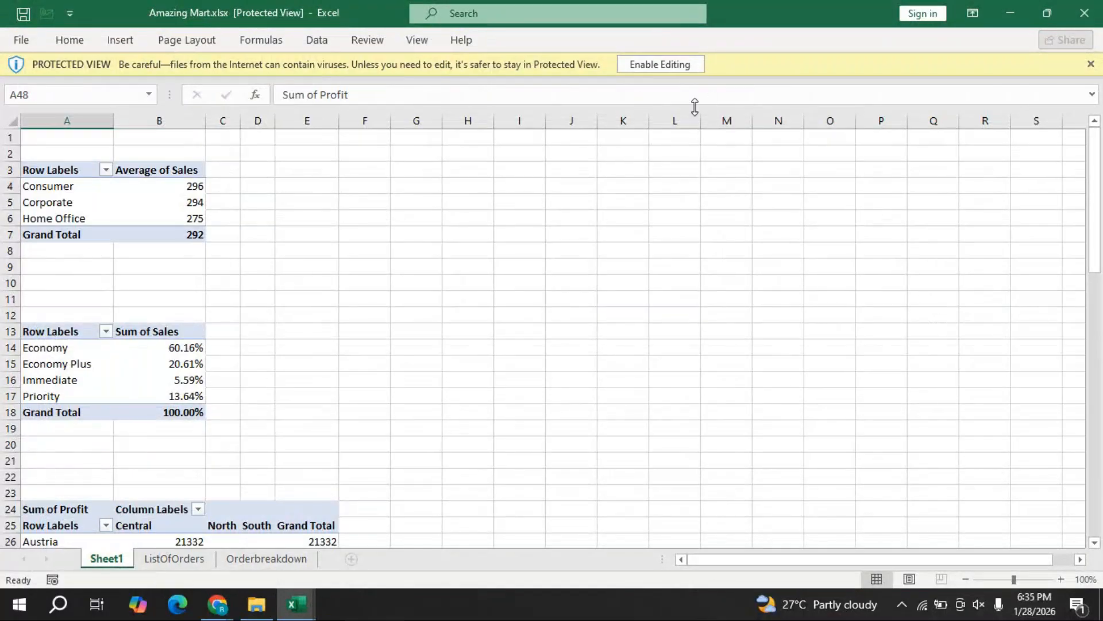
{"action": "left_click", "coordinate": [682, 65]}
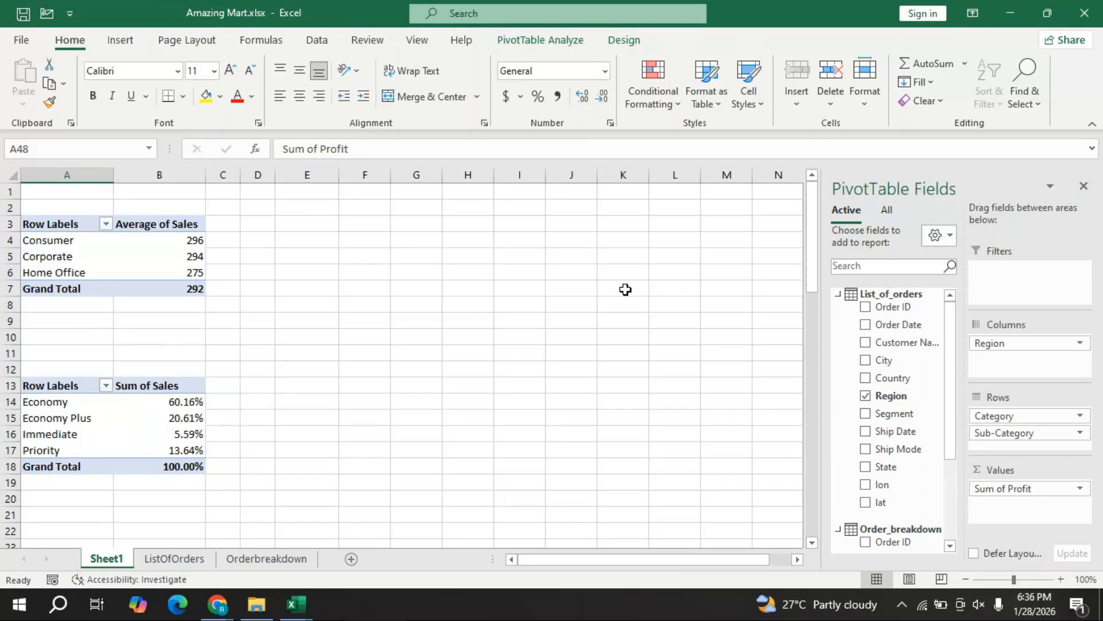
- Examine the data and table names on the ListOfOrders and Orderbreakdown sheets
{"action": "left_click", "coordinate": [177, 559]}
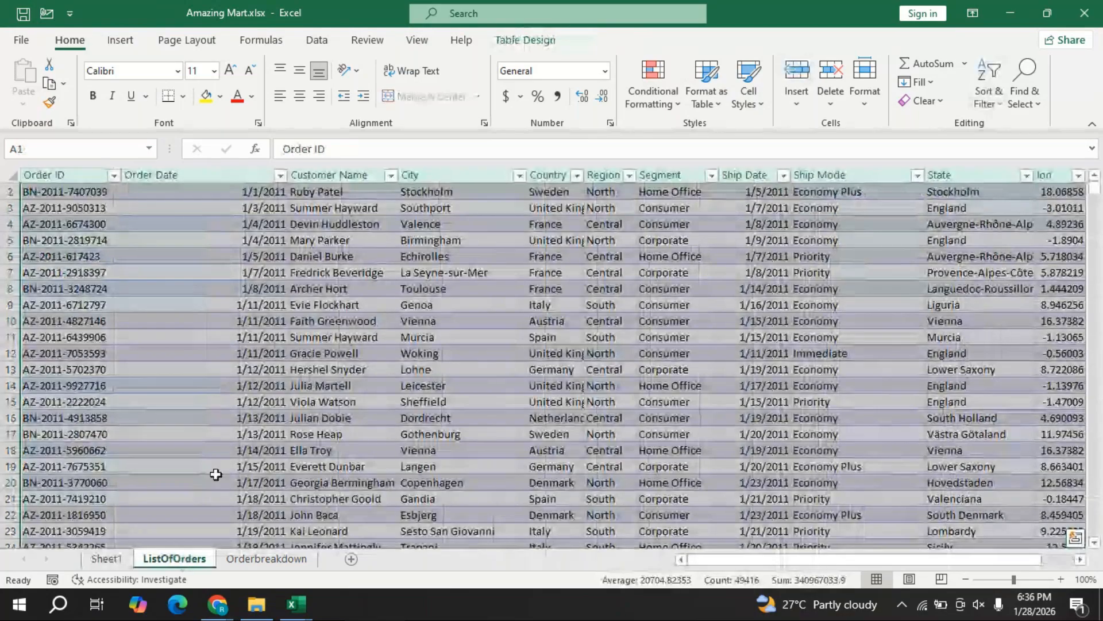
{"action": "left_click", "coordinate": [274, 562]}
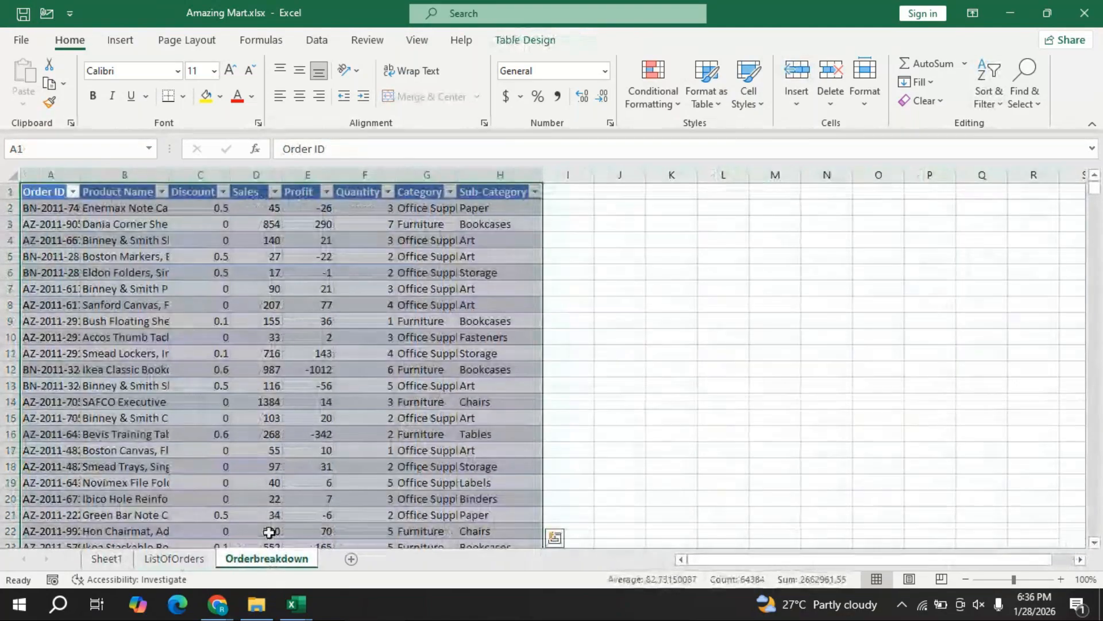
{"action": "left_click", "coordinate": [186, 564]}
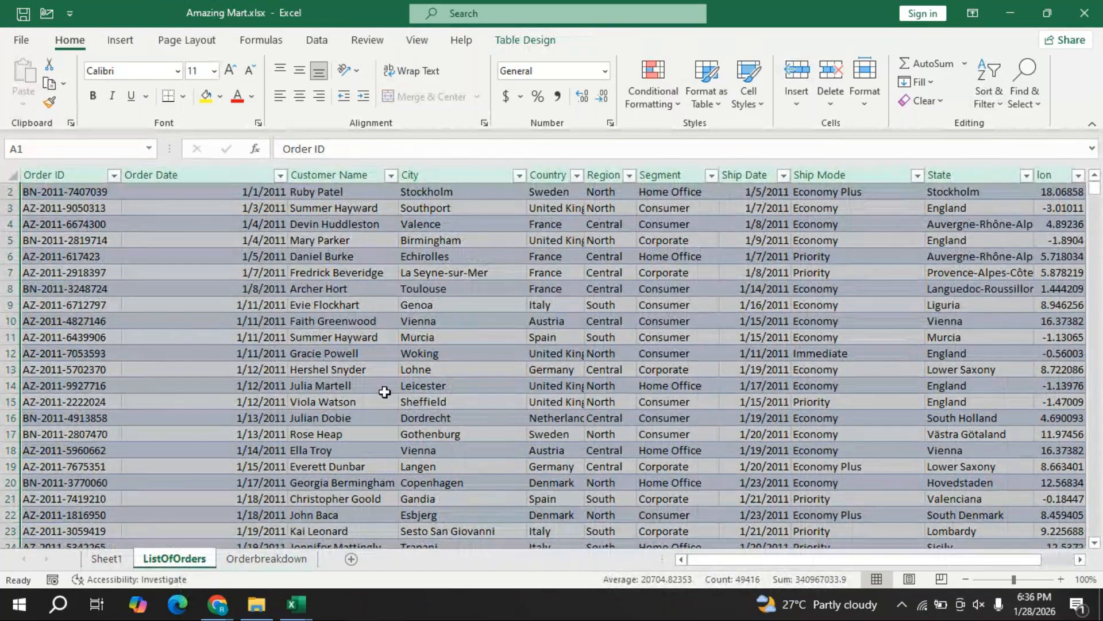
{"action": "left_click", "coordinate": [525, 40]}
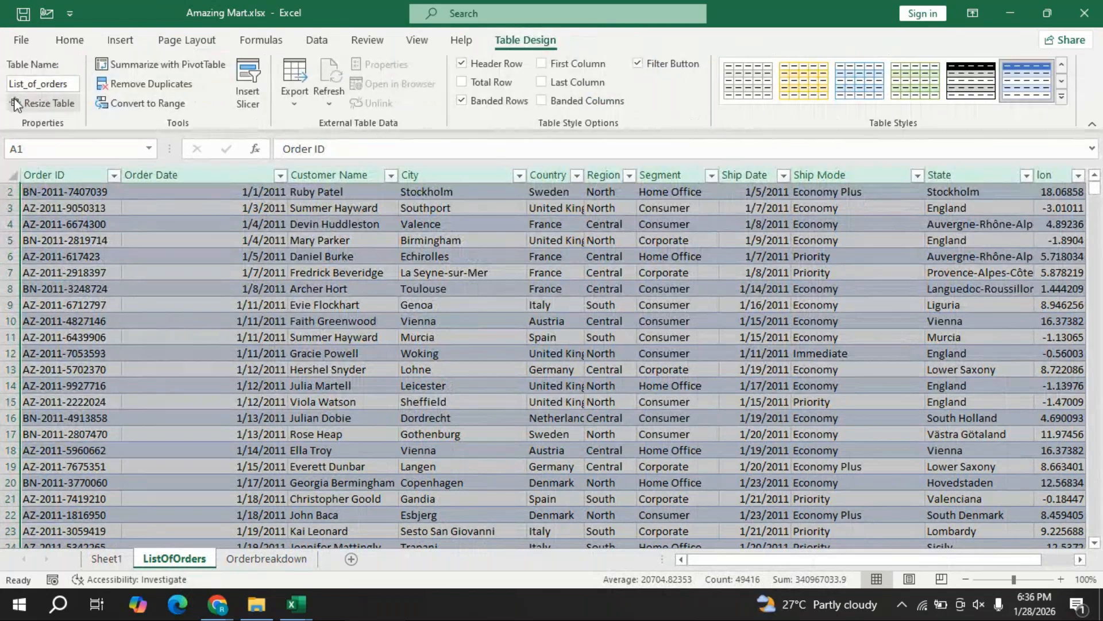
{"action": "left_click", "coordinate": [266, 559]}
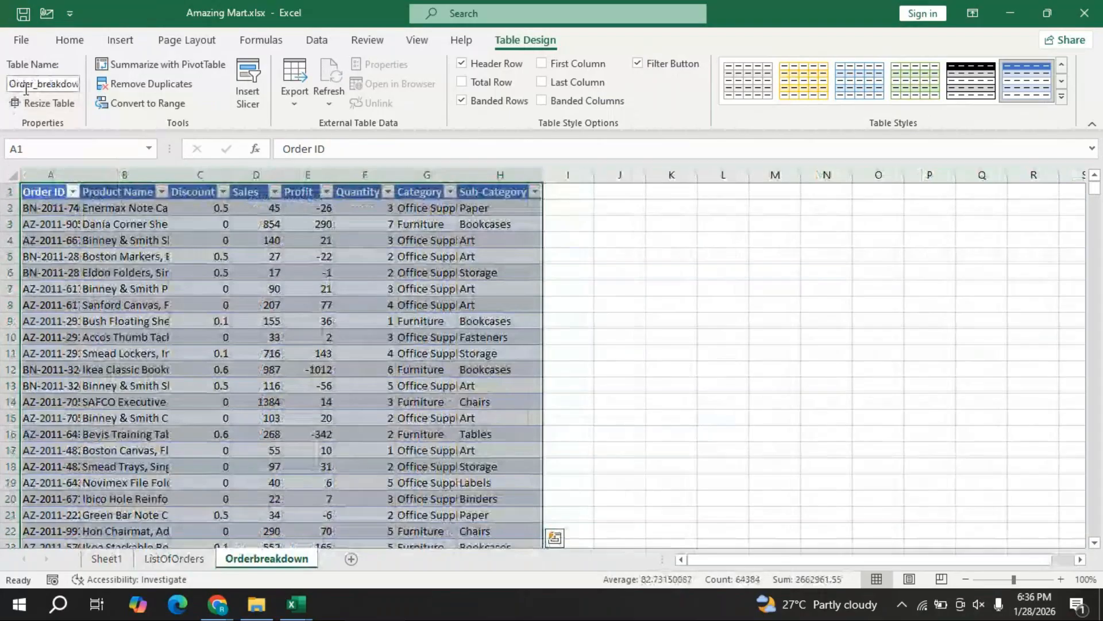
{"action": "left_click", "coordinate": [175, 561]}
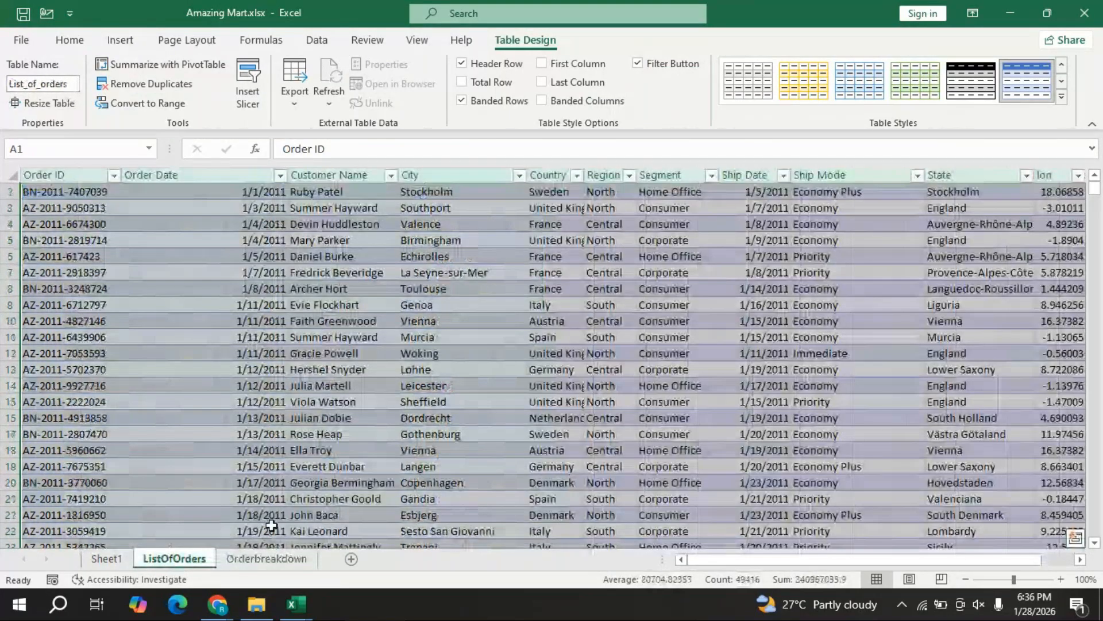
{"action": "left_click", "coordinate": [119, 40]}
{"action": "left_click", "coordinate": [52, 95]}
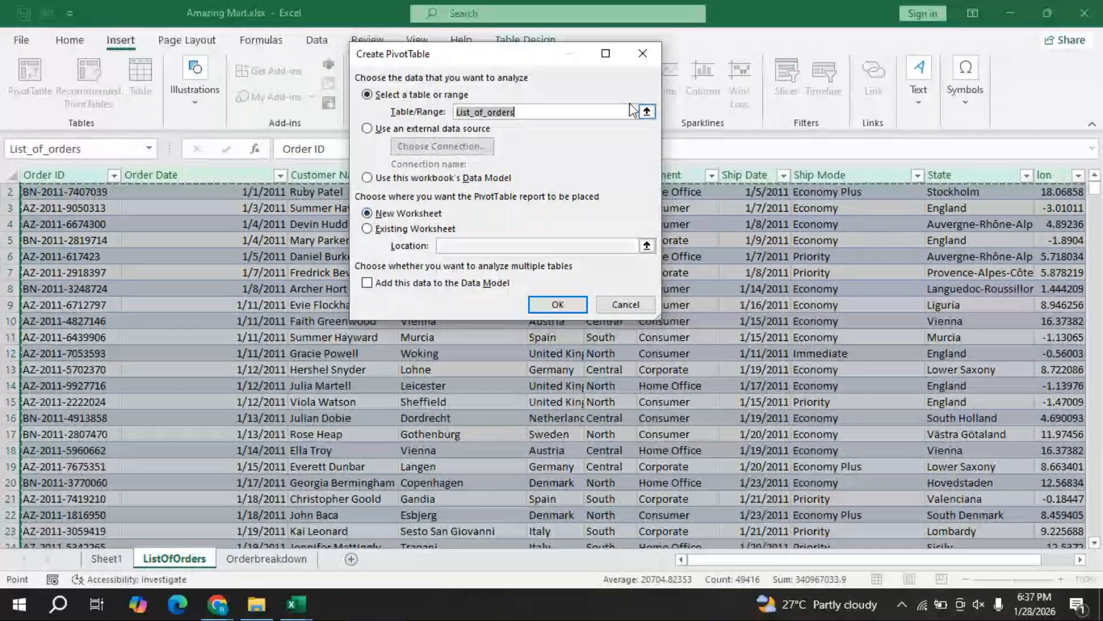
{"action": "left_click", "coordinate": [641, 55]}
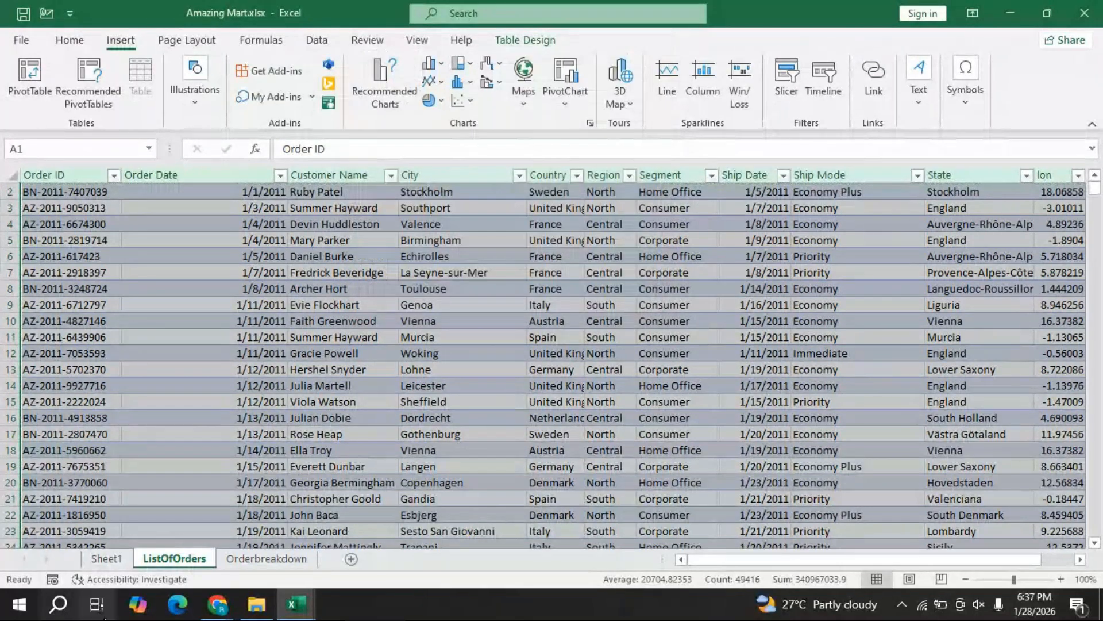
- Examine the source tables, field layout and Sales value field settings of the segment PivotTable on Sheet1
{"action": "left_click", "coordinate": [106, 558]}
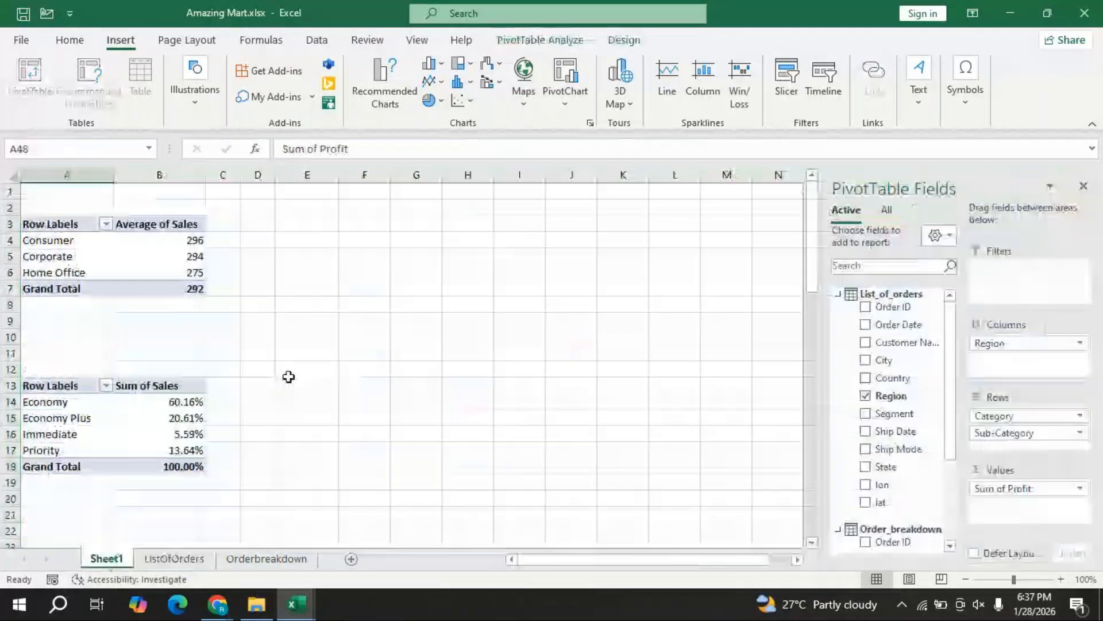
{"action": "left_click", "coordinate": [158, 256]}
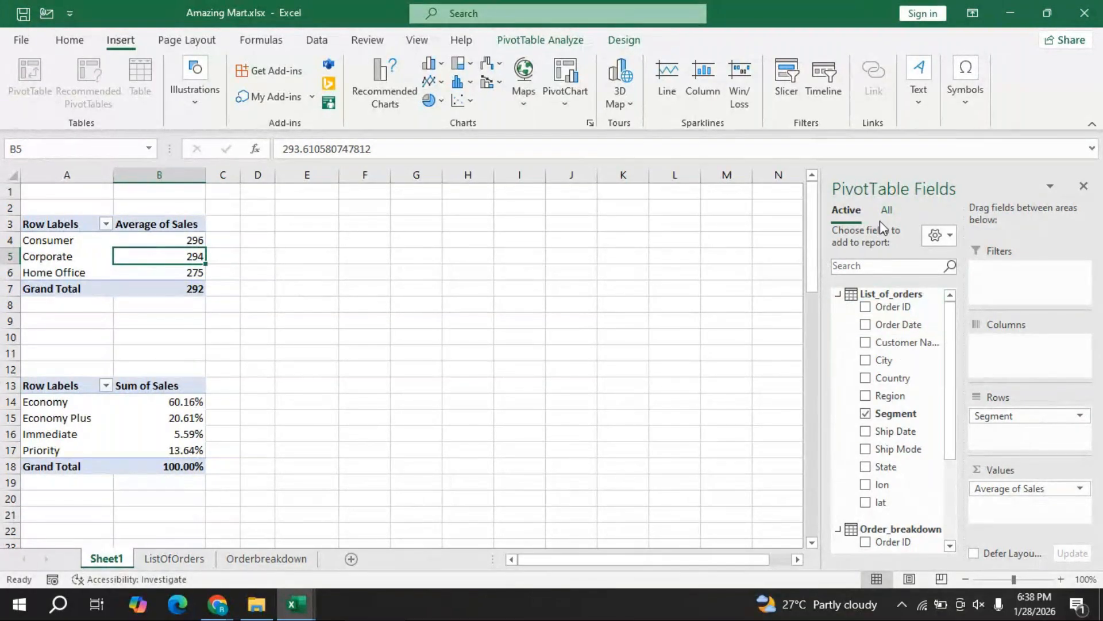
{"action": "left_click", "coordinate": [838, 294]}
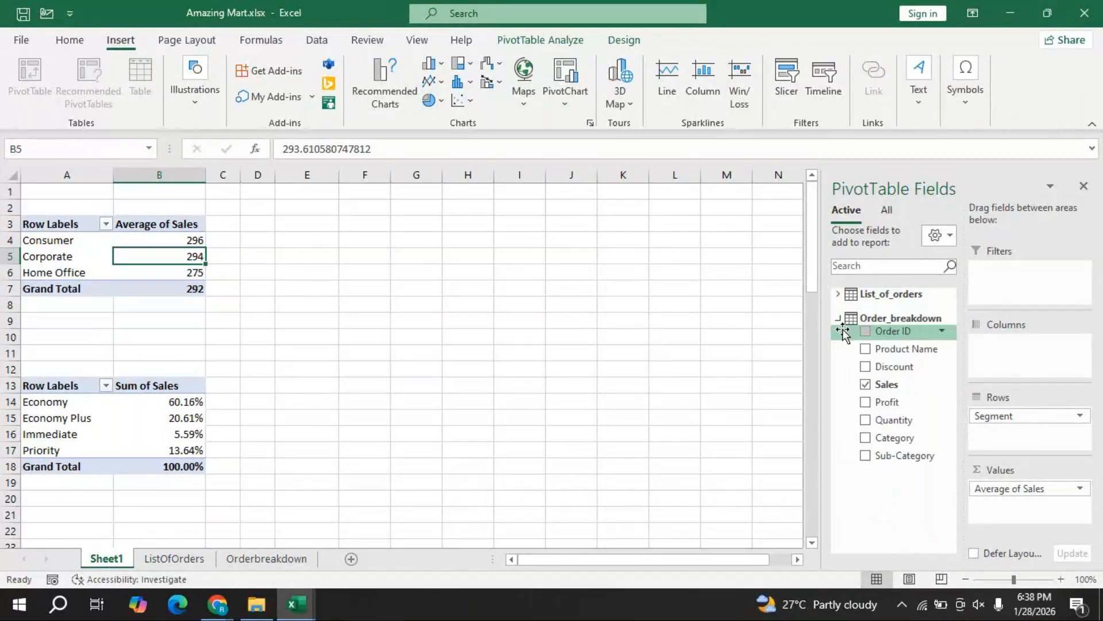
{"action": "left_click", "coordinate": [838, 317]}
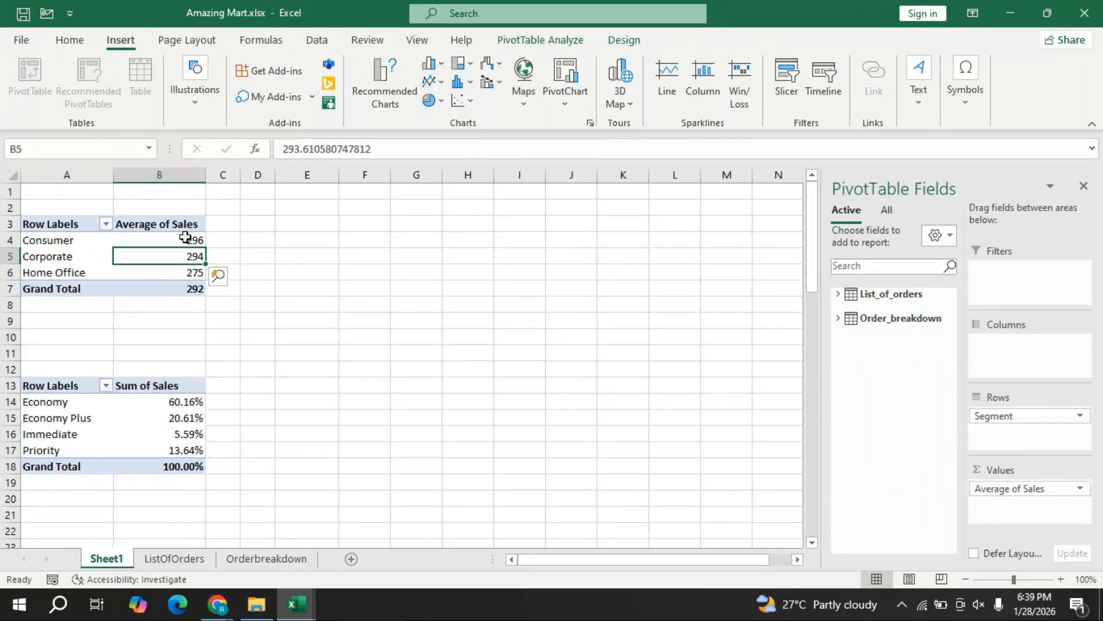
{"action": "mouse_move", "coordinate": [179, 276]}
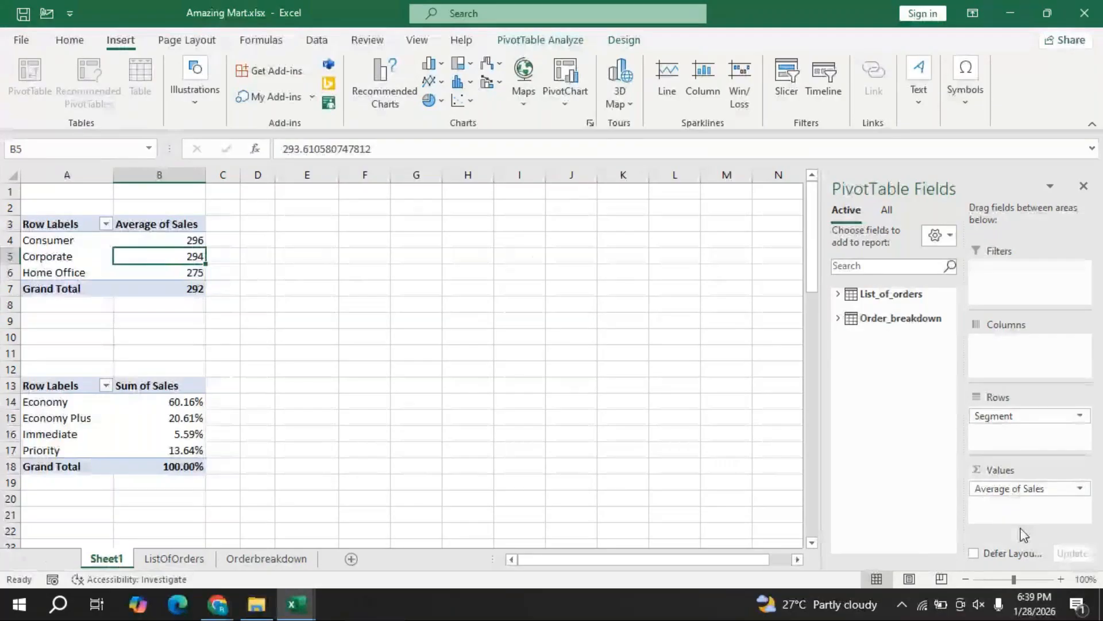
{"action": "left_click", "coordinate": [1017, 490]}
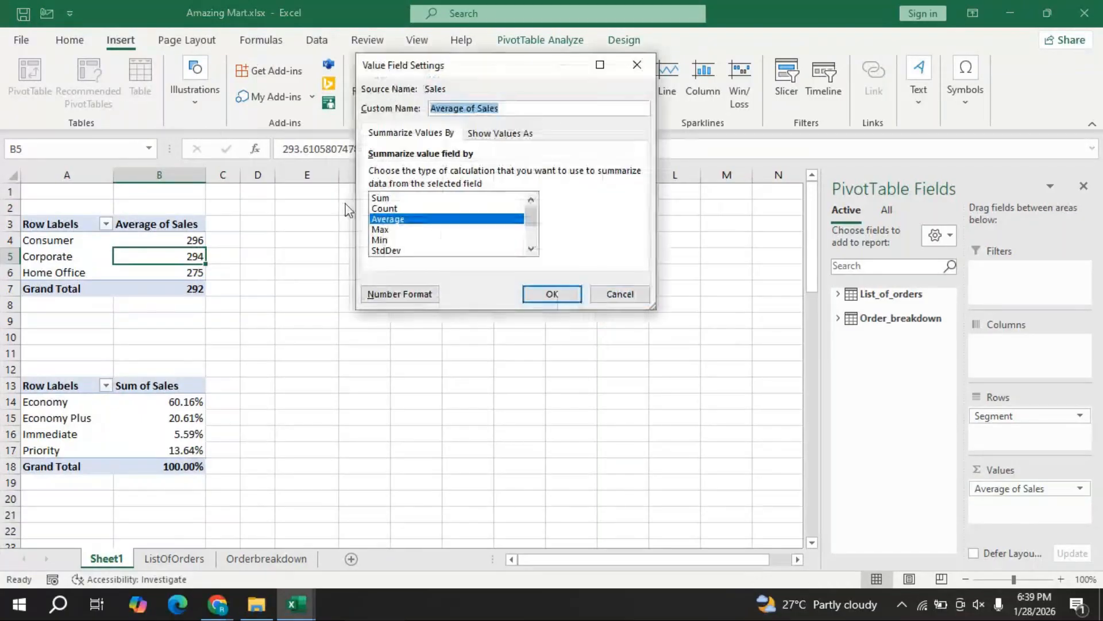
{"action": "left_click", "coordinate": [640, 60]}
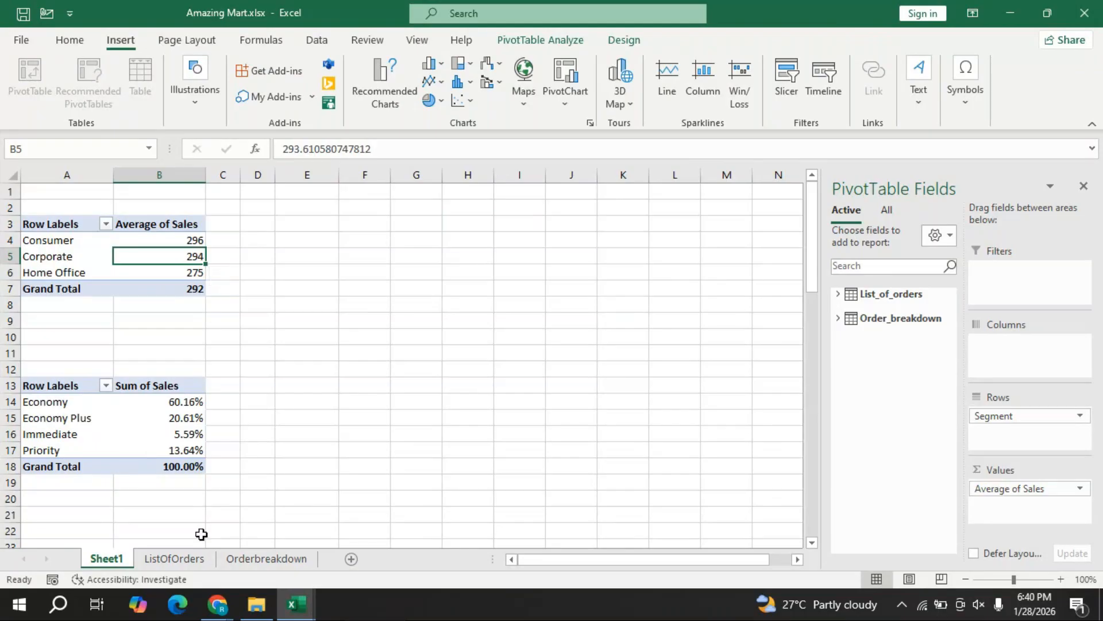
- Examine the field layouts of the ship mode, country and category PivotTables on Sheet1, and close the field list
{"action": "left_click", "coordinate": [111, 419]}
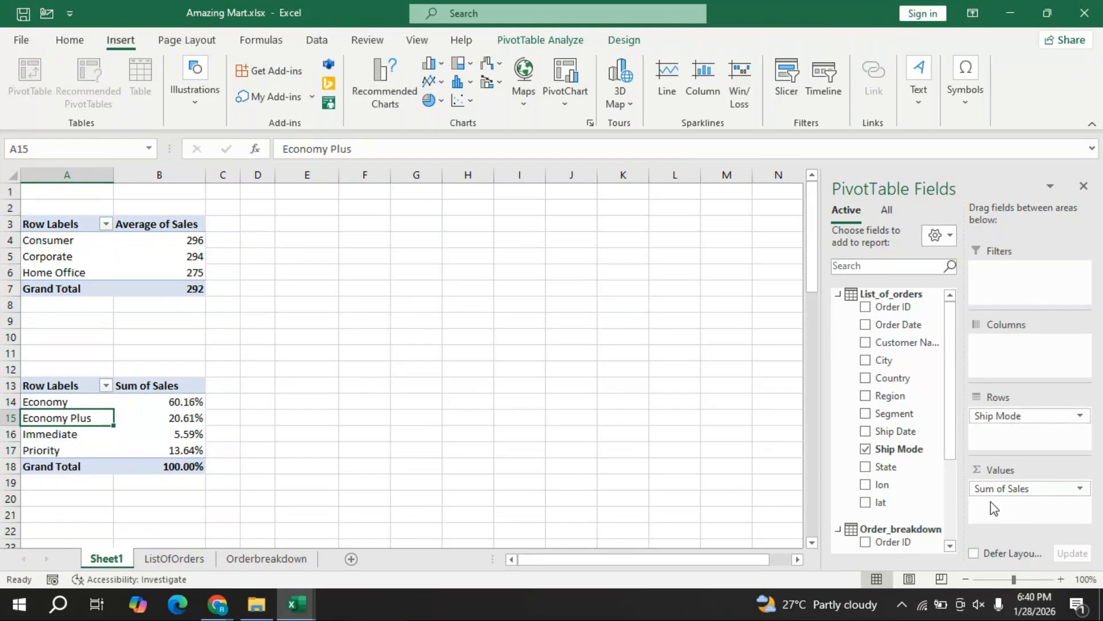
{"action": "left_click_drag", "start_coordinate": [811, 278], "coordinate": [808, 333]}
{"action": "left_click", "coordinate": [223, 466]}
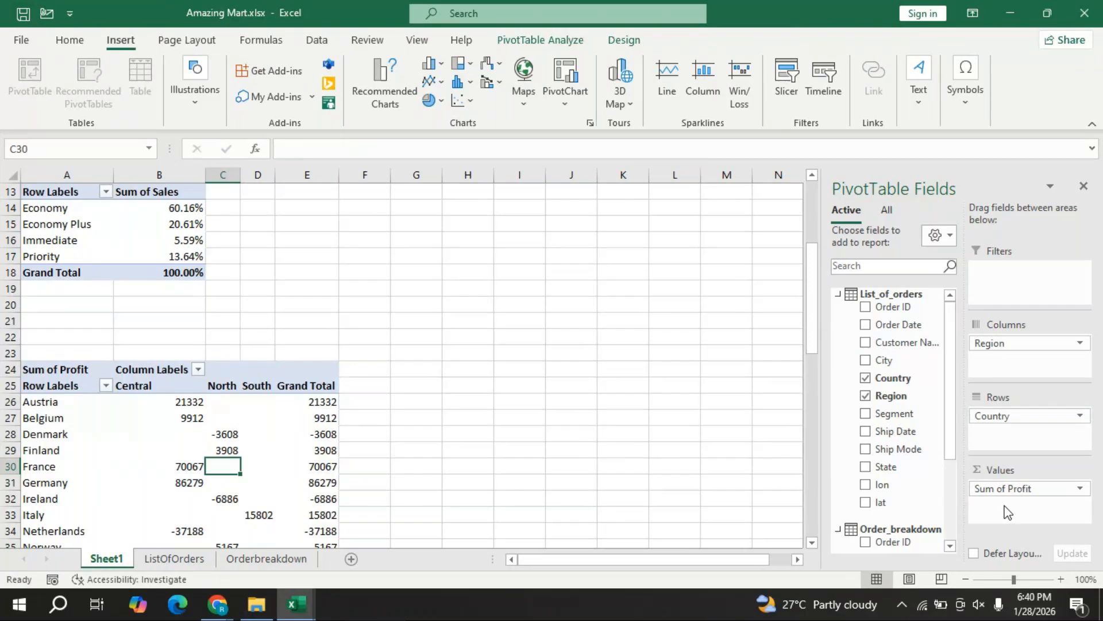
{"action": "left_click_drag", "start_coordinate": [810, 323], "coordinate": [808, 431]}
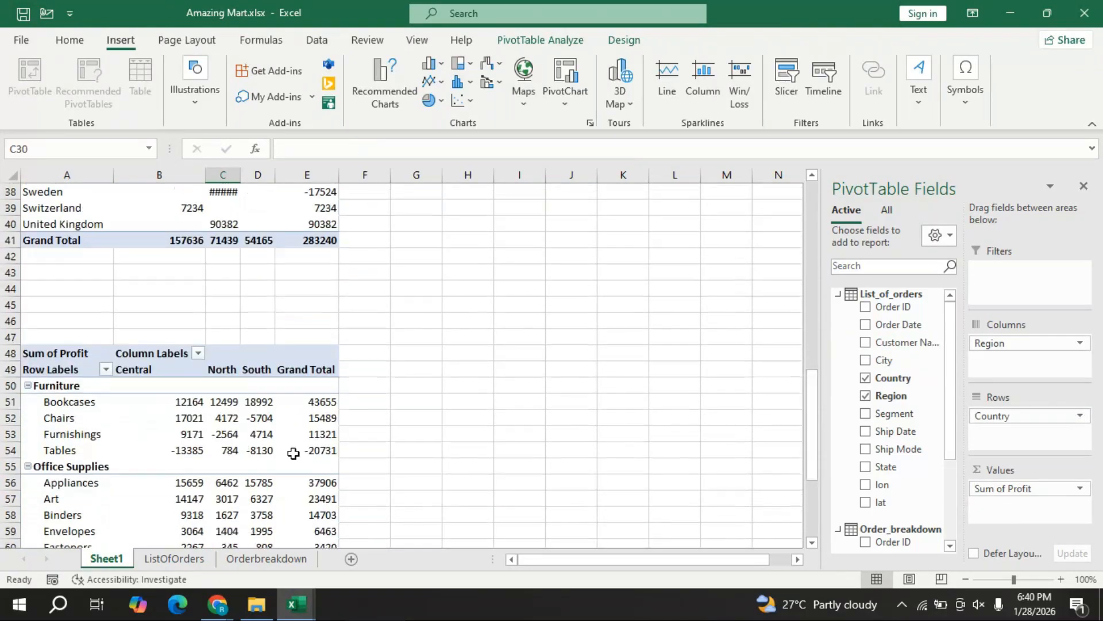
{"action": "left_click", "coordinate": [293, 453]}
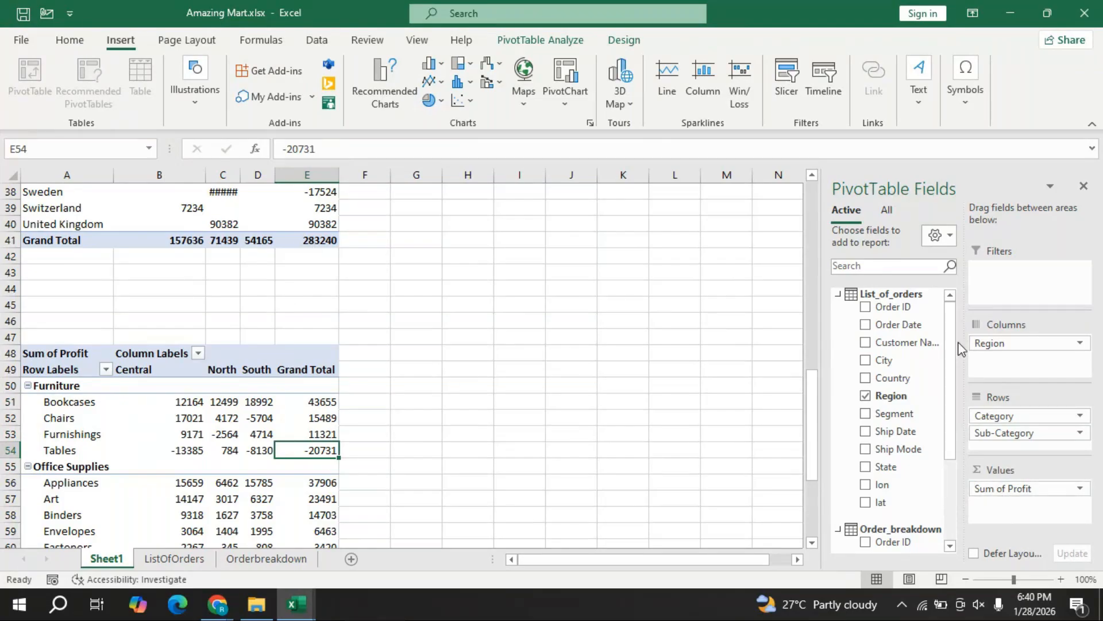
{"action": "left_click_drag", "start_coordinate": [812, 405], "coordinate": [813, 210]}
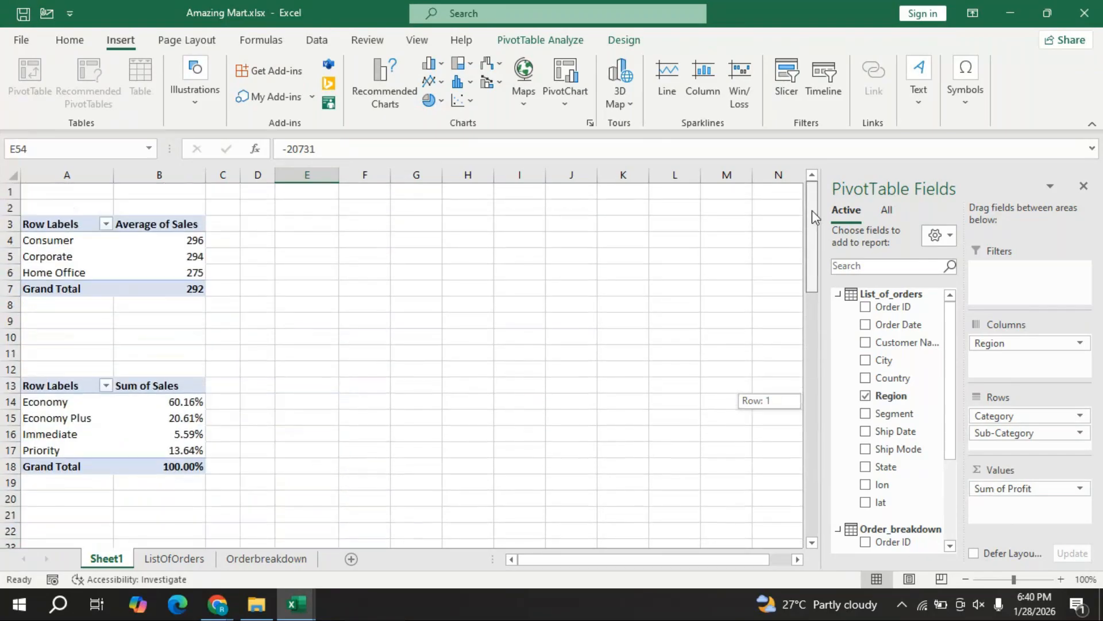
{"action": "left_click", "coordinate": [1084, 185]}
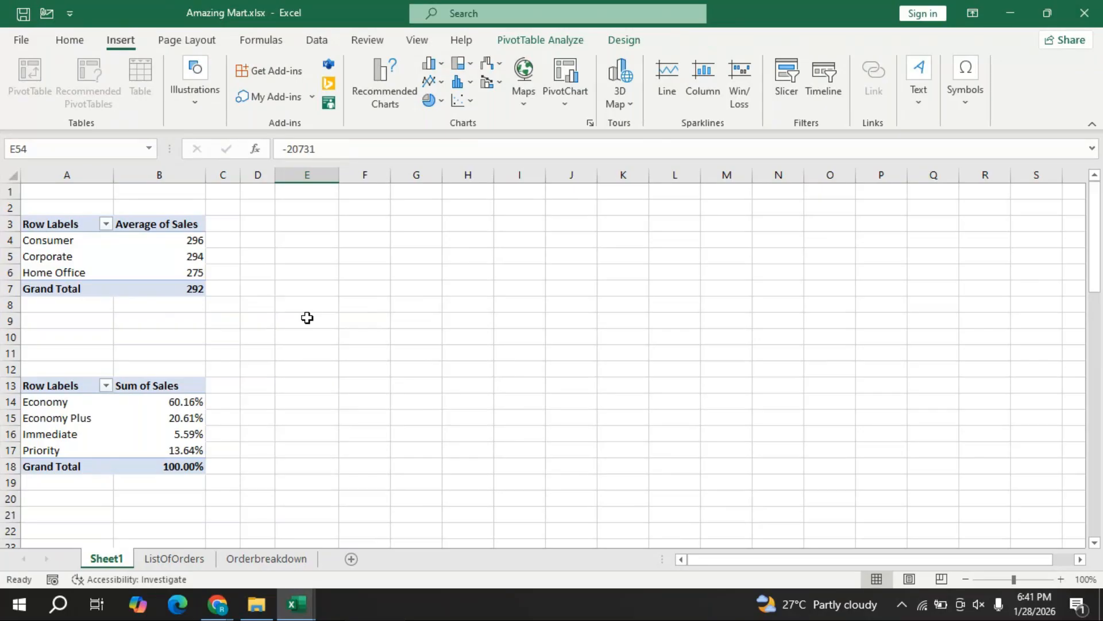
- Review the dashboard and its segment PivotTable in Amazing Mart - Power Pivot.xlsx, and return to Amazing Mart.xlsx
{"action": "key", "text": "alt+Tab"}
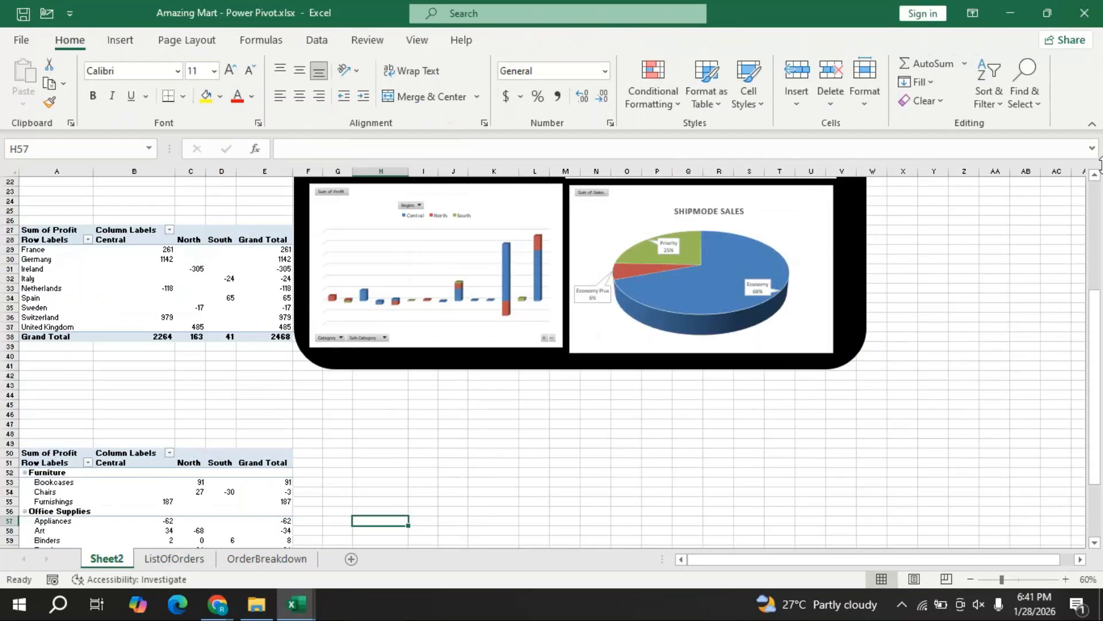
{"action": "scroll", "coordinate": [1093, 306], "scroll_direction": "up", "scroll_amount": 7}
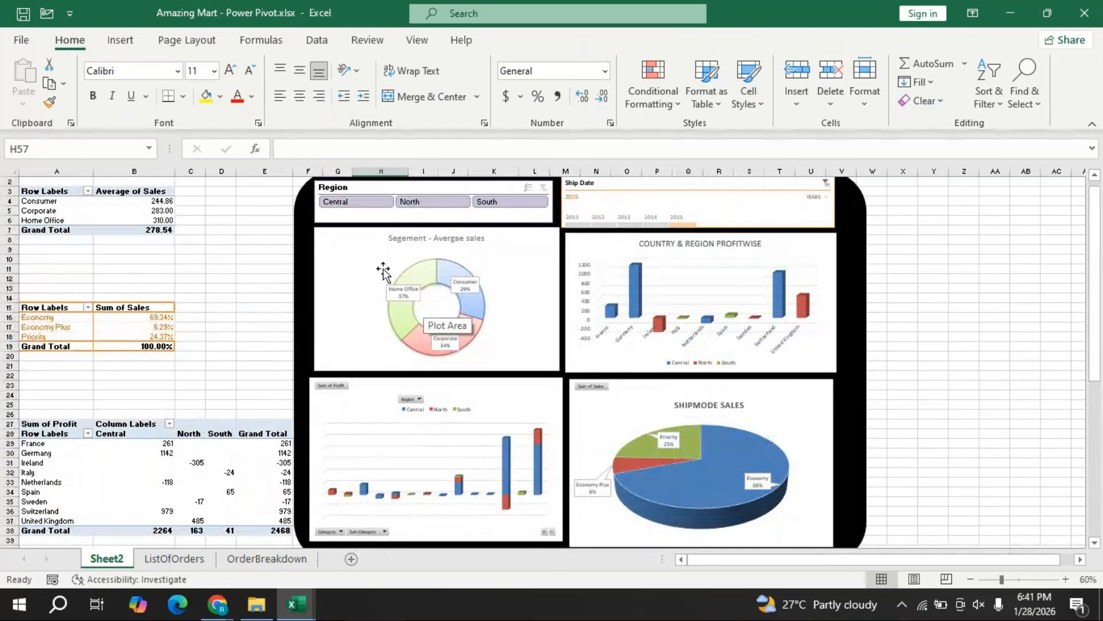
{"action": "left_click", "coordinate": [134, 220]}
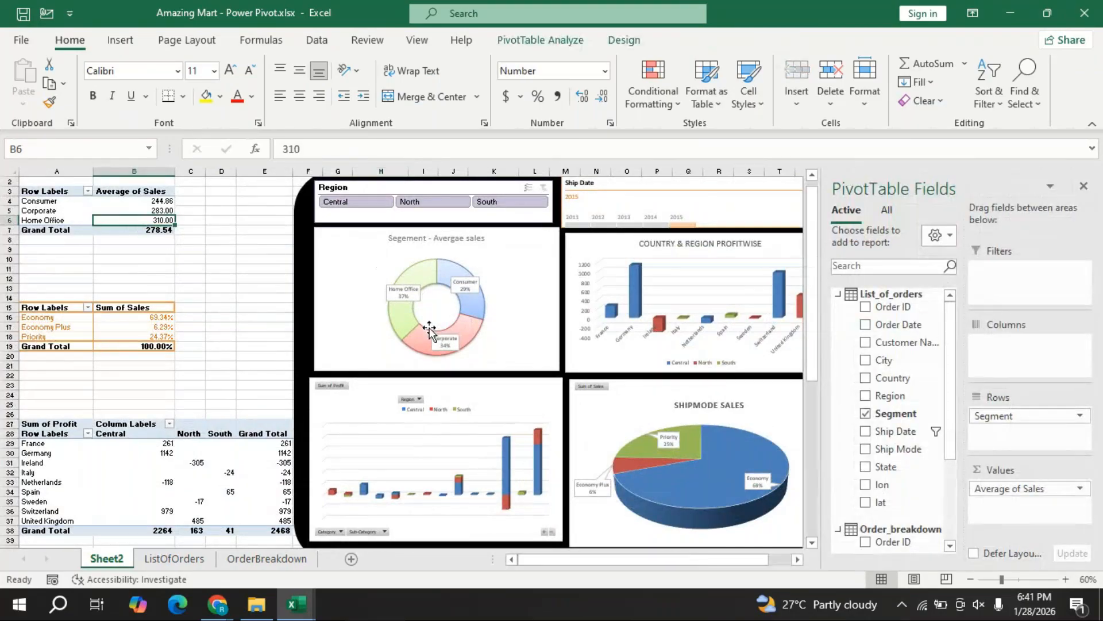
{"action": "key", "text": "alt+Tab"}
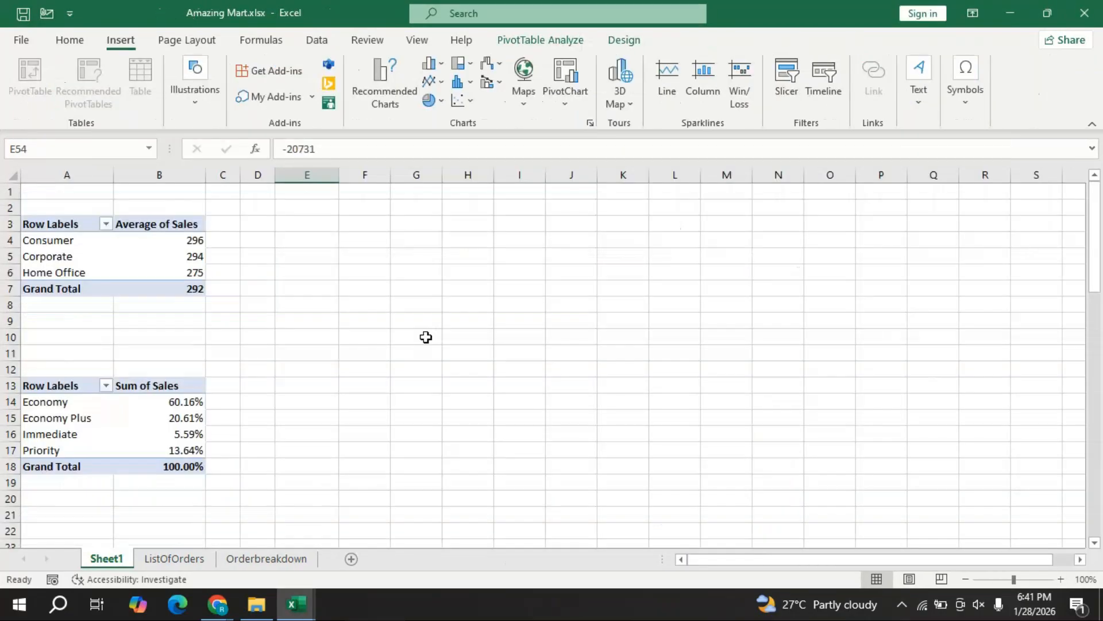
- Insert a Doughnut PivotChart based on the segment PivotTable showing average sales
{"action": "left_click", "coordinate": [186, 254]}
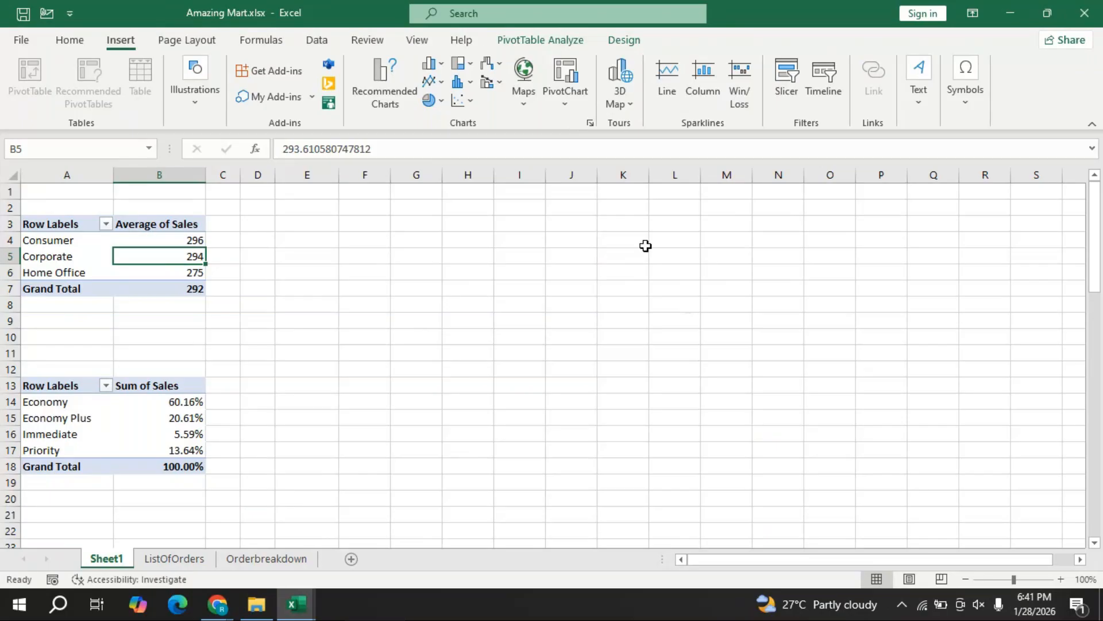
{"action": "left_click", "coordinate": [156, 258]}
{"action": "left_click", "coordinate": [583, 342]}
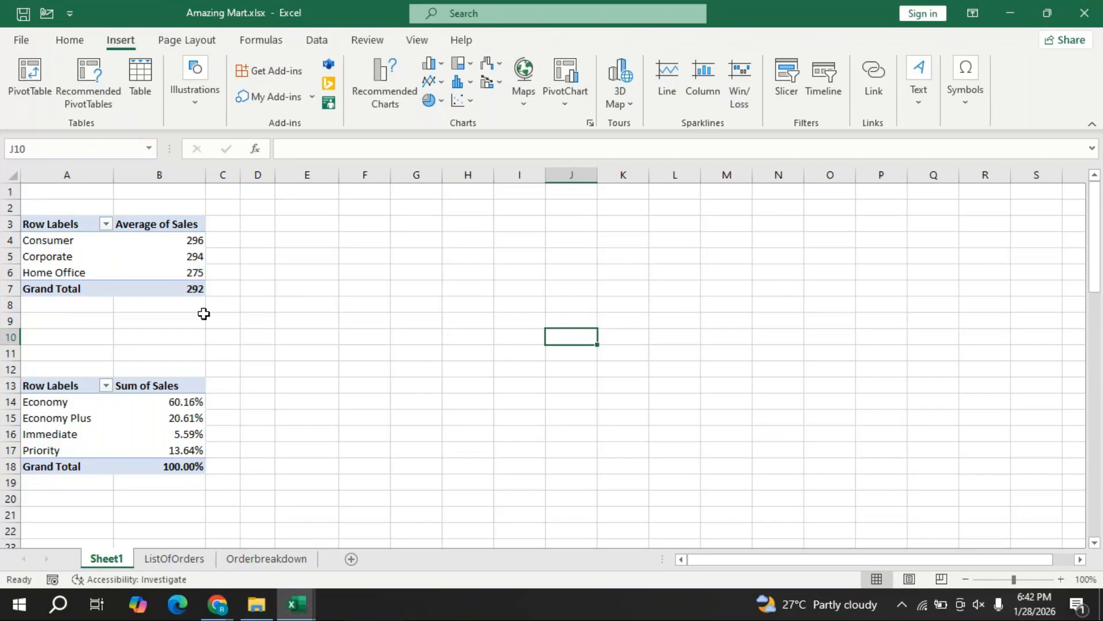
{"action": "left_click", "coordinate": [163, 256]}
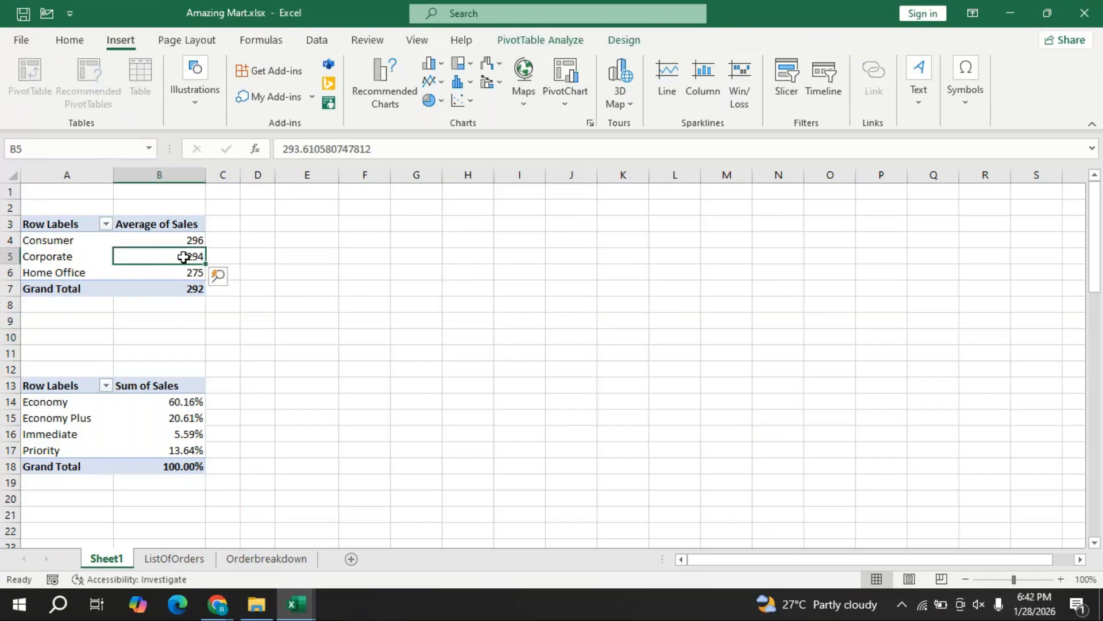
{"action": "left_click", "coordinate": [520, 42]}
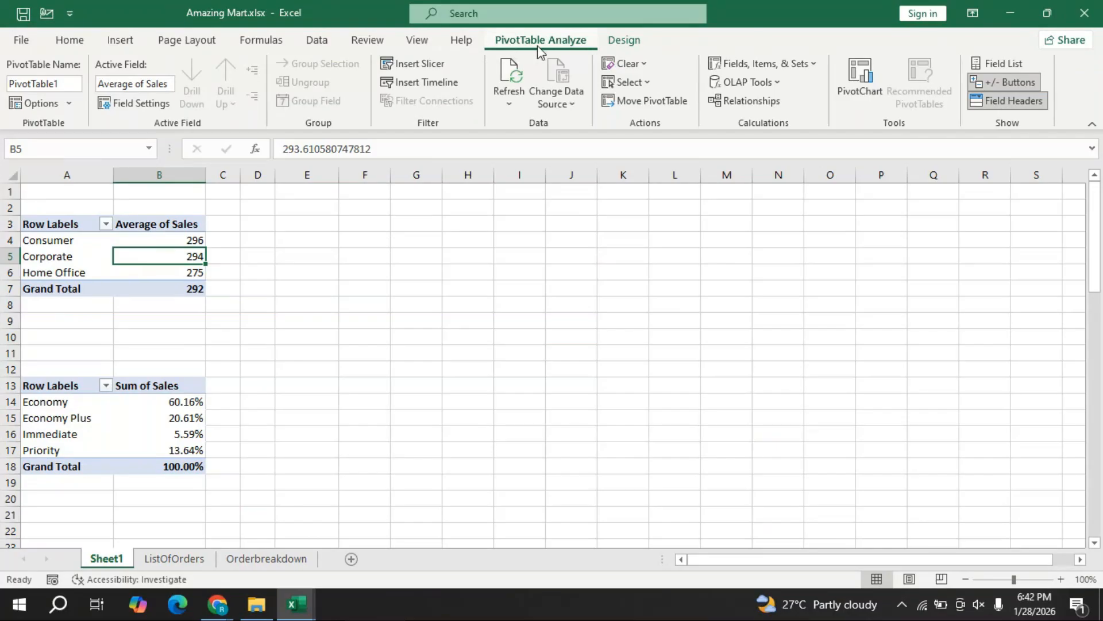
{"action": "left_click", "coordinate": [122, 41]}
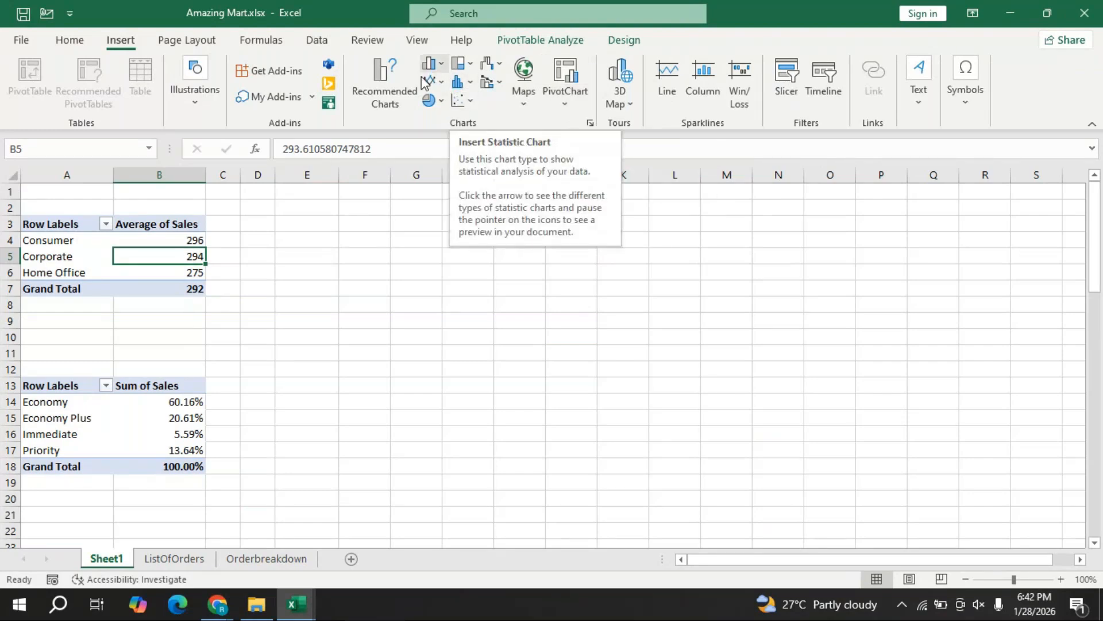
{"action": "left_click", "coordinate": [567, 41]}
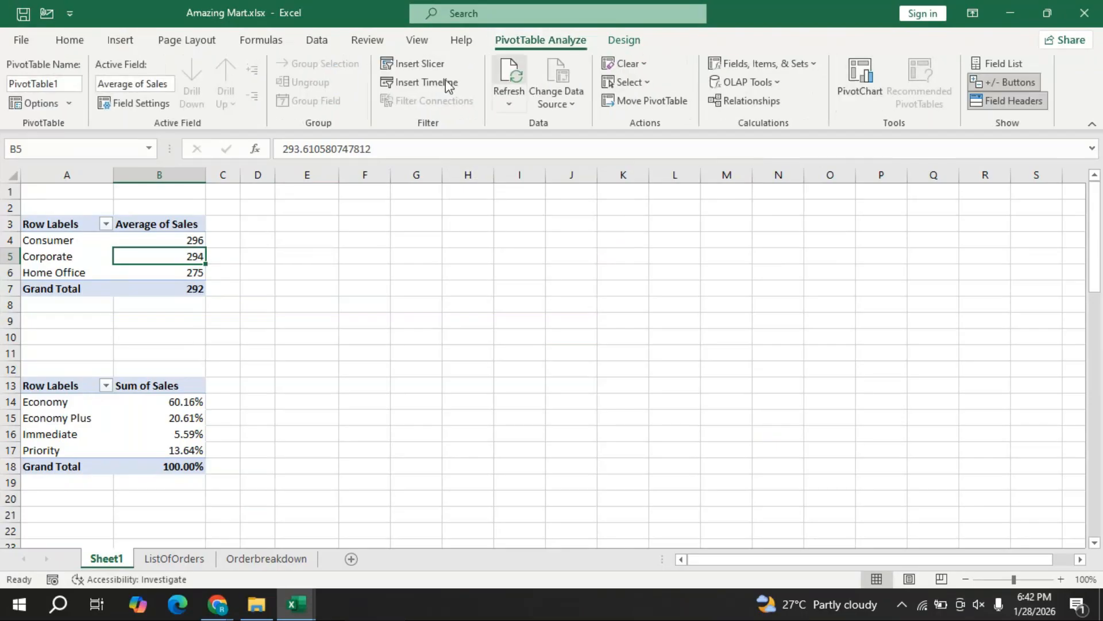
{"action": "left_click", "coordinate": [860, 91]}
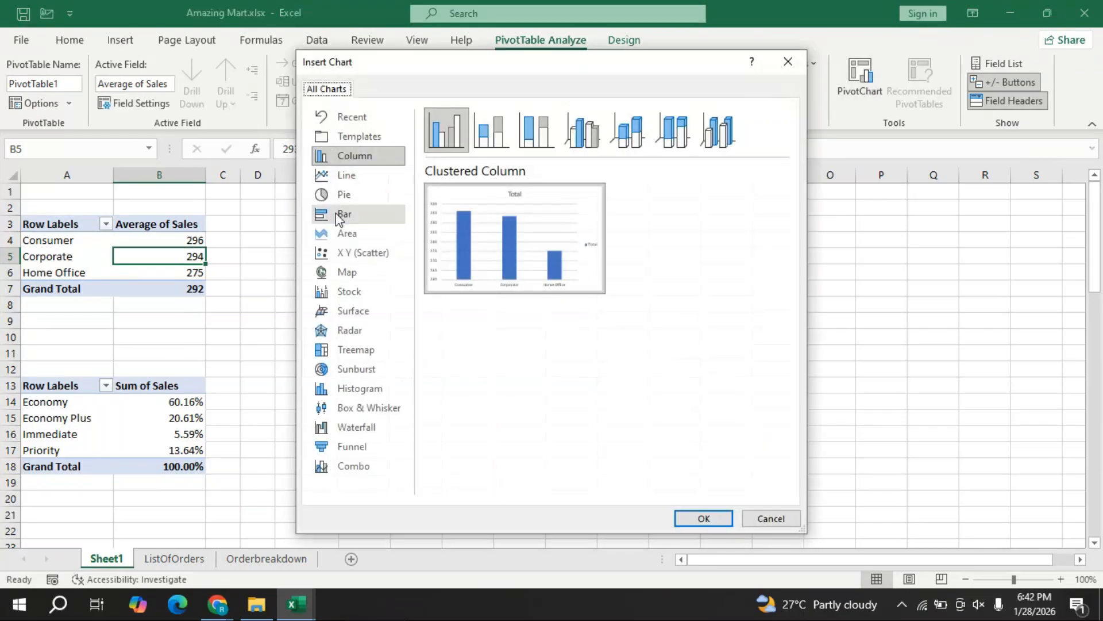
{"action": "left_click", "coordinate": [347, 198]}
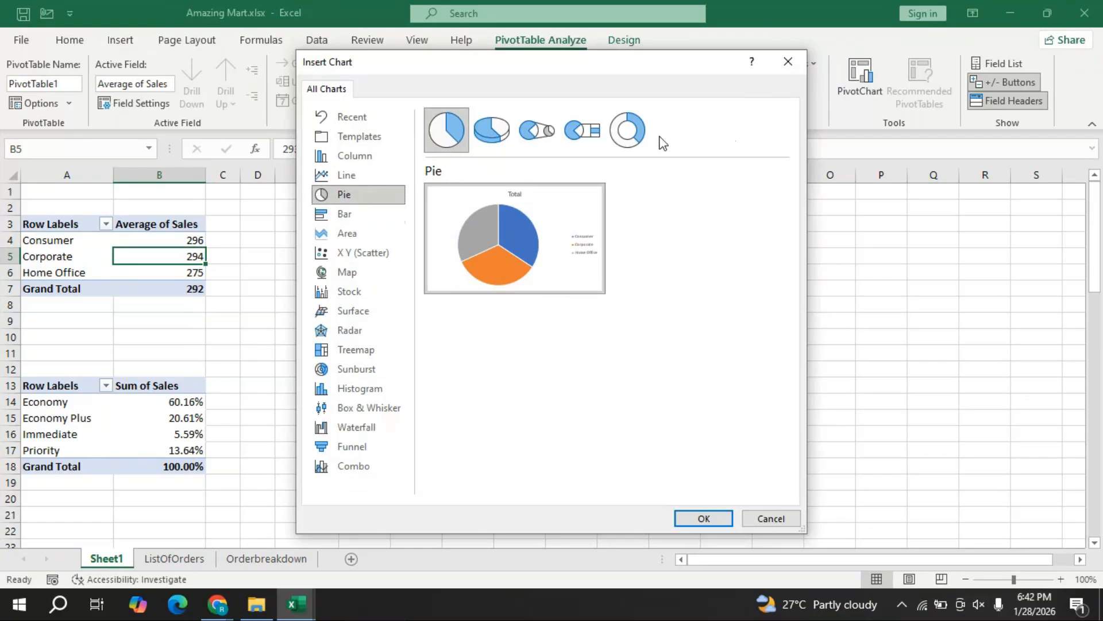
{"action": "left_click", "coordinate": [622, 136]}
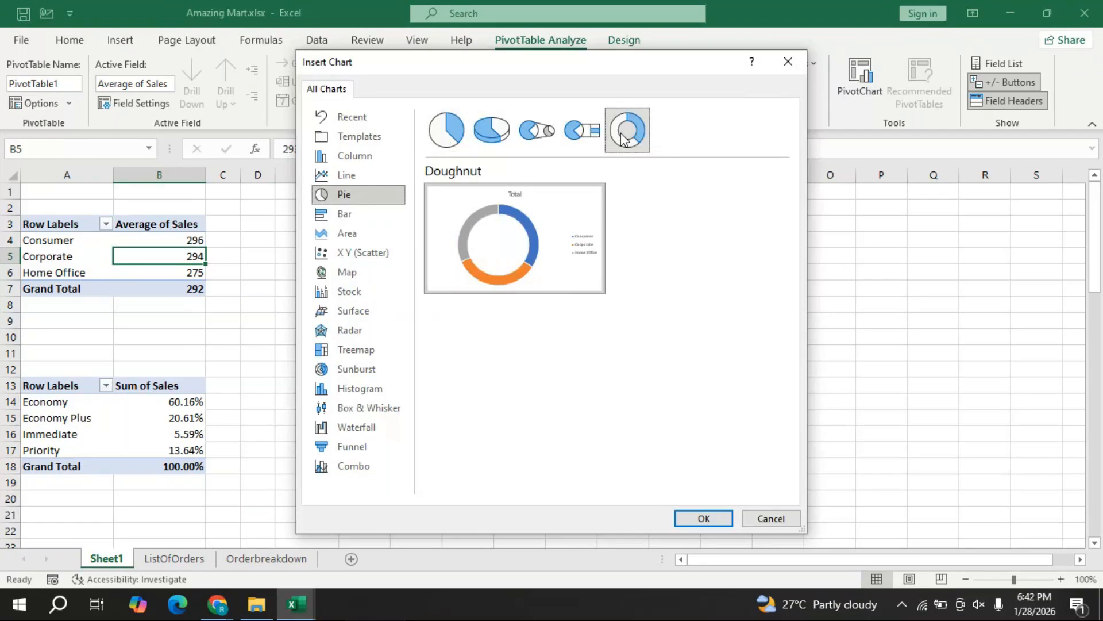
{"action": "left_click", "coordinate": [703, 519]}
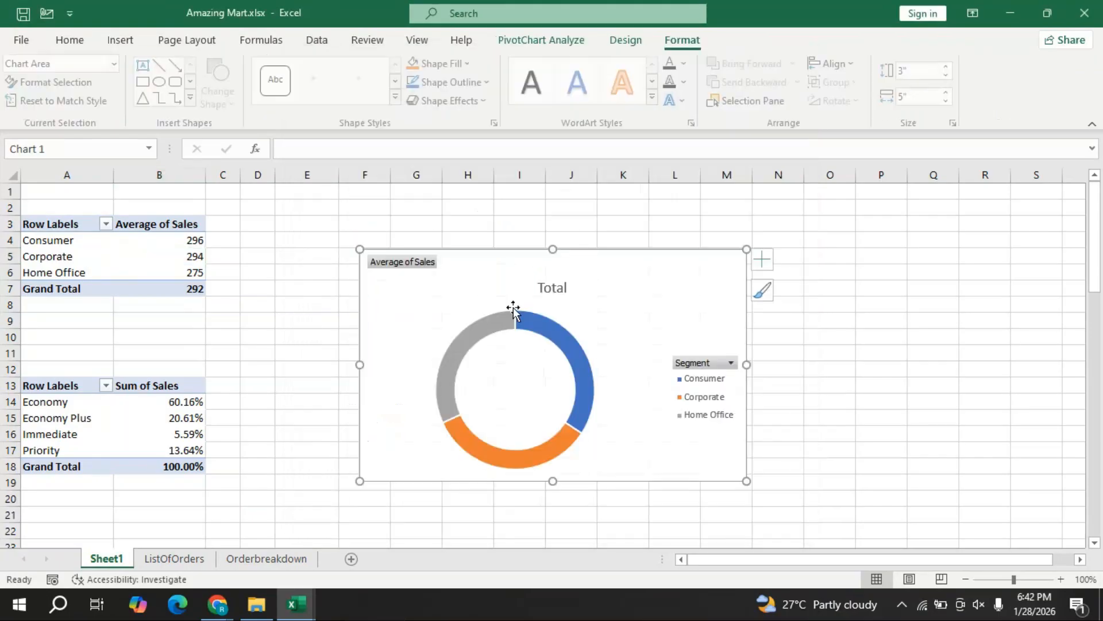
- Shrink the doughnut chart to about 2.19 by 3.84 inches beside the segment PivotTable and apply the eighth chart style, with percentage labels
{"action": "left_click_drag", "start_coordinate": [745, 480], "coordinate": [657, 419]}
{"action": "left_click_drag", "start_coordinate": [423, 290], "coordinate": [422, 239]}
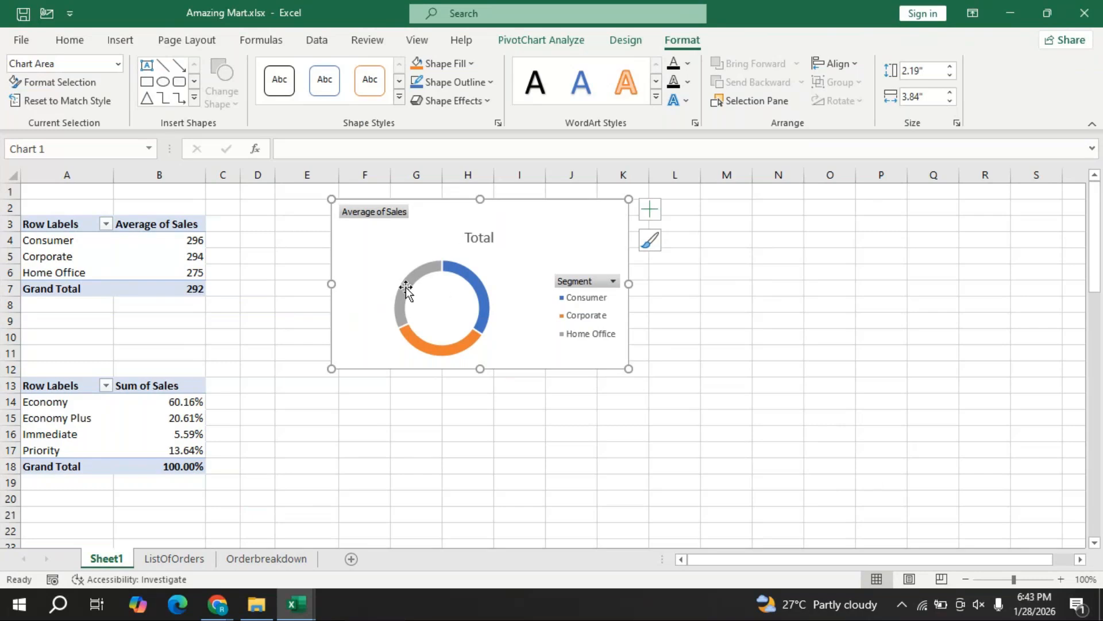
{"action": "left_click", "coordinate": [622, 41]}
{"action": "left_click", "coordinate": [679, 98]}
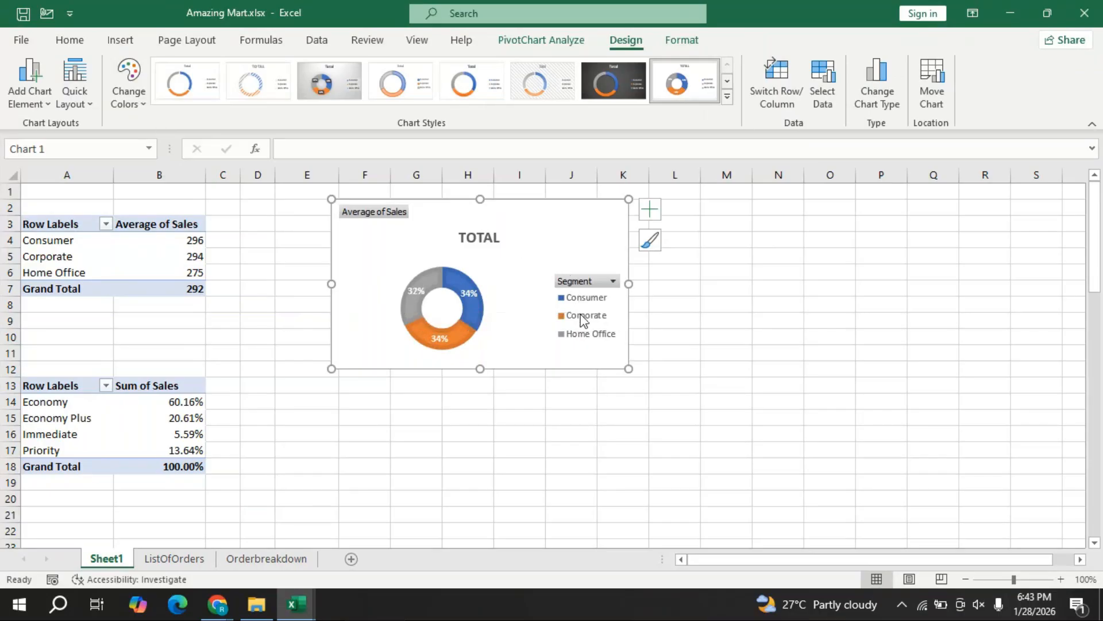
- Remove the legend from the doughnut chart and change its data labels to data callouts
{"action": "left_click", "coordinate": [644, 219]}
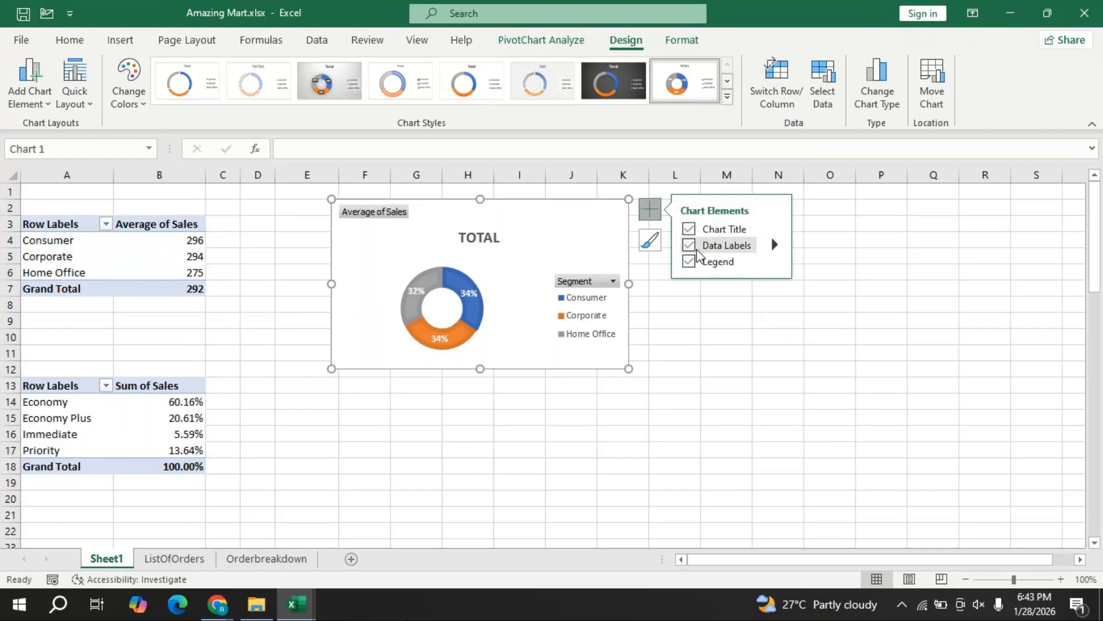
{"action": "left_click", "coordinate": [690, 262]}
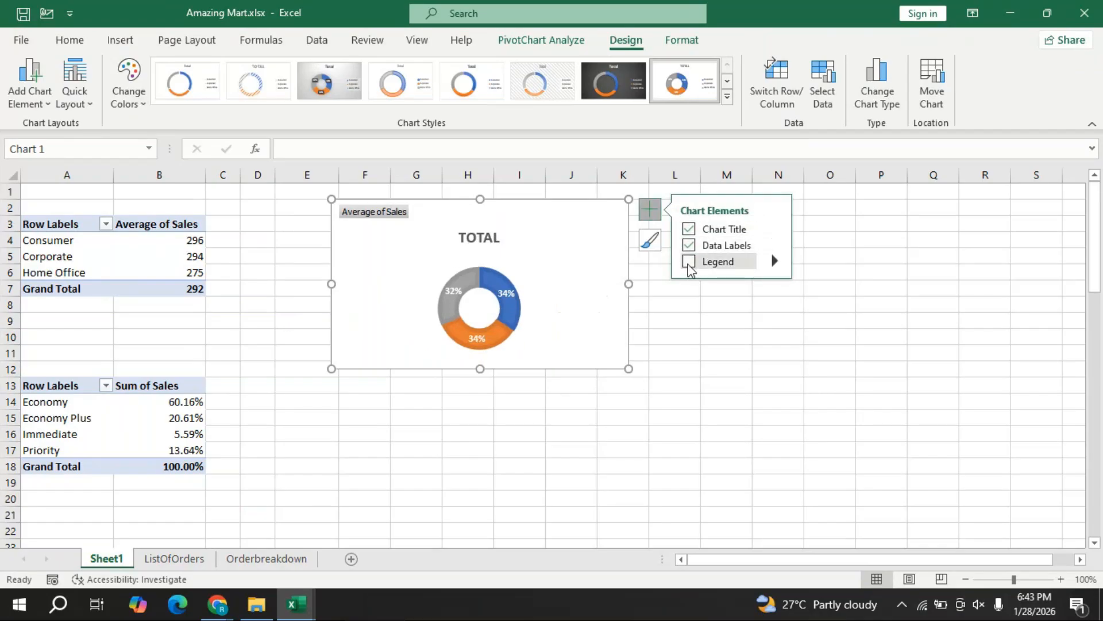
{"action": "left_click", "coordinate": [774, 245]}
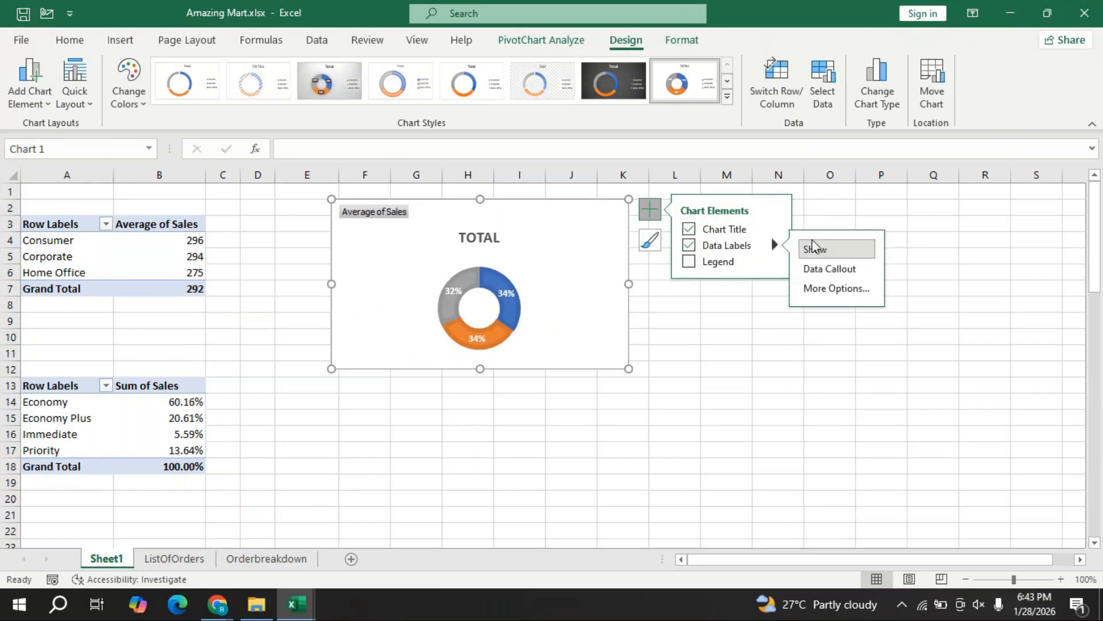
{"action": "left_click", "coordinate": [827, 269]}
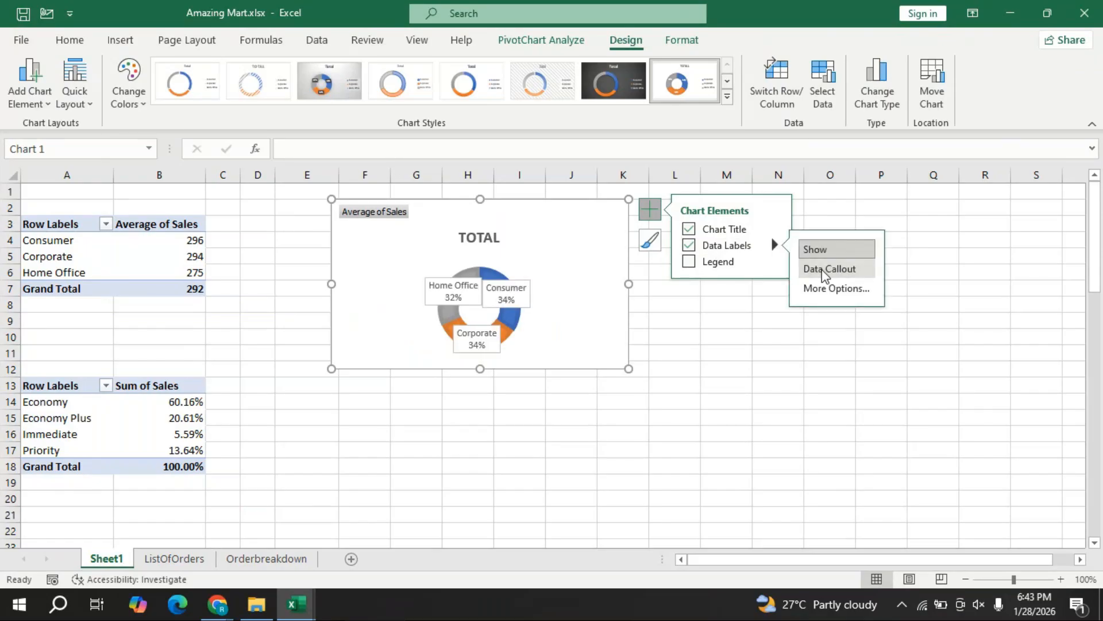
- Move the Consumer, Home Office and Corporate callouts outside the doughnut ring and hide the chart's Average of Sales field button
{"action": "left_click", "coordinate": [521, 299]}
{"action": "left_click", "coordinate": [513, 280]}
{"action": "left_click_drag", "start_coordinate": [513, 280], "coordinate": [555, 251]}
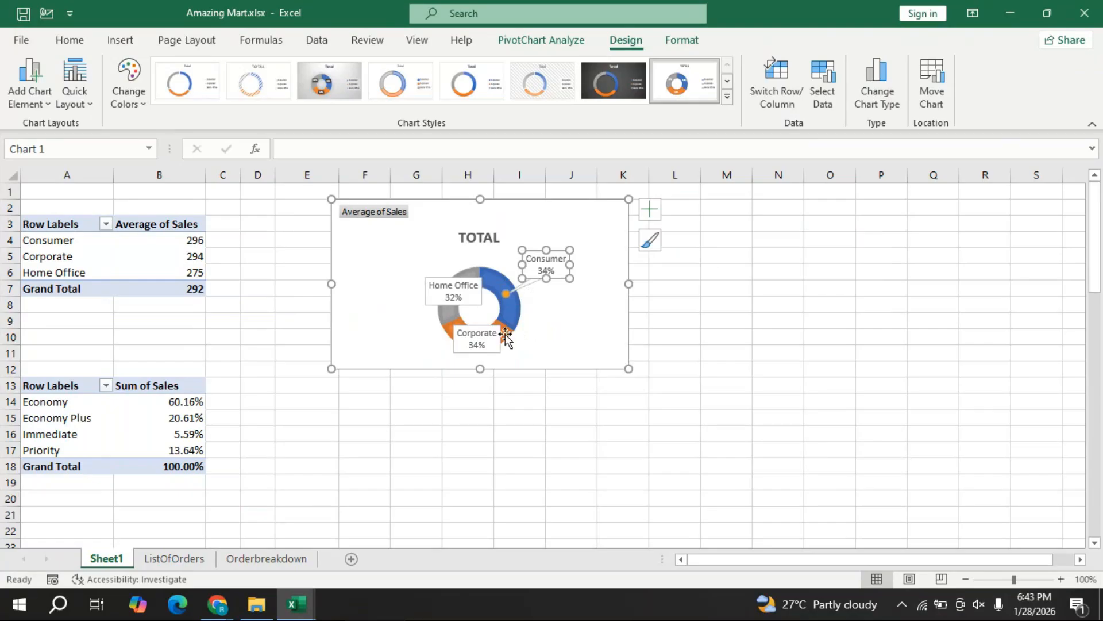
{"action": "left_click_drag", "start_coordinate": [450, 287], "coordinate": [412, 253]}
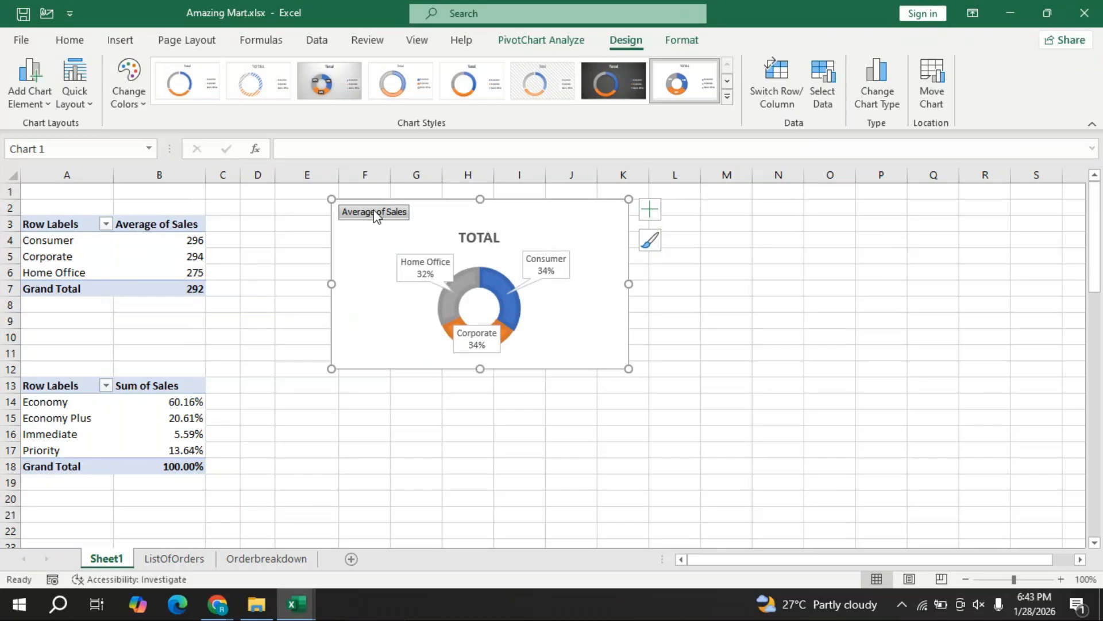
{"action": "right_click", "coordinate": [376, 216]}
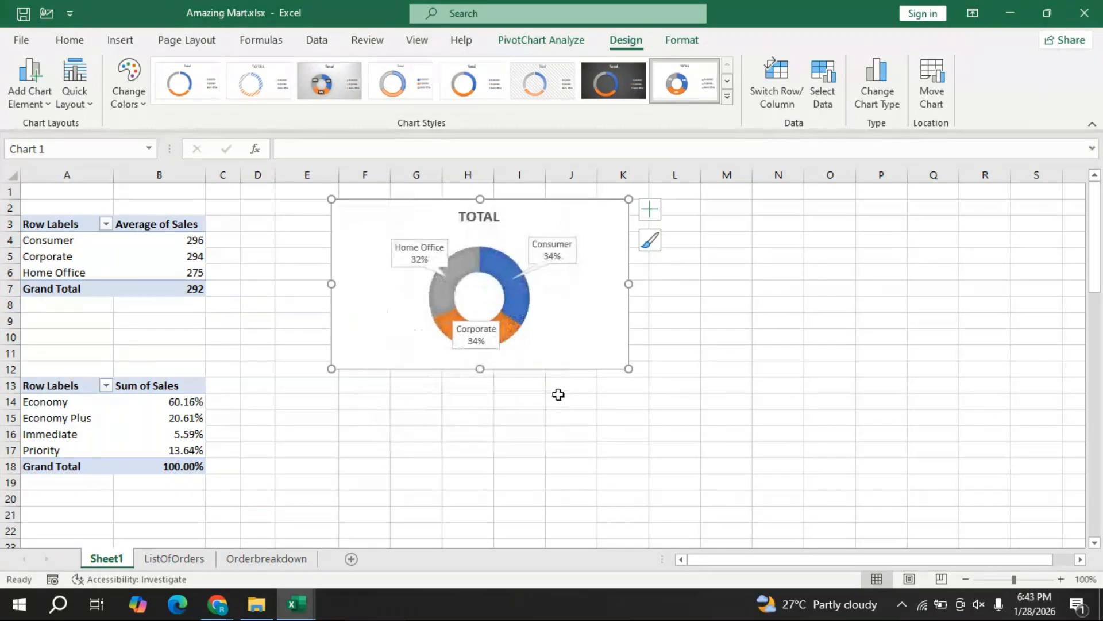
{"action": "left_click", "coordinate": [475, 338]}
{"action": "left_click", "coordinate": [475, 337]}
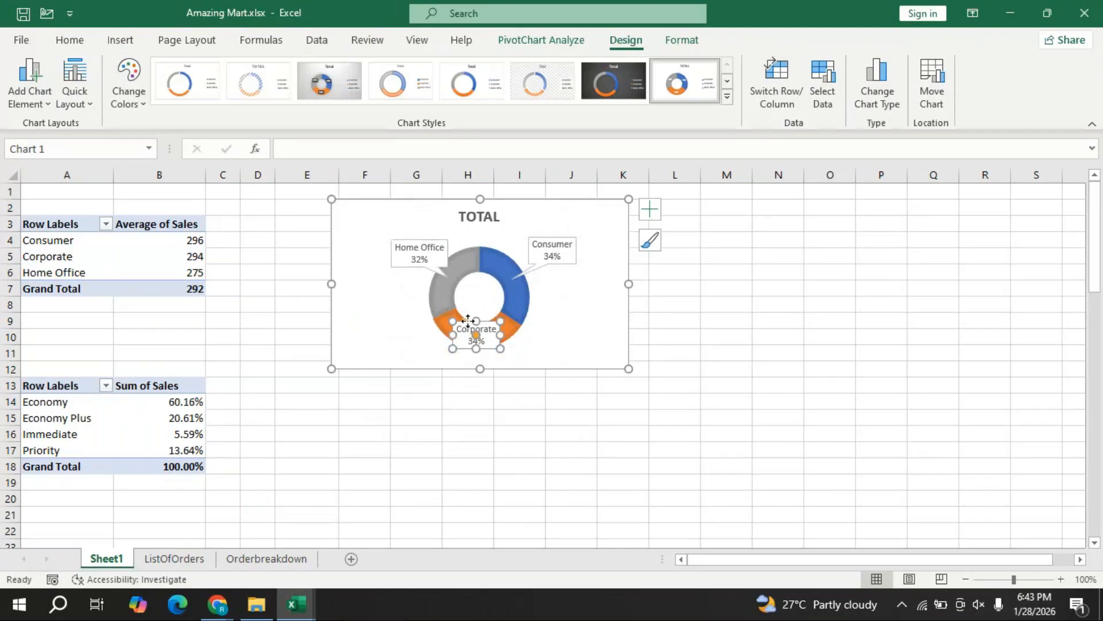
{"action": "left_click_drag", "start_coordinate": [468, 321], "coordinate": [392, 331]}
{"action": "left_click", "coordinate": [576, 329]}
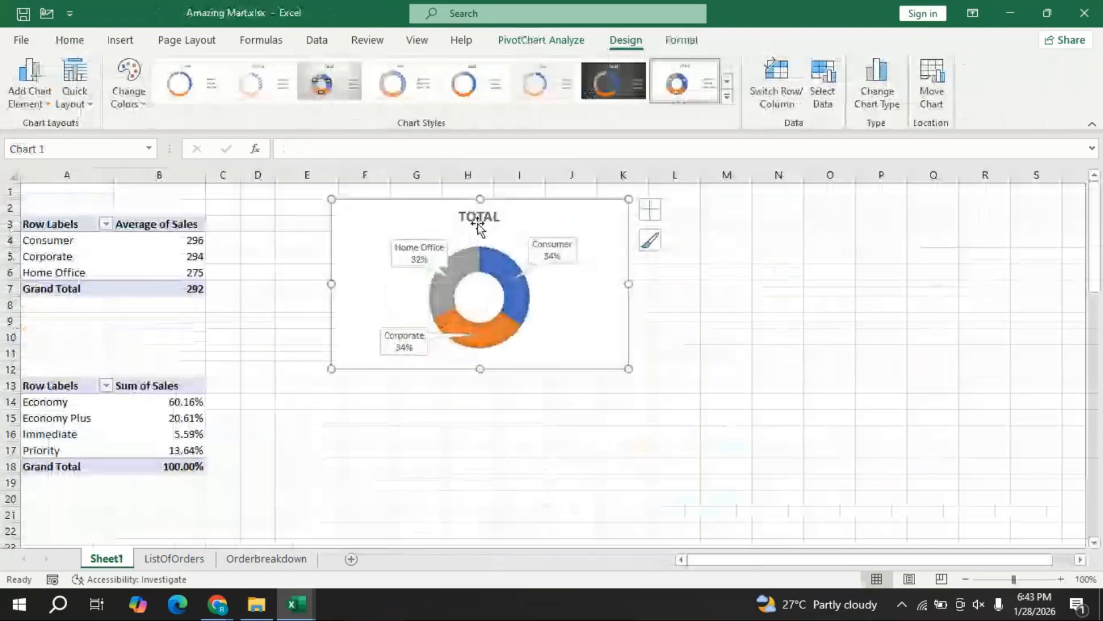
- Replace the doughnut chart's title with SEGEMENT - AVG SALES
{"action": "left_click", "coordinate": [479, 223]}
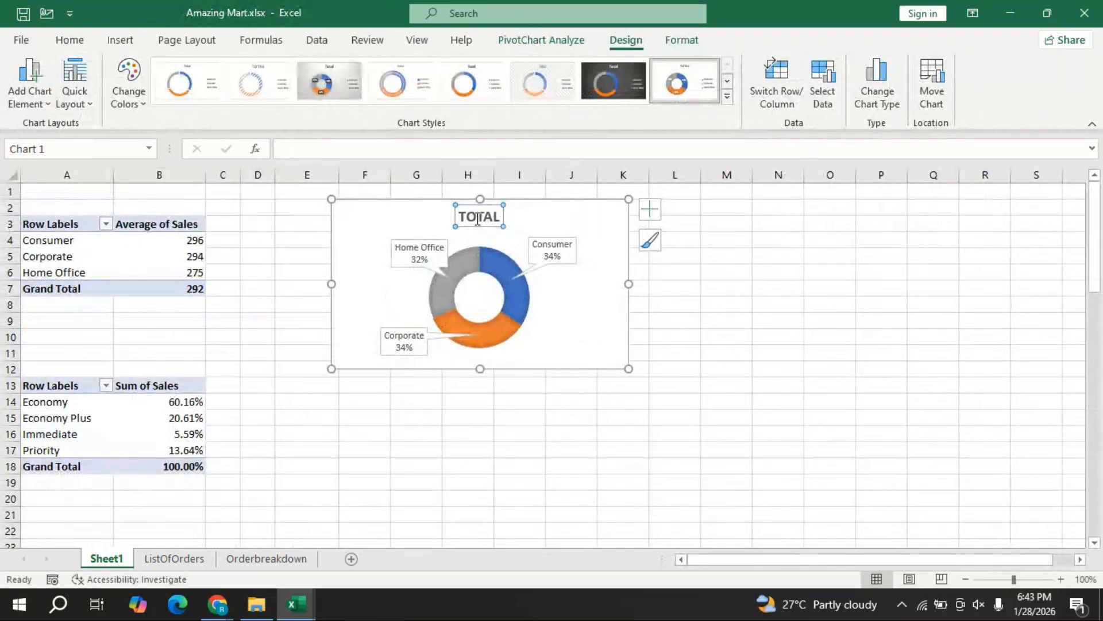
{"action": "right_click", "coordinate": [478, 219]}
{"action": "left_click", "coordinate": [546, 281]}
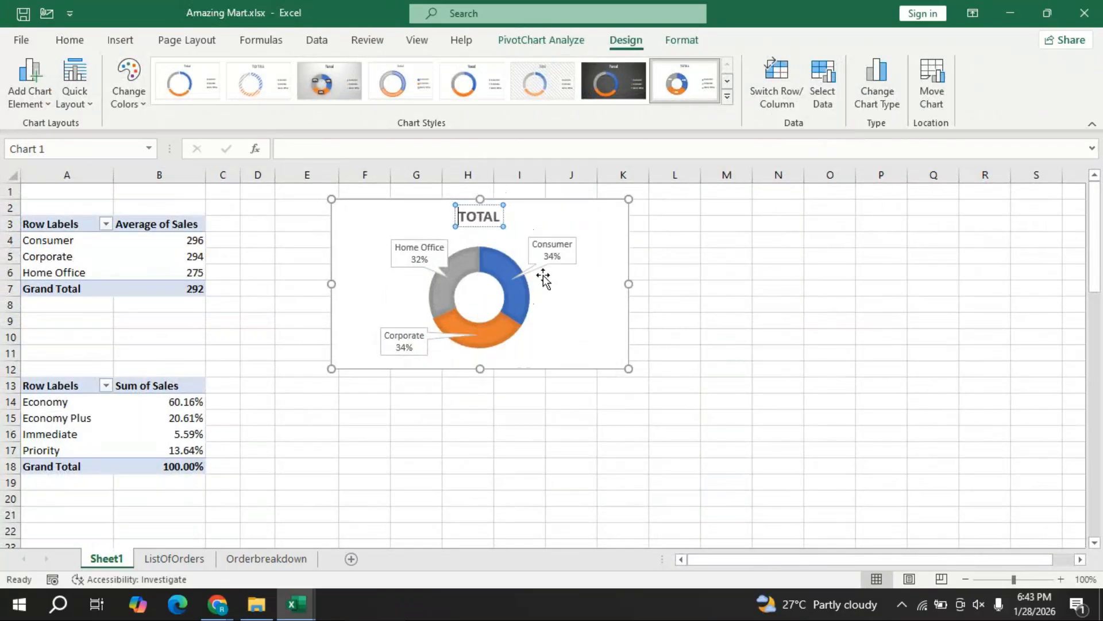
{"action": "key", "text": "Delete"}
{"action": "key", "text": "Delete"}
{"action": "key", "text": "Delete"}
{"action": "key", "text": "Delete"}
{"action": "key", "text": "Delete"}
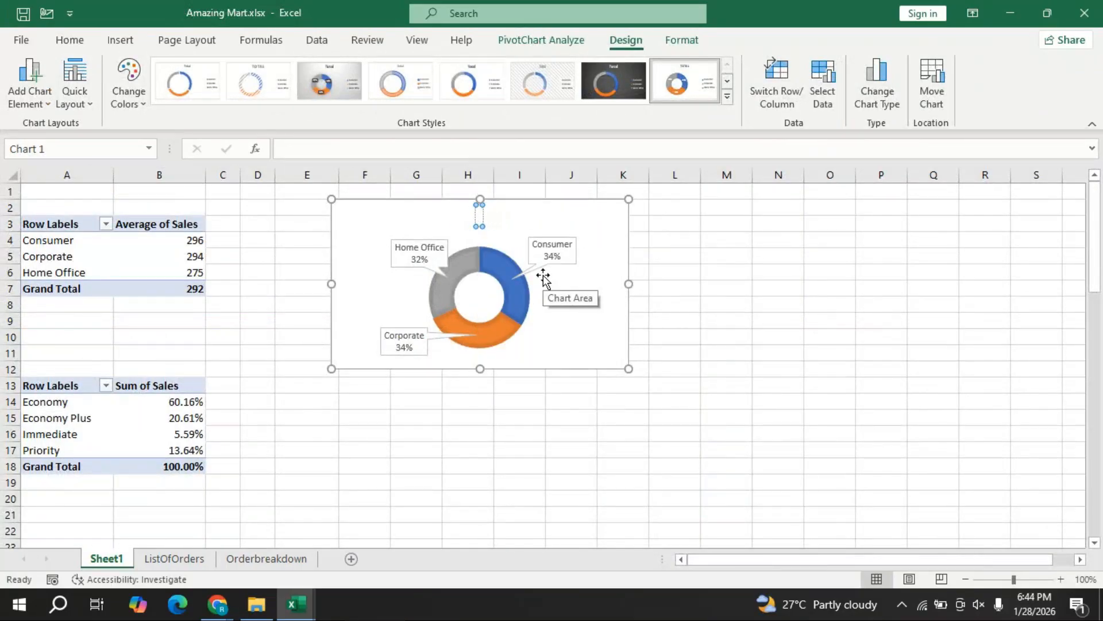
{"action": "type", "text": "SEG"}
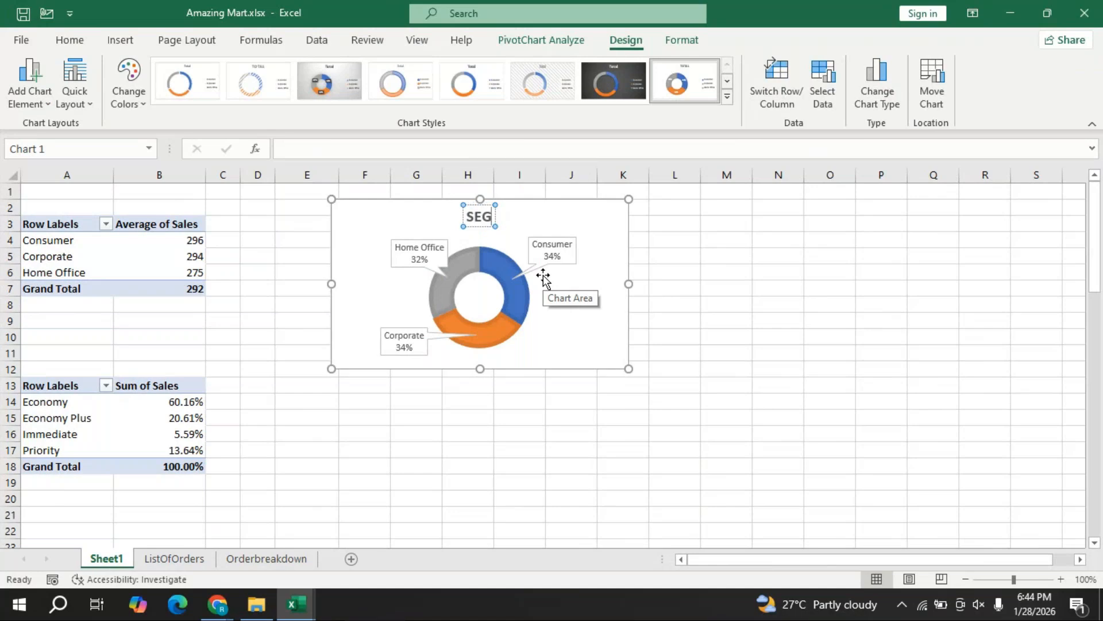
{"action": "type", "text": "EMT"}
{"action": "key", "text": "BackSpace"}
{"action": "type", "text": "ENT"}
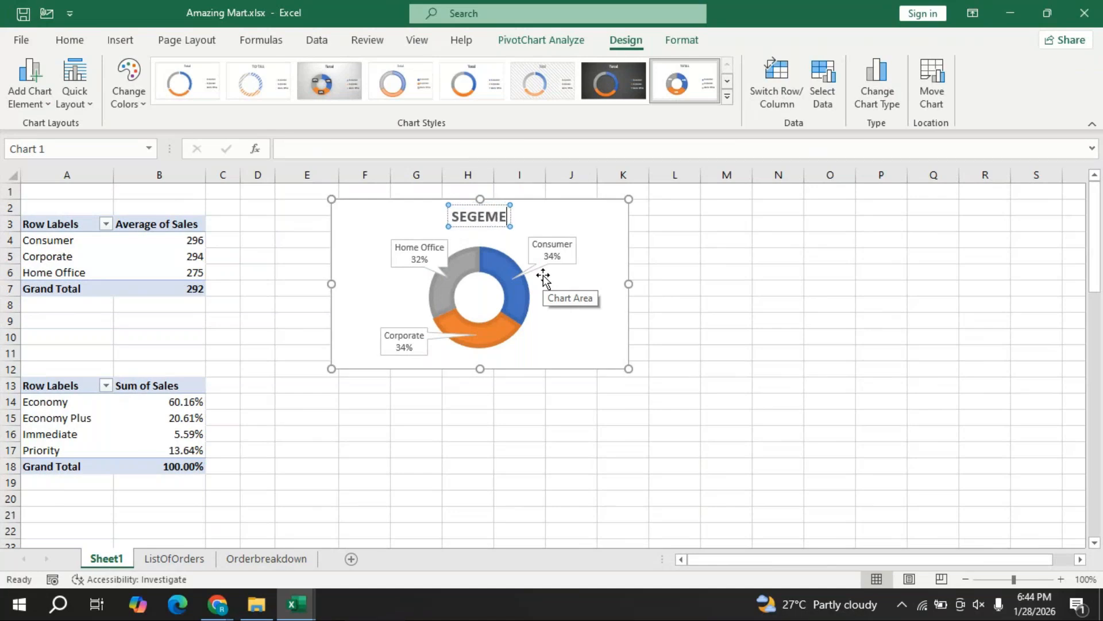
{"action": "type", "text": " -"}
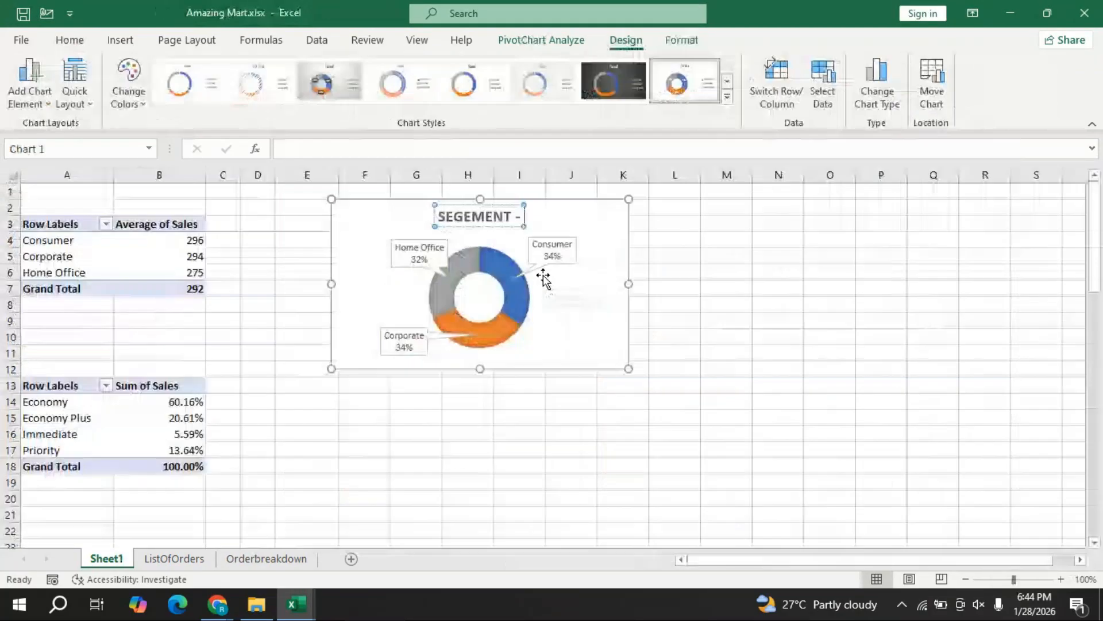
{"action": "type", "text": "A"}
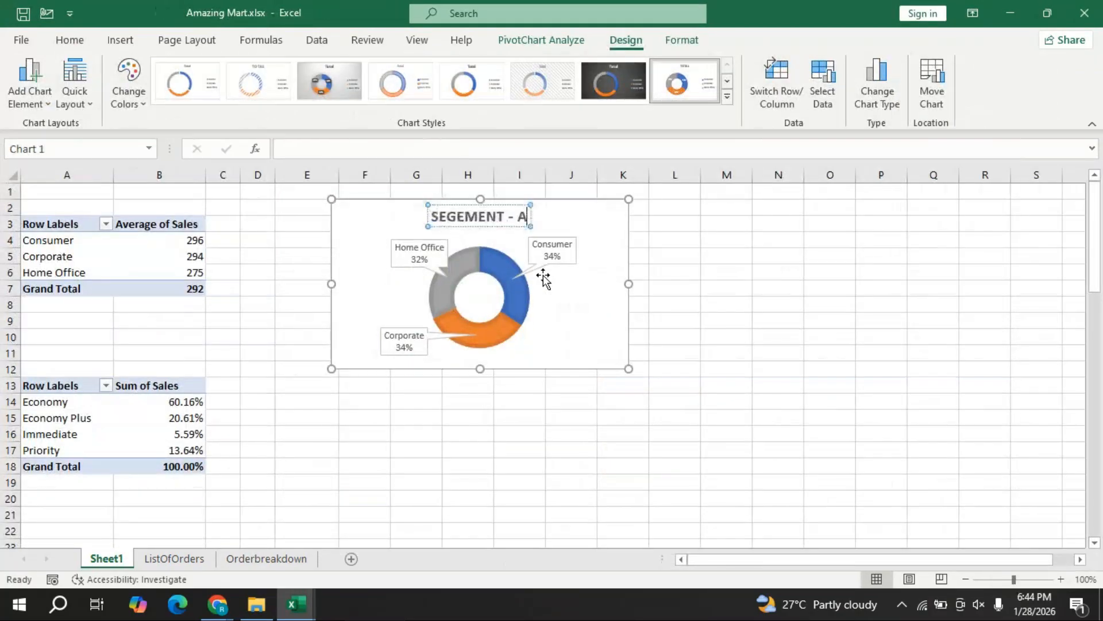
{"action": "type", "text": "VG SALE"}
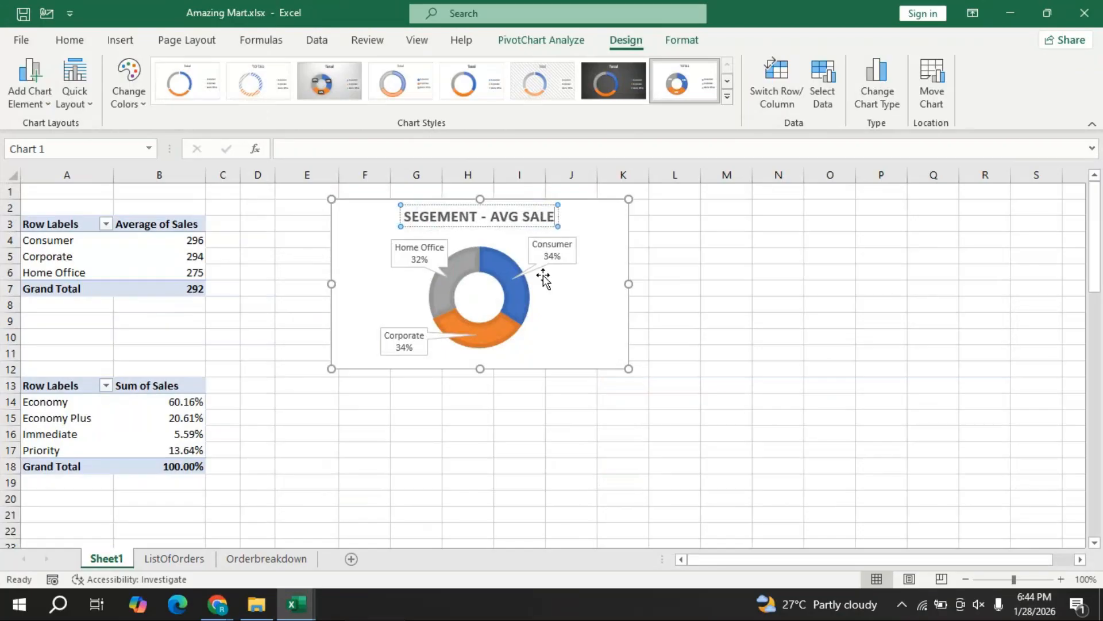
{"action": "type", "text": "S"}
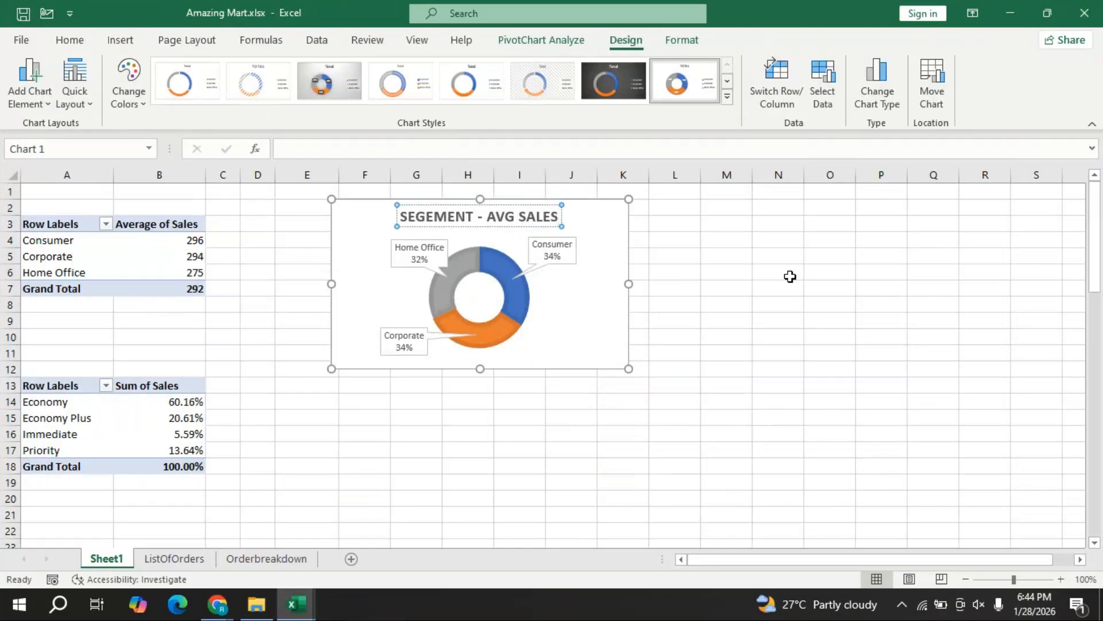
{"action": "left_click", "coordinate": [739, 291]}
{"action": "left_click", "coordinate": [622, 324]}
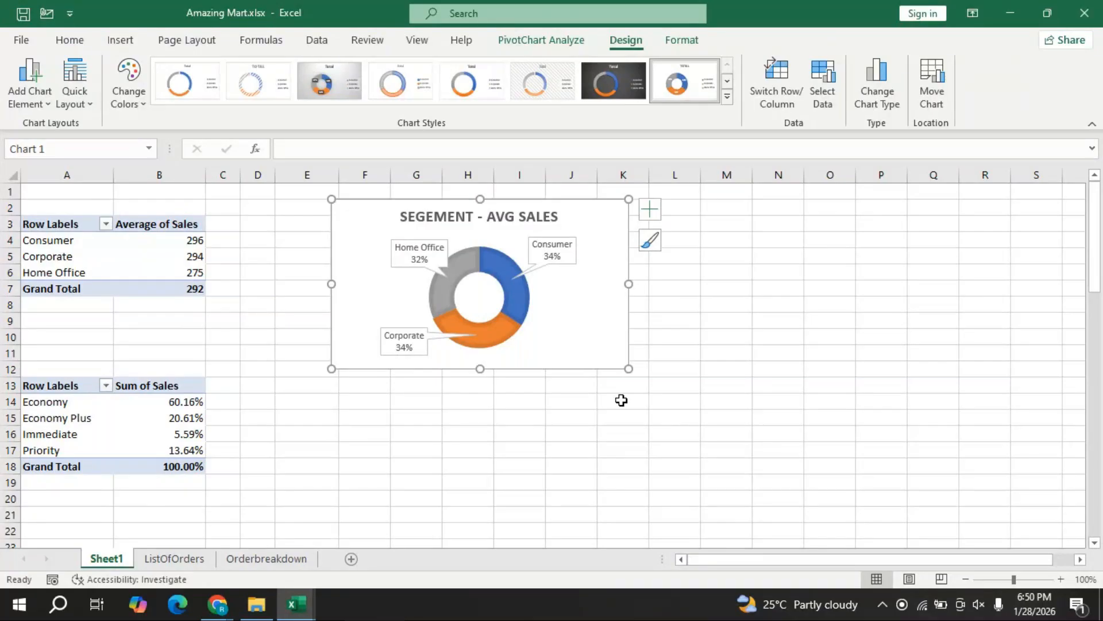
- Insert a 3-D Pie PivotChart from the ship mode PivotTable that shows Sum of Sales
{"action": "key", "text": "alt+Tab"}
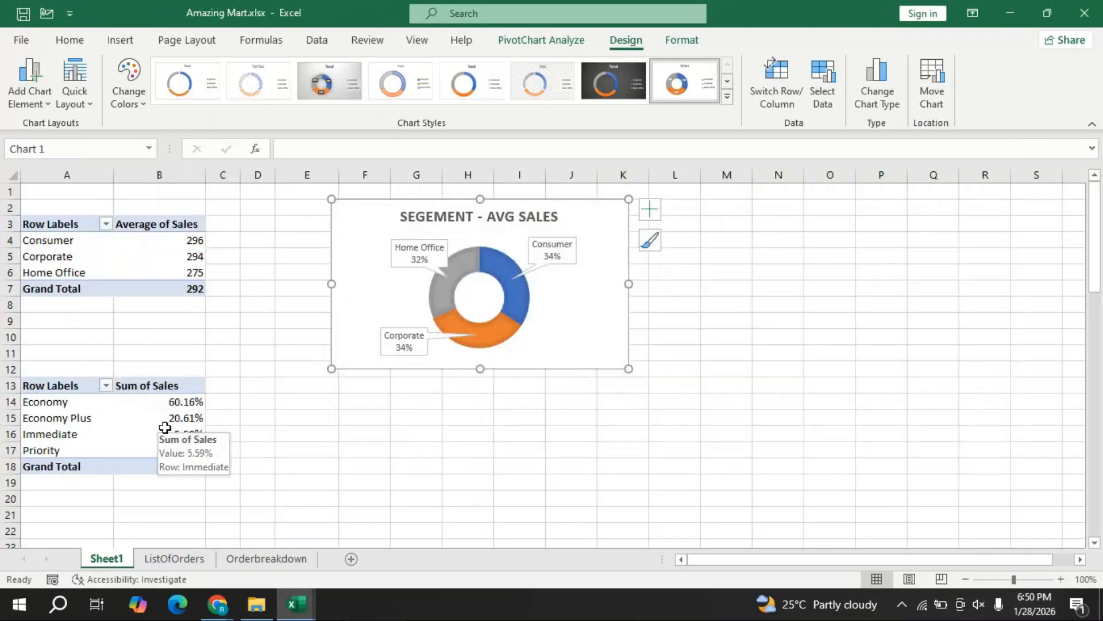
{"action": "left_click", "coordinate": [165, 428]}
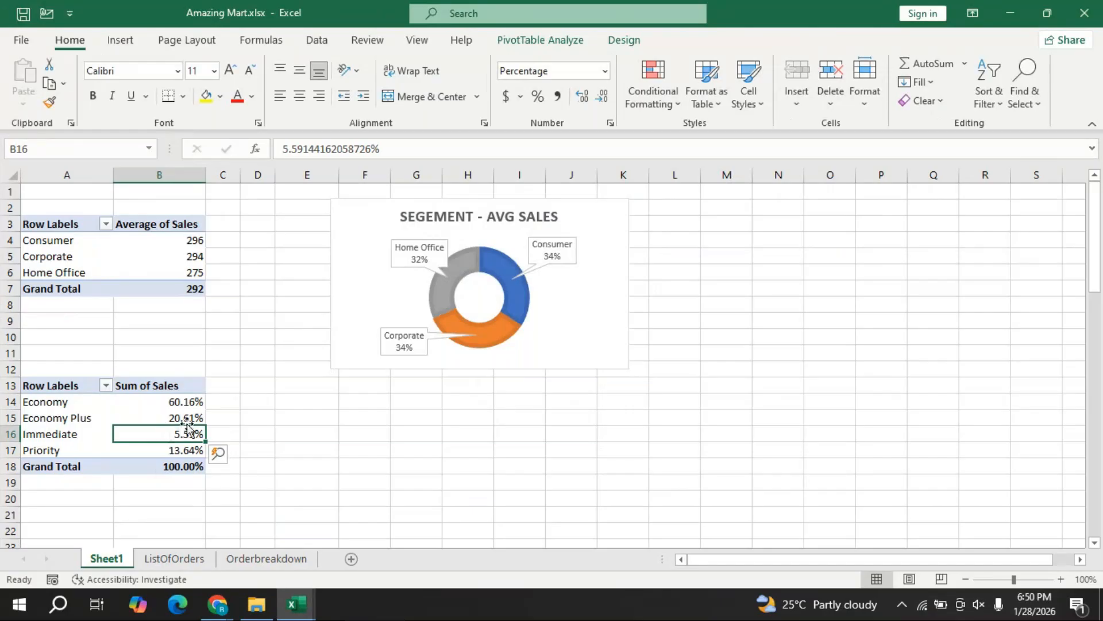
{"action": "left_click", "coordinate": [543, 41]}
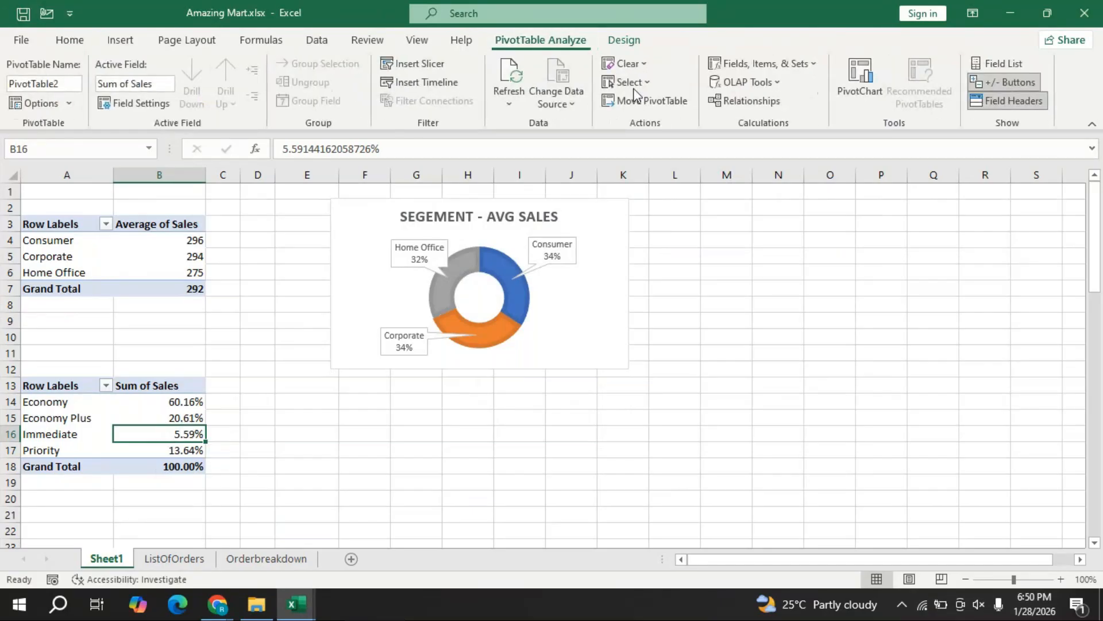
{"action": "left_click", "coordinate": [846, 97]}
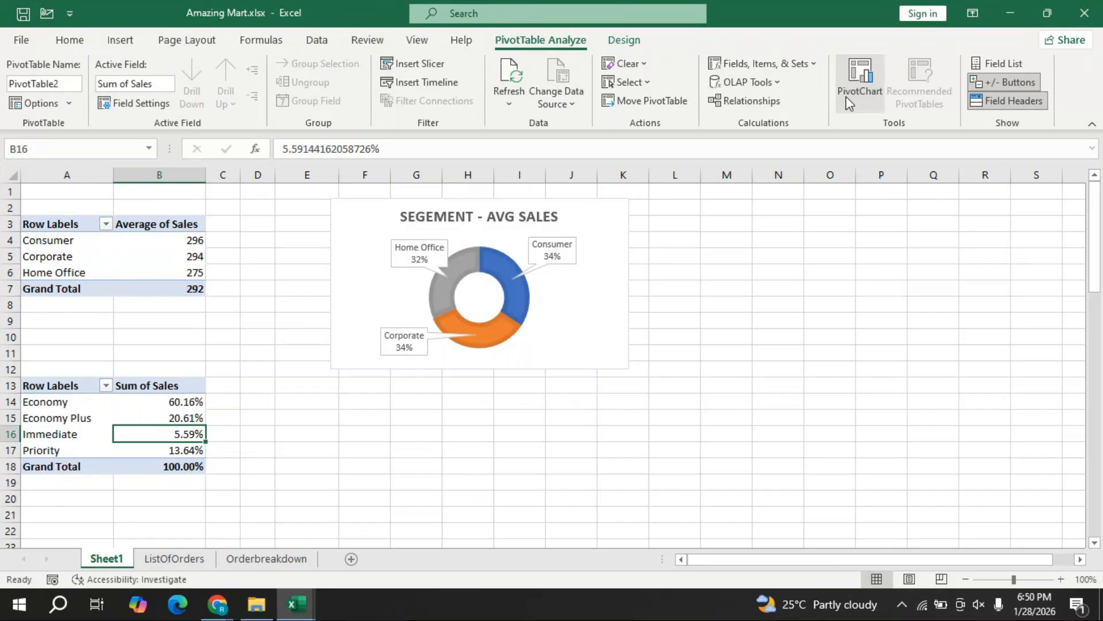
{"action": "left_click", "coordinate": [344, 194]}
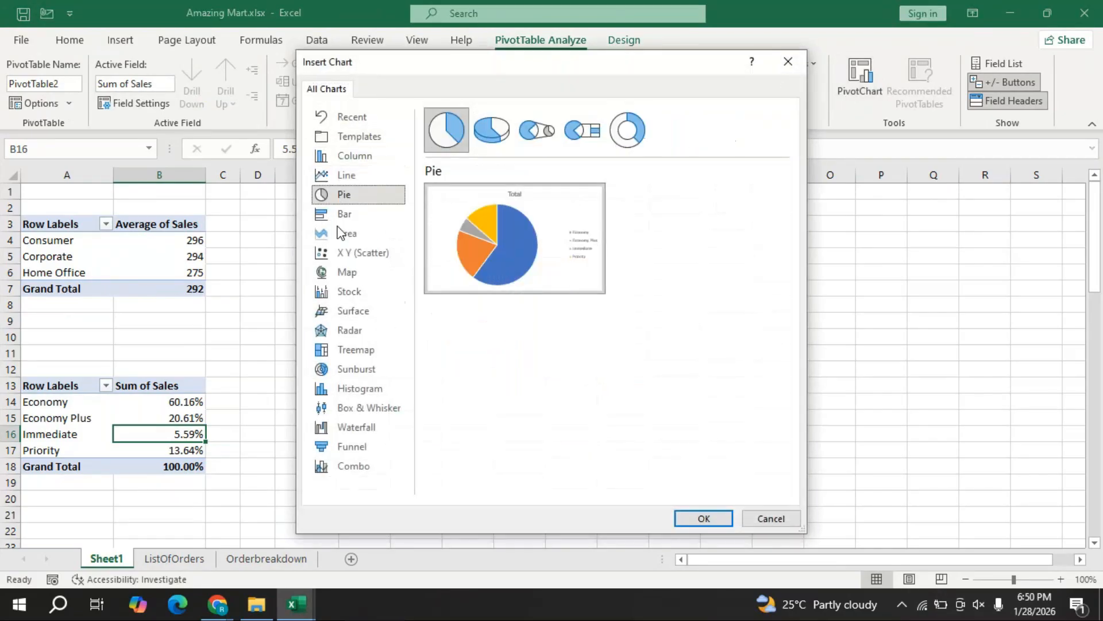
{"action": "left_click", "coordinate": [487, 138]}
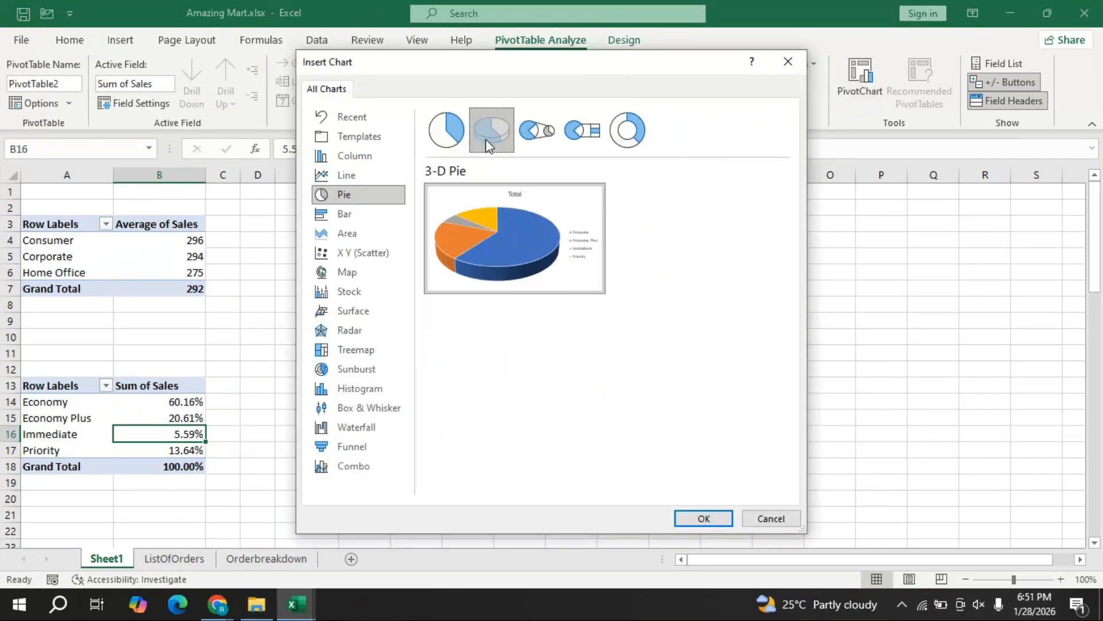
{"action": "left_click", "coordinate": [702, 519]}
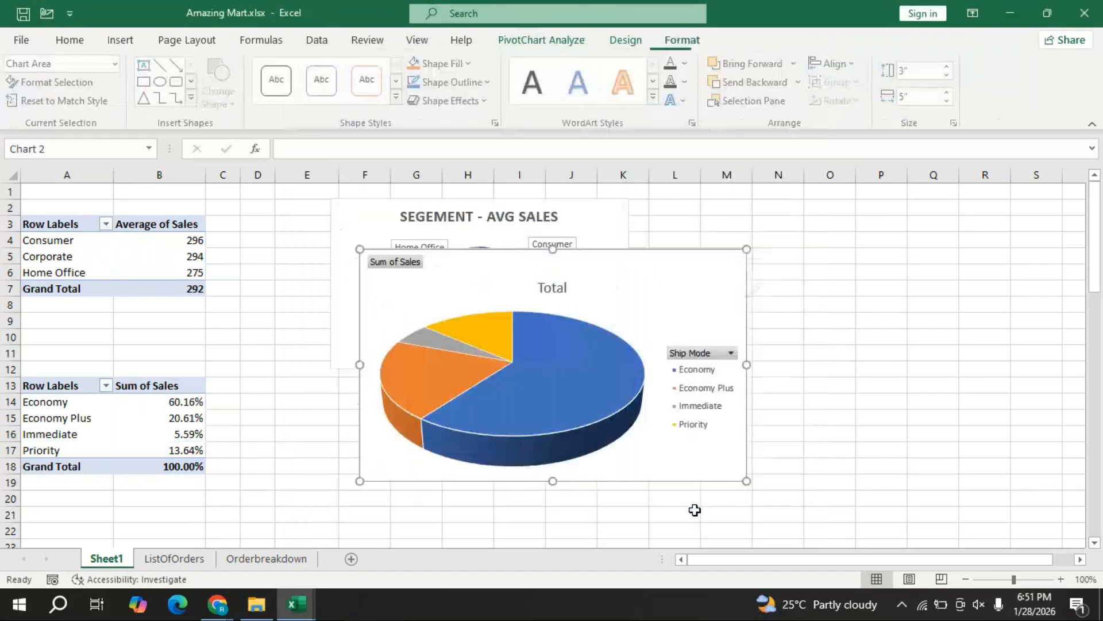
- Shrink the pie chart to about 2.38 by 4.45 inches and place it below the doughnut chart
{"action": "left_click_drag", "start_coordinate": [746, 251], "coordinate": [716, 284]}
{"action": "left_click_drag", "start_coordinate": [587, 309], "coordinate": [549, 374]}
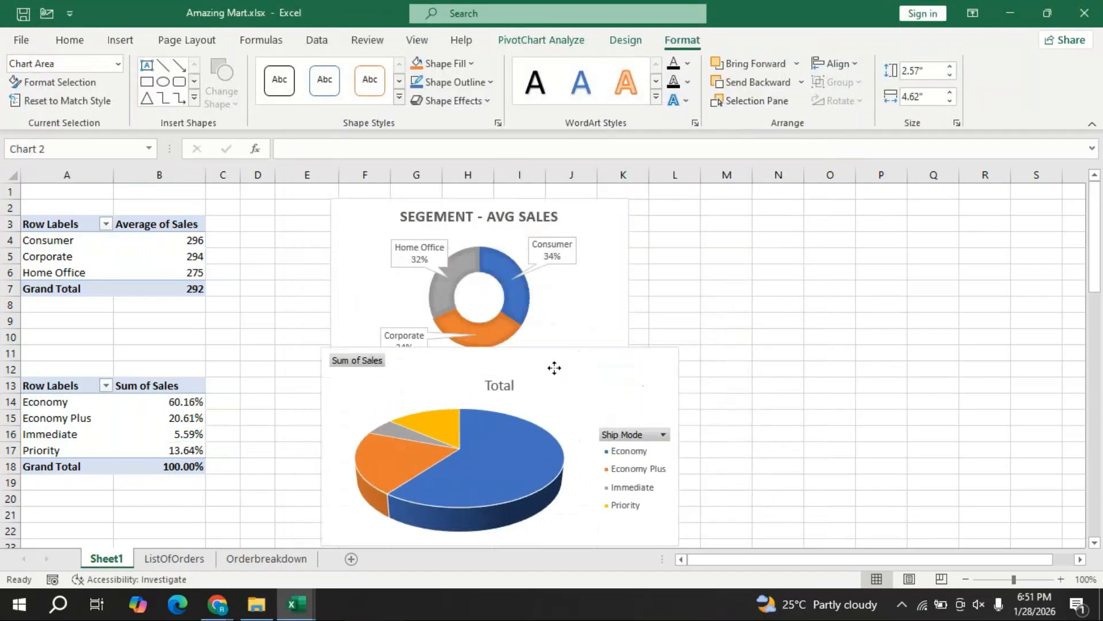
{"action": "left_click_drag", "start_coordinate": [678, 348], "coordinate": [664, 362]}
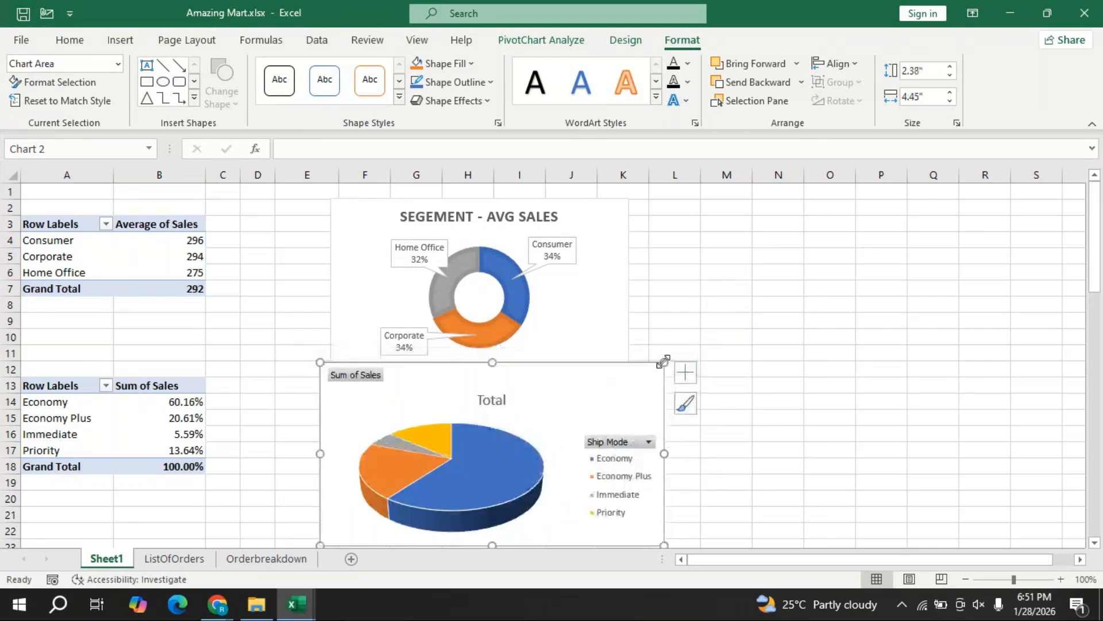
{"action": "left_click", "coordinate": [1095, 543]}
{"action": "left_click", "coordinate": [1095, 542]}
{"action": "left_click", "coordinate": [1094, 543]}
{"action": "left_click", "coordinate": [1095, 543]}
{"action": "left_click", "coordinate": [1095, 543]}
{"action": "left_click", "coordinate": [1095, 543]}
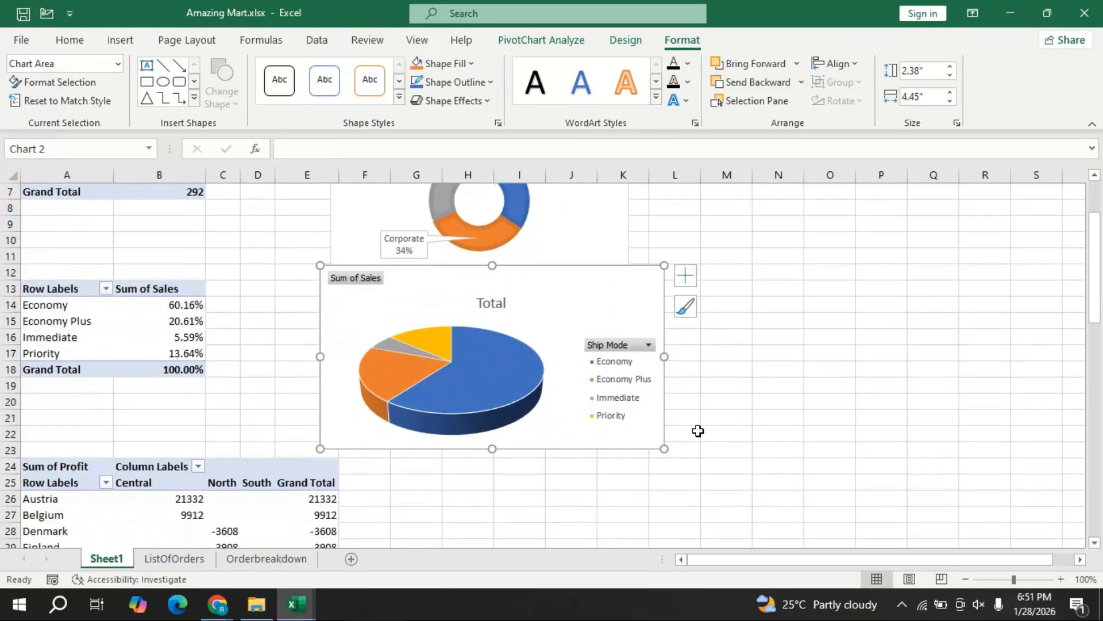
- Move the doughnut chart up slightly so it clears the pie chart below it
{"action": "left_click", "coordinate": [615, 242]}
{"action": "left_click", "coordinate": [1094, 175]}
{"action": "left_click", "coordinate": [1094, 175]}
{"action": "left_click", "coordinate": [1095, 174]}
{"action": "left_click", "coordinate": [1094, 174]}
{"action": "left_click", "coordinate": [1095, 176]}
{"action": "left_click", "coordinate": [1095, 176]}
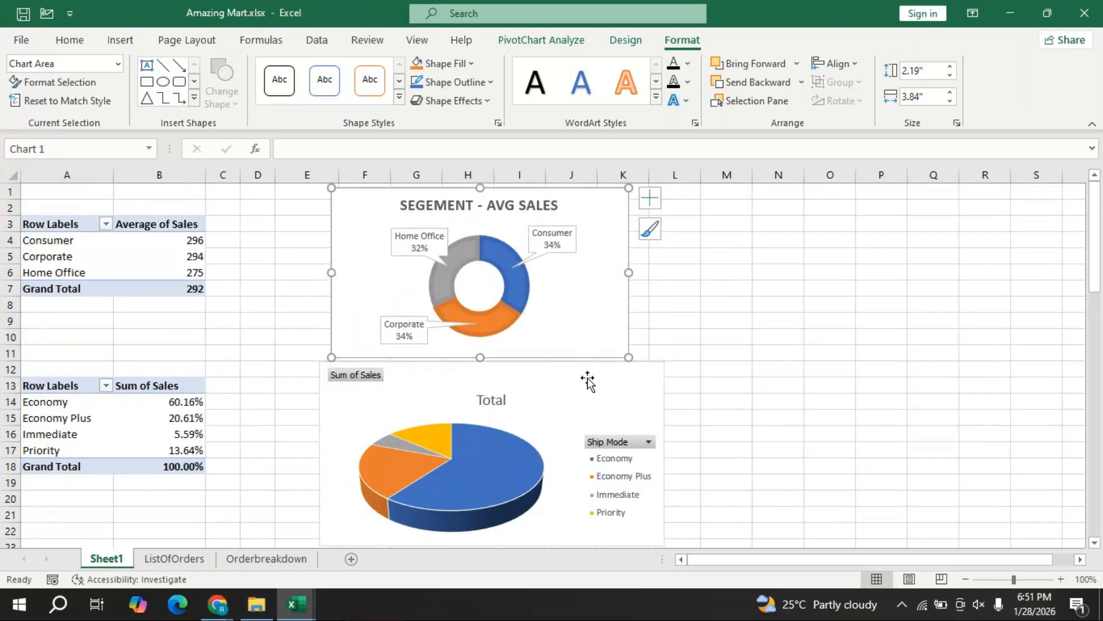
- Shift the pie chart slightly to the right and up, directly beneath the doughnut chart
{"action": "left_click", "coordinate": [541, 411]}
{"action": "left_click_drag", "start_coordinate": [1096, 239], "coordinate": [1096, 270]}
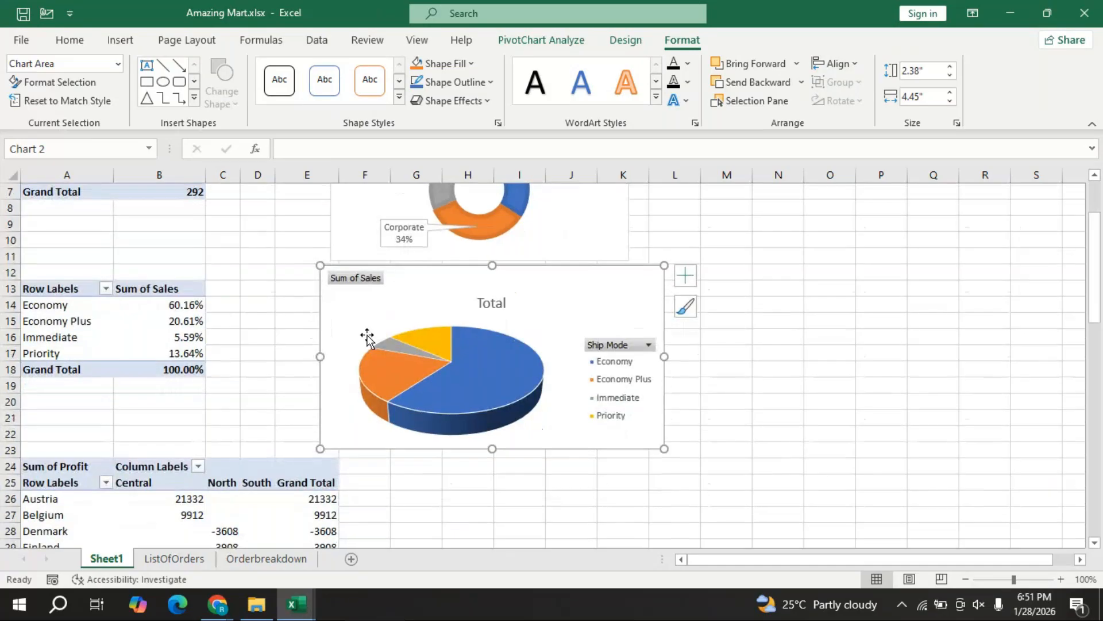
{"action": "mouse_move", "coordinate": [438, 295]}
{"action": "left_mouse_down"}
{"action": "mouse_move", "coordinate": [473, 282]}
{"action": "mouse_move", "coordinate": [446, 295]}
{"action": "left_mouse_up"}
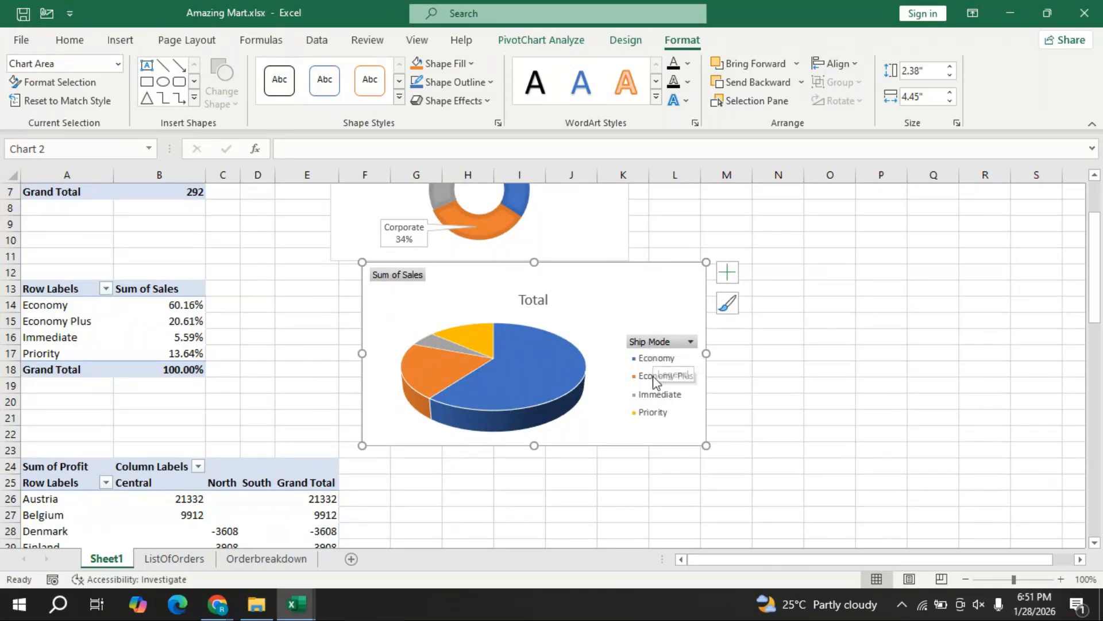
- Add data callout labels to the pie chart and remove its legend
{"action": "left_click", "coordinate": [728, 275]}
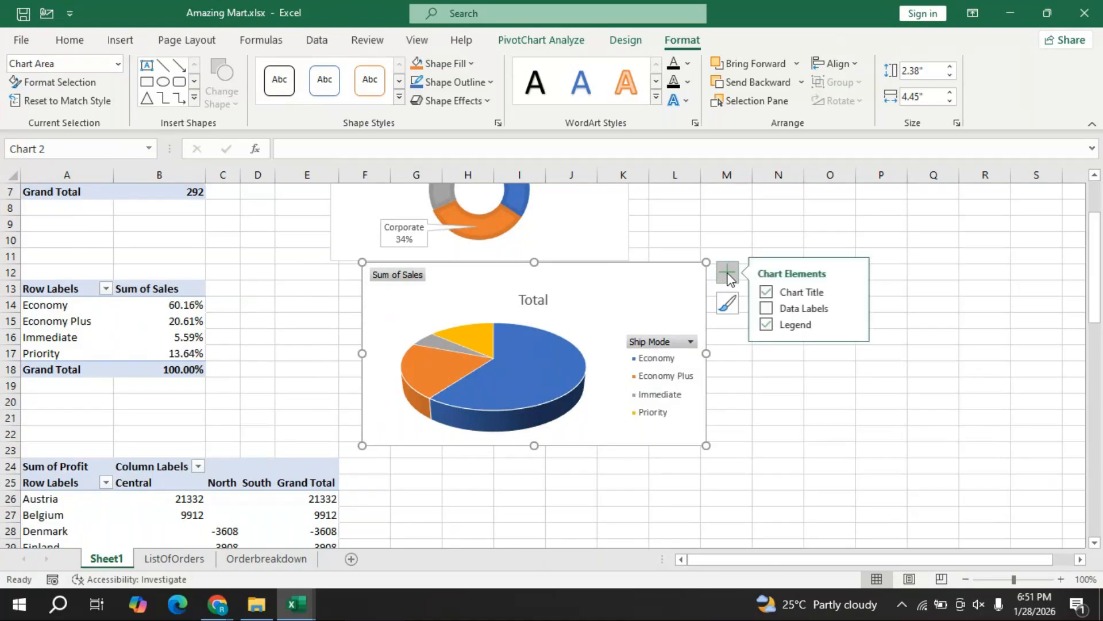
{"action": "left_click", "coordinate": [768, 308]}
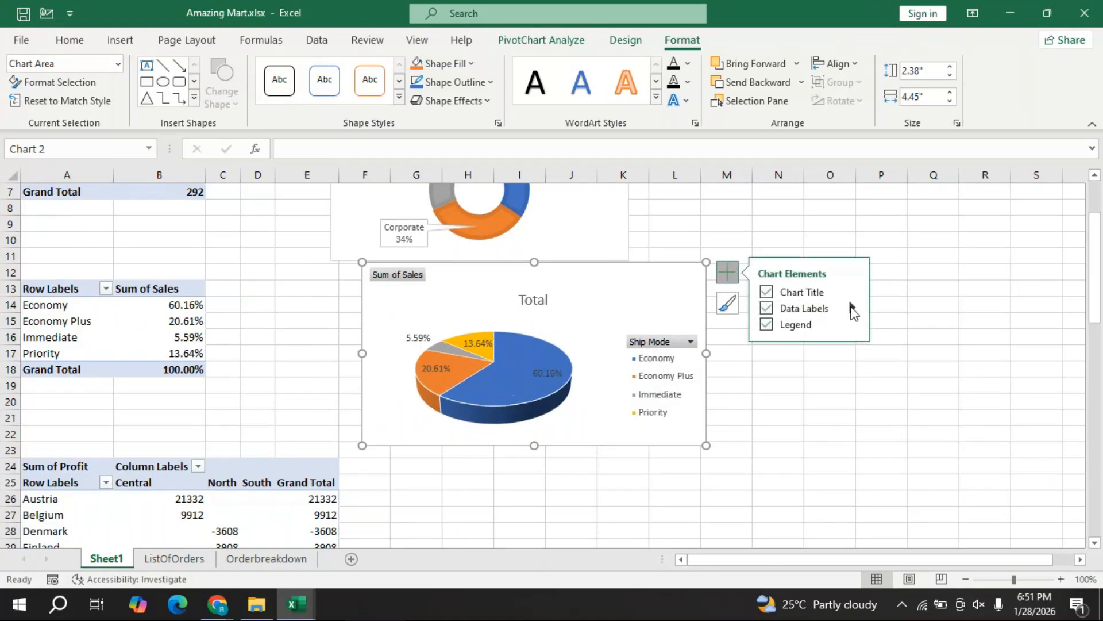
{"action": "left_click", "coordinate": [852, 308]}
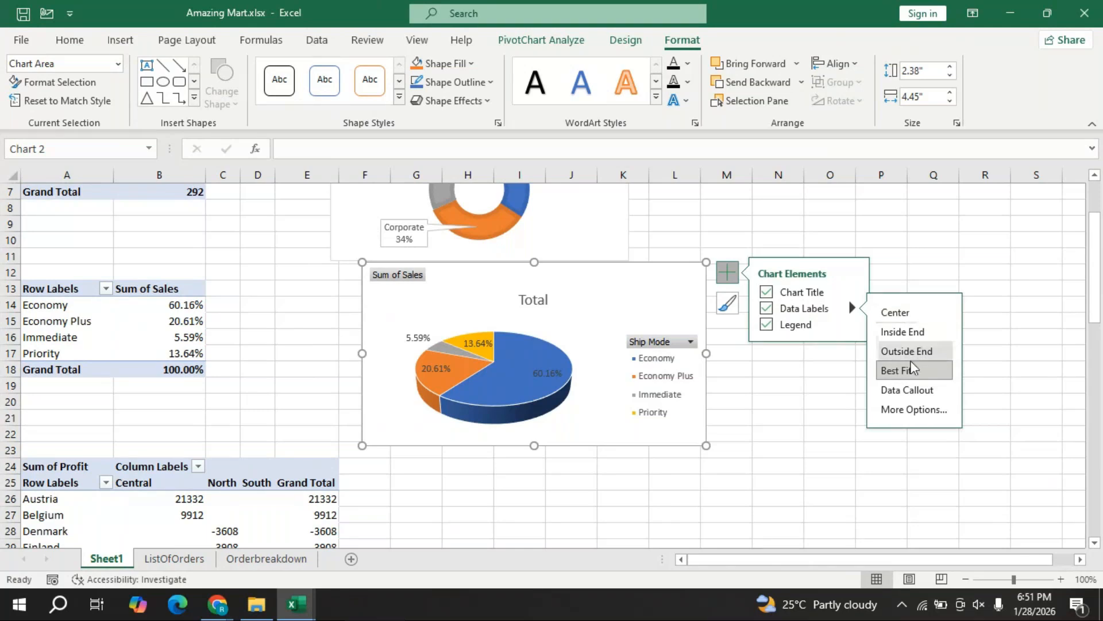
{"action": "left_click", "coordinate": [907, 389]}
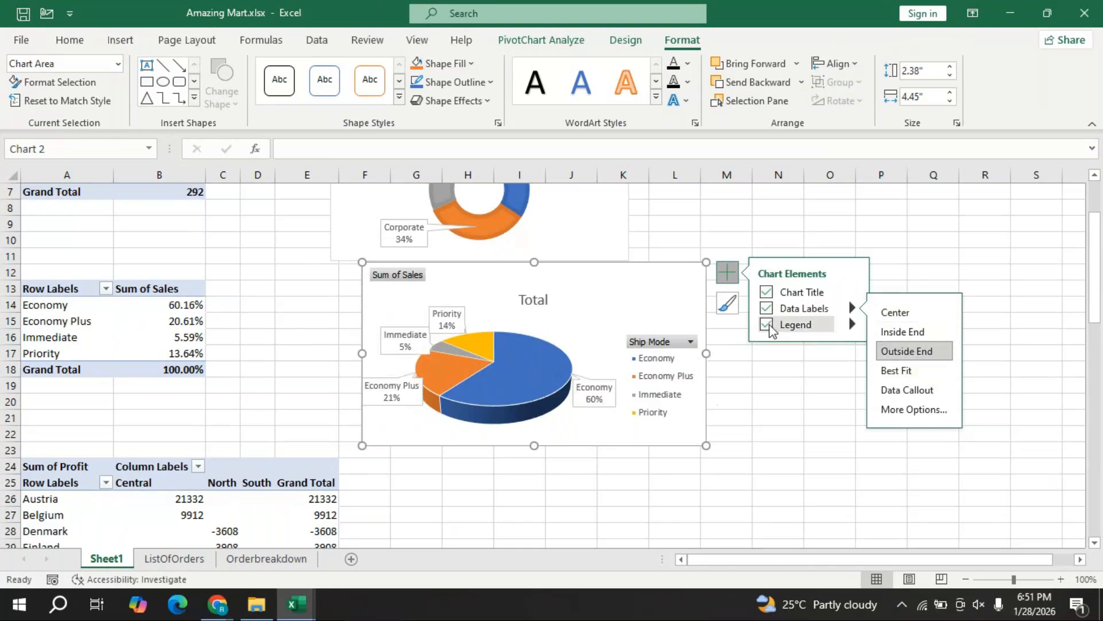
{"action": "left_click", "coordinate": [769, 326]}
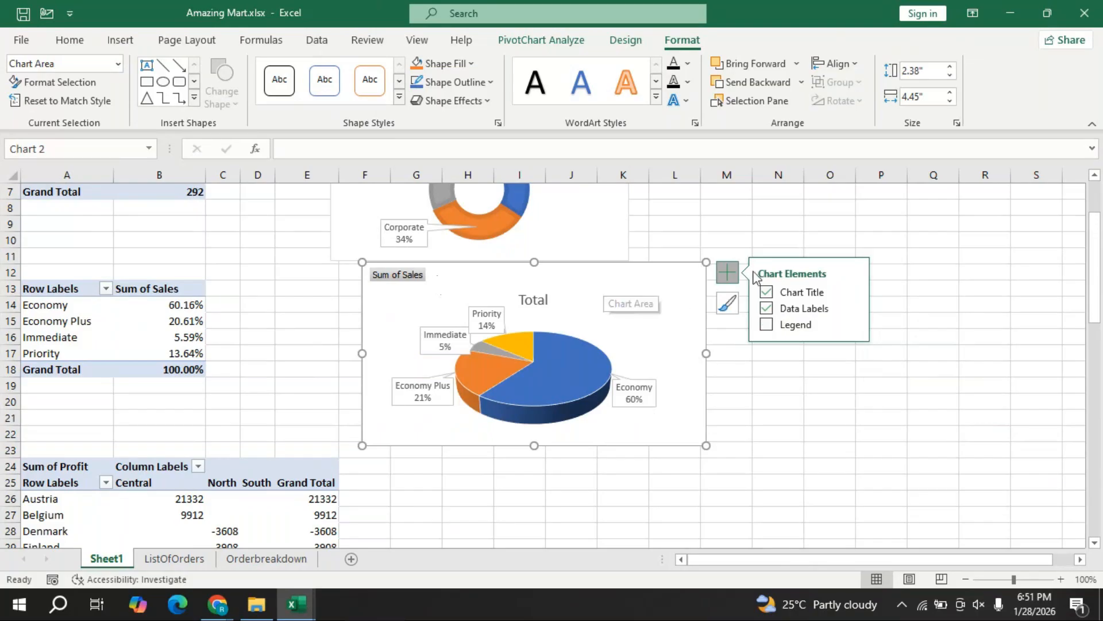
{"action": "left_click", "coordinate": [728, 272]}
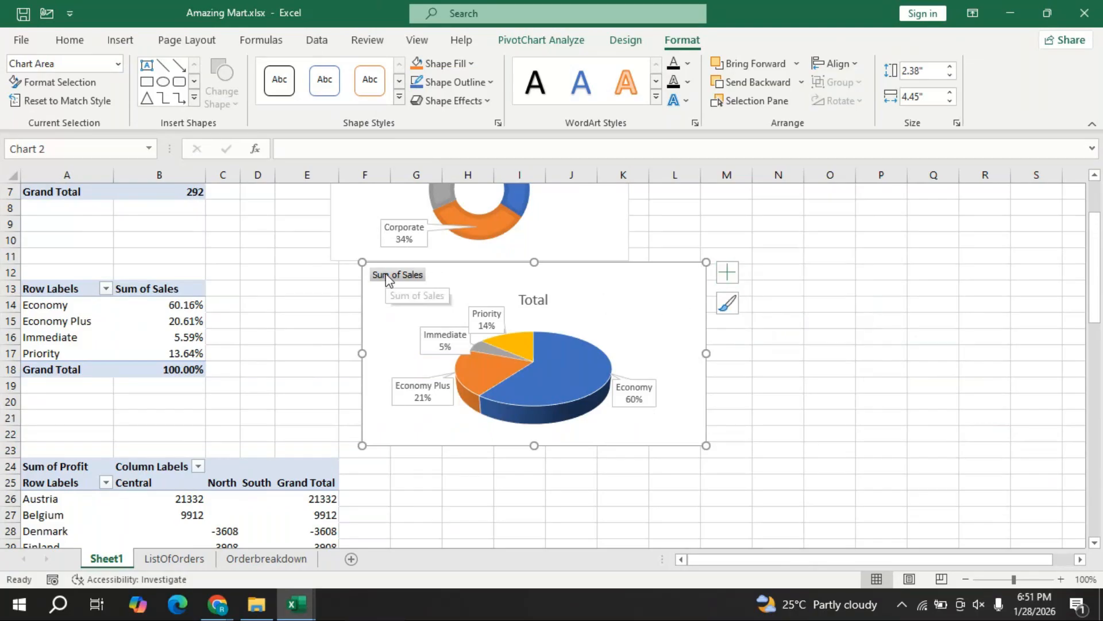
- Hide the Sum of Sales field button on the pie chart
{"action": "left_click", "coordinate": [388, 276]}
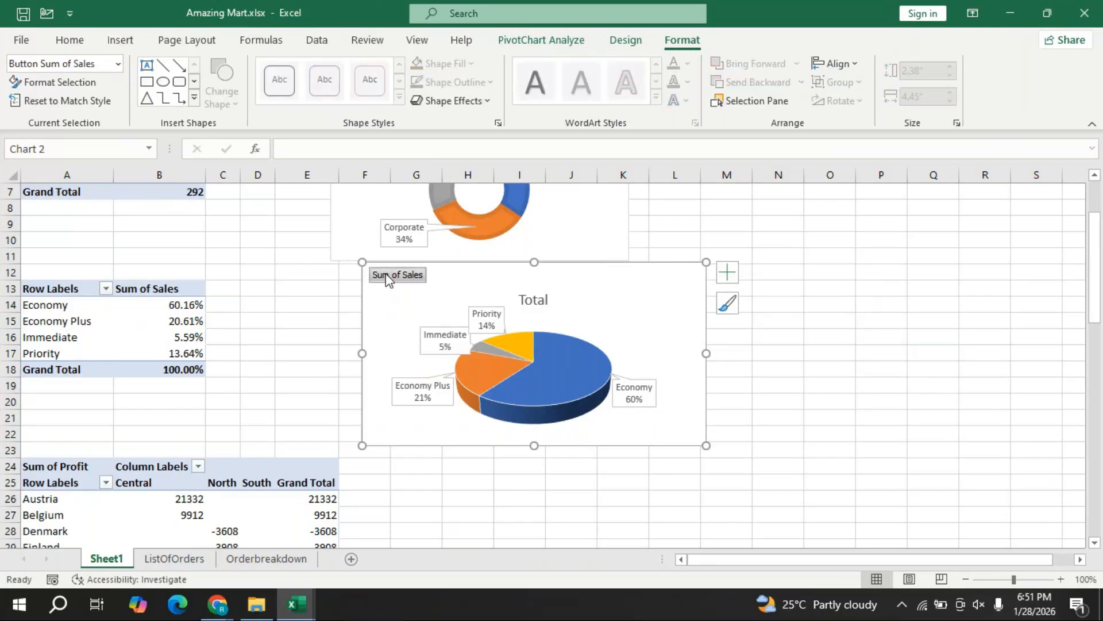
{"action": "right_click", "coordinate": [388, 278]}
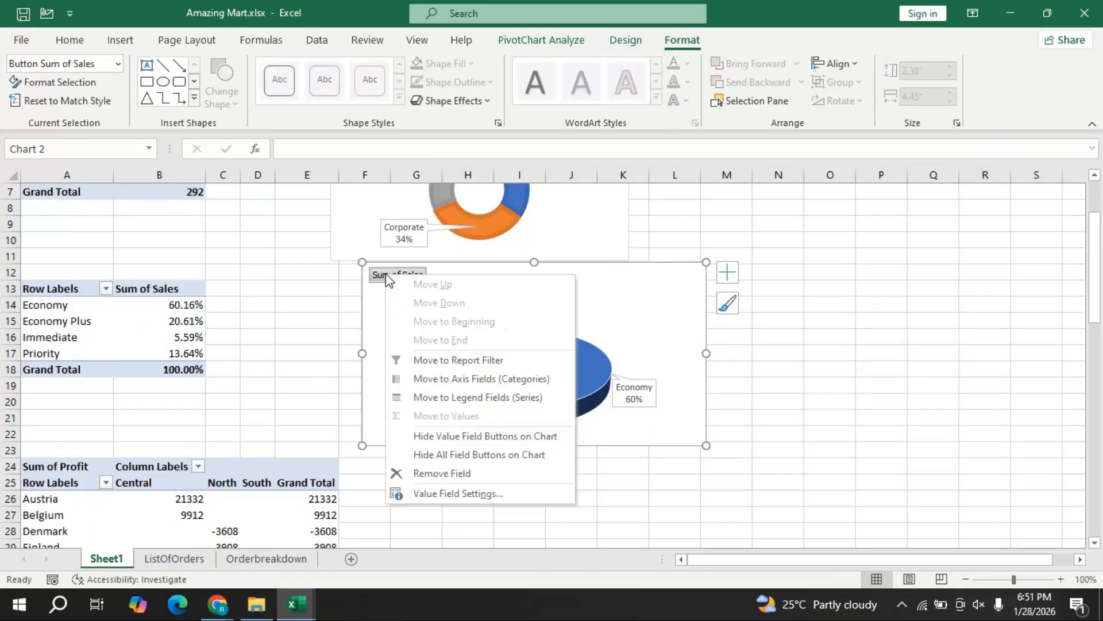
{"action": "left_click", "coordinate": [501, 397]}
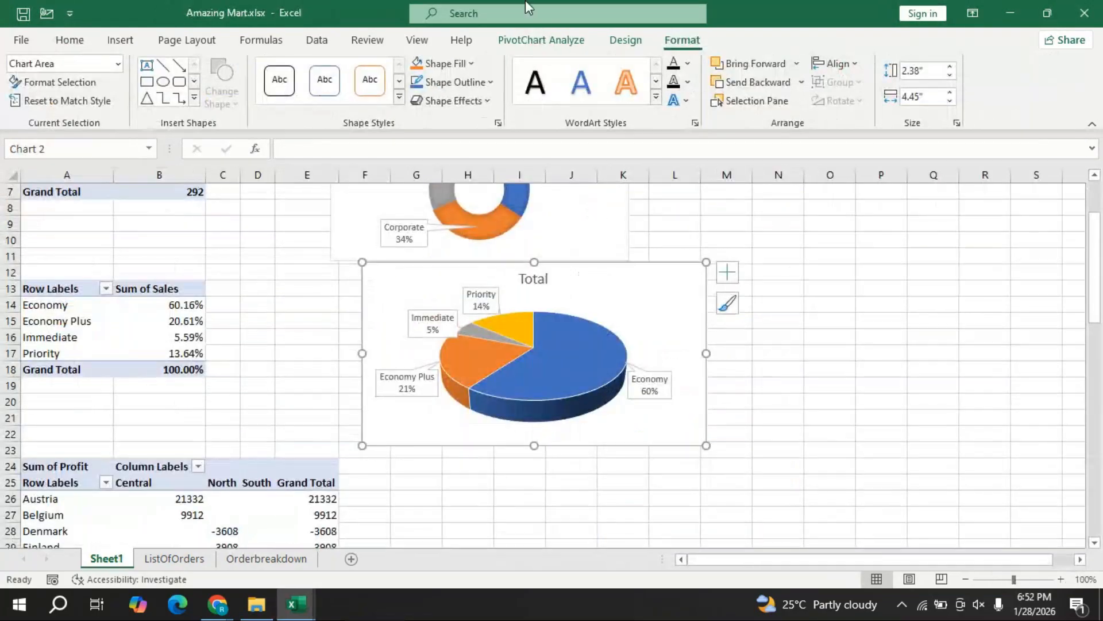
- Replace the pie chart's title with Shipment - Sales
{"action": "left_click", "coordinate": [532, 282]}
{"action": "right_click", "coordinate": [532, 283]}
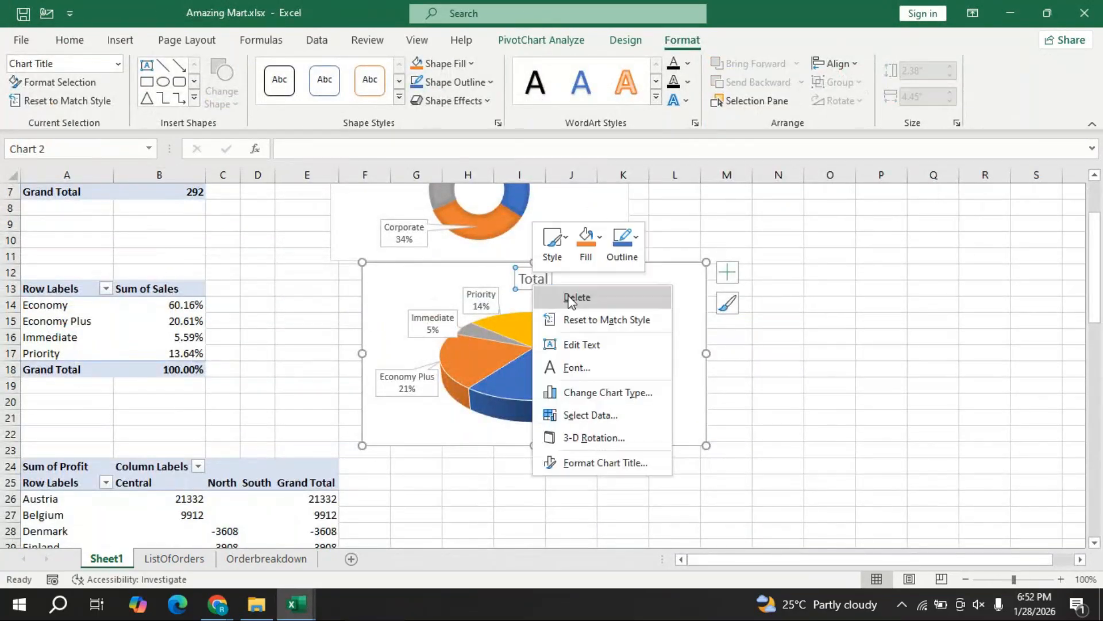
{"action": "left_click", "coordinate": [583, 346]}
{"action": "key", "text": "Delete"}
{"action": "key", "text": "Delete"}
{"action": "key", "text": "Delete"}
{"action": "key", "text": "Delete"}
{"action": "key", "text": "Delete"}
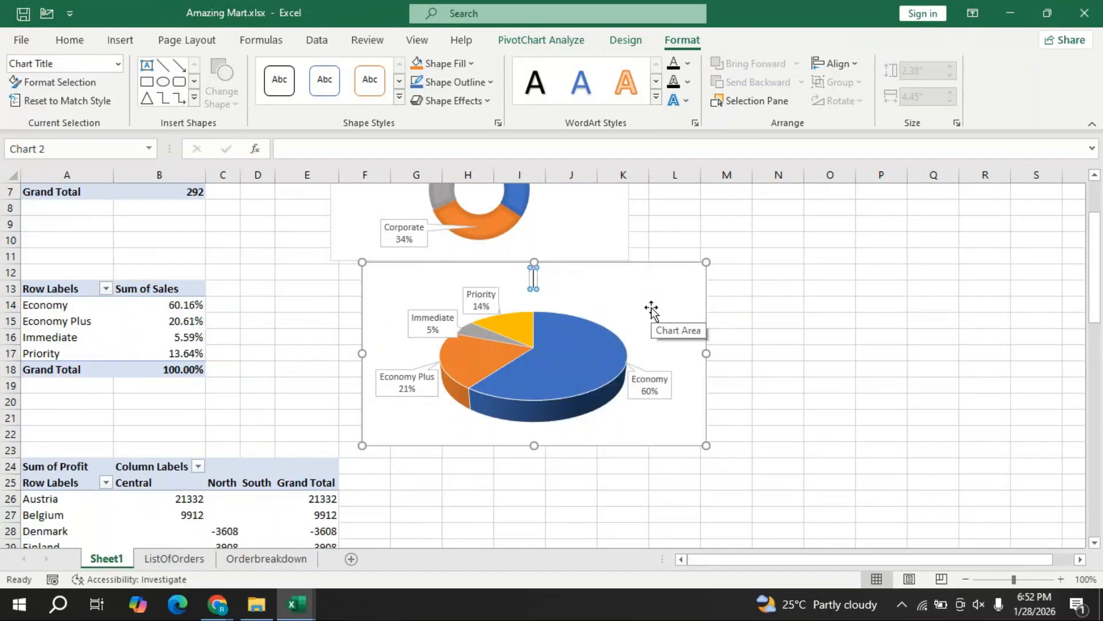
{"action": "type", "text": "Shipment"}
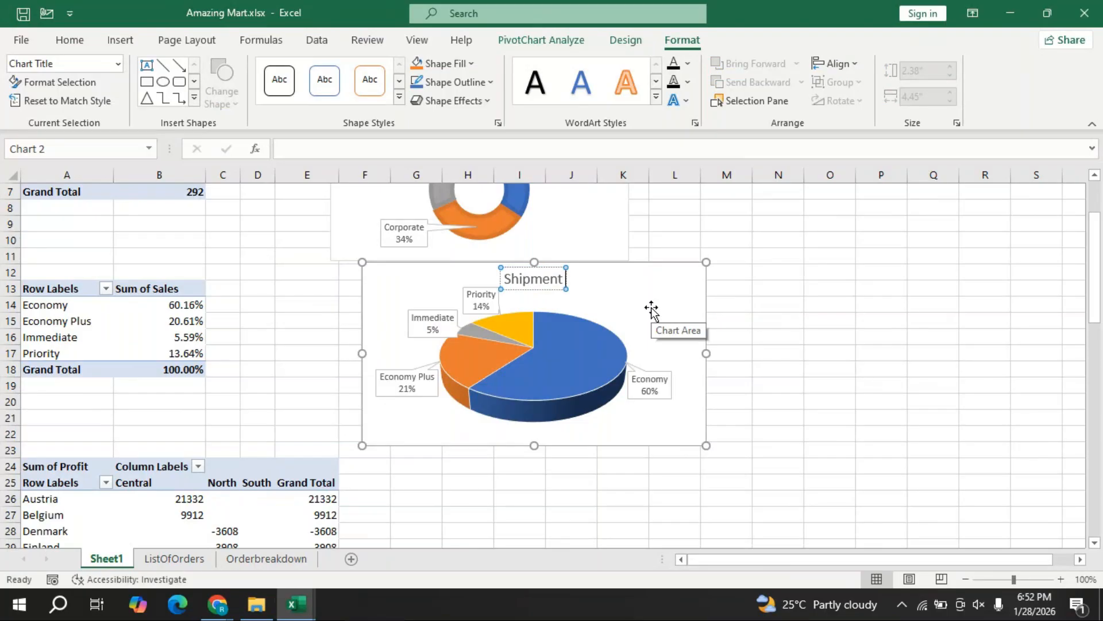
{"action": "type", "text": " - Sales"}
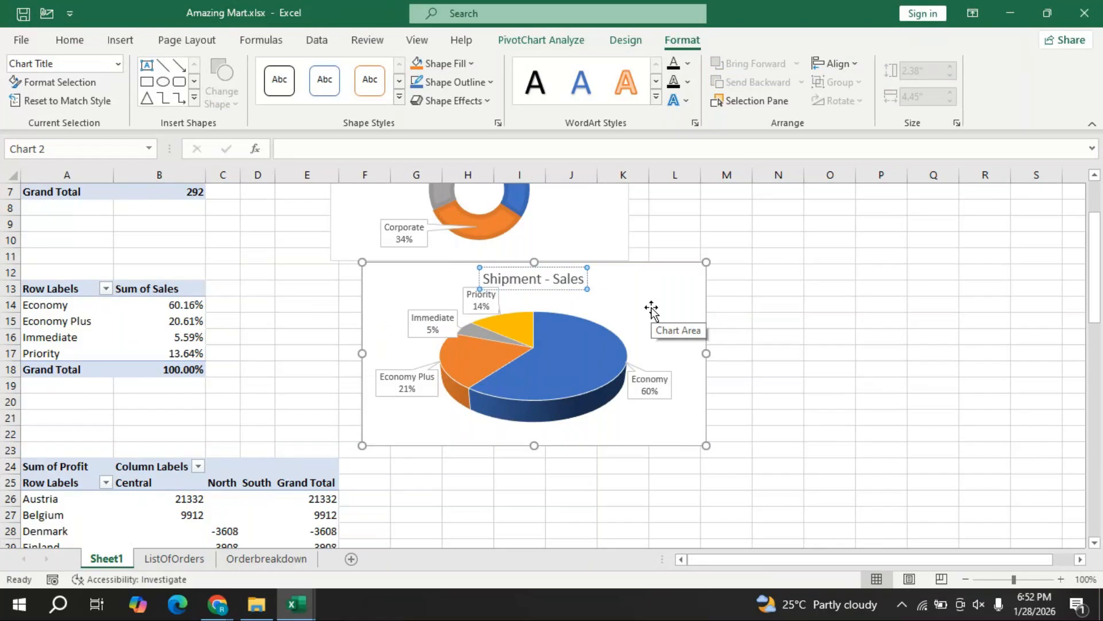
{"action": "left_click", "coordinate": [564, 362]}
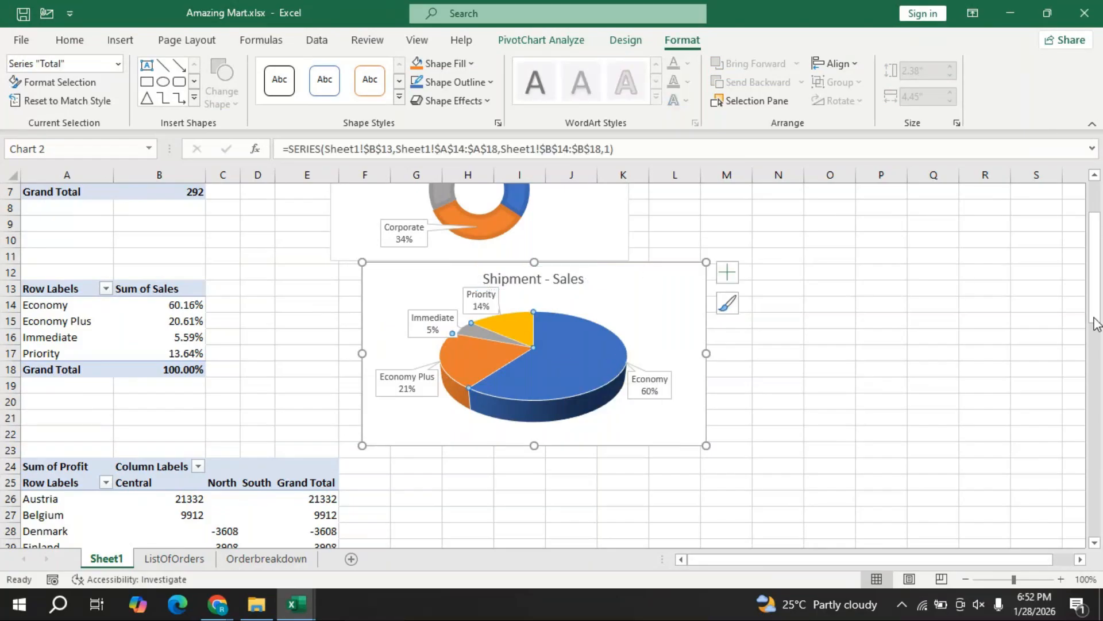
{"action": "right_click", "coordinate": [576, 343]}
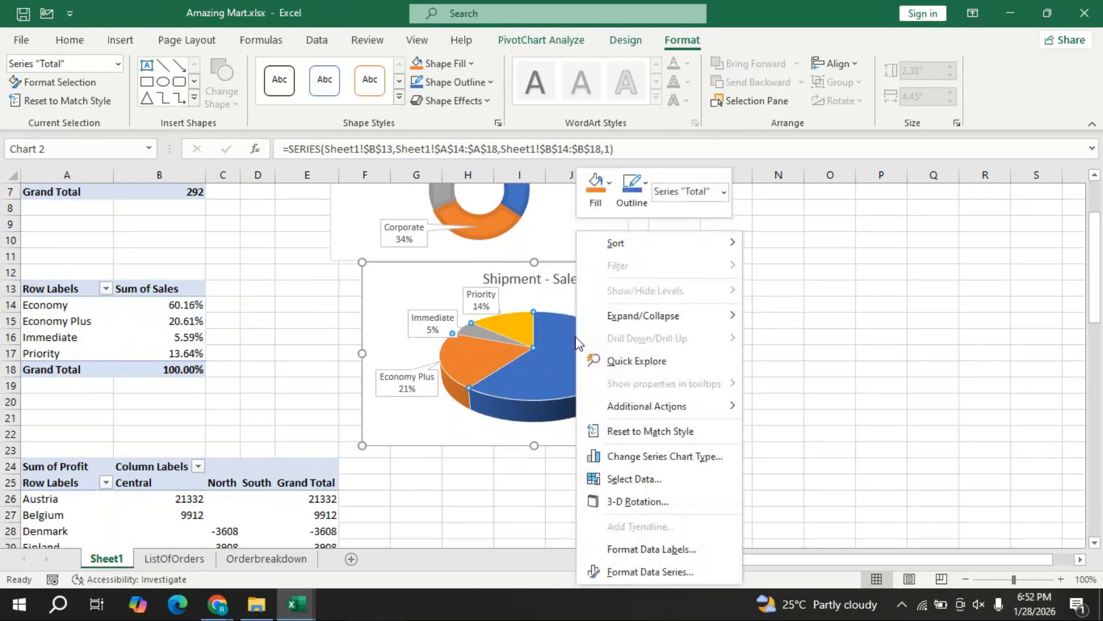
{"action": "left_click", "coordinate": [638, 502]}
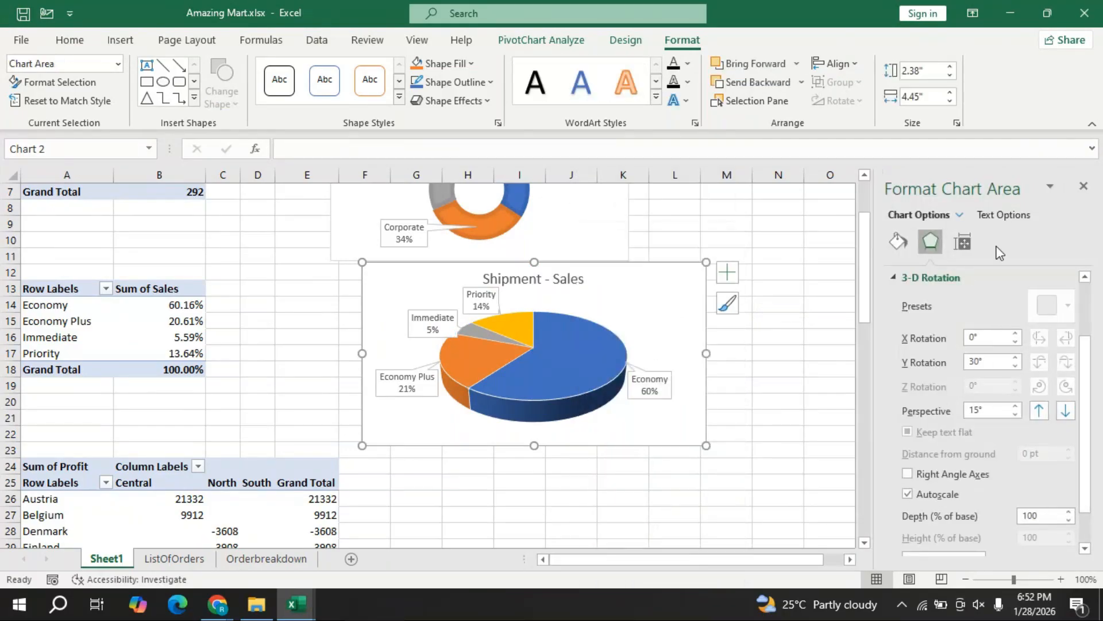
{"action": "left_click", "coordinate": [1085, 186]}
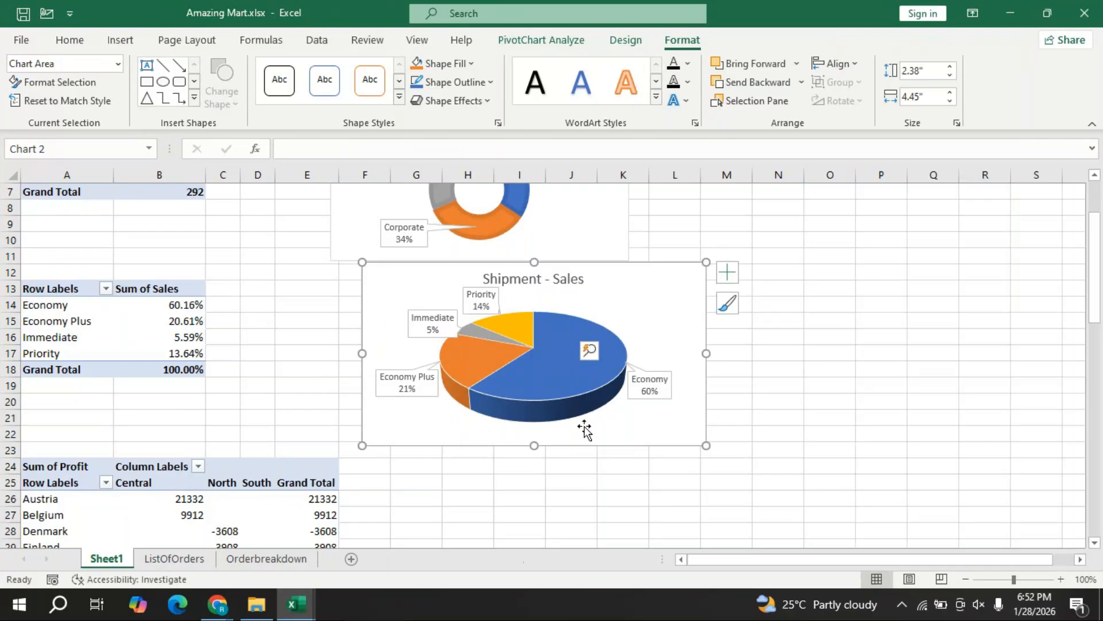
- Try a different angle of first slice for the pie series and return it to 0°
{"action": "left_click", "coordinate": [547, 381]}
{"action": "right_click", "coordinate": [548, 381]}
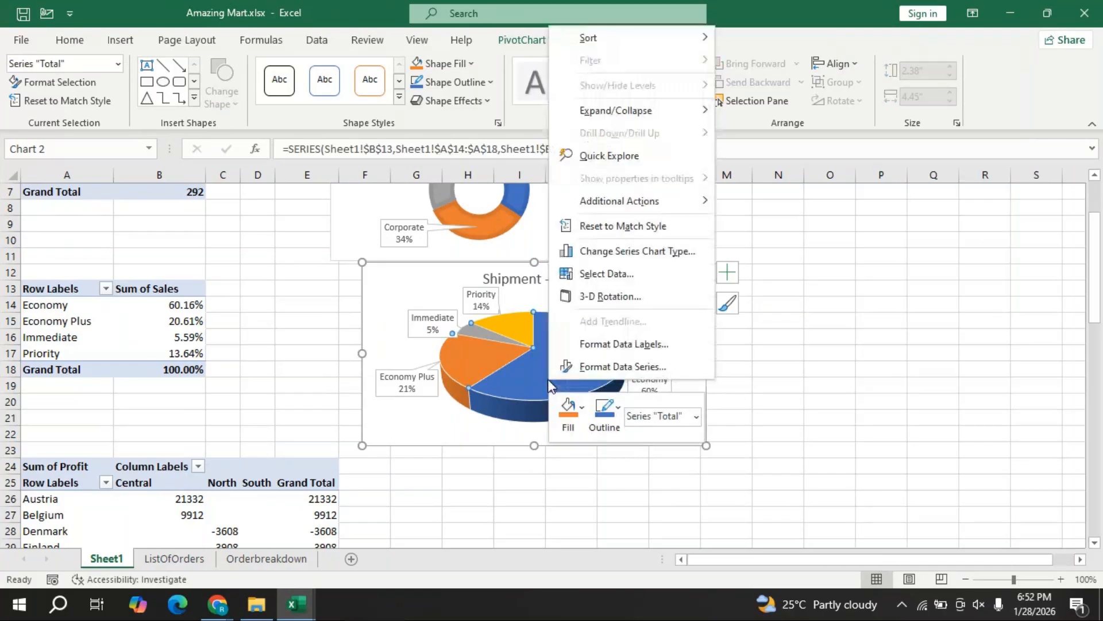
{"action": "left_click", "coordinate": [643, 367]}
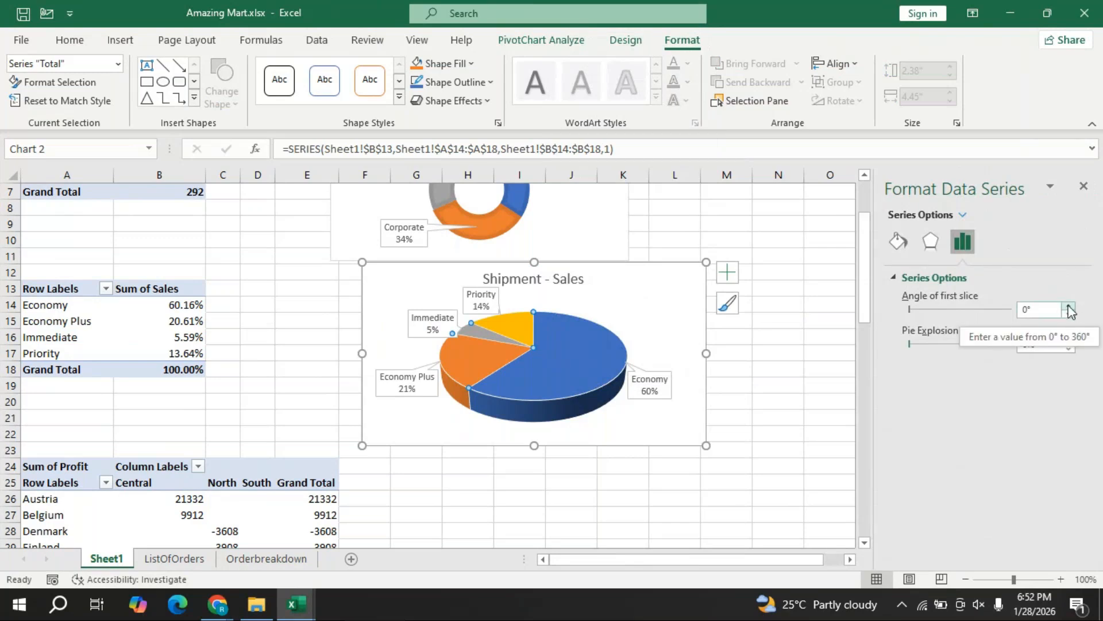
{"action": "left_click", "coordinate": [1069, 307]}
{"action": "left_click", "coordinate": [1068, 313]}
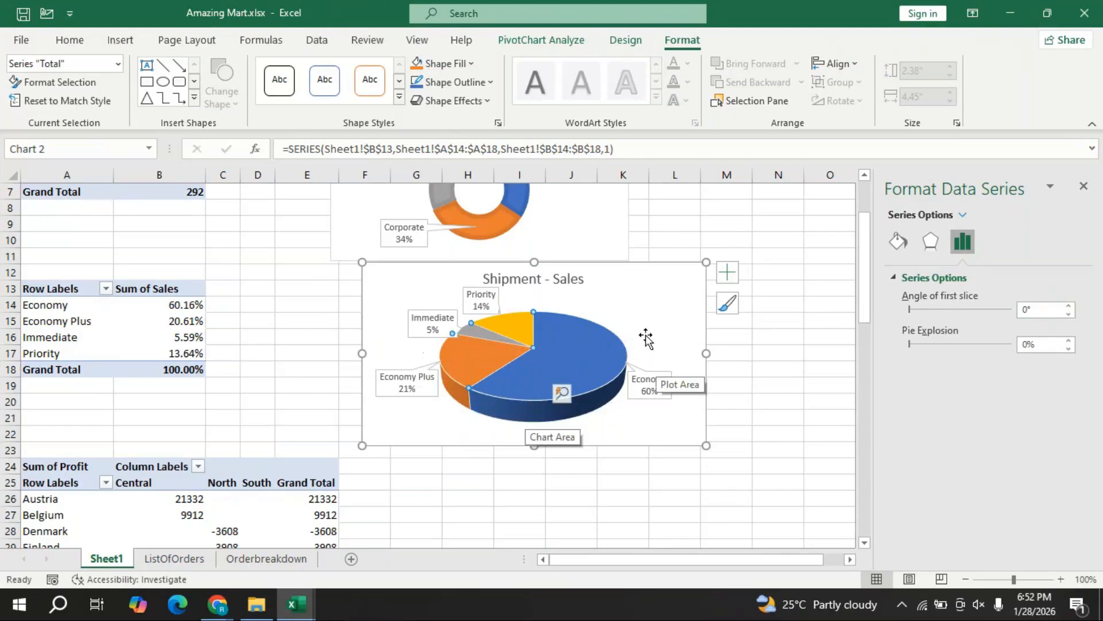
- Move the Shipment - Sales title to the right, away from the Priority callout
{"action": "left_click", "coordinate": [560, 280]}
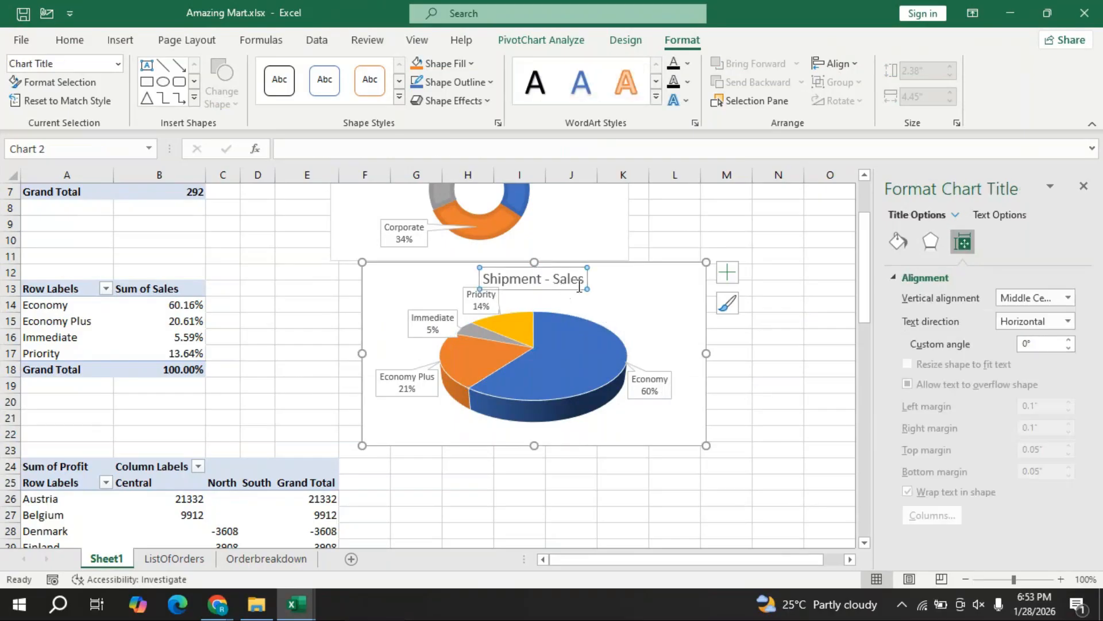
{"action": "left_click_drag", "start_coordinate": [511, 266], "coordinate": [566, 271]}
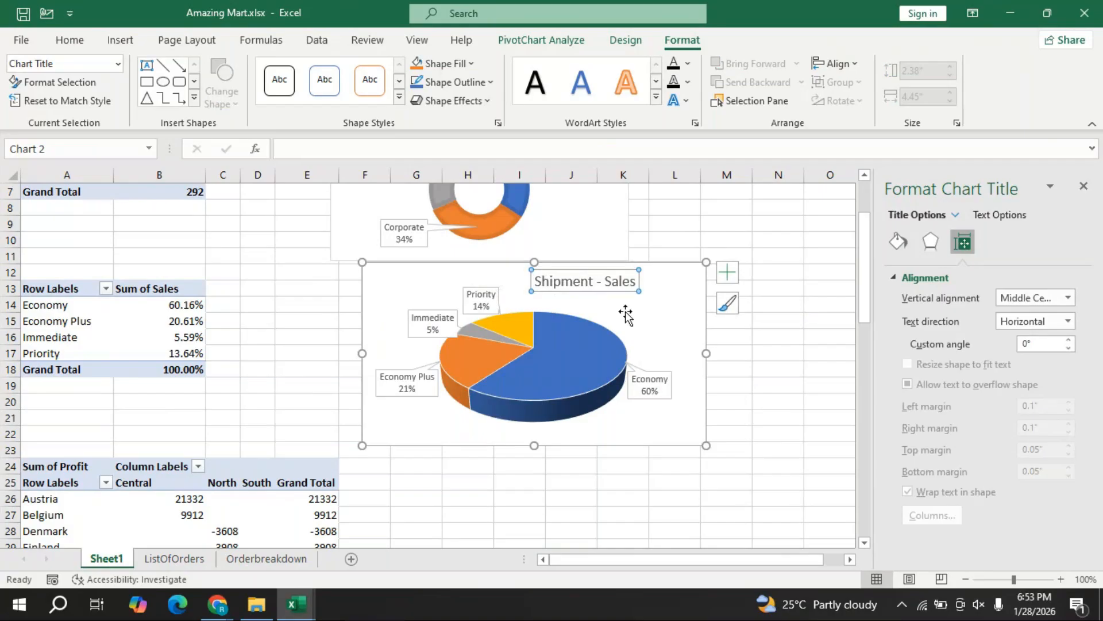
- Close the formatting pane and select the whole Shipment - Sales pie chart
{"action": "left_click", "coordinate": [625, 314]}
{"action": "left_click", "coordinate": [1084, 185]}
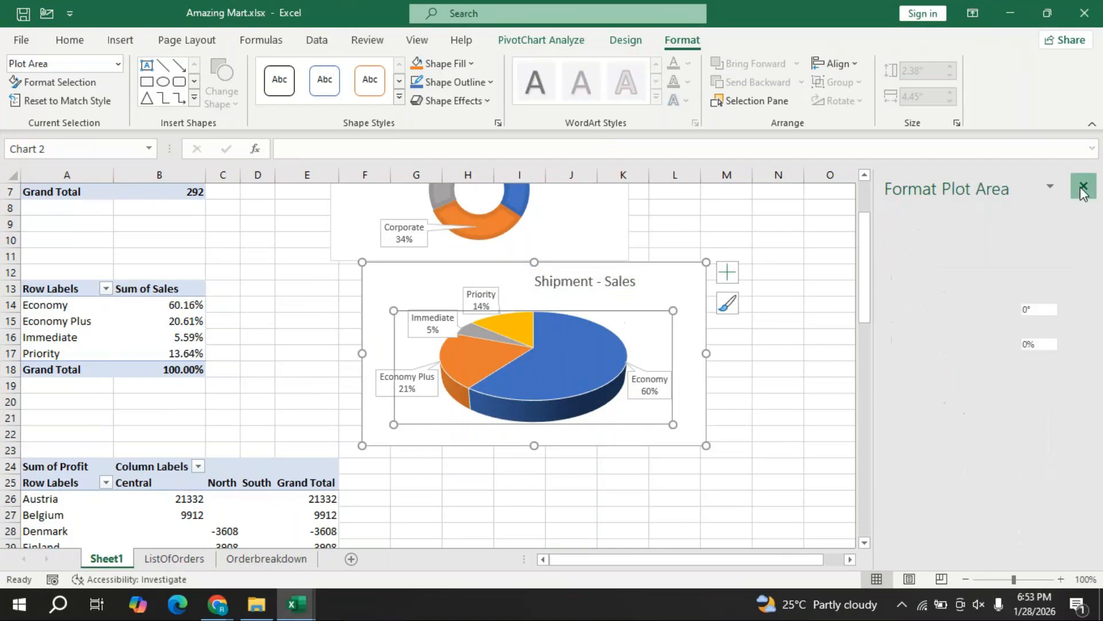
{"action": "left_click", "coordinate": [446, 279]}
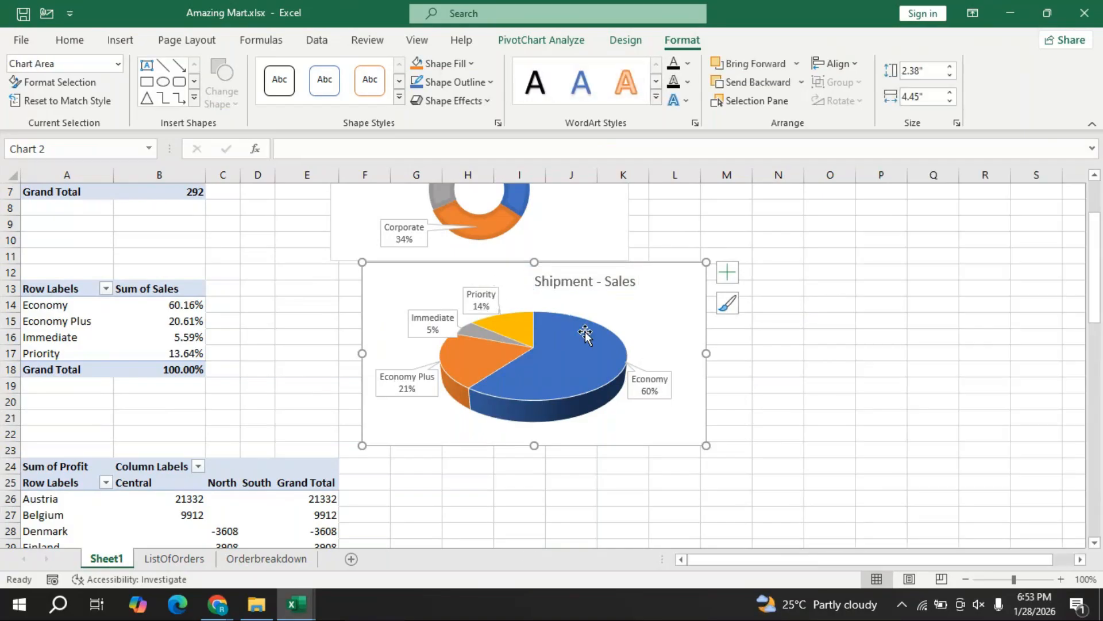
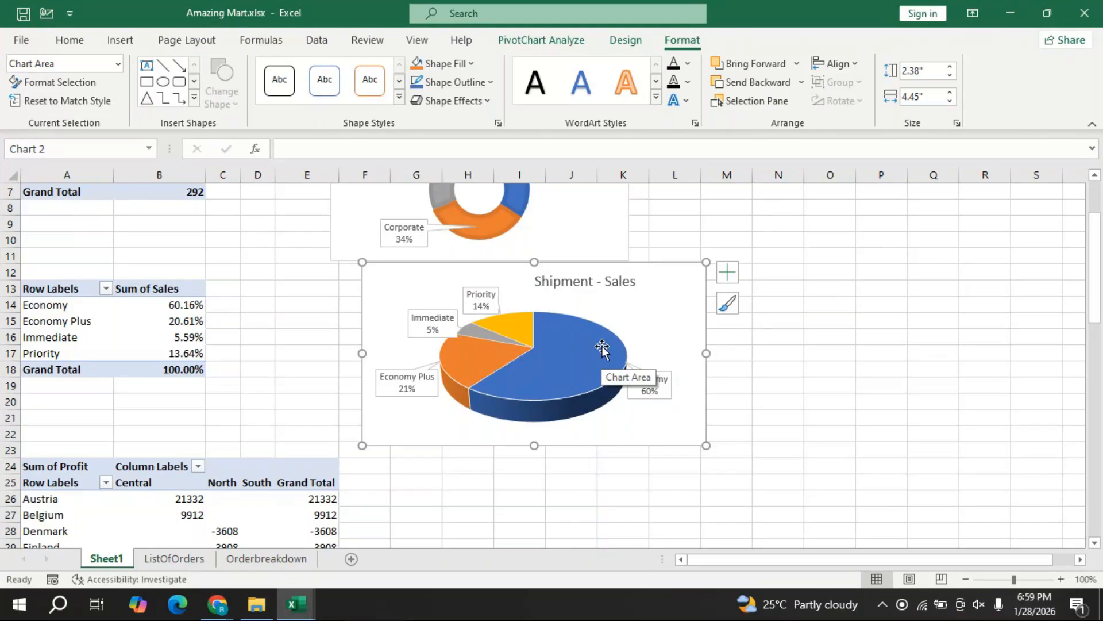
- Switch to the Amazing Mart - Power Pivot workbook and examine its country and region profit PivotTable
{"action": "mouse_move", "coordinate": [602, 355]}
{"action": "key", "text": "alt+Tab"}
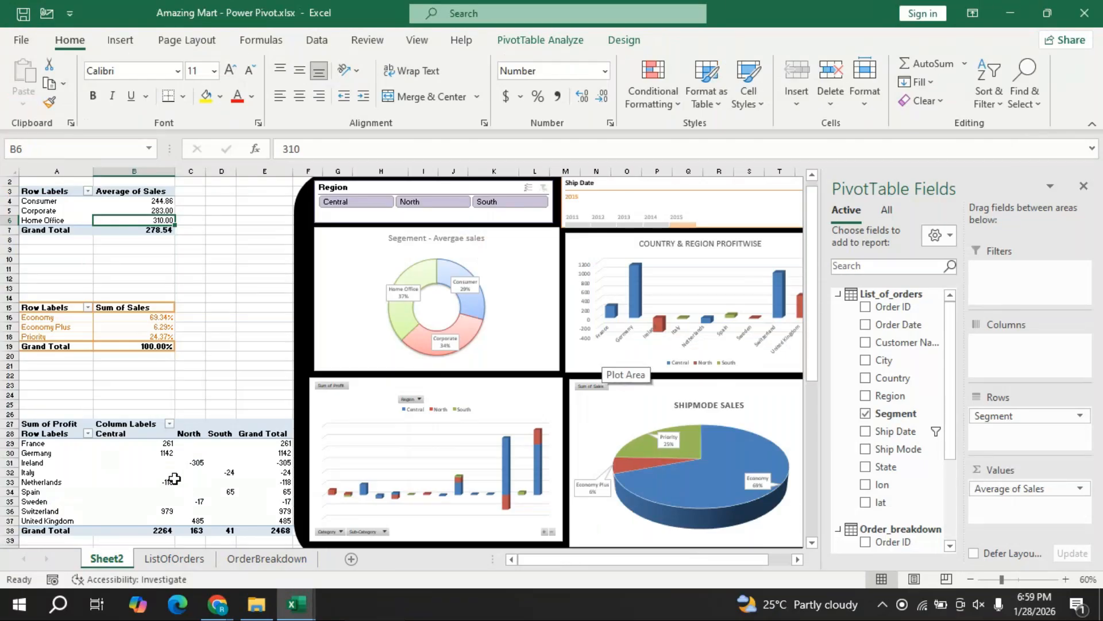
{"action": "left_click", "coordinate": [172, 481]}
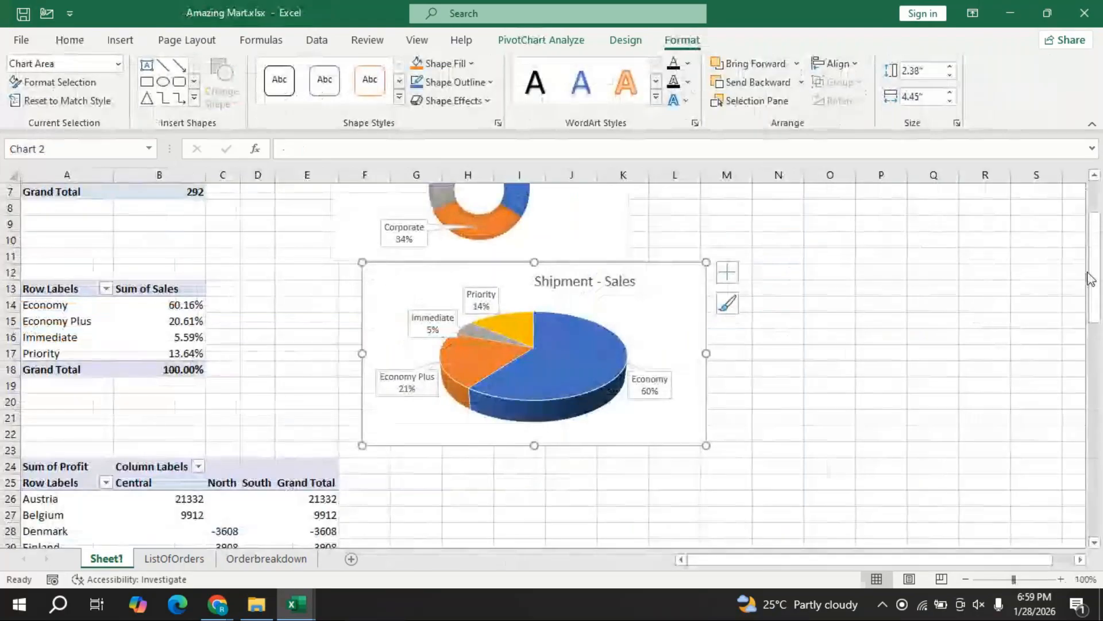
- In Amazing Mart.xlsx, insert a 3-D Stacked Column PivotChart from the country and region profit PivotTable and place it beside the table
{"action": "left_click_drag", "start_coordinate": [1095, 271], "coordinate": [1096, 336]}
{"action": "left_click", "coordinate": [308, 403]}
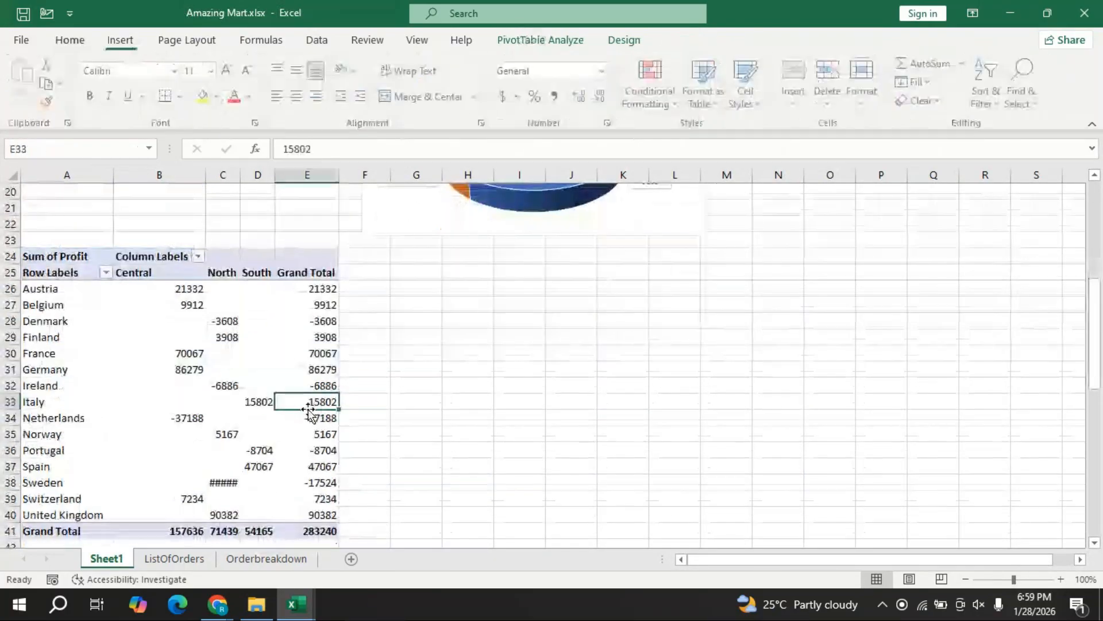
{"action": "mouse_move", "coordinate": [260, 324]}
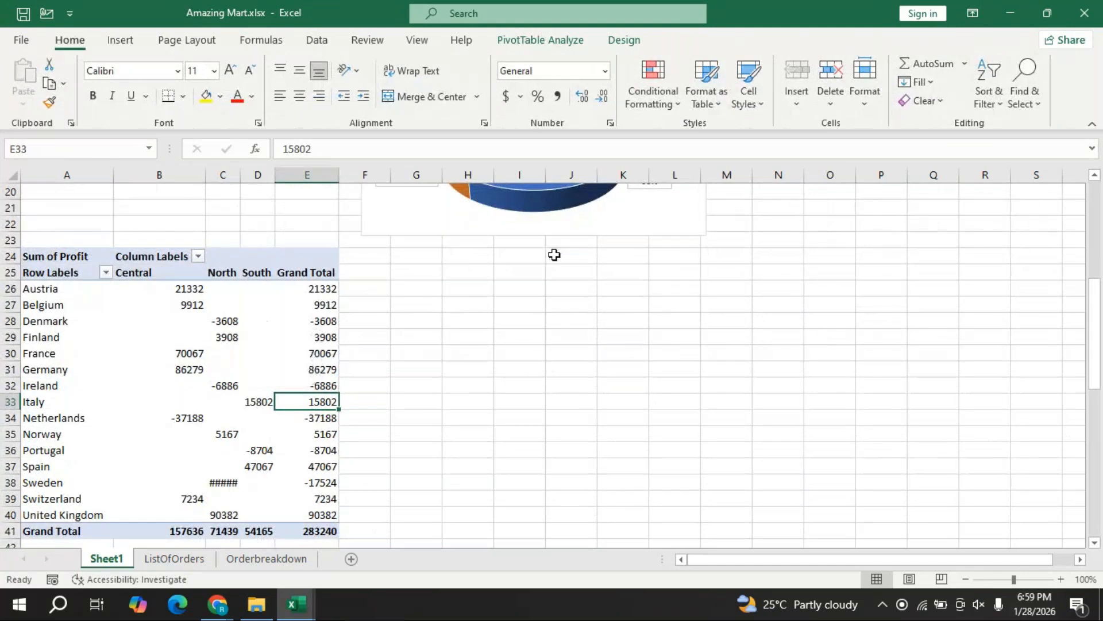
{"action": "left_click", "coordinate": [535, 43]}
{"action": "left_click", "coordinate": [862, 83]}
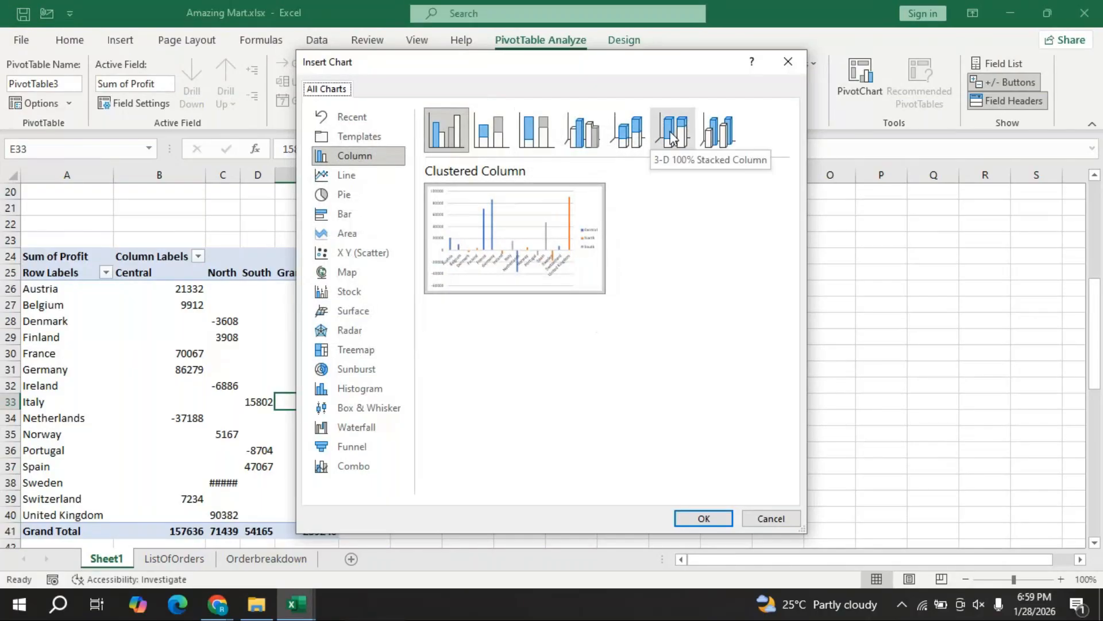
{"action": "left_click", "coordinate": [628, 131]}
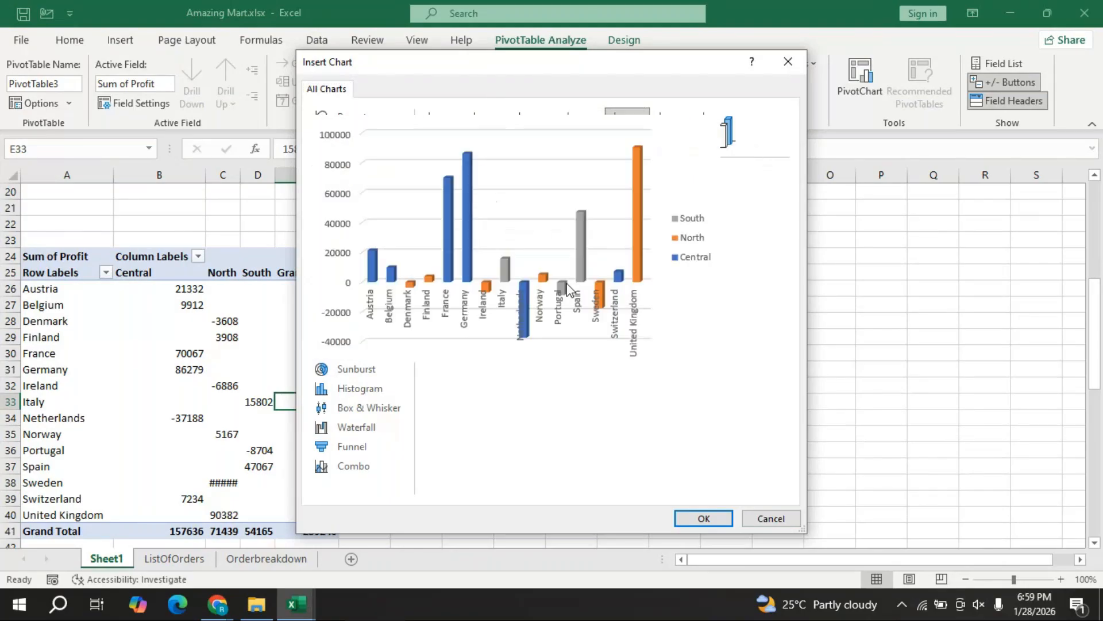
{"action": "left_click", "coordinate": [699, 510]}
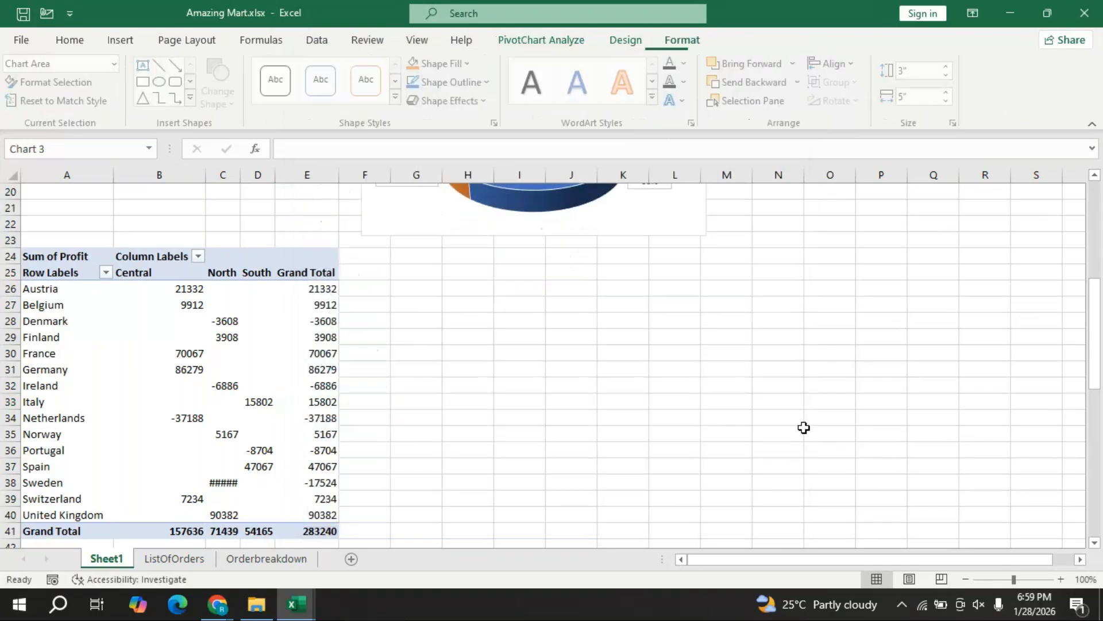
{"action": "left_click_drag", "start_coordinate": [473, 262], "coordinate": [522, 241]}
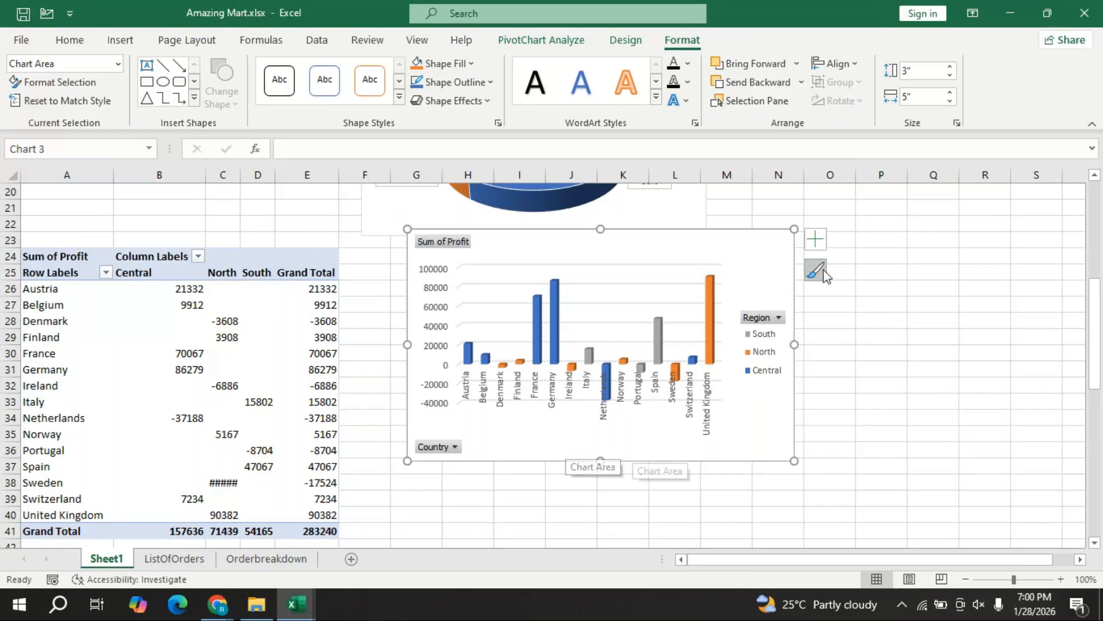
- Place the legend at the bottom of the country profit column chart
{"action": "left_click", "coordinate": [816, 244]}
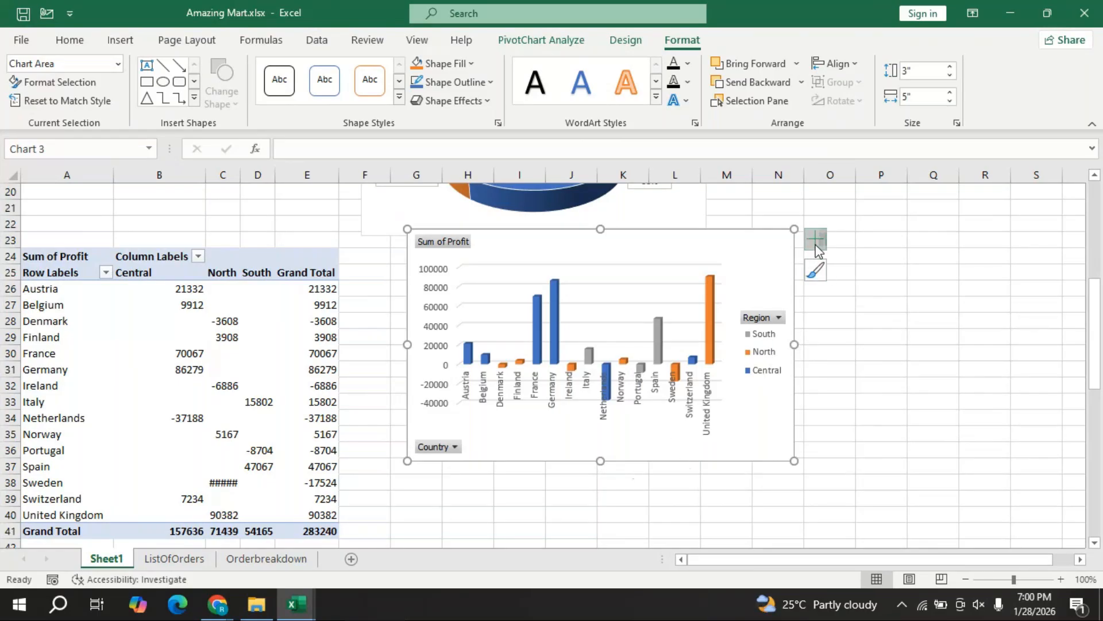
{"action": "left_click", "coordinate": [941, 356]}
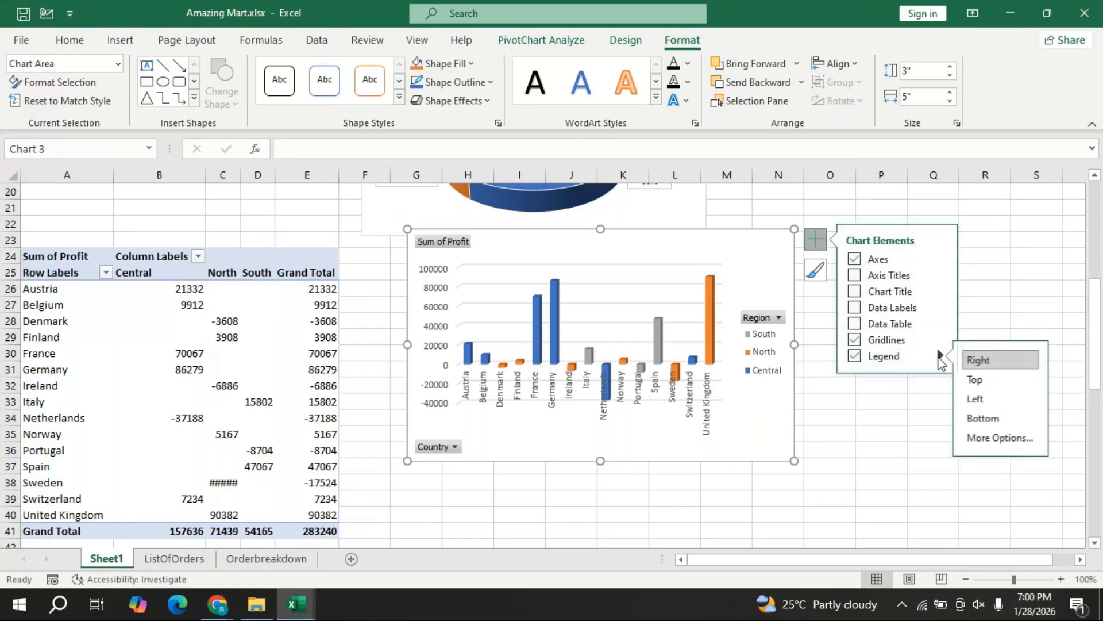
{"action": "left_click", "coordinate": [985, 418]}
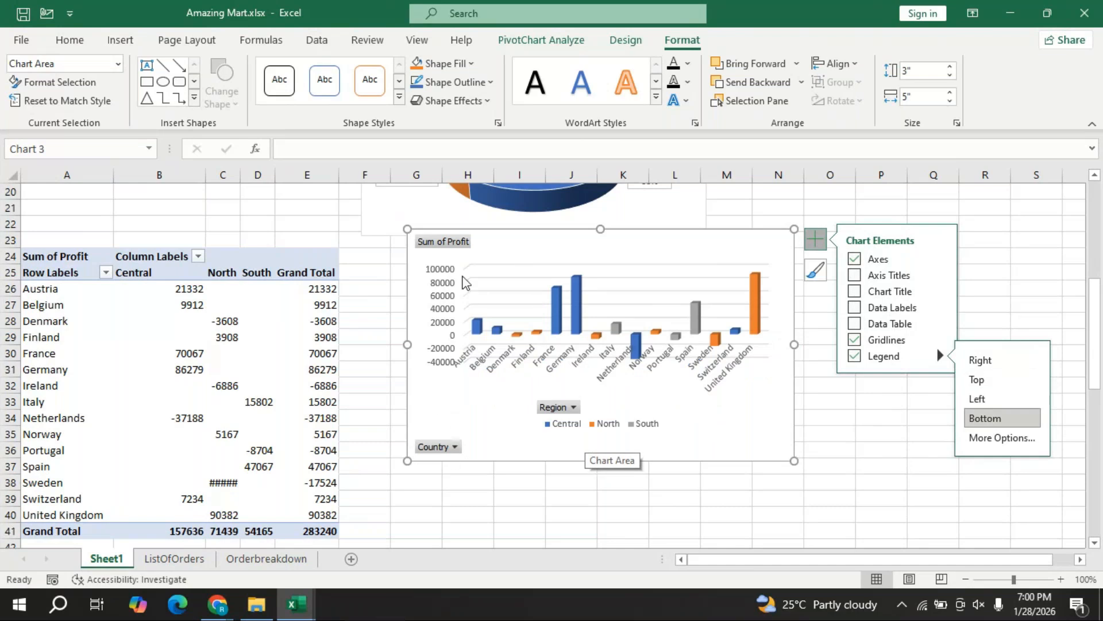
- Hide all field buttons on the country profit column chart
{"action": "left_click", "coordinate": [438, 242]}
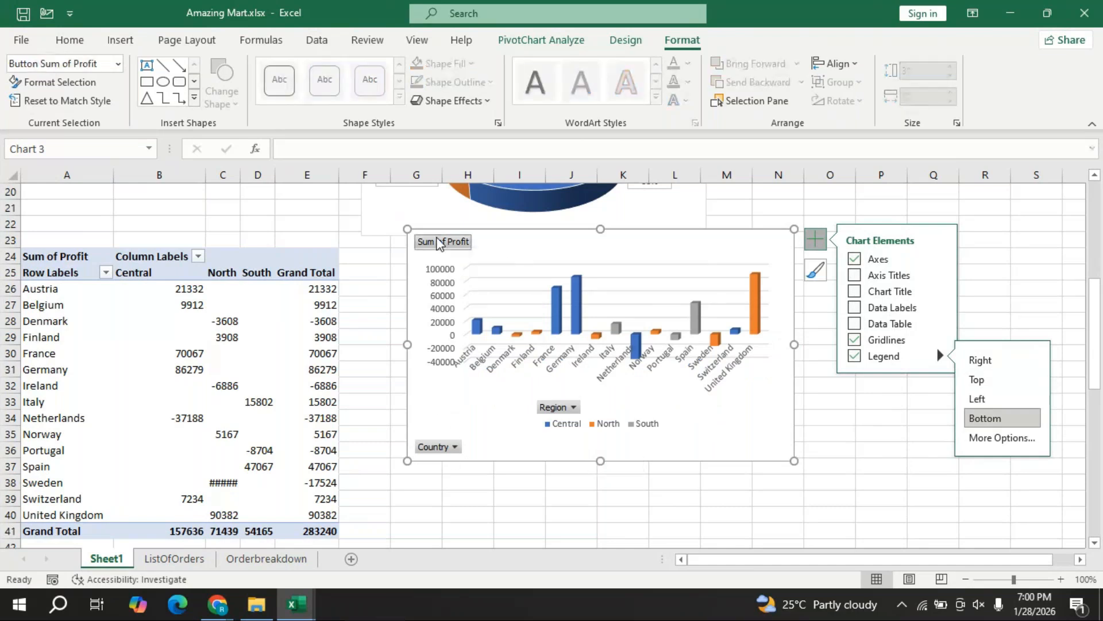
{"action": "right_click", "coordinate": [439, 242]}
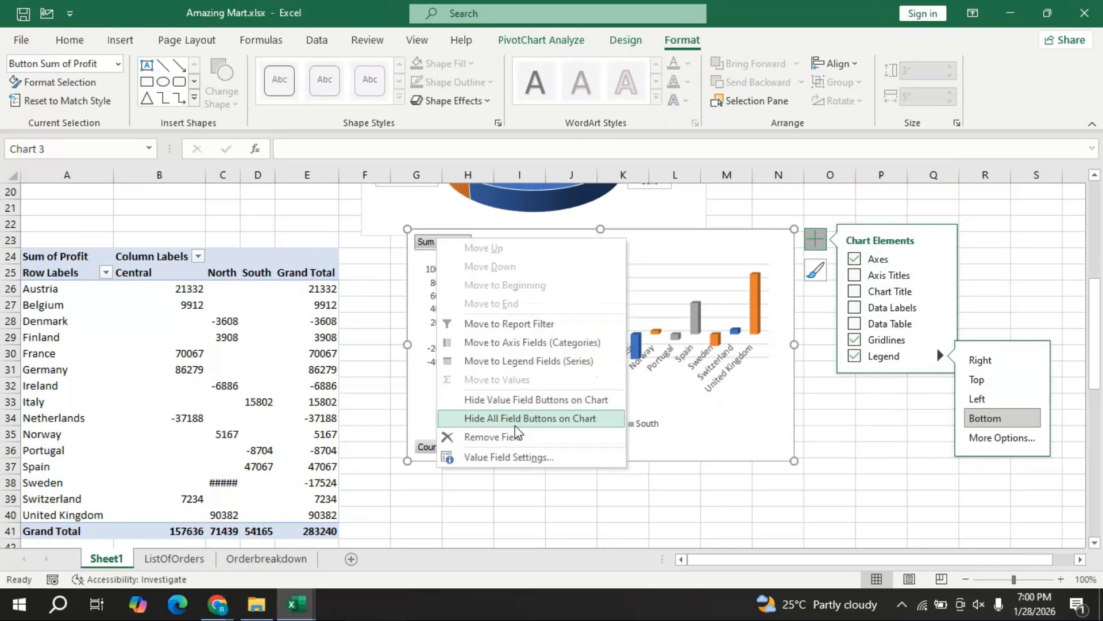
{"action": "left_click", "coordinate": [488, 419]}
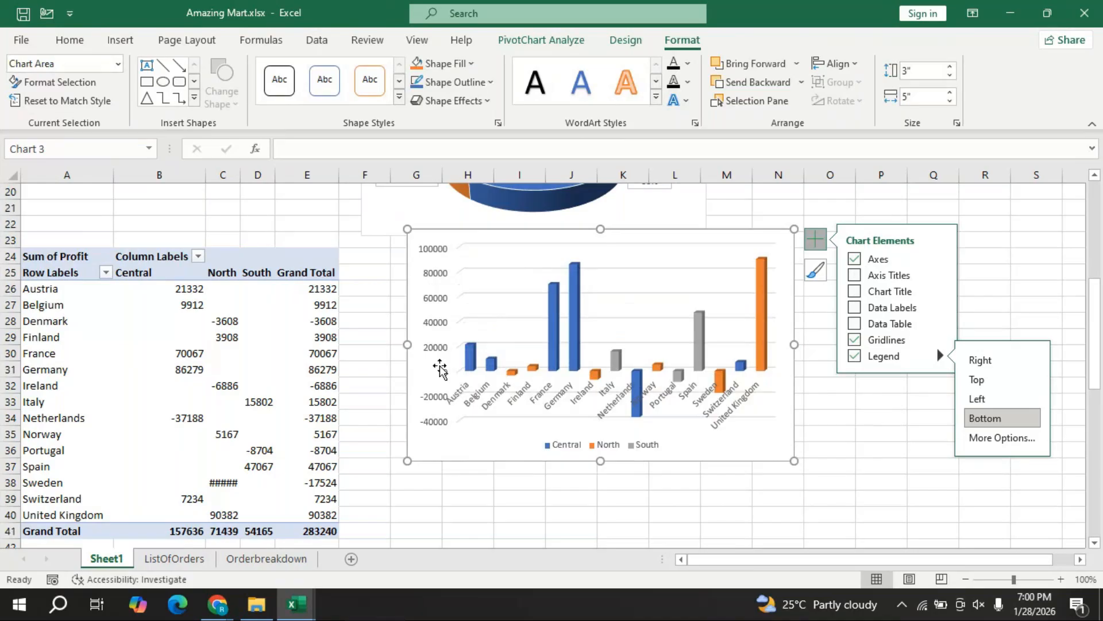
- Add a chart title above the country profit column chart
{"action": "left_click", "coordinate": [810, 246]}
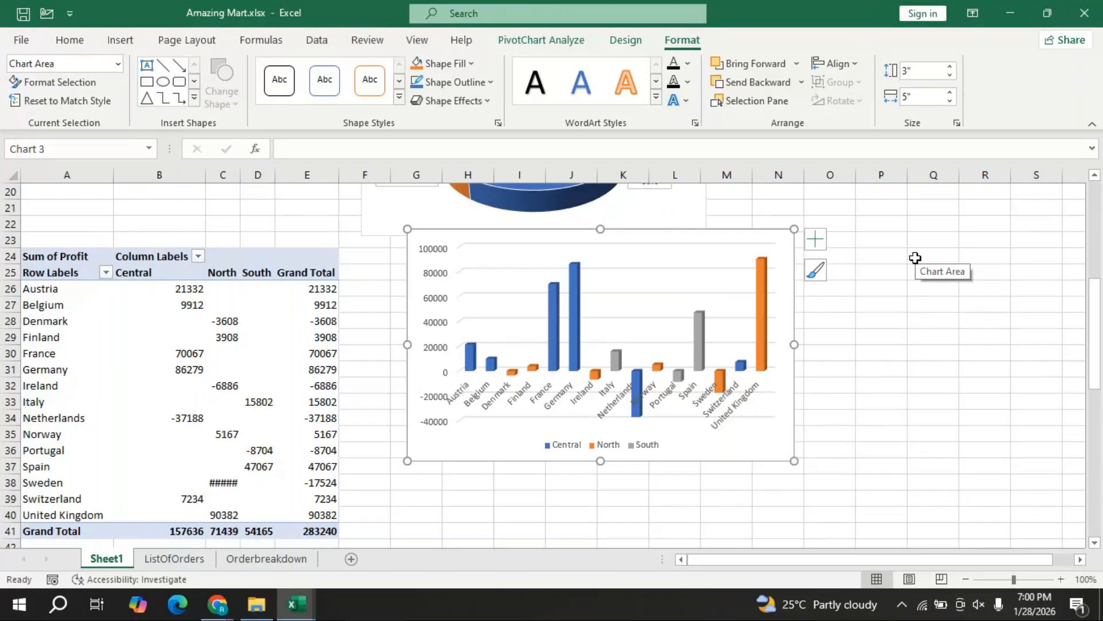
{"action": "key", "text": "alt+Tab"}
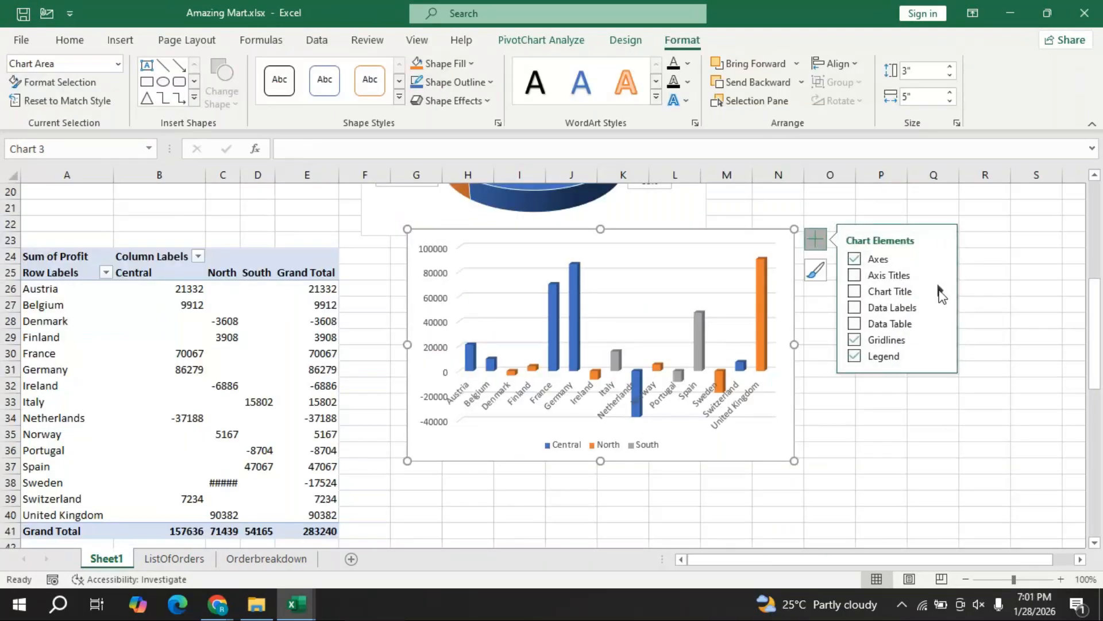
{"action": "mouse_move", "coordinate": [940, 292]}
{"action": "left_click", "coordinate": [994, 294]}
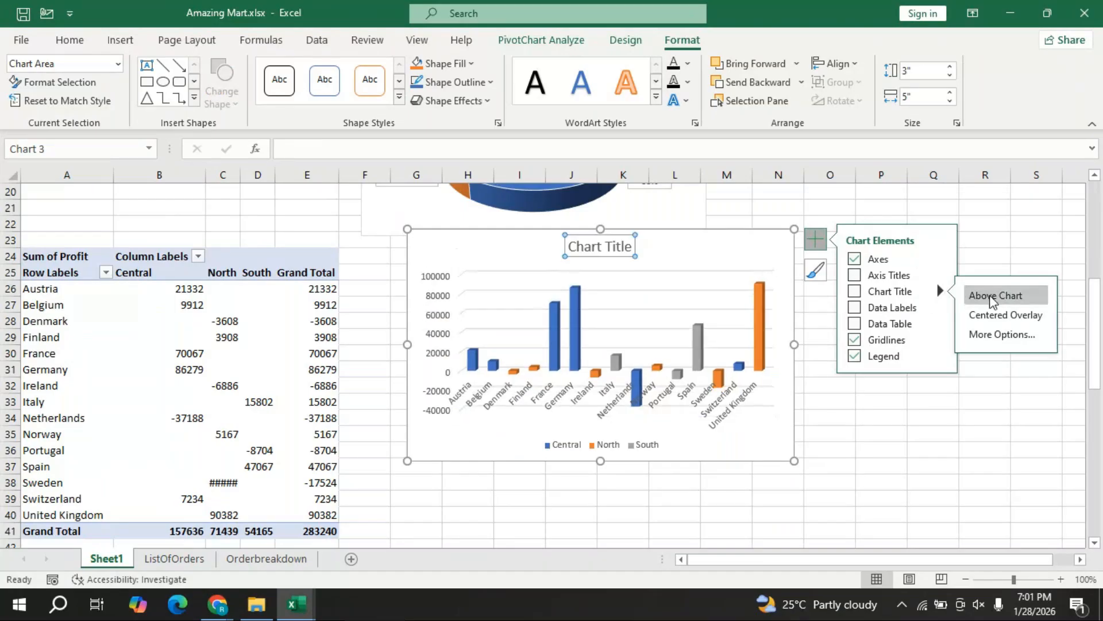
{"action": "left_click", "coordinate": [815, 239]}
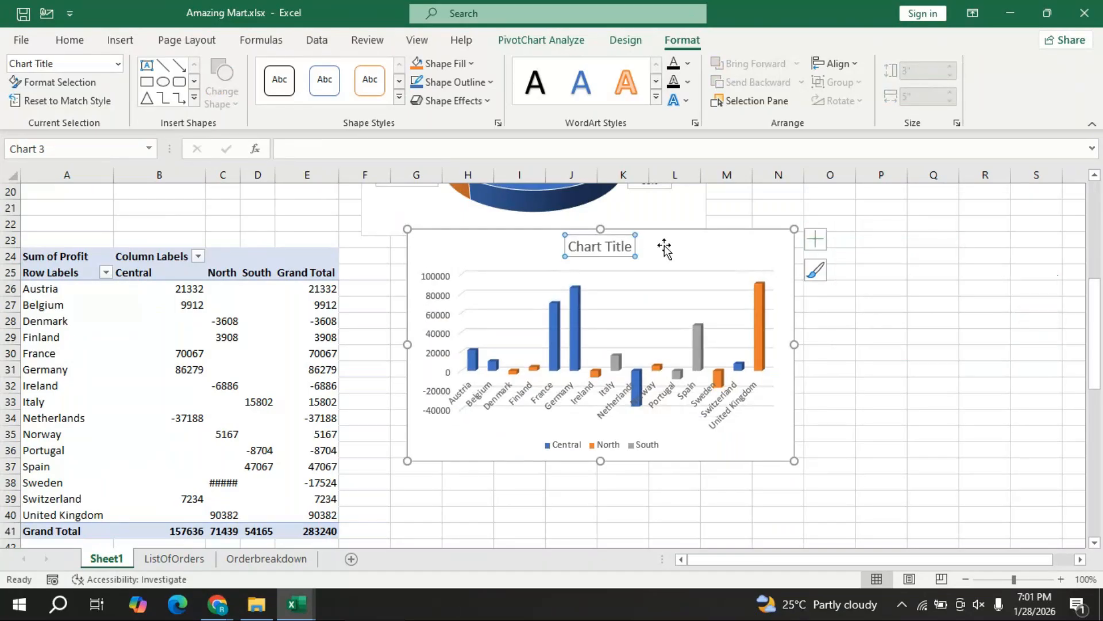
- Replace the column chart's placeholder title with Regionwise Sales
{"action": "left_click", "coordinate": [636, 246]}
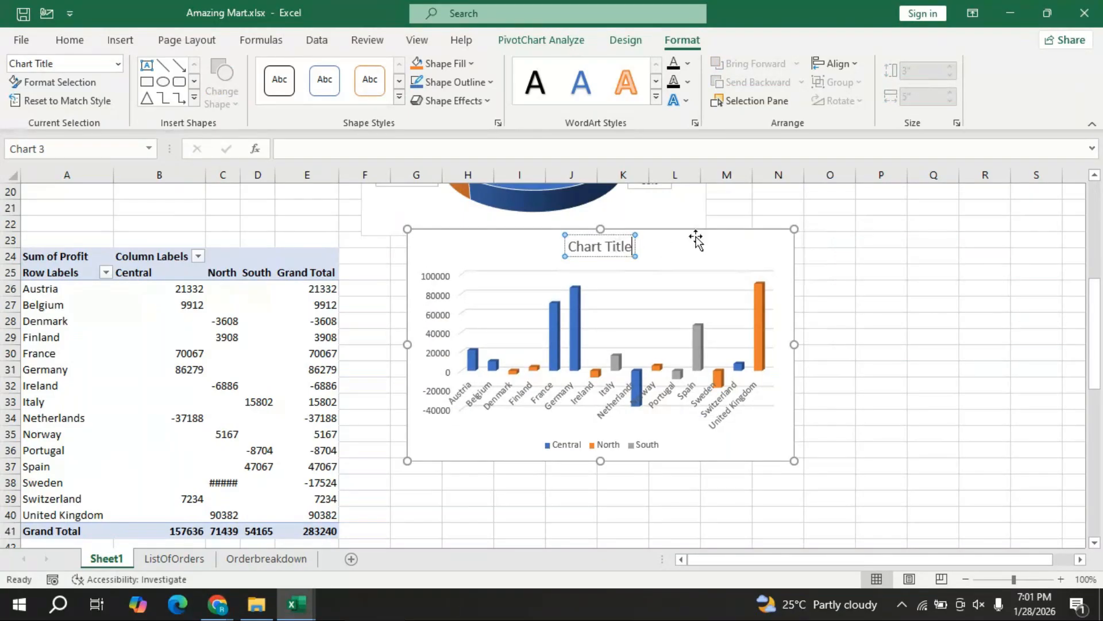
{"action": "key", "text": "BackSpace"}
{"action": "key", "text": "BackSpace"}
{"action": "key", "text": "BackSpace"}
{"action": "key", "text": "BackSpace"}
{"action": "key", "text": "BackSpace"}
{"action": "key", "text": "BackSpace"}
{"action": "key", "text": "BackSpace"}
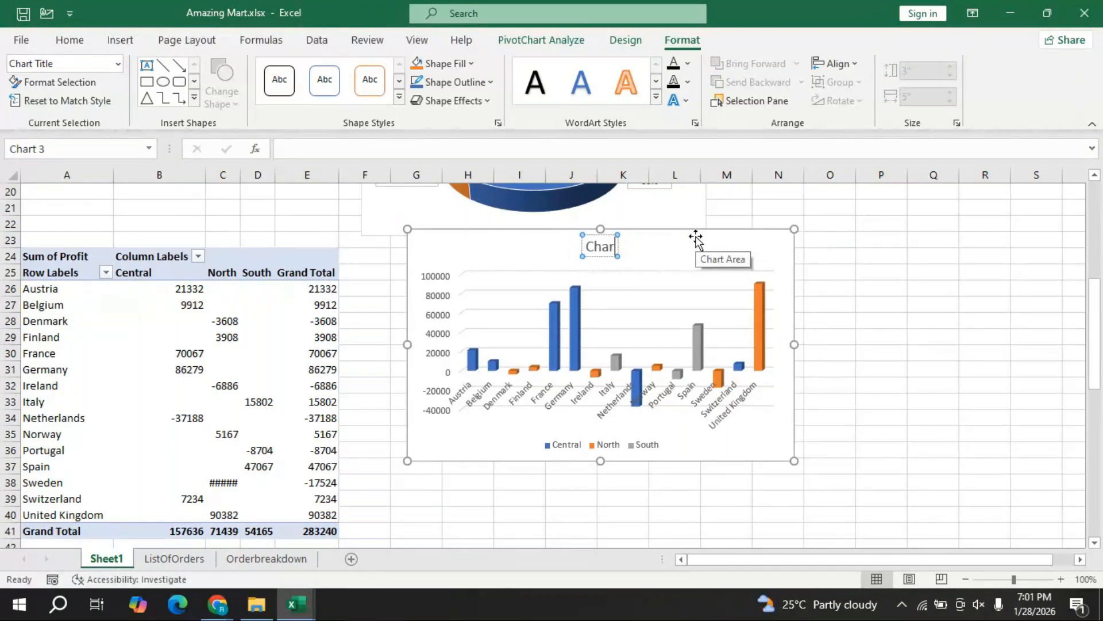
{"action": "key", "text": "BackSpace"}
{"action": "key", "text": "BackSpace"}
{"action": "key", "text": "BackSpace"}
{"action": "key", "text": "BackSpace"}
{"action": "type", "text": "Regionwis"}
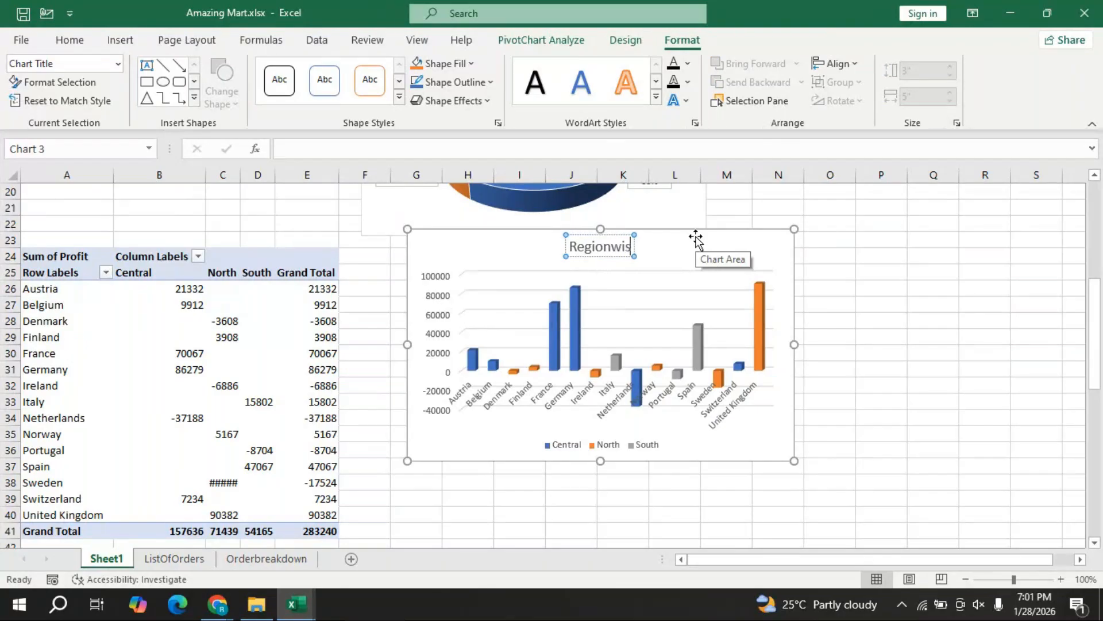
{"action": "type", "text": "e Sales"}
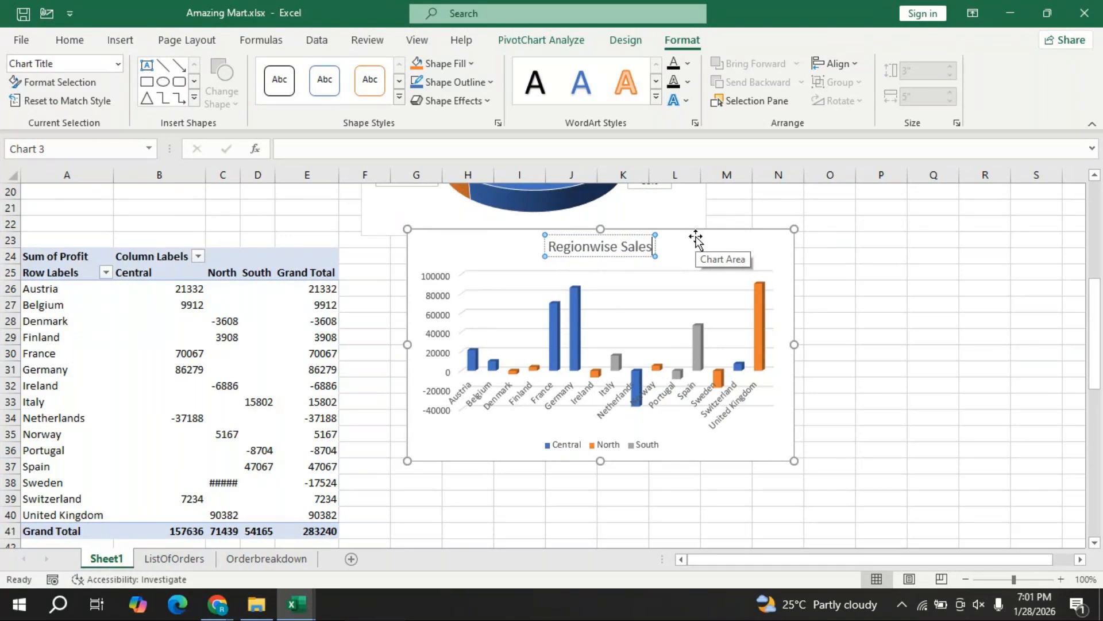
{"action": "left_click", "coordinate": [791, 256]}
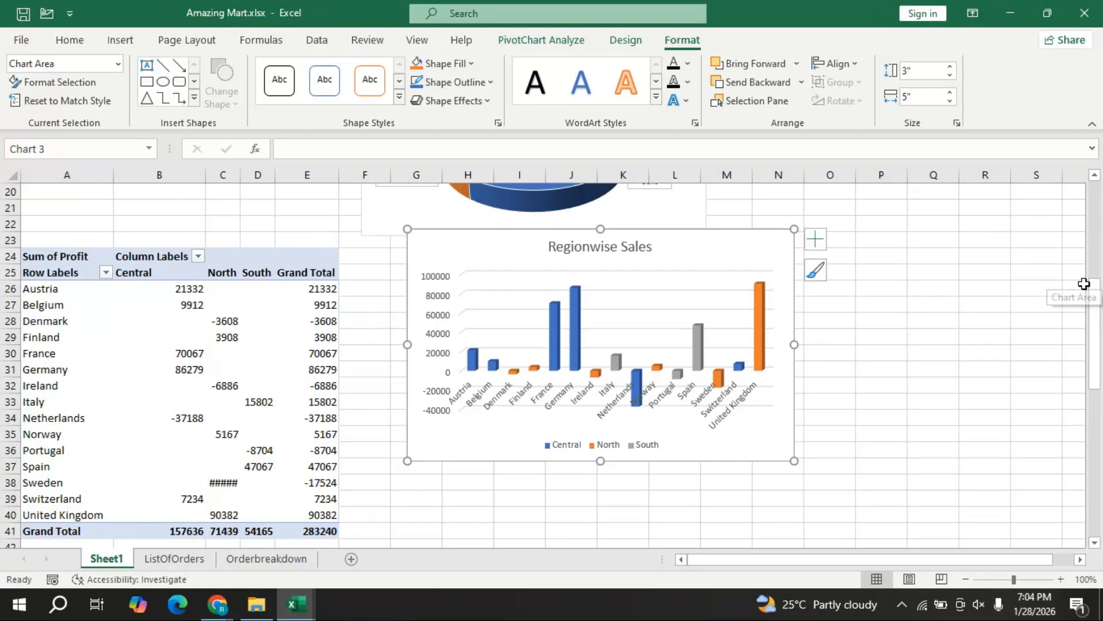
- Switch to the Amazing Mart - Power Pivot workbook and examine its category and sub-category profit PivotTable
{"action": "mouse_move", "coordinate": [1095, 305]}
{"action": "left_mouse_down"}
{"action": "mouse_move", "coordinate": [1099, 379]}
{"action": "mouse_move", "coordinate": [1093, 264]}
{"action": "mouse_move", "coordinate": [1099, 314]}
{"action": "left_mouse_up"}
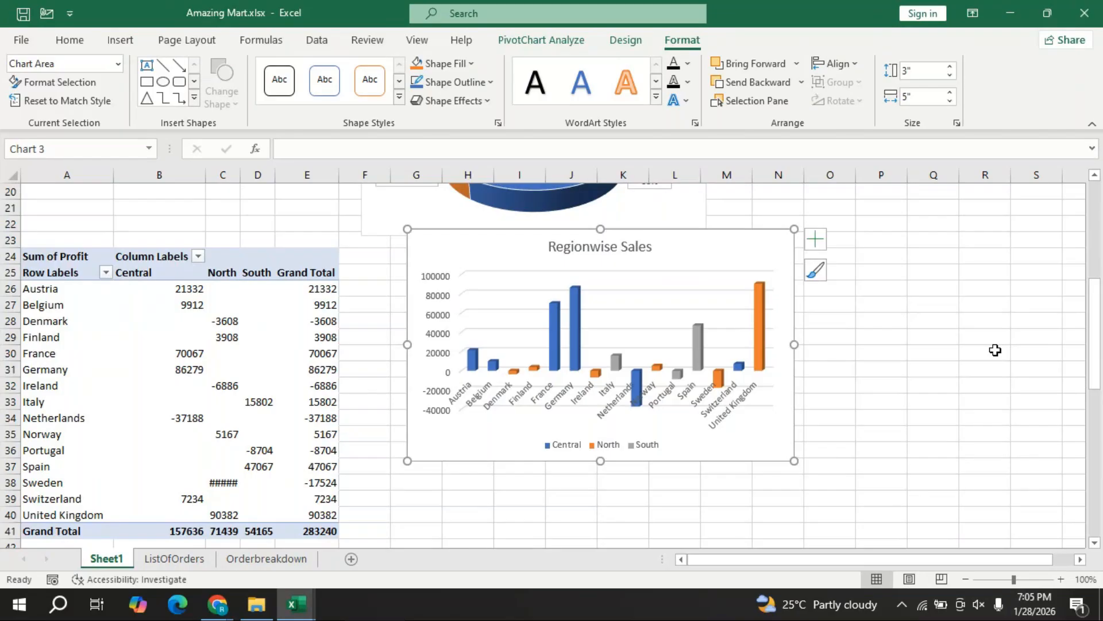
{"action": "key", "text": "alt+Tab"}
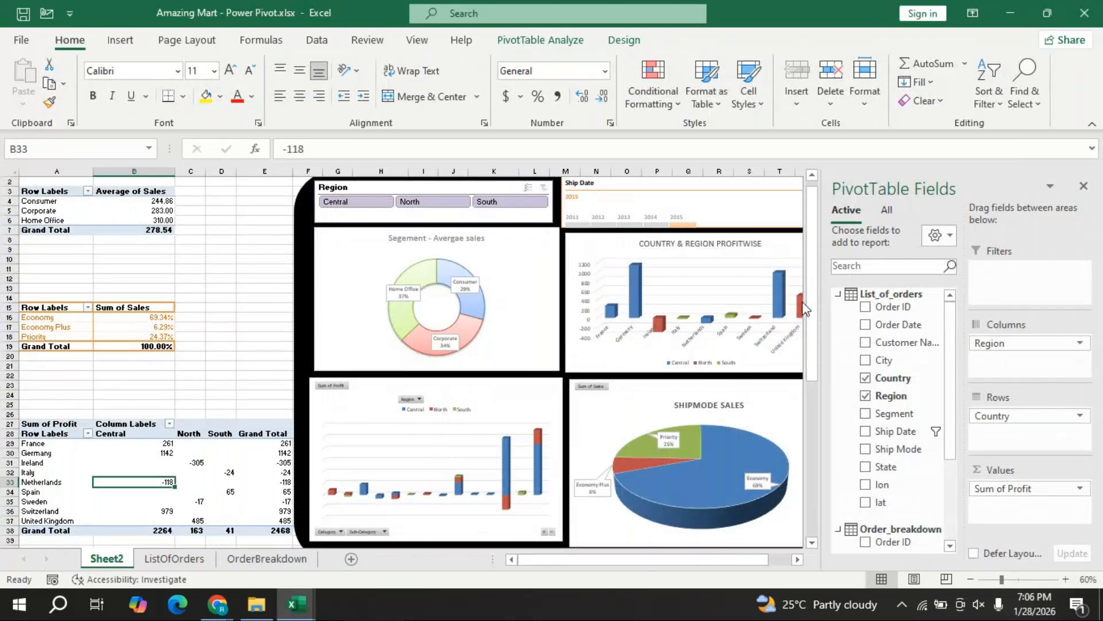
{"action": "scroll", "coordinate": [813, 403], "scroll_direction": "down", "scroll_amount": 7}
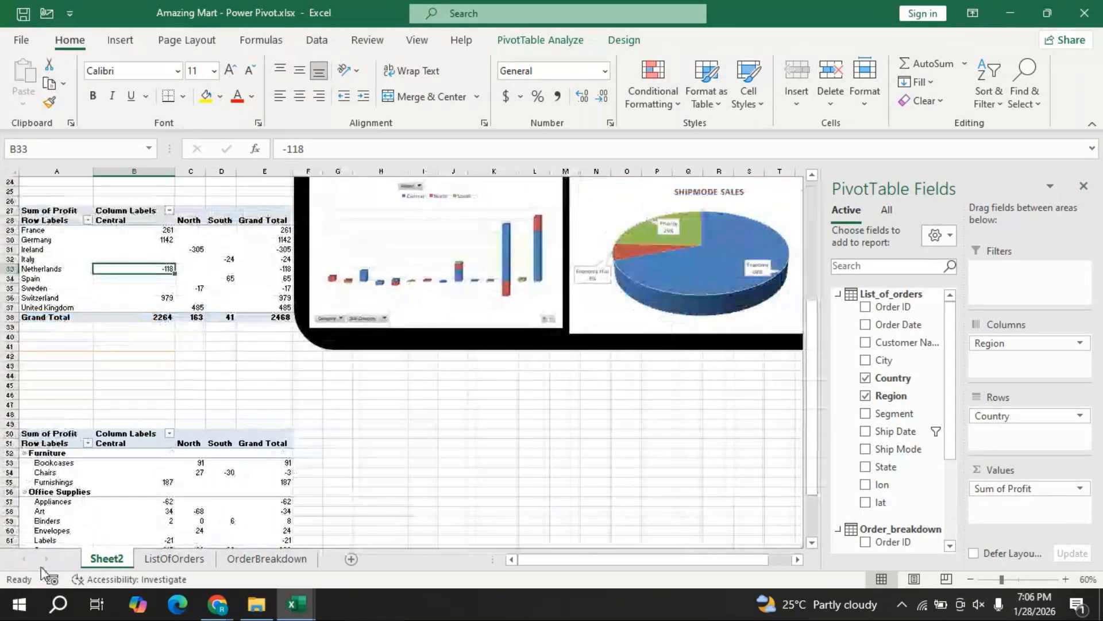
{"action": "left_click", "coordinate": [100, 511]}
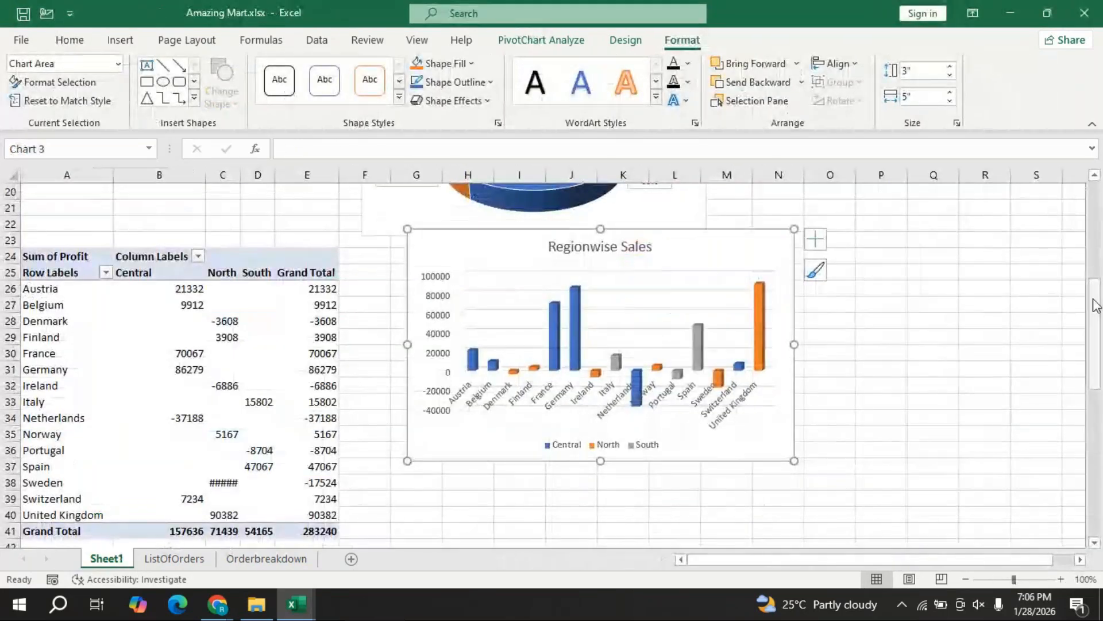
- Insert a Clustered Column PivotChart from the category and sub-category profit PivotTable and place it beside the table
{"action": "left_click_drag", "start_coordinate": [1094, 305], "coordinate": [1100, 420]}
{"action": "left_click", "coordinate": [118, 466]}
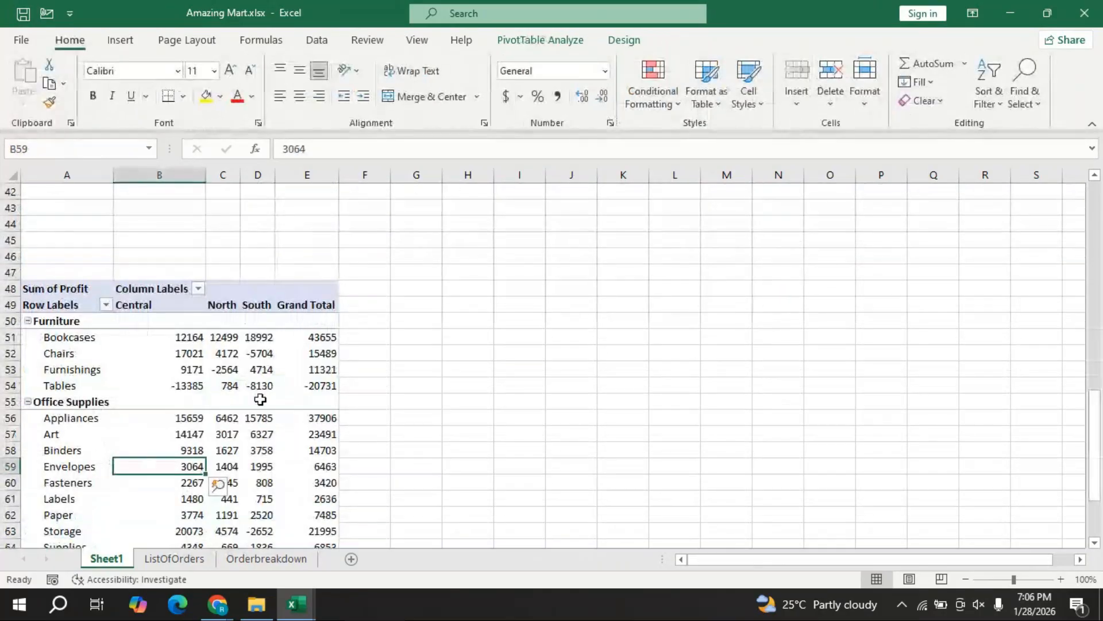
{"action": "left_click", "coordinate": [506, 45]}
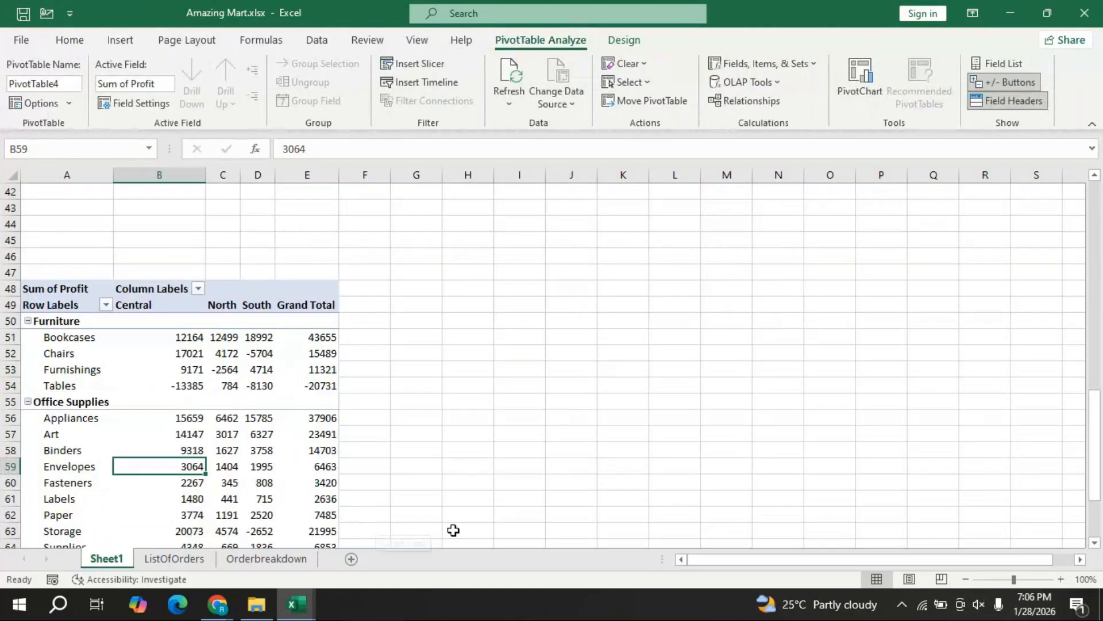
{"action": "left_click", "coordinate": [862, 81]}
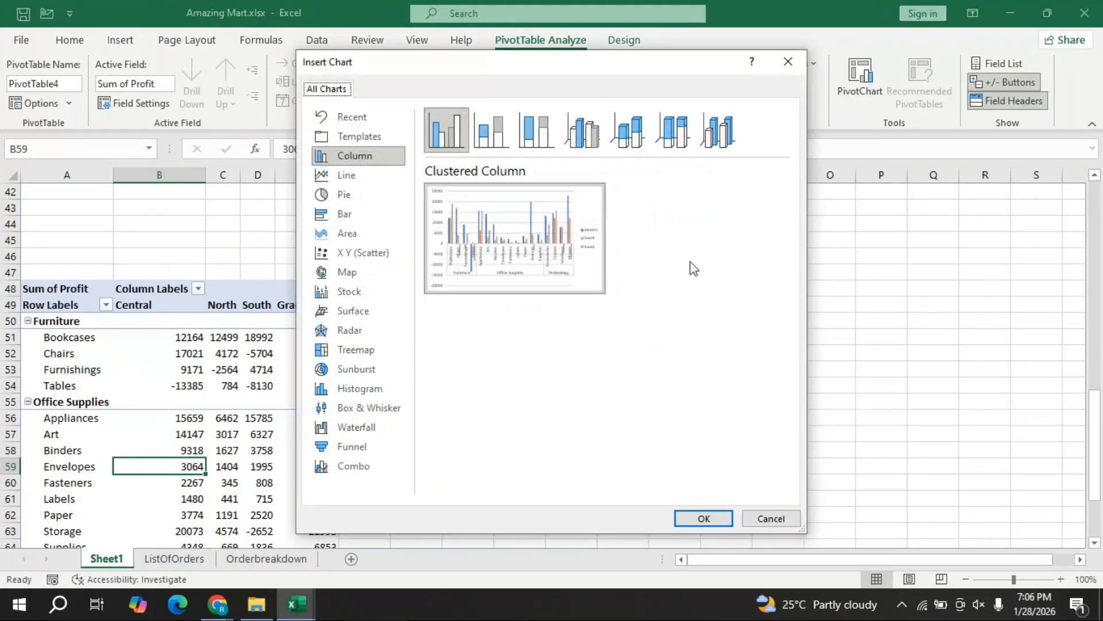
{"action": "left_click", "coordinate": [591, 140]}
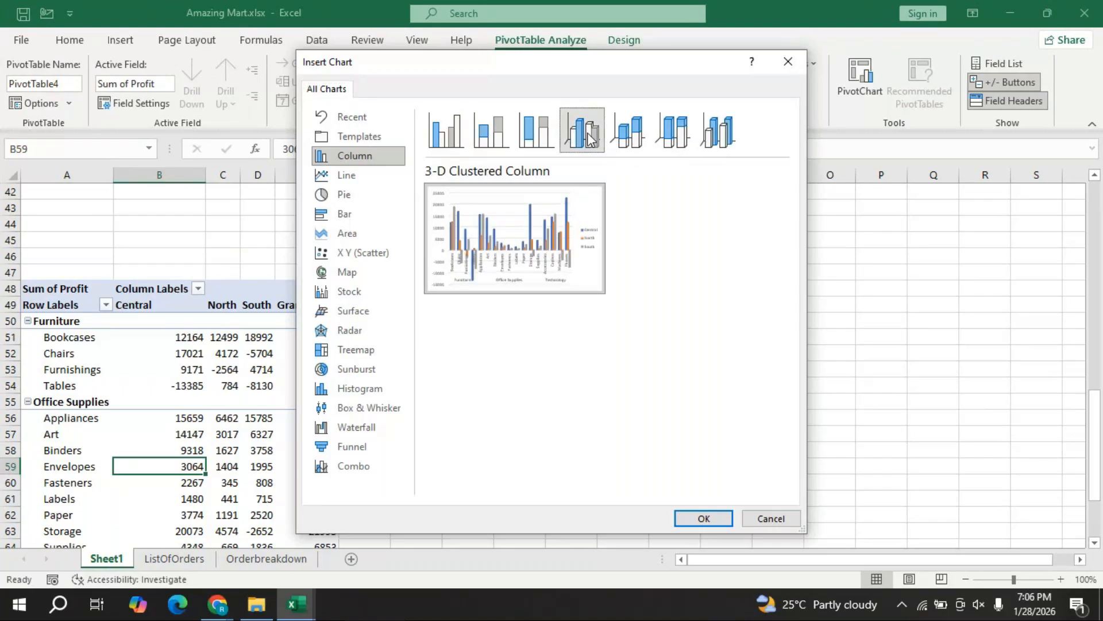
{"action": "left_click", "coordinate": [439, 142]}
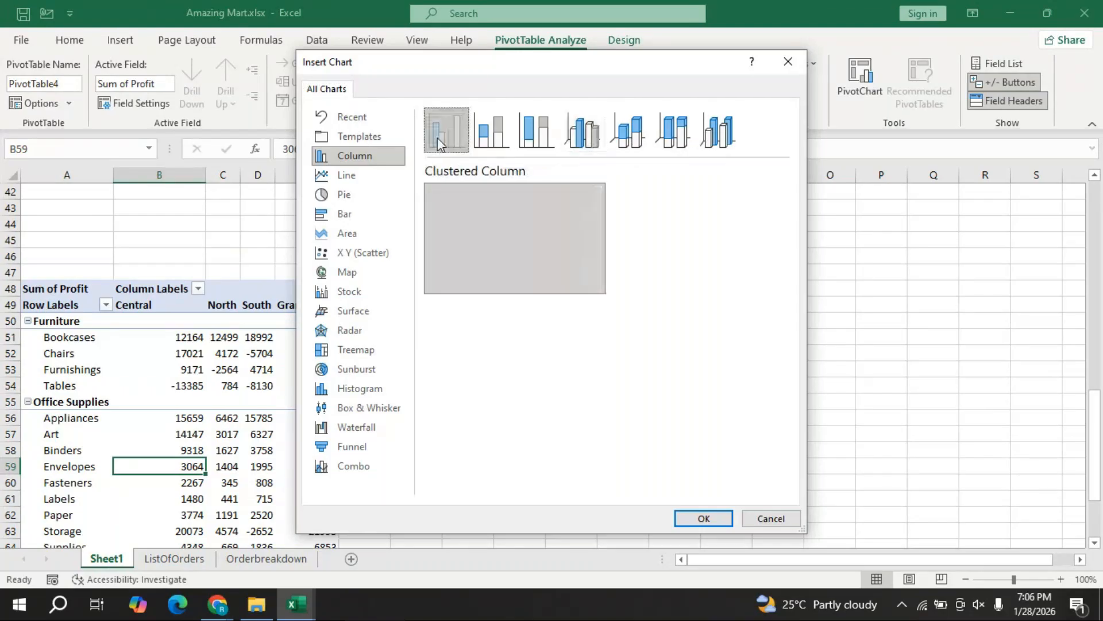
{"action": "mouse_move", "coordinate": [556, 246]}
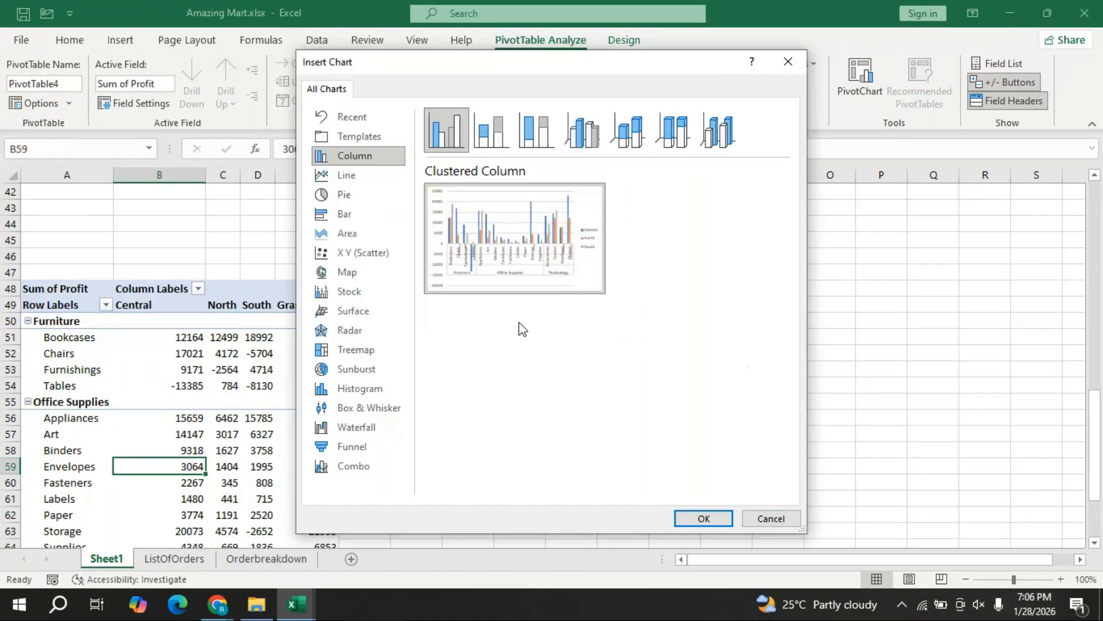
{"action": "left_click", "coordinate": [719, 519]}
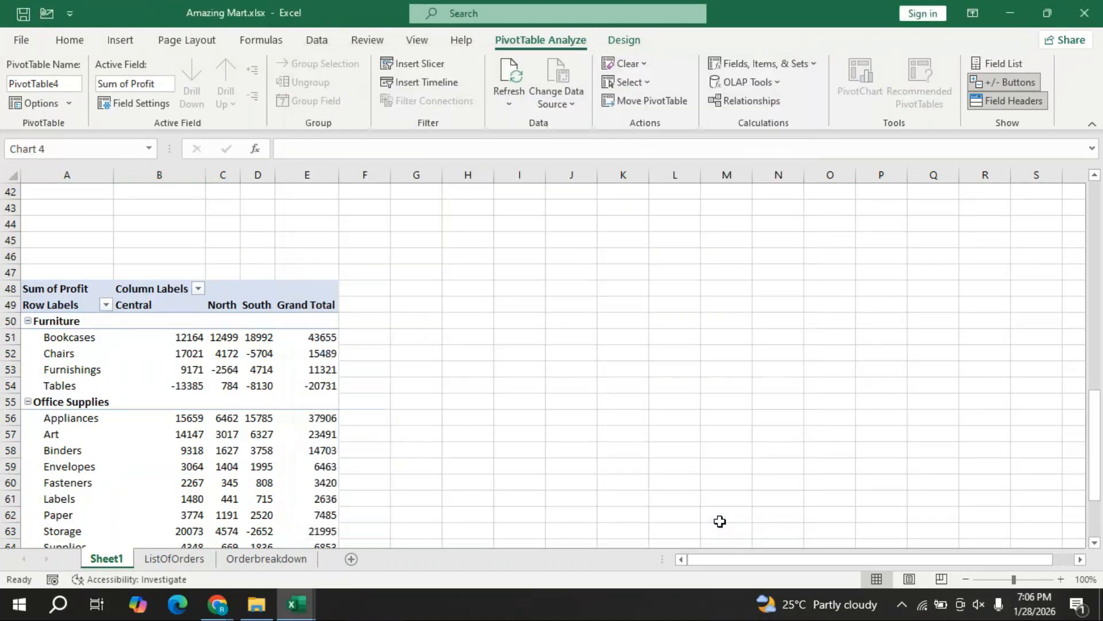
{"action": "left_click_drag", "start_coordinate": [508, 288], "coordinate": [592, 229]}
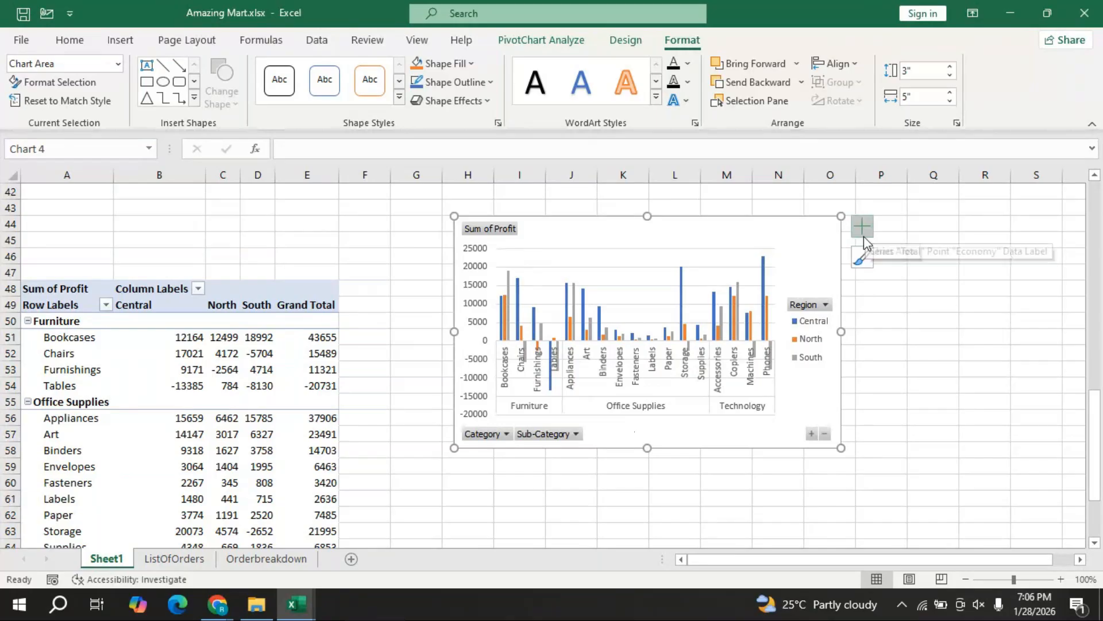
- Hide all field buttons on the category profit column chart
{"action": "left_click", "coordinate": [487, 230]}
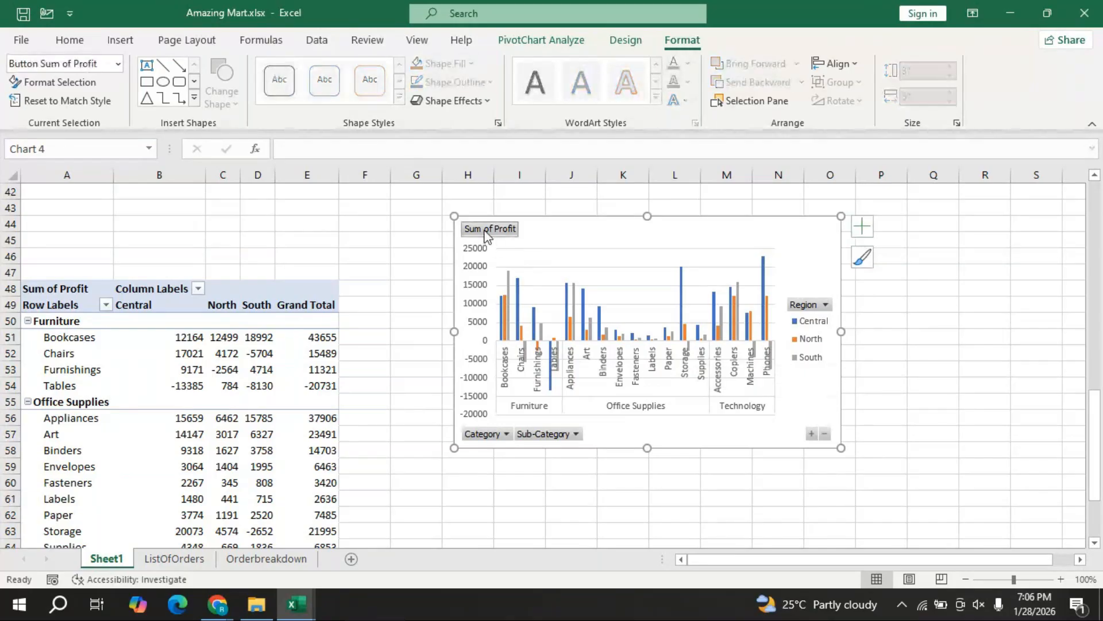
{"action": "right_click", "coordinate": [487, 231]}
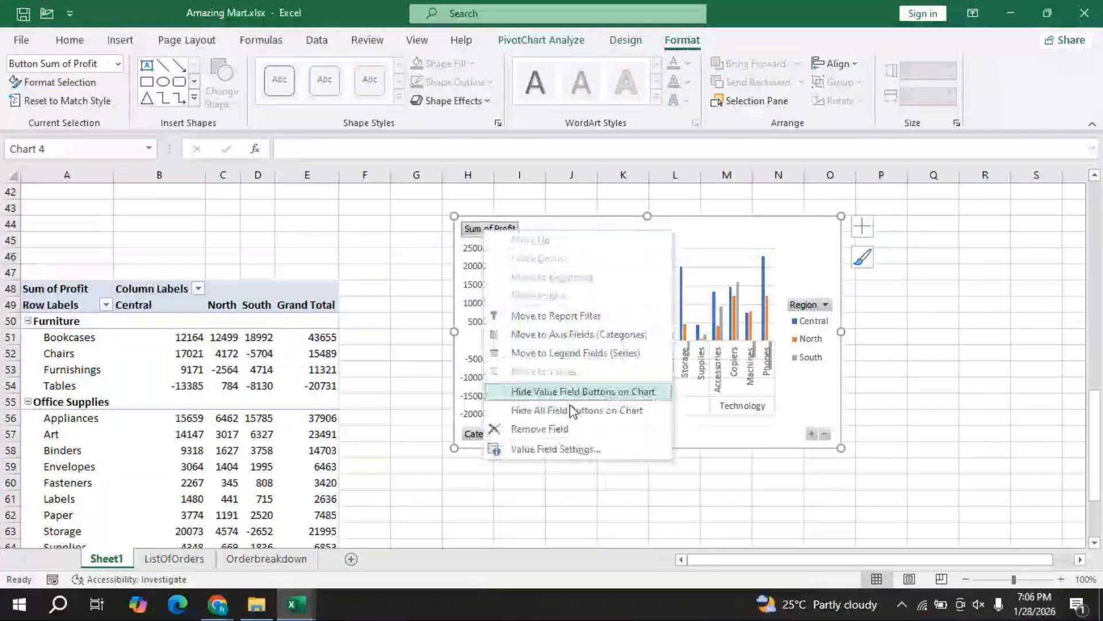
{"action": "left_click", "coordinate": [572, 410]}
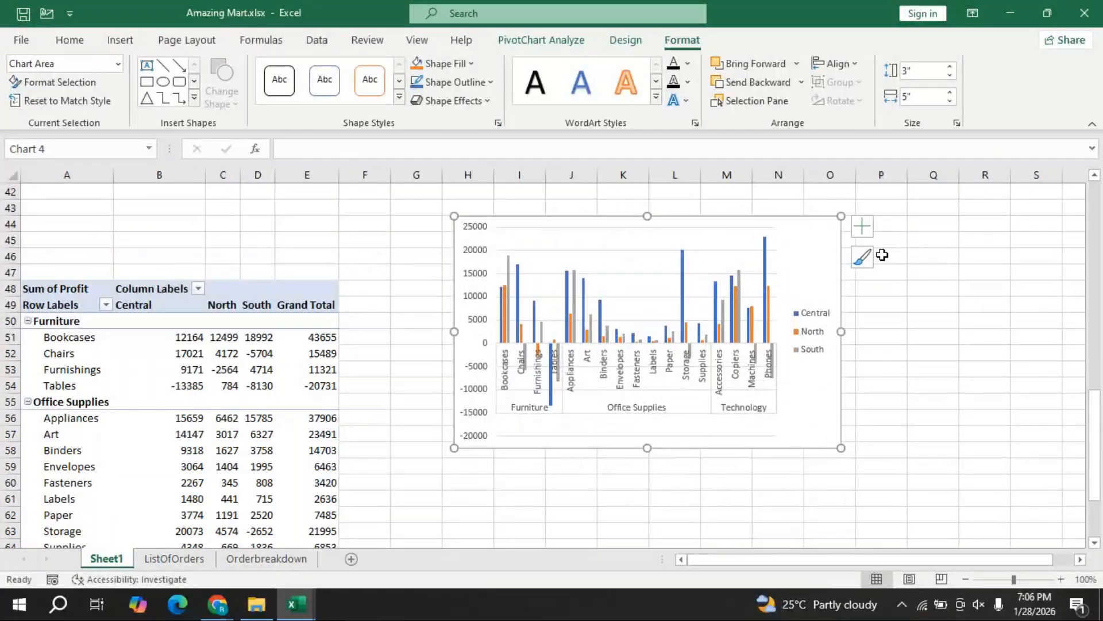
- Place the category profit chart's legend at the bottom
{"action": "left_click", "coordinate": [867, 237]}
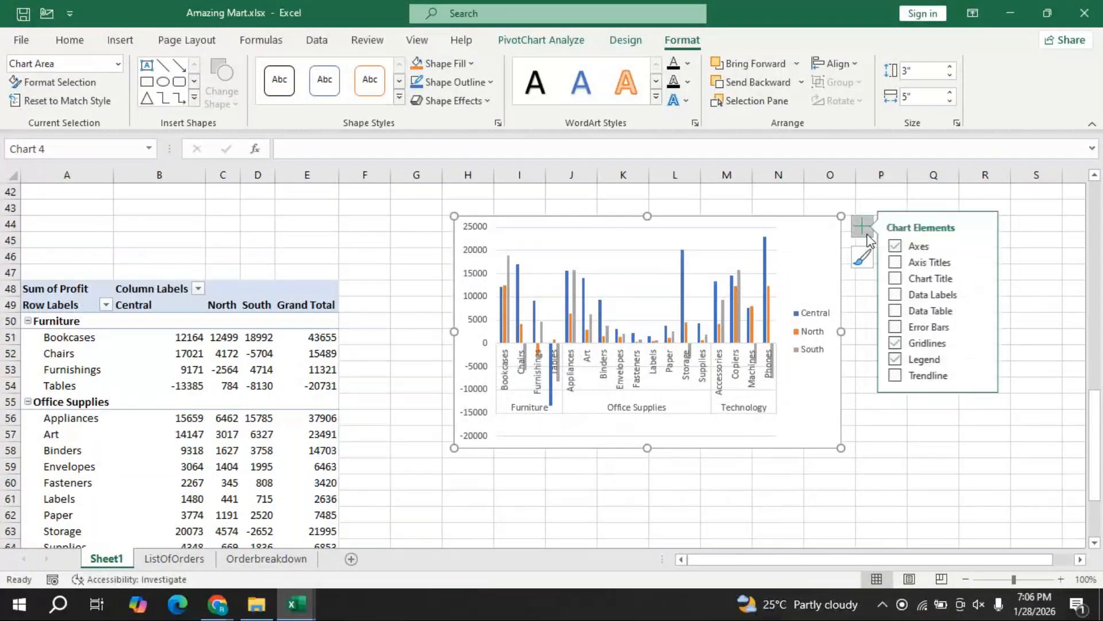
{"action": "left_click", "coordinate": [988, 359]}
{"action": "left_click", "coordinate": [1032, 421]}
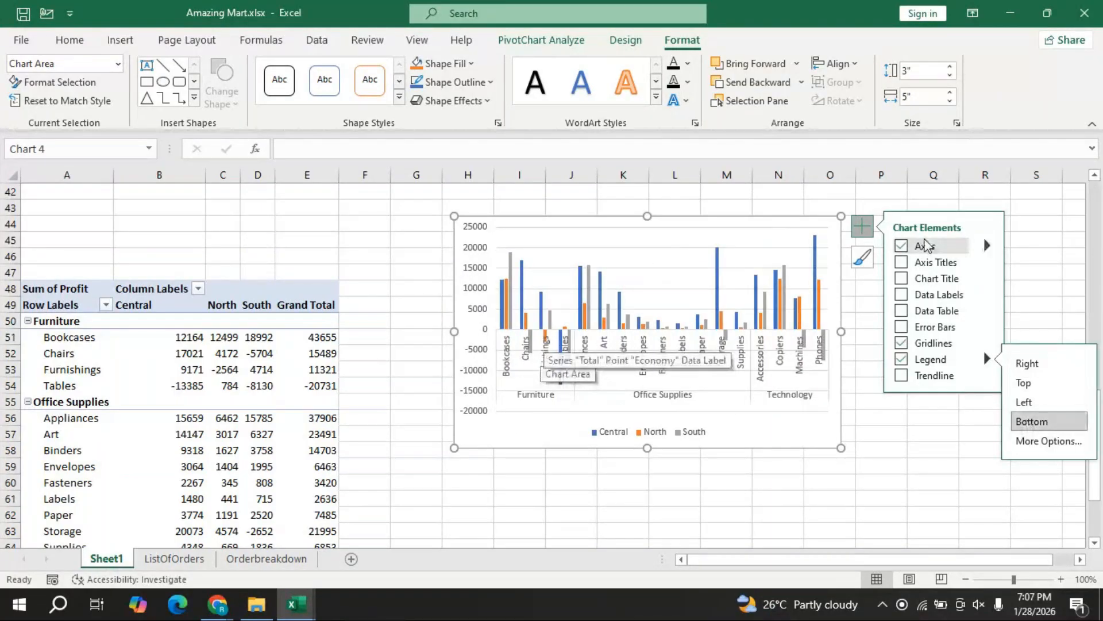
- Add a title above the category profit chart reading Category - Regionwise Sales
{"action": "left_click", "coordinate": [987, 279]}
{"action": "left_click", "coordinate": [842, 281]}
{"action": "left_click", "coordinate": [663, 229]}
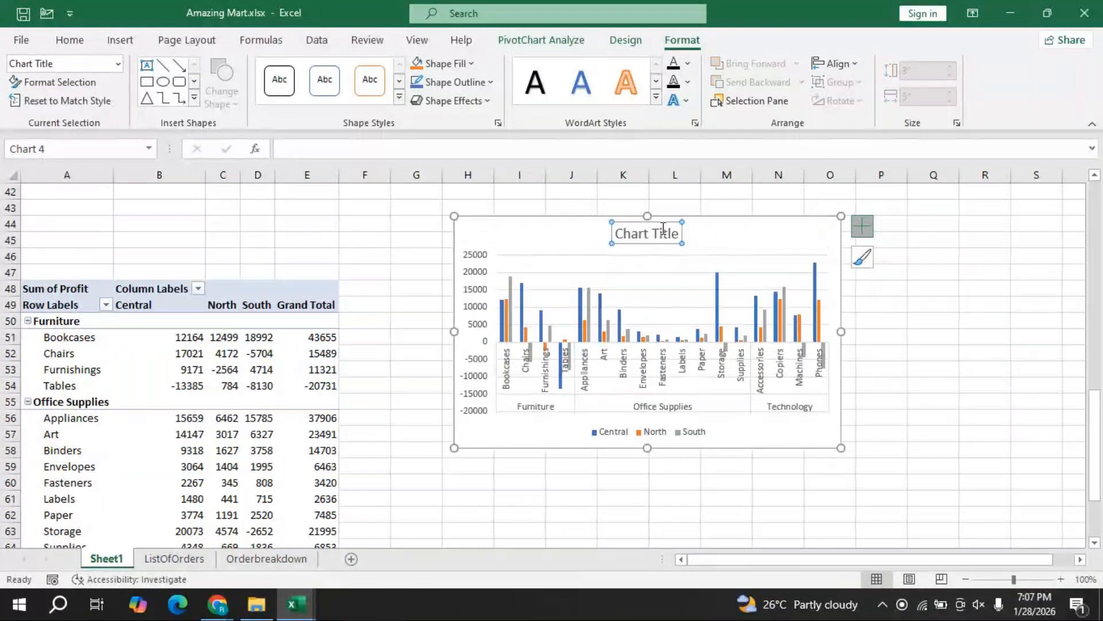
{"action": "left_click", "coordinate": [663, 230]}
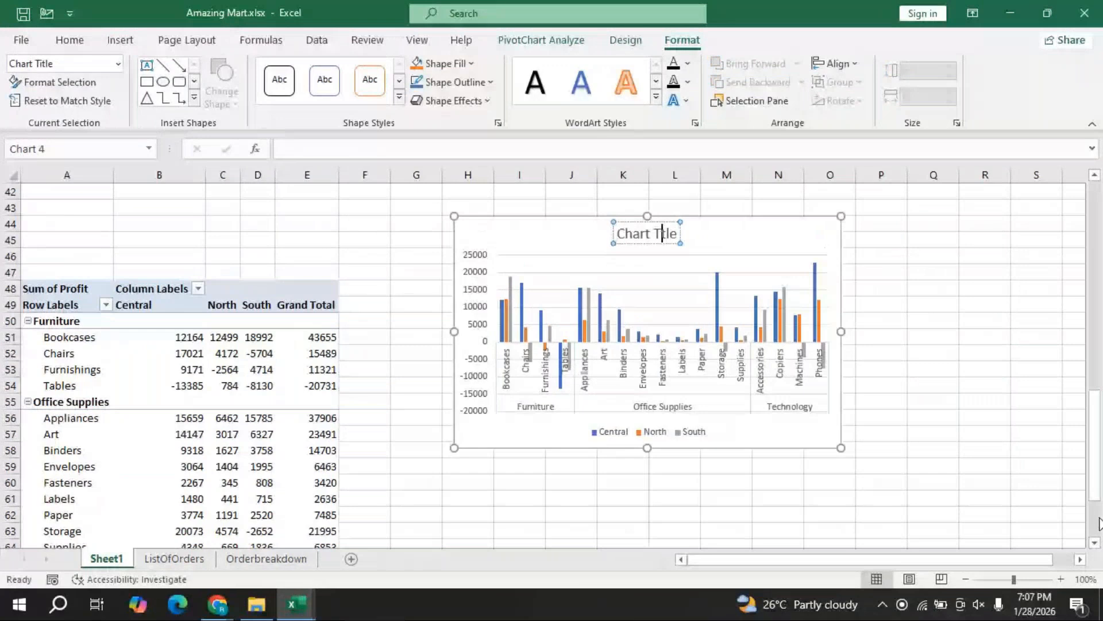
{"action": "key", "text": "ctrl+a"}
{"action": "key", "text": "BackSpace"}
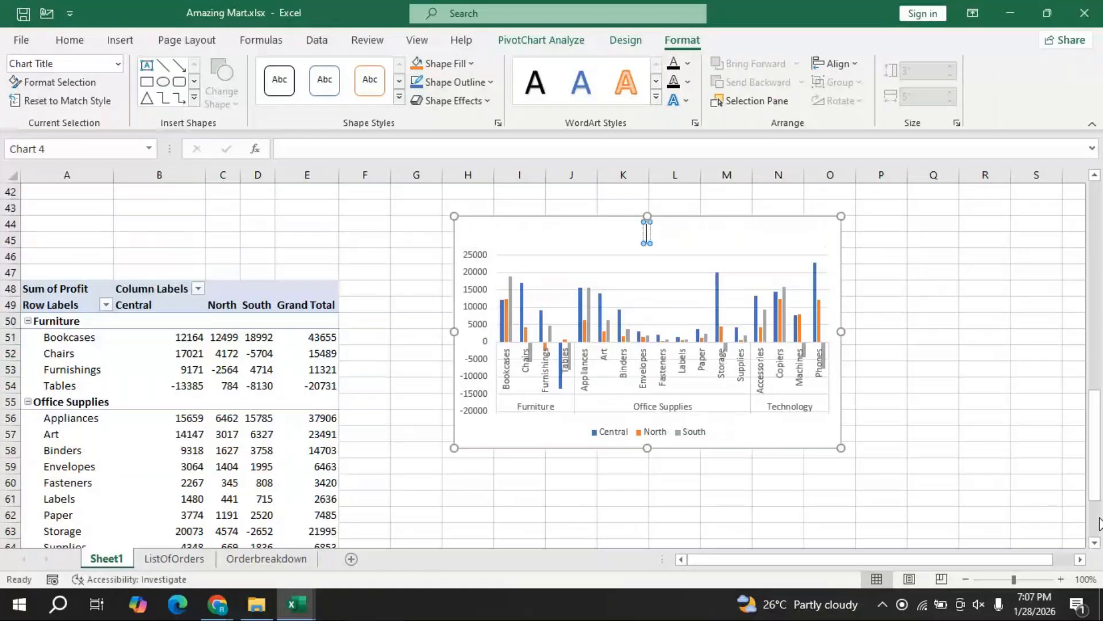
{"action": "type", "text": "Category - Rego"}
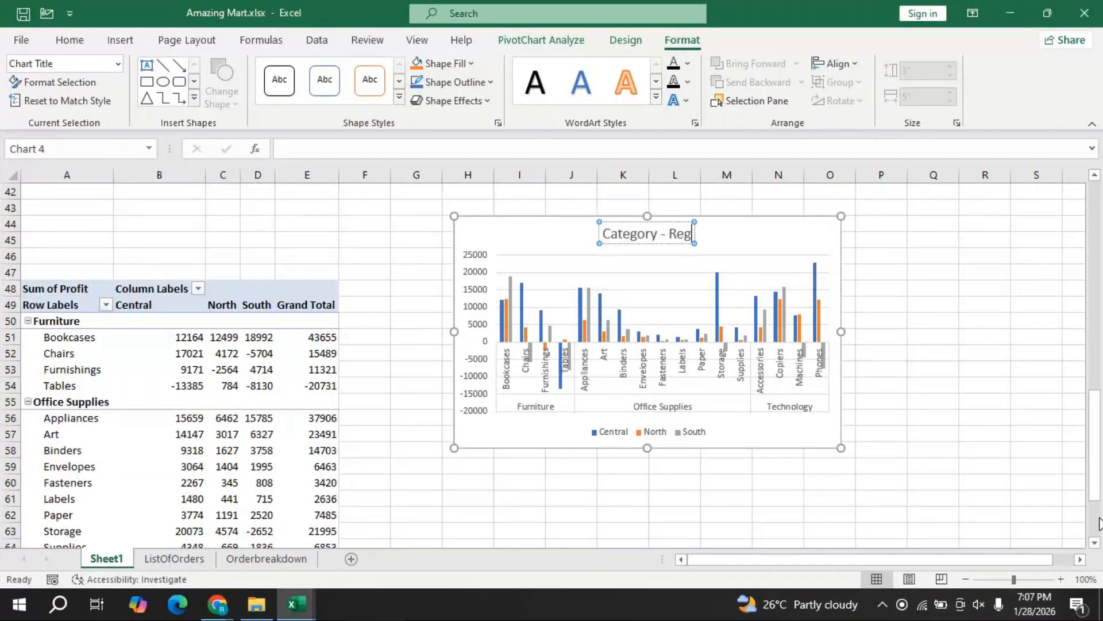
{"action": "key", "text": "BackSpace"}
{"action": "type", "text": "ionwis"}
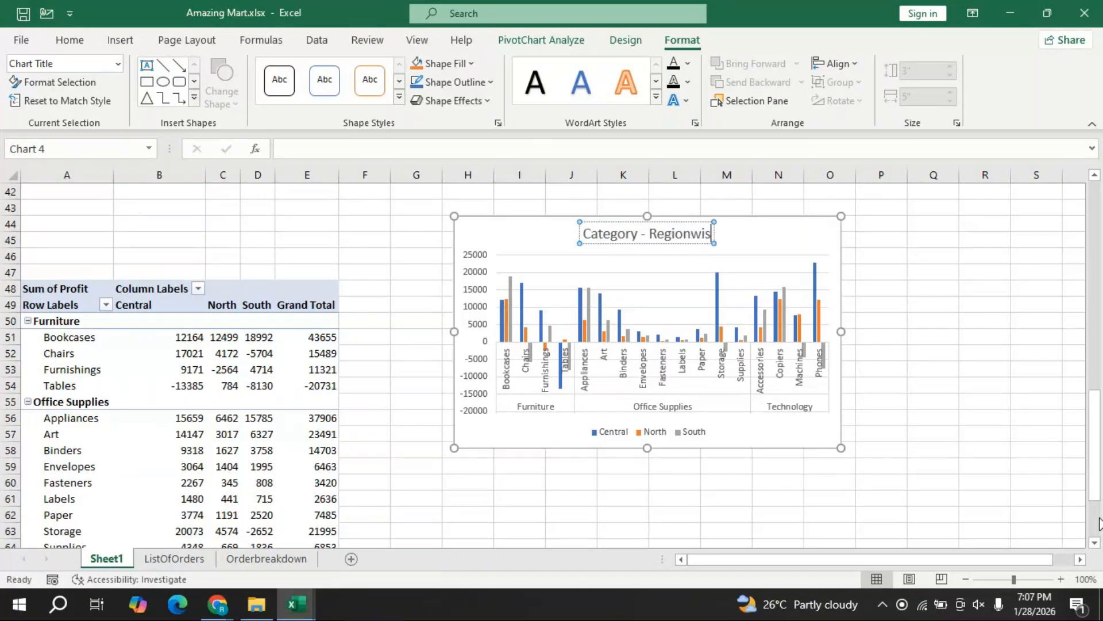
{"action": "type", "text": "e Sales"}
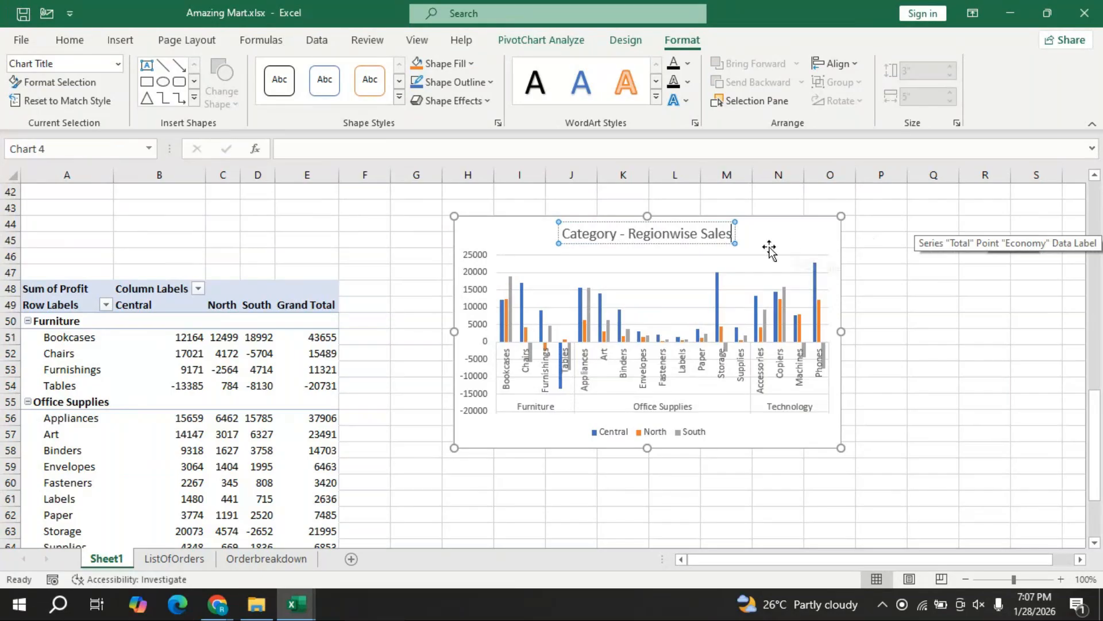
{"action": "left_click", "coordinate": [827, 239]}
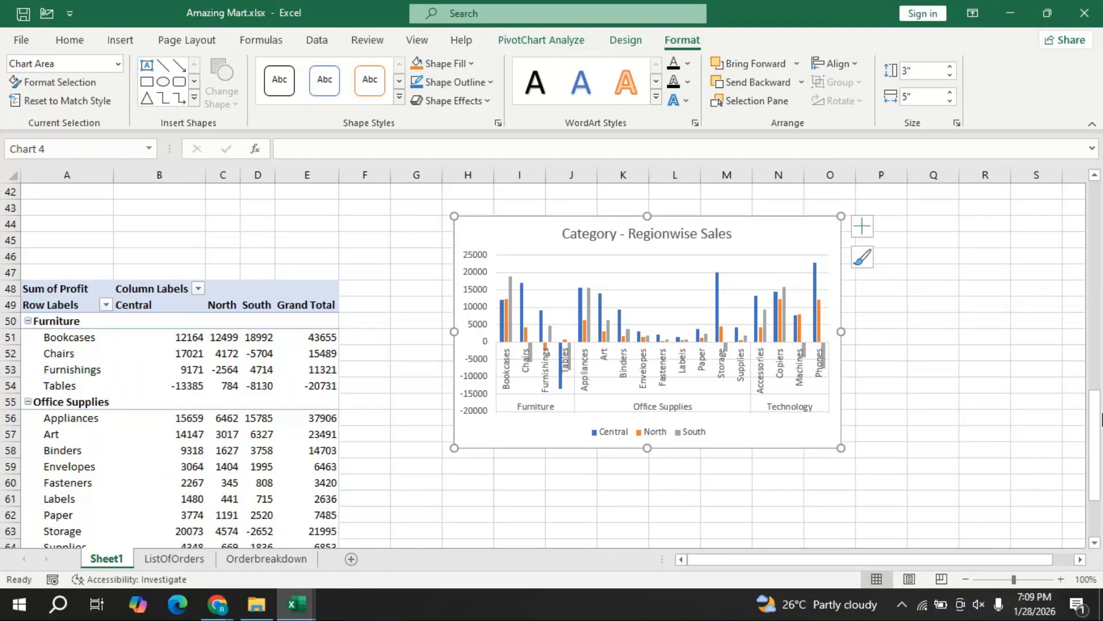
- Review the charts and PivotTables on Sheet1 and look over the ListOfOrders and Orderbreakdown sheets
{"action": "left_click_drag", "start_coordinate": [1100, 457], "coordinate": [1097, 235]}
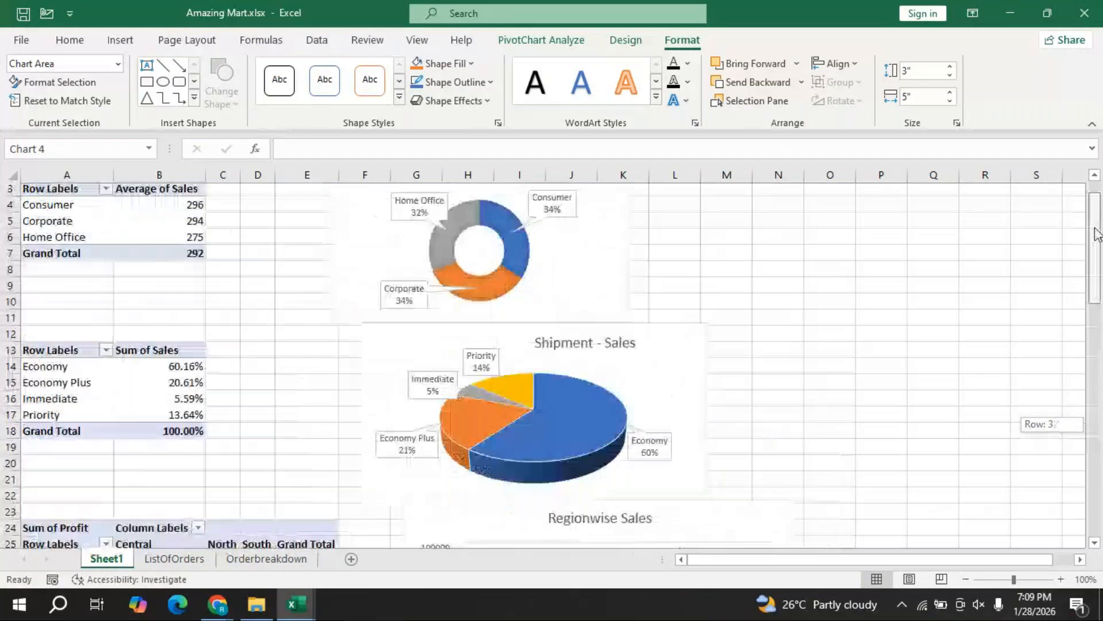
{"action": "left_click_drag", "start_coordinate": [1095, 228], "coordinate": [1101, 295]}
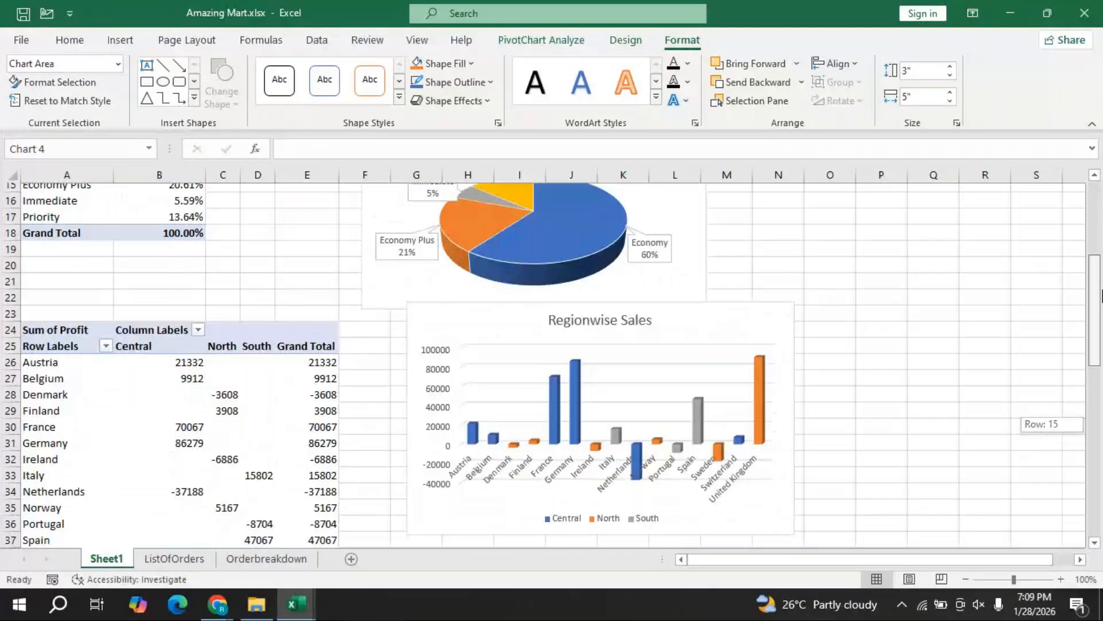
{"action": "left_click_drag", "start_coordinate": [1101, 296], "coordinate": [1098, 427]}
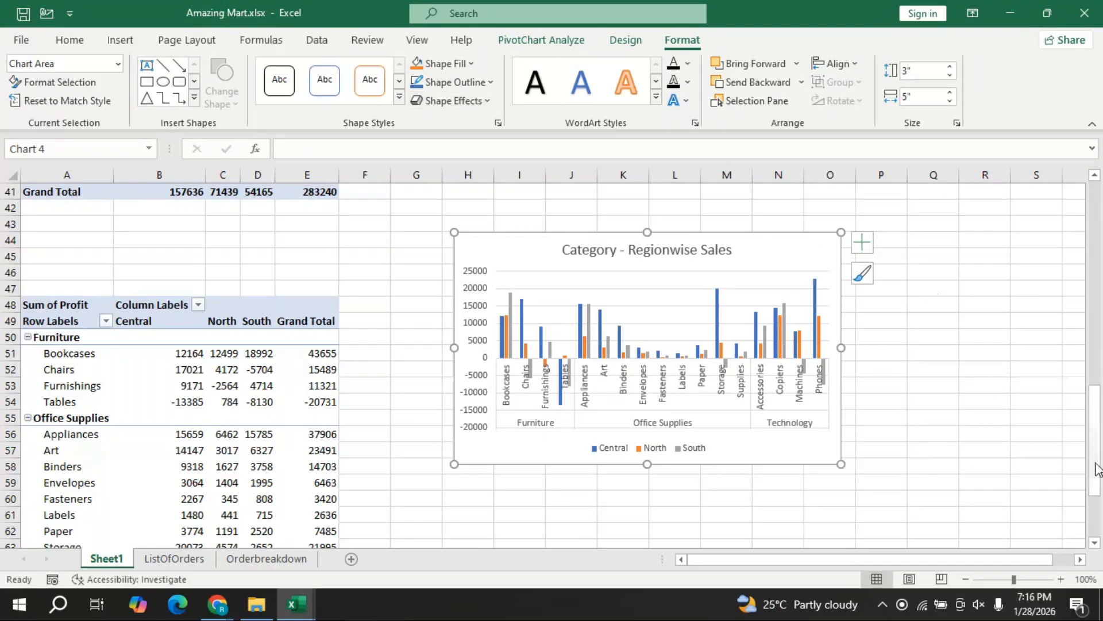
{"action": "left_click", "coordinate": [174, 558]}
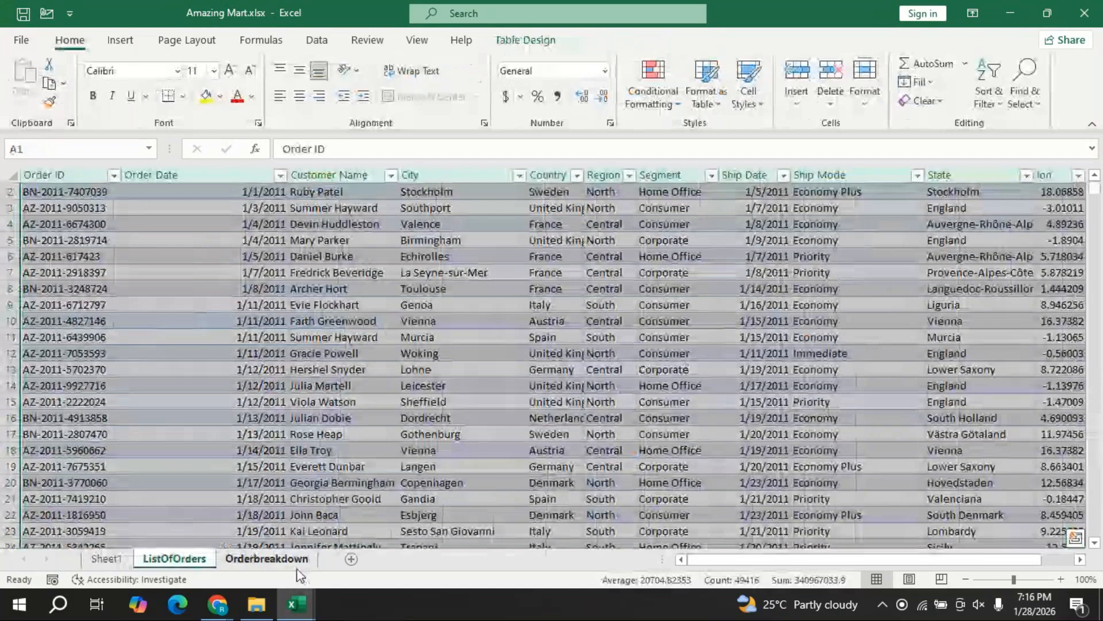
{"action": "left_click", "coordinate": [267, 558]}
{"action": "left_click", "coordinate": [106, 558]}
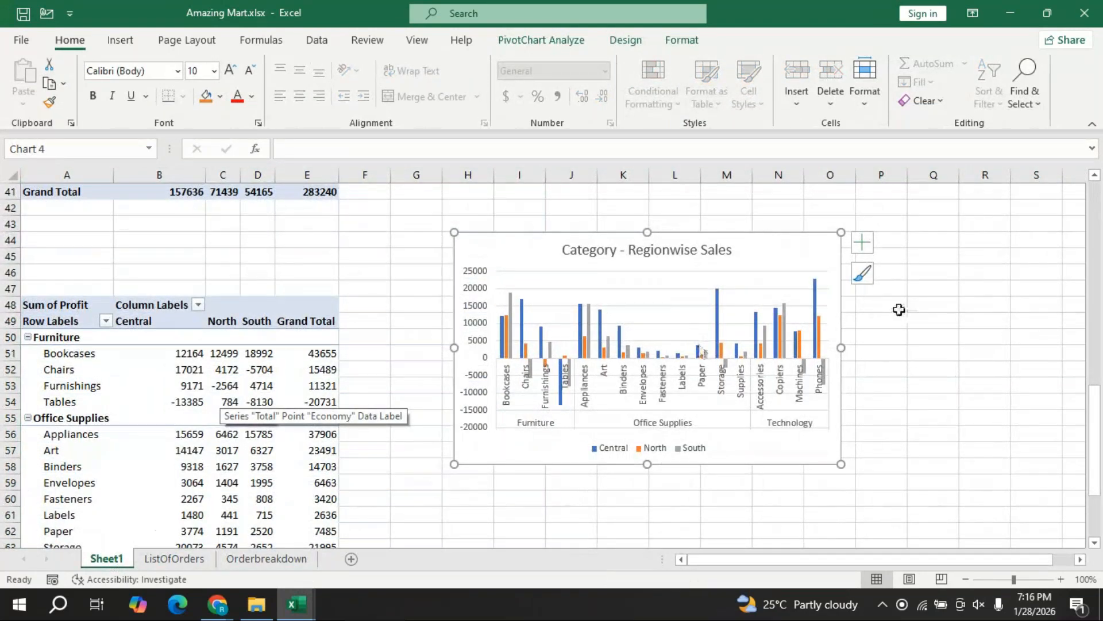
{"action": "left_click_drag", "start_coordinate": [1094, 443], "coordinate": [1083, 221]}
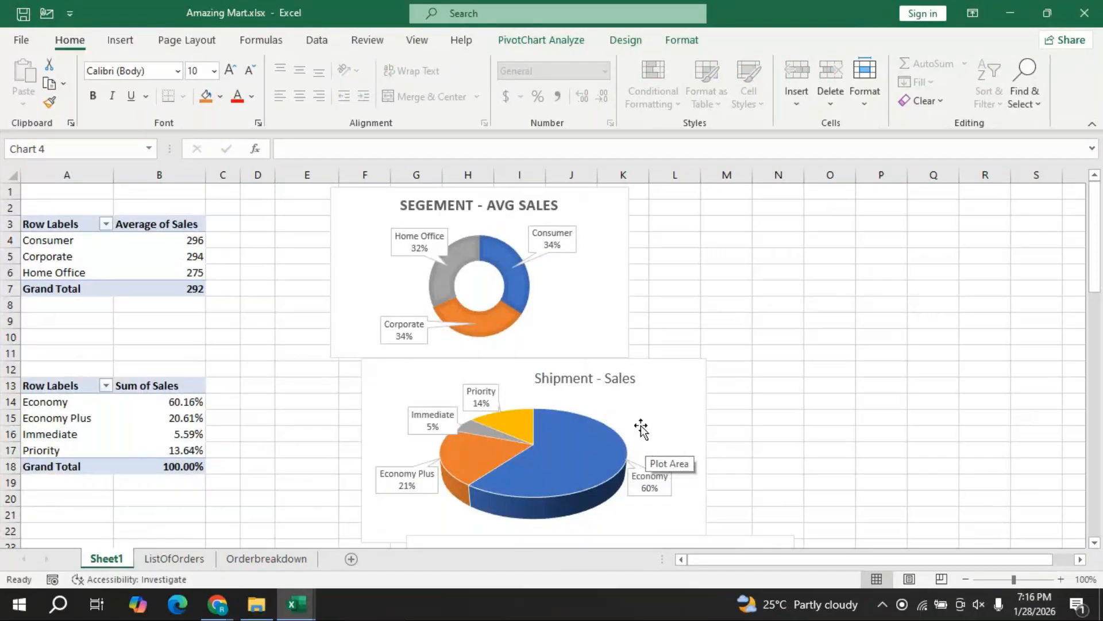
- Collapse the ribbon and reduce the Sheet1 zoom to 70%
{"action": "left_click", "coordinate": [461, 40]}
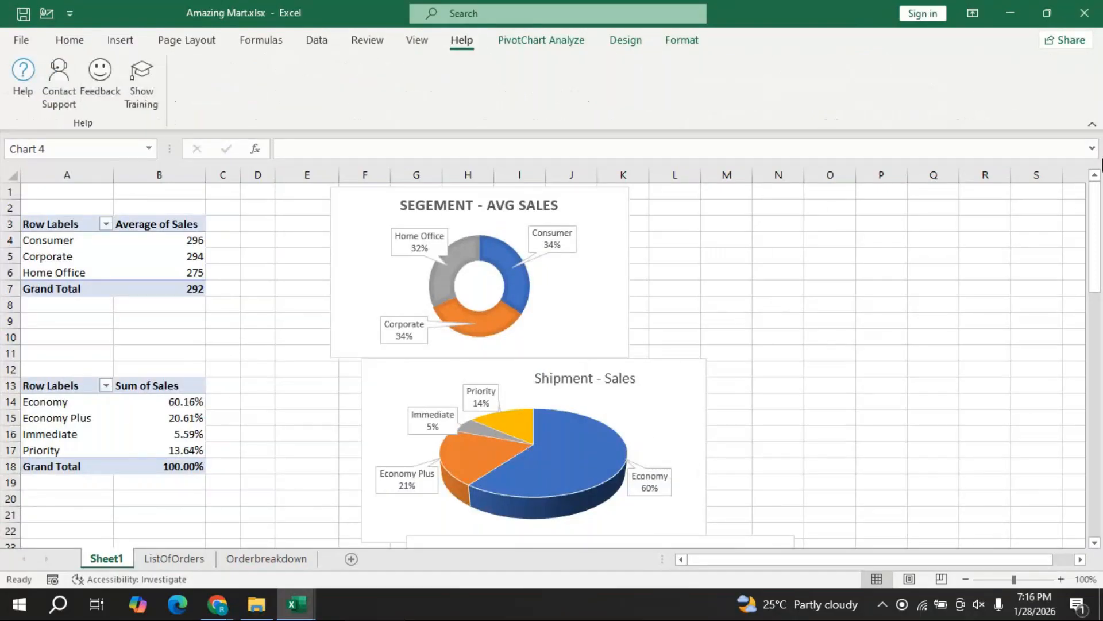
{"action": "right_click", "coordinate": [894, 86]}
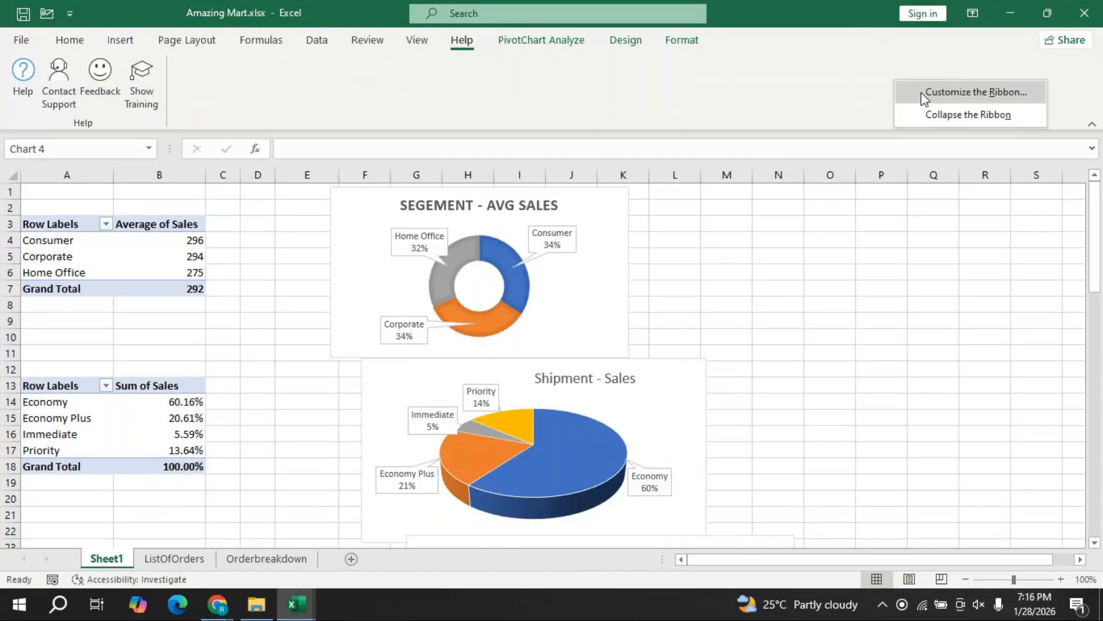
{"action": "left_click", "coordinate": [942, 113]}
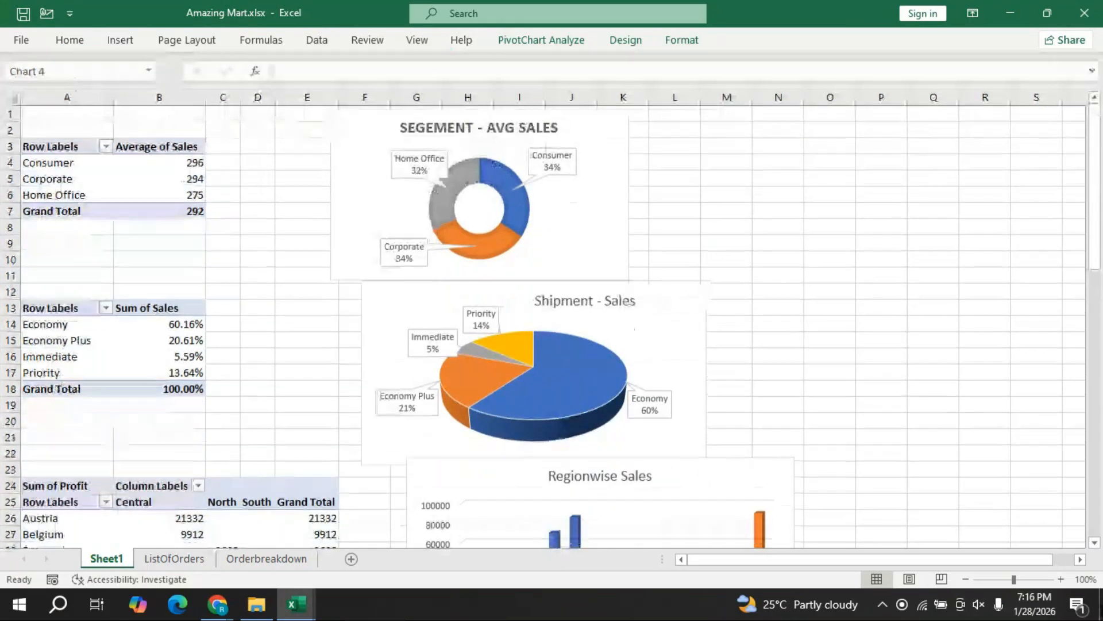
{"action": "left_click", "coordinate": [966, 579]}
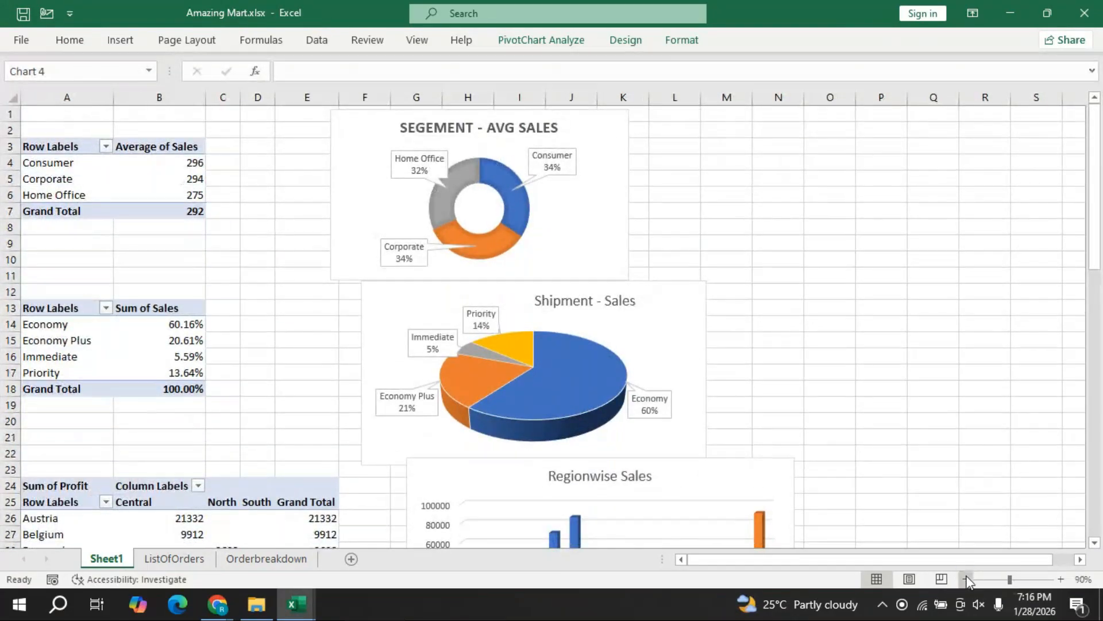
{"action": "left_click", "coordinate": [966, 579]}
{"action": "left_click", "coordinate": [966, 579]}
- Move the segment doughnut, Shipment - Sales pie and Regionwise Sales column charts away from the PivotTables, stacking them around columns U to AB
{"action": "left_click_drag", "start_coordinate": [423, 181], "coordinate": [936, 184]}
{"action": "left_click_drag", "start_coordinate": [475, 249], "coordinate": [1032, 298]}
{"action": "left_click", "coordinate": [950, 138]}
{"action": "left_click_drag", "start_coordinate": [950, 138], "coordinate": [1016, 128]}
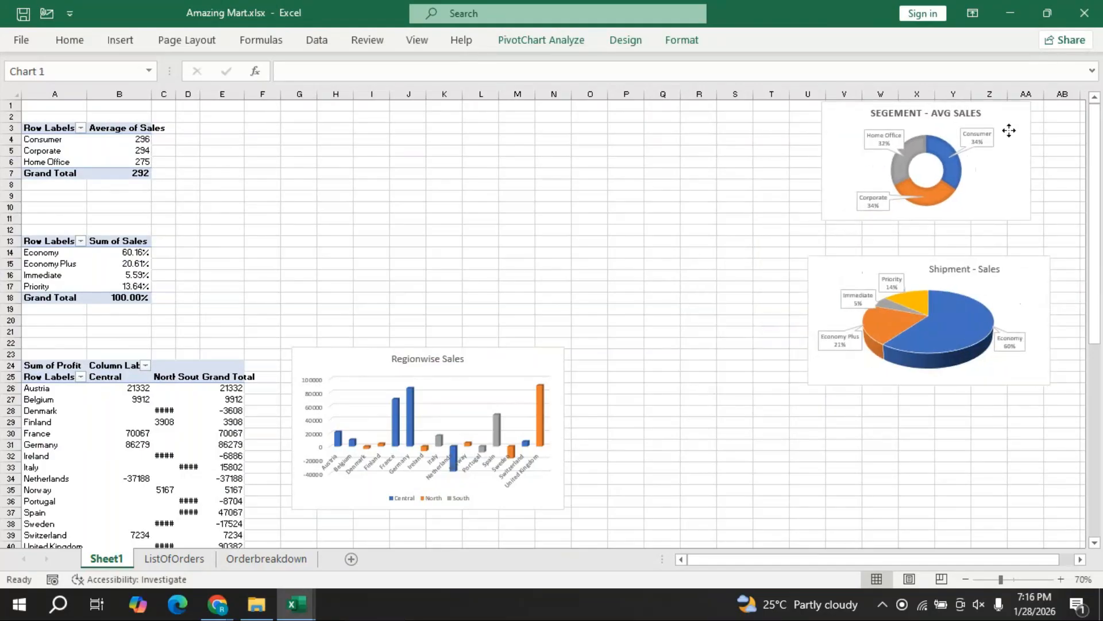
{"action": "left_click", "coordinate": [485, 363]}
{"action": "left_click_drag", "start_coordinate": [484, 363], "coordinate": [1015, 420]}
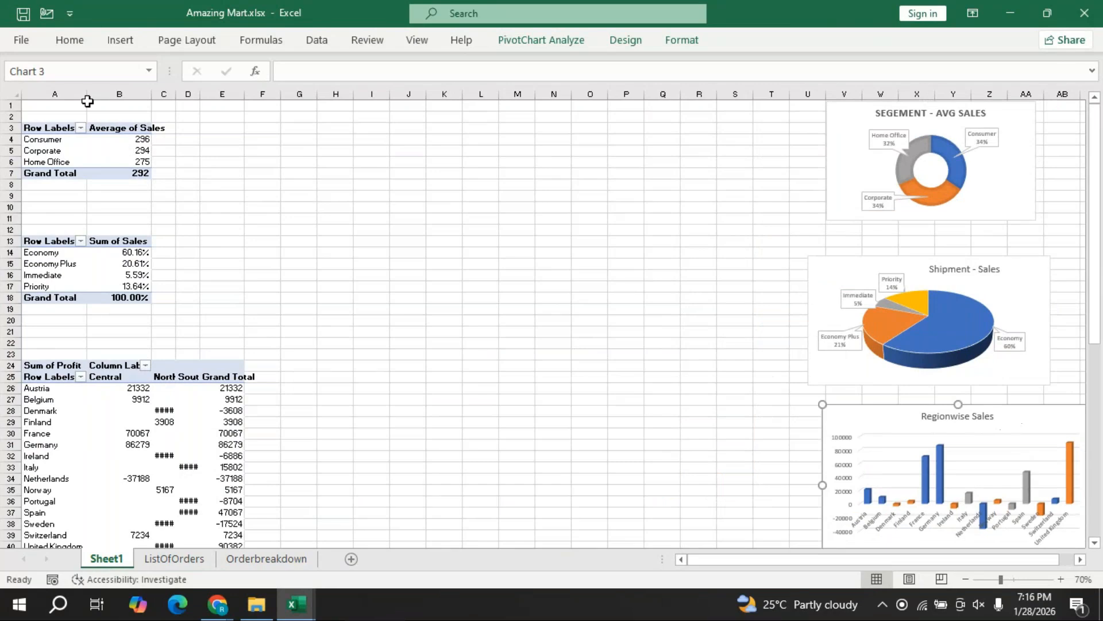
- Hide the gridlines on the whole of Sheet1
{"action": "left_click", "coordinate": [120, 41]}
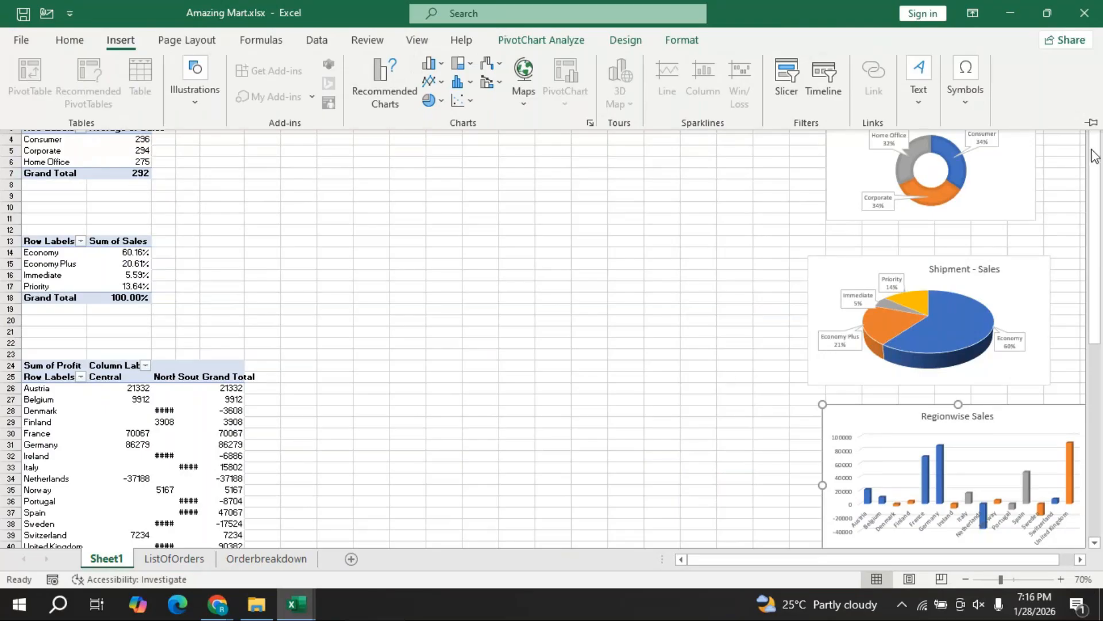
{"action": "left_click", "coordinate": [353, 209]}
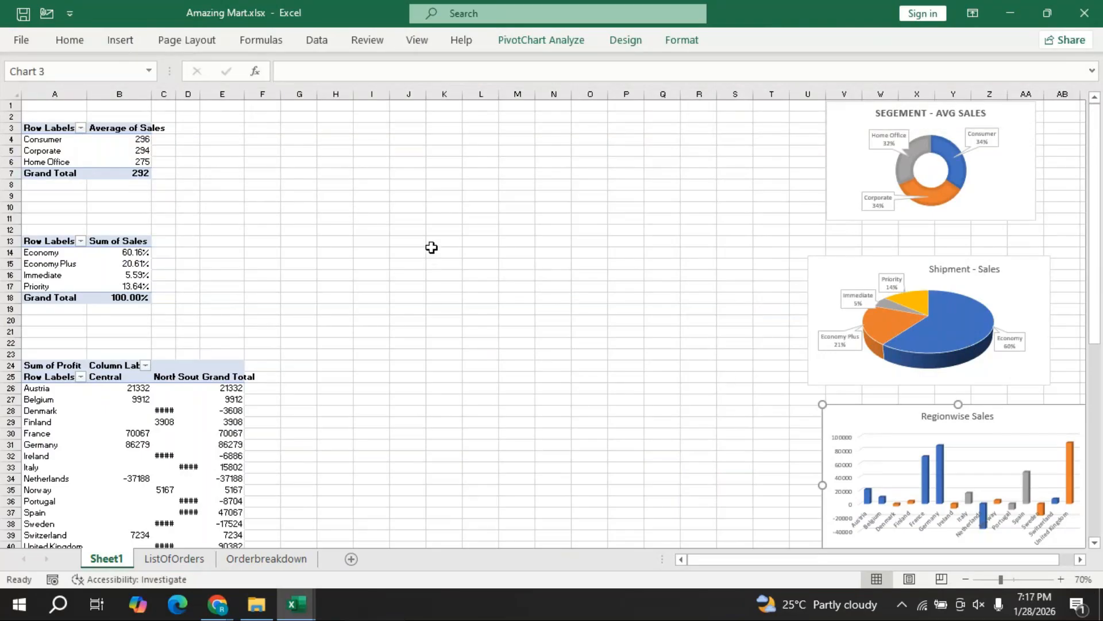
{"action": "left_click", "coordinate": [12, 94]}
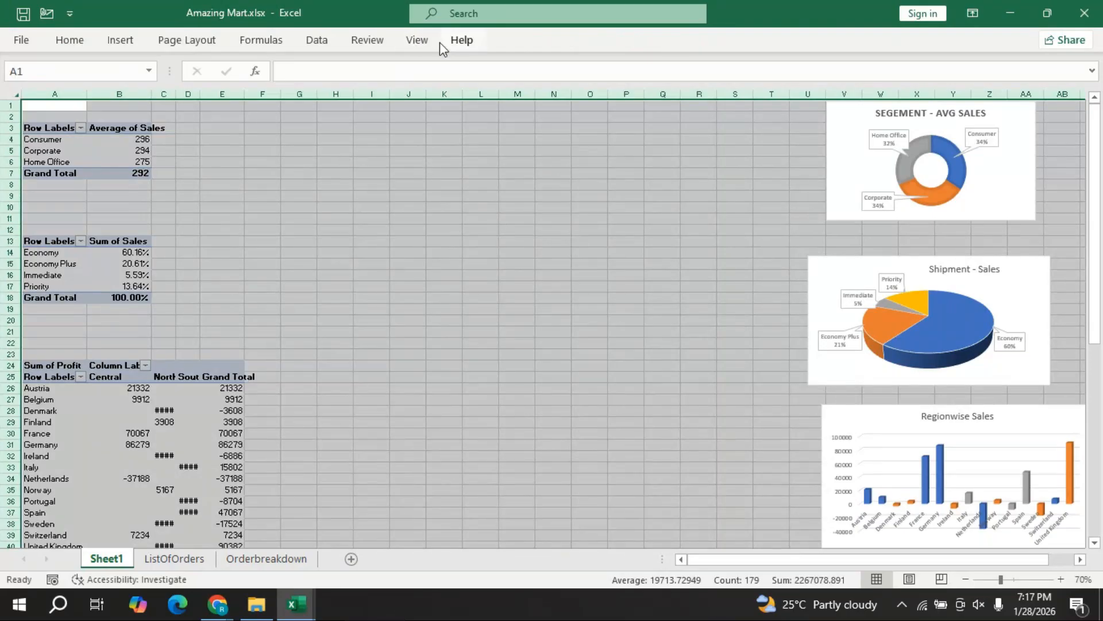
{"action": "left_click", "coordinate": [417, 40]}
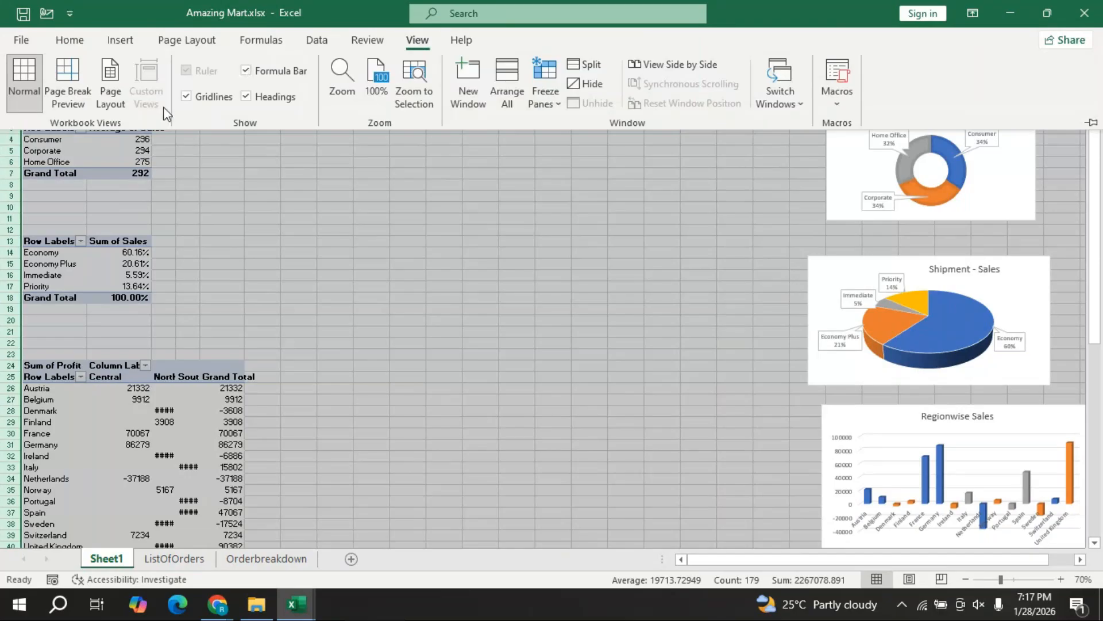
{"action": "left_click", "coordinate": [184, 97]}
{"action": "left_click", "coordinate": [605, 330]}
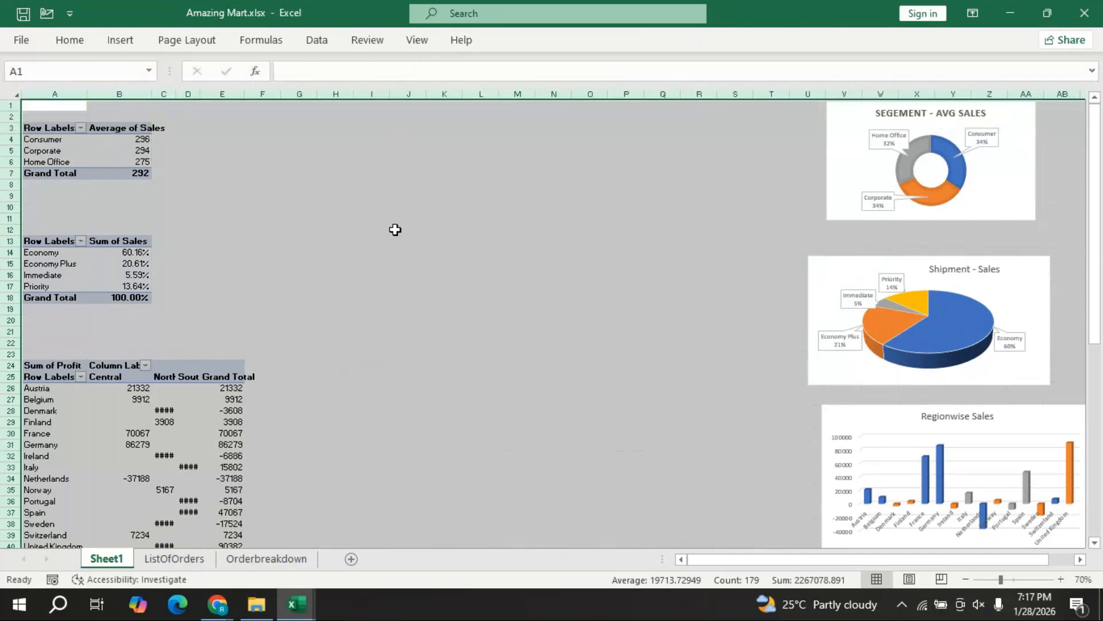
{"action": "left_click", "coordinate": [472, 211]}
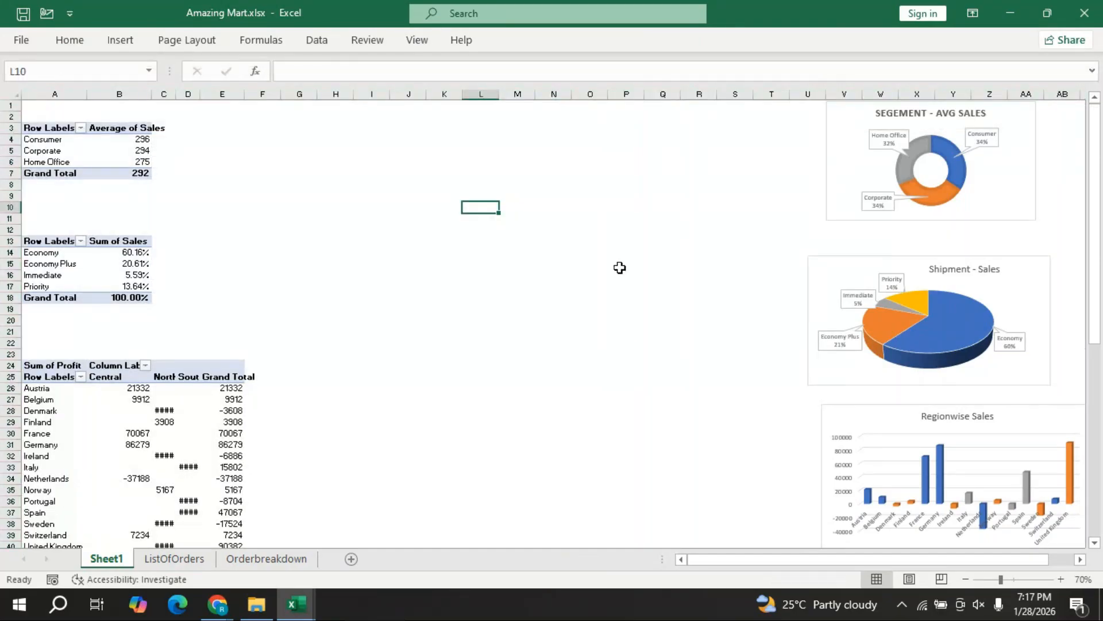
{"action": "left_click", "coordinate": [14, 94]}
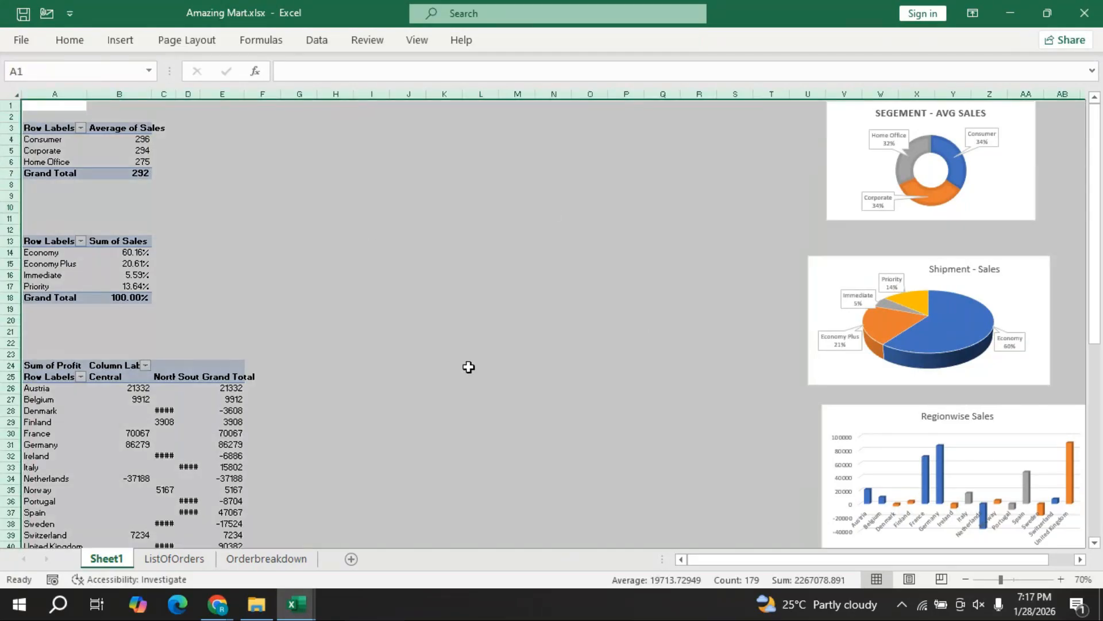
{"action": "left_click", "coordinate": [424, 44]}
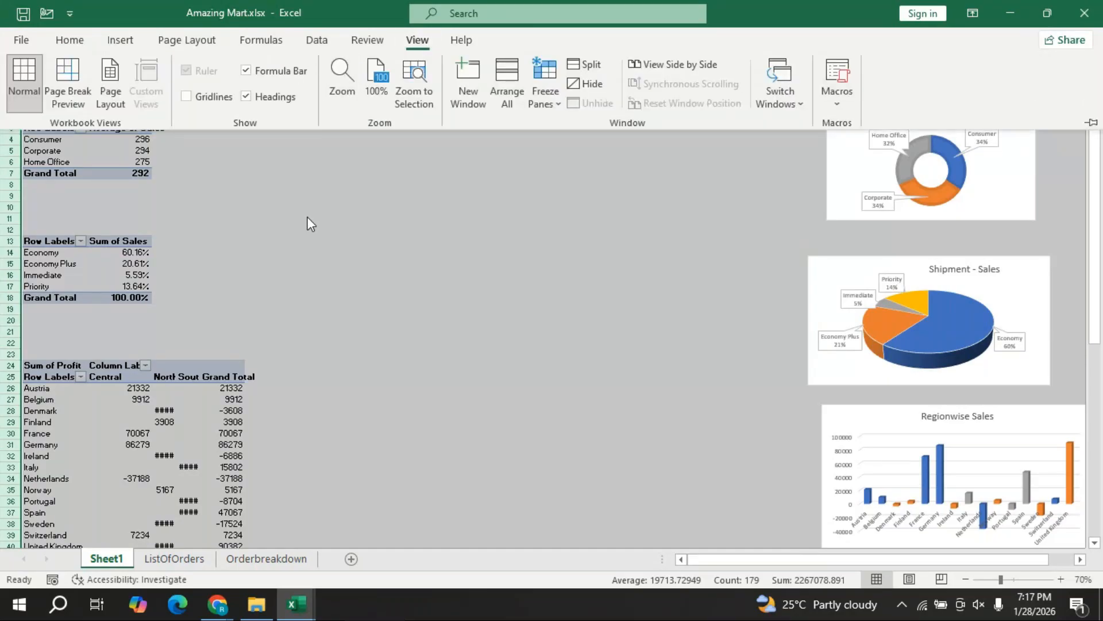
{"action": "left_click", "coordinate": [408, 253]}
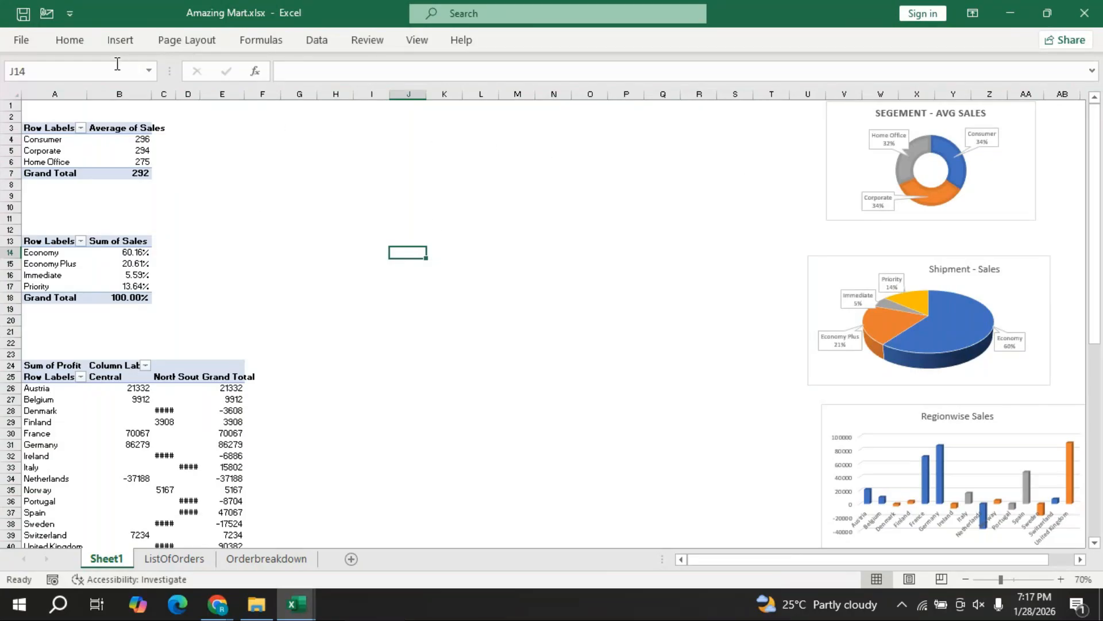
- Draw a rectangle about 9.85 inches wide and 5.89 inches high between the PivotTables and the charts, across columns F to U
{"action": "left_click", "coordinate": [120, 42]}
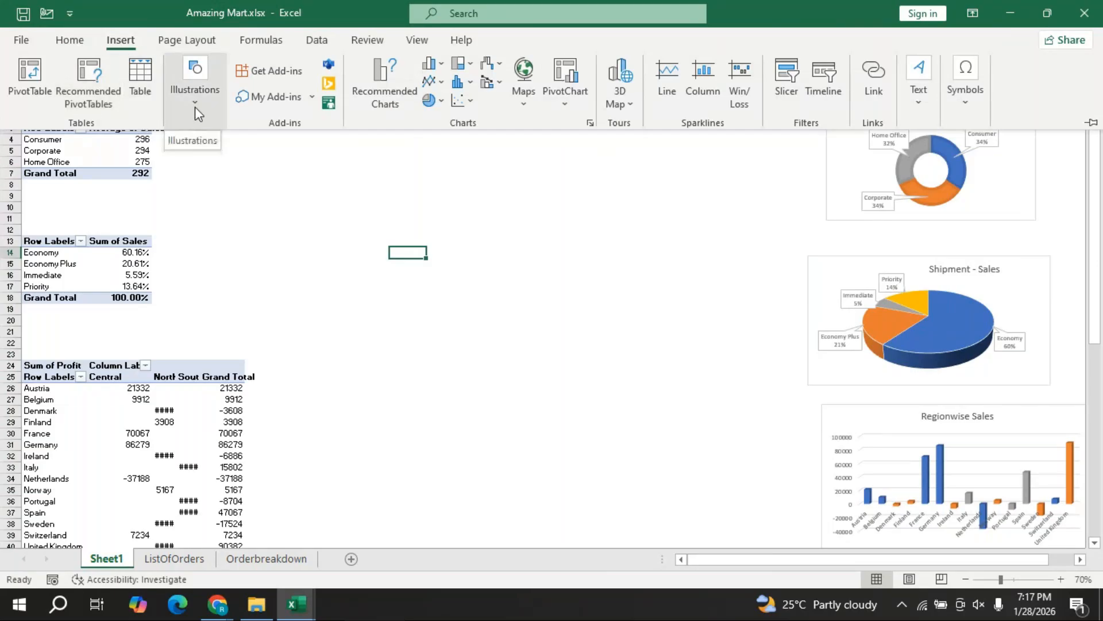
{"action": "left_click", "coordinate": [195, 105]}
{"action": "left_click", "coordinate": [229, 181]}
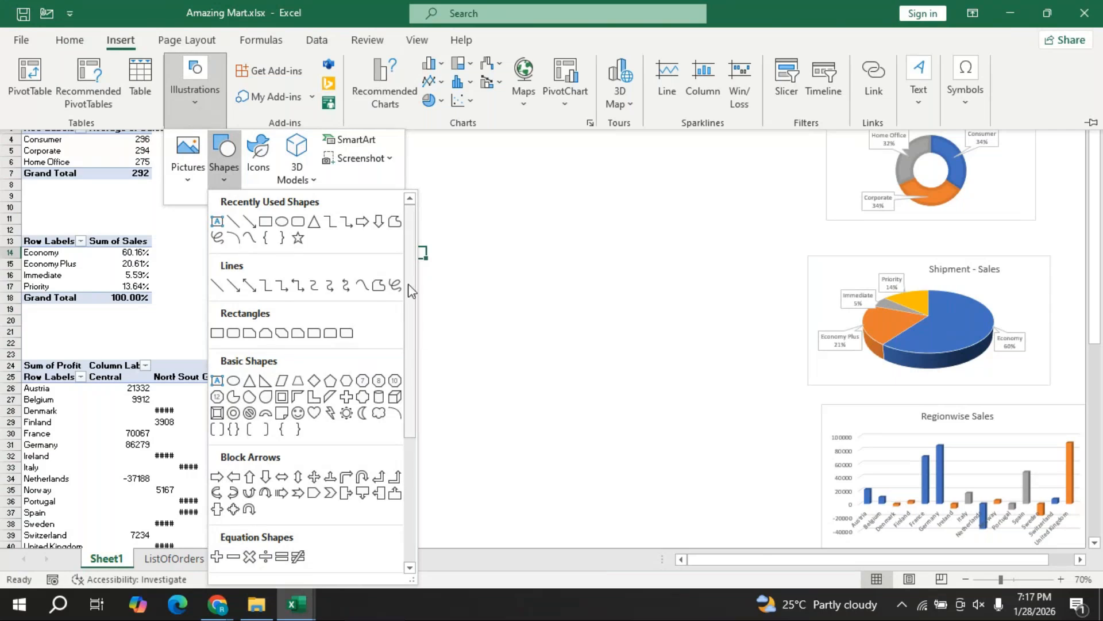
{"action": "left_click", "coordinate": [282, 237]}
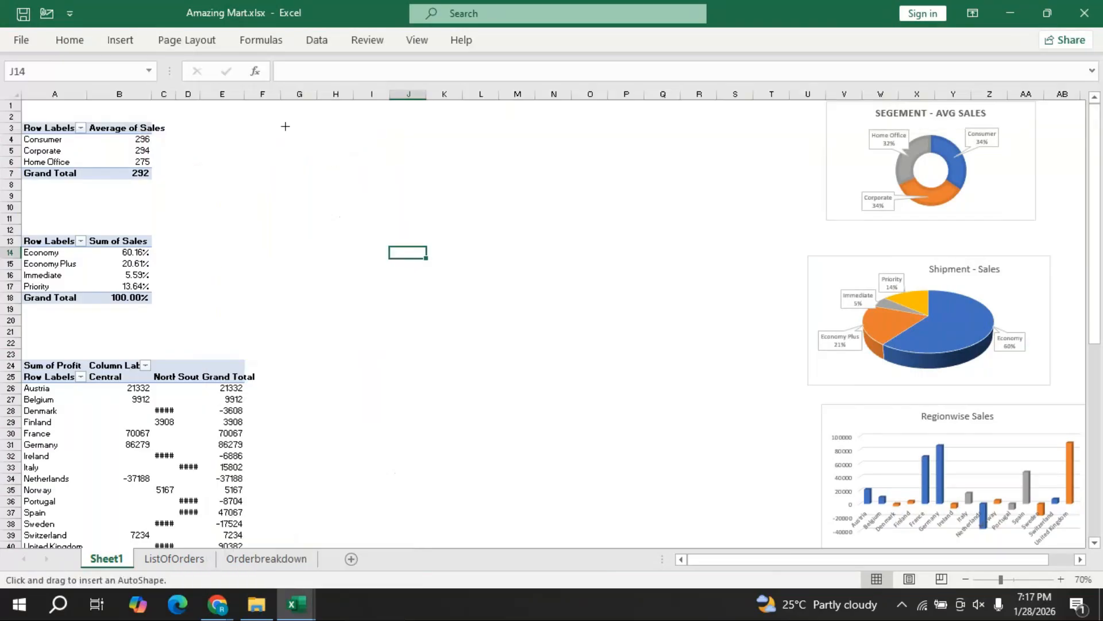
{"action": "left_click_drag", "start_coordinate": [273, 124], "coordinate": [807, 444]}
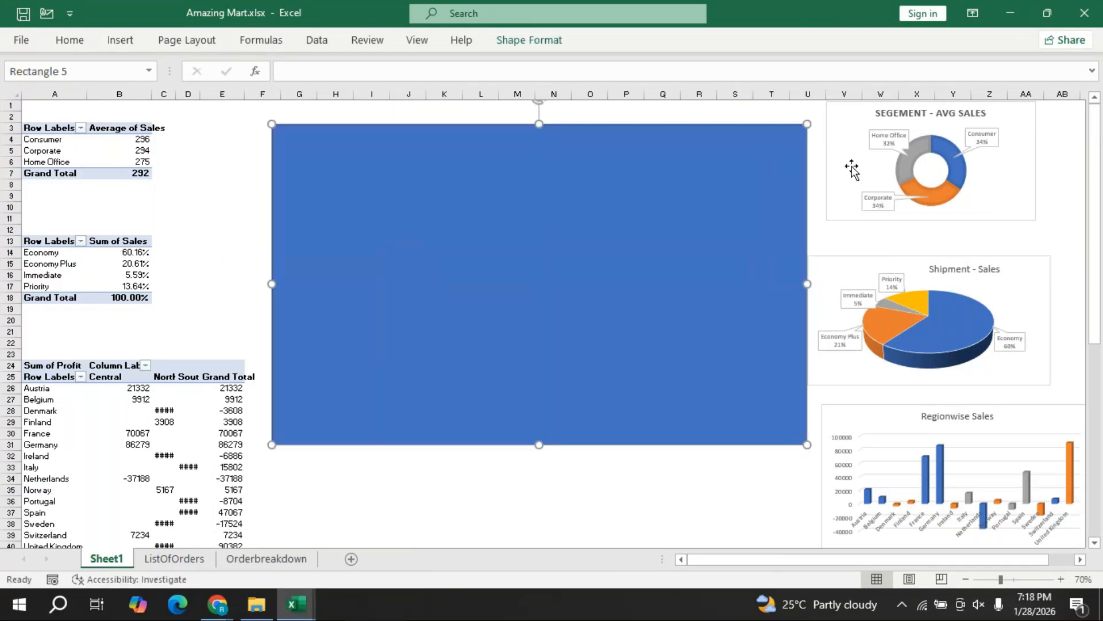
- Apply the light blue gradient theme style to the rectangle
{"action": "left_click", "coordinate": [551, 42]}
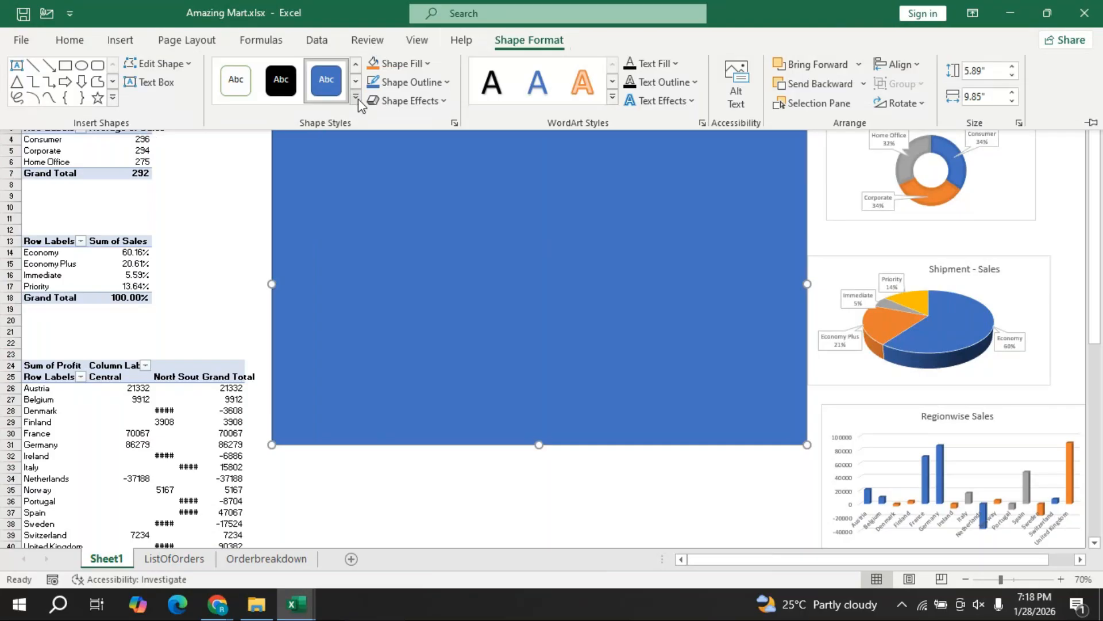
{"action": "left_click", "coordinate": [357, 98]}
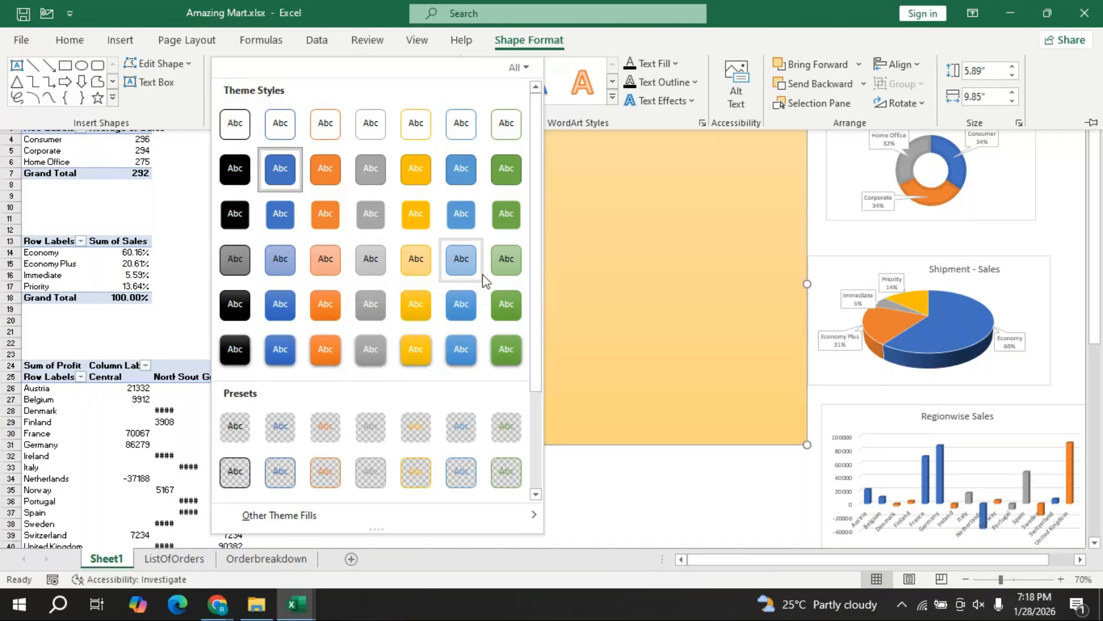
{"action": "left_click", "coordinate": [461, 260]}
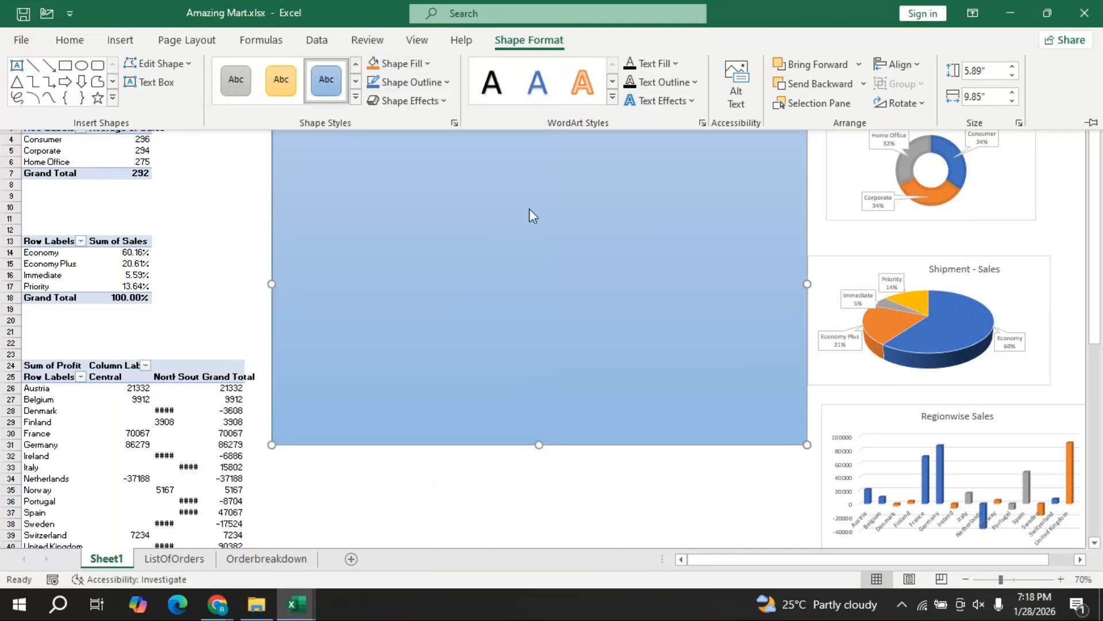
{"action": "left_click", "coordinate": [356, 96]}
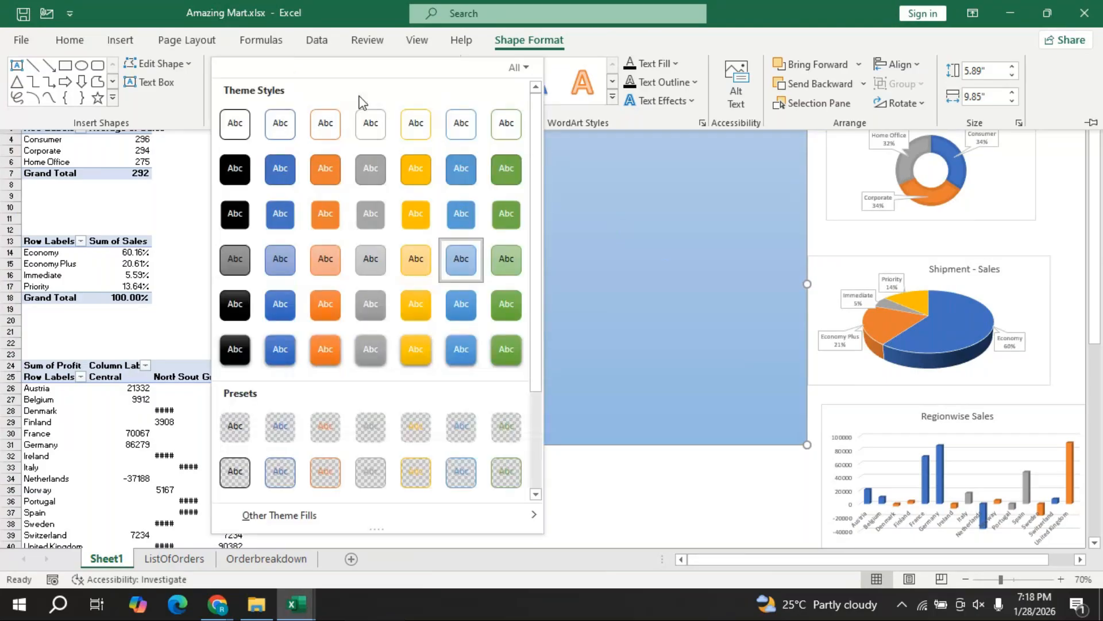
{"action": "left_click", "coordinate": [634, 229]}
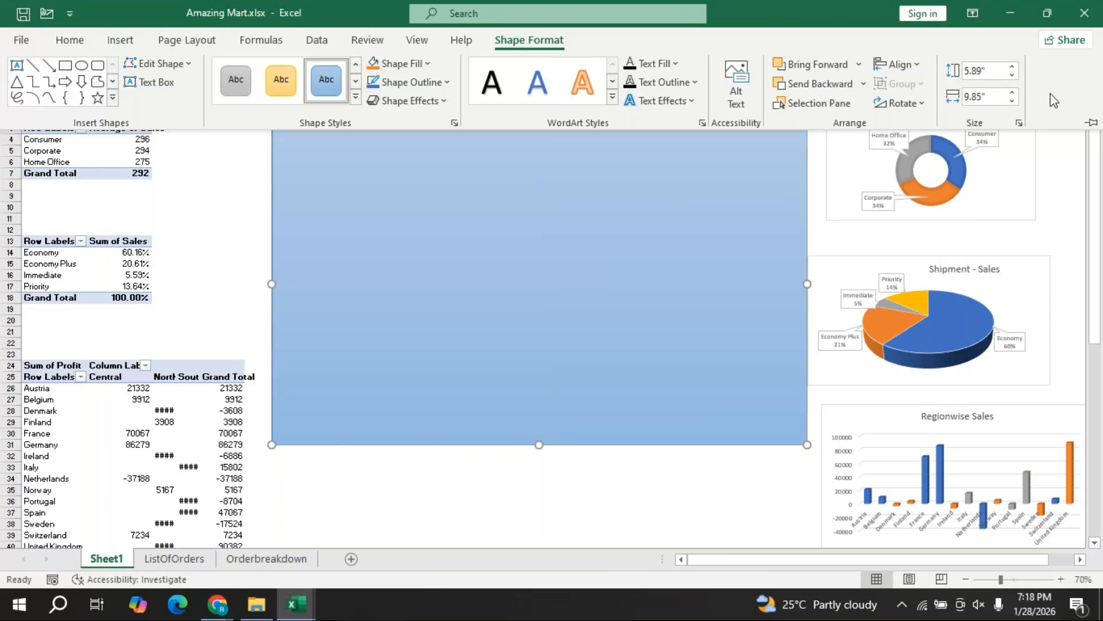
{"action": "left_click", "coordinate": [667, 553]}
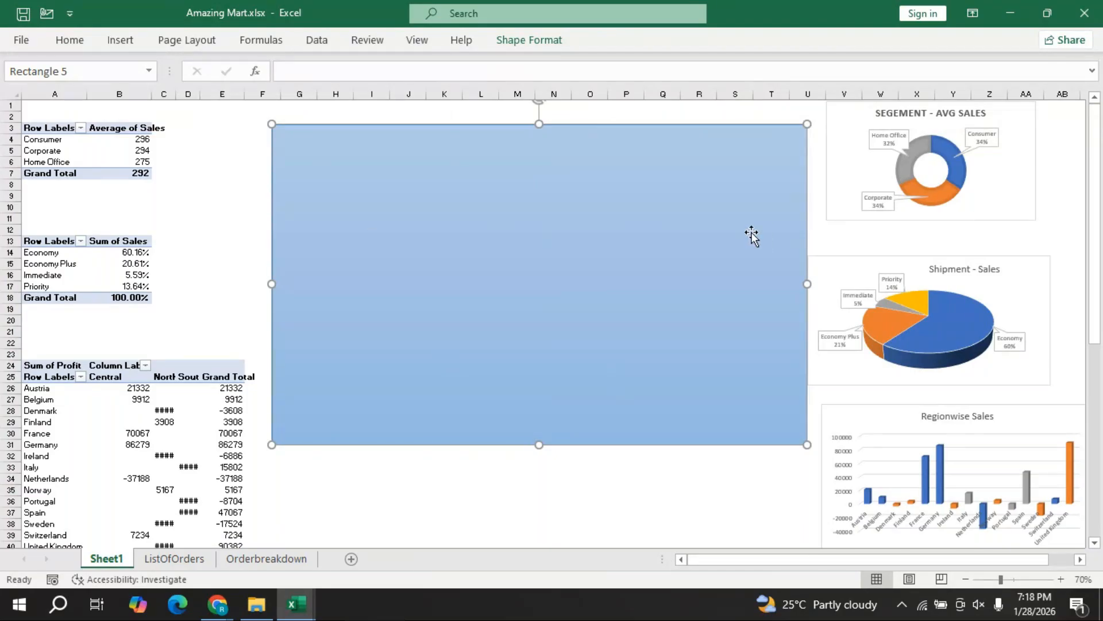
- Move the segment doughnut chart across the blue rectangle's edge and bring it to the front
{"action": "left_click", "coordinate": [1013, 158]}
{"action": "left_click_drag", "start_coordinate": [1012, 157], "coordinate": [932, 191]}
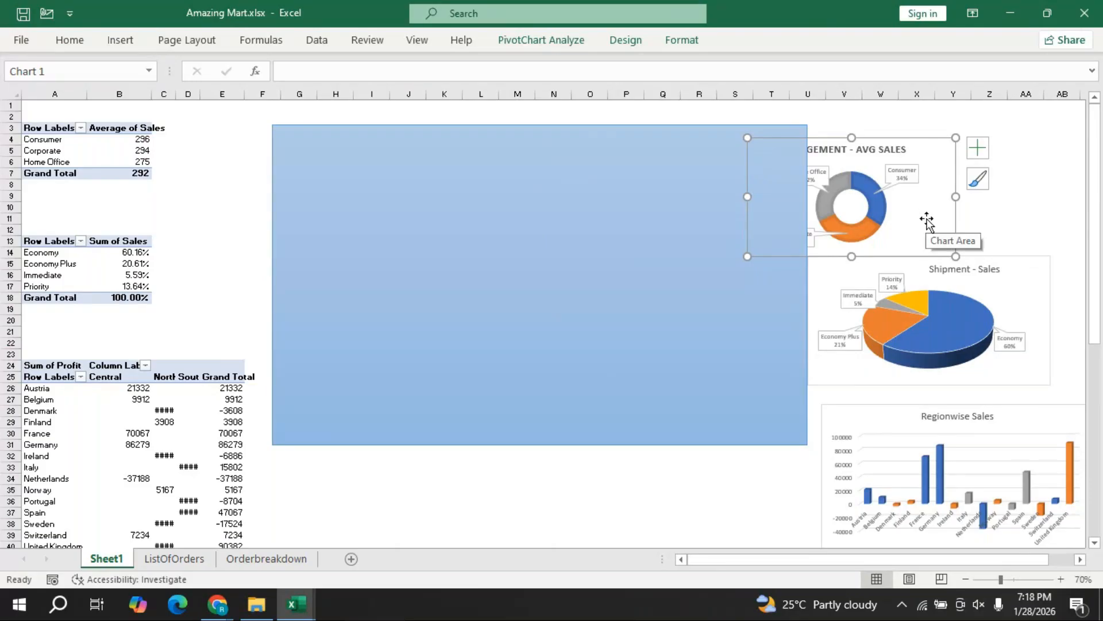
{"action": "left_click", "coordinate": [678, 42]}
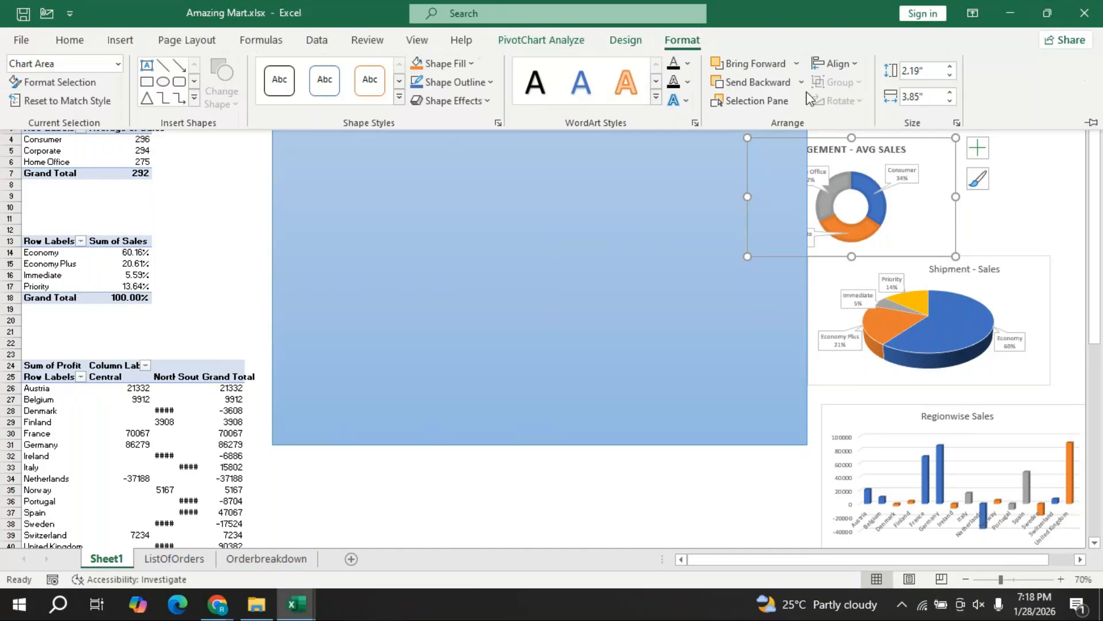
{"action": "left_click", "coordinate": [797, 64]}
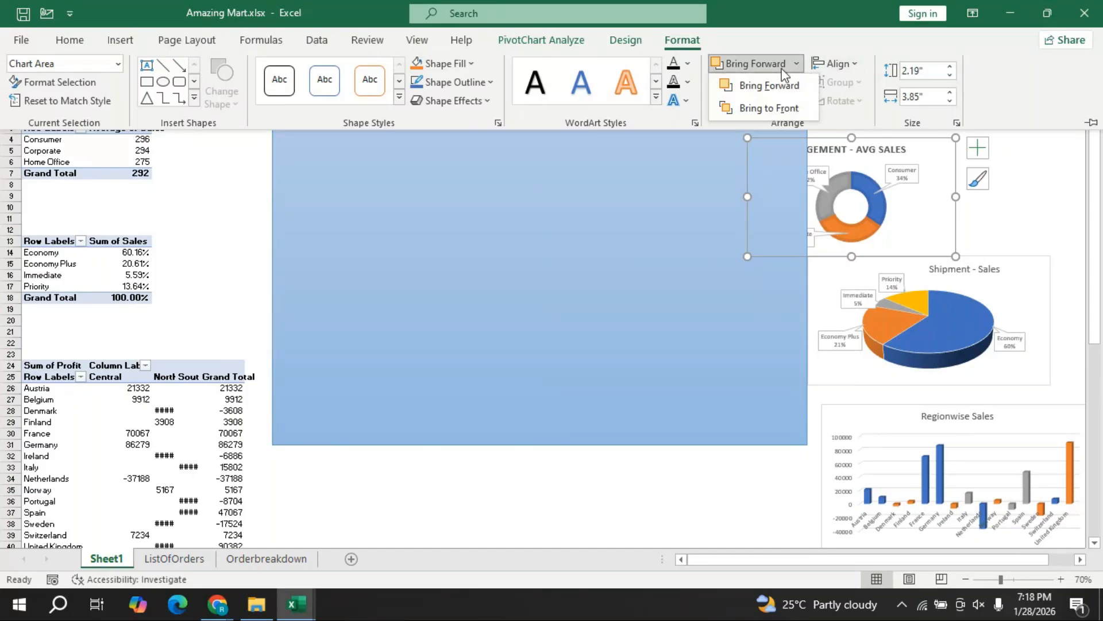
{"action": "left_click", "coordinate": [768, 108]}
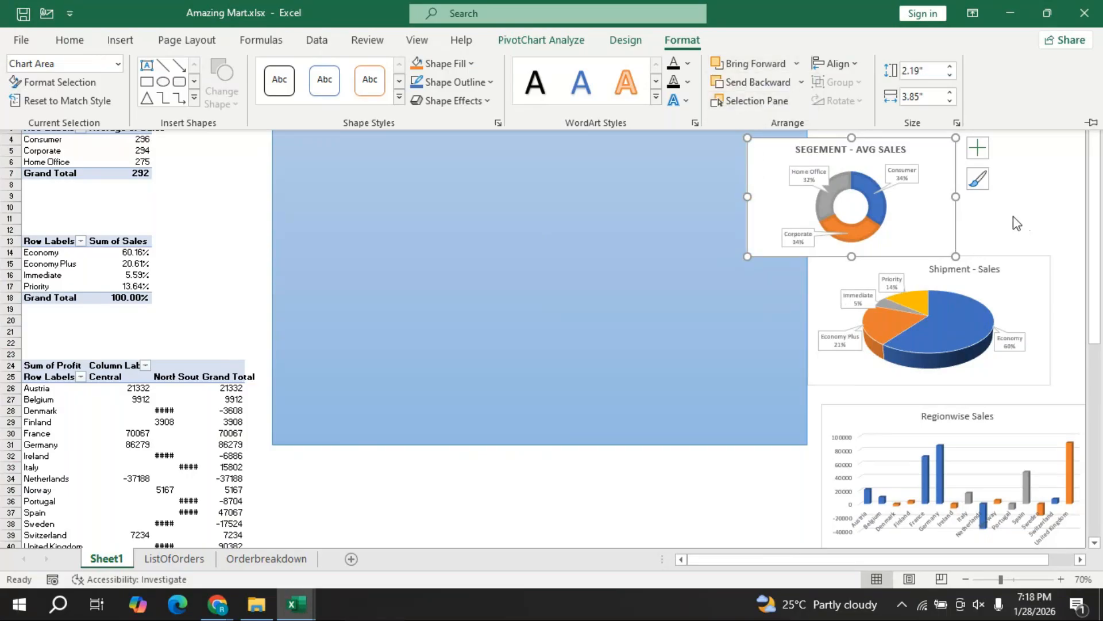
- Send the segment doughnut chart one level backward
{"action": "left_click", "coordinate": [795, 64]}
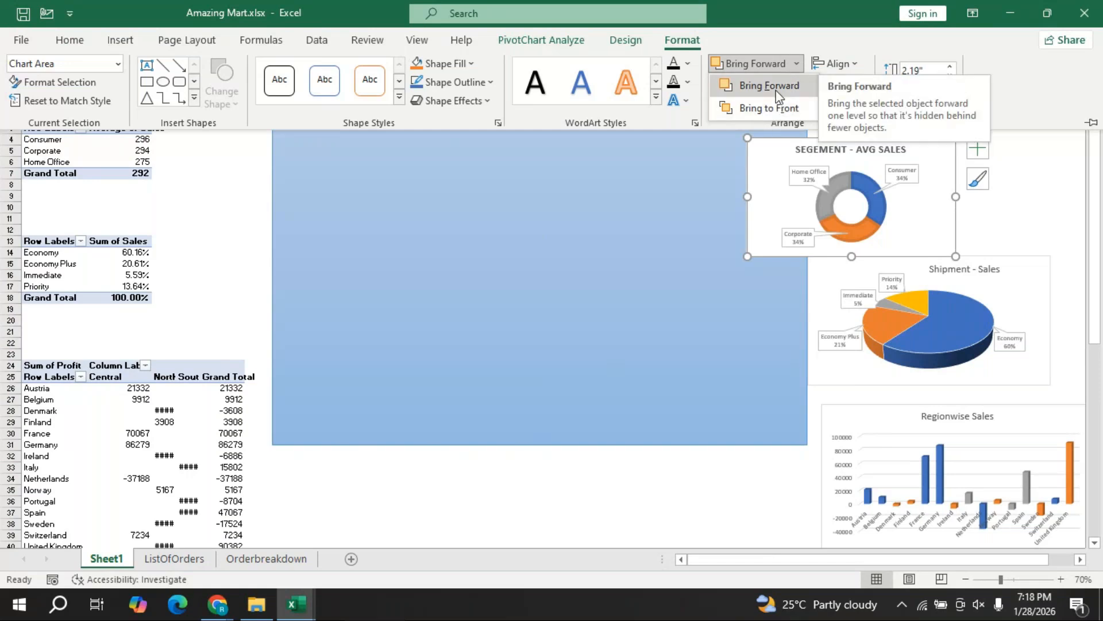
{"action": "left_click", "coordinate": [761, 39]}
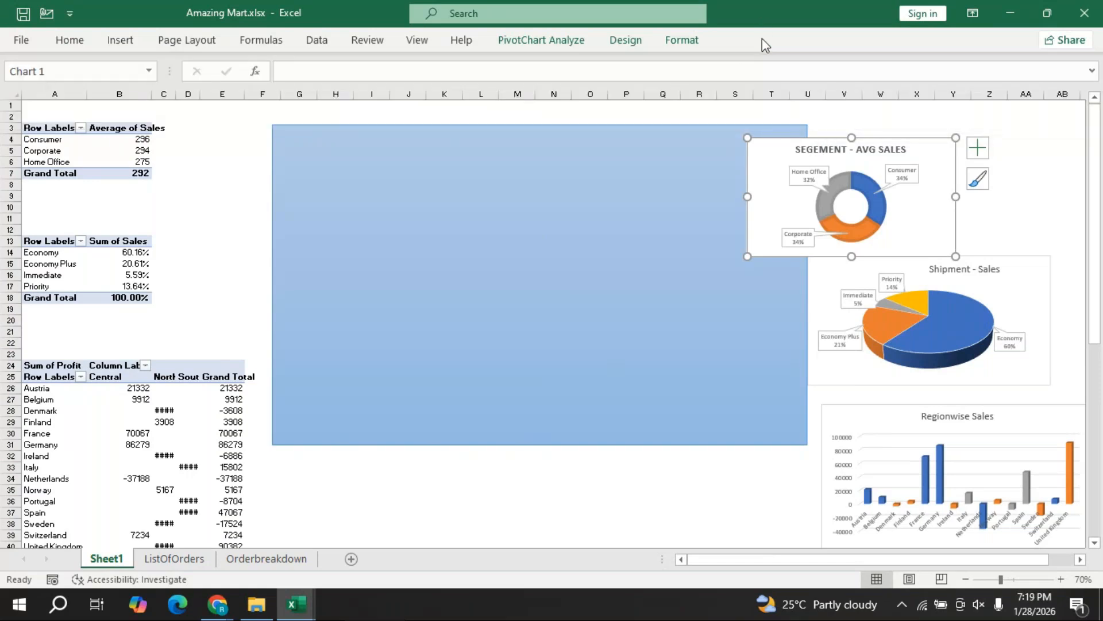
{"action": "left_click", "coordinate": [695, 45]}
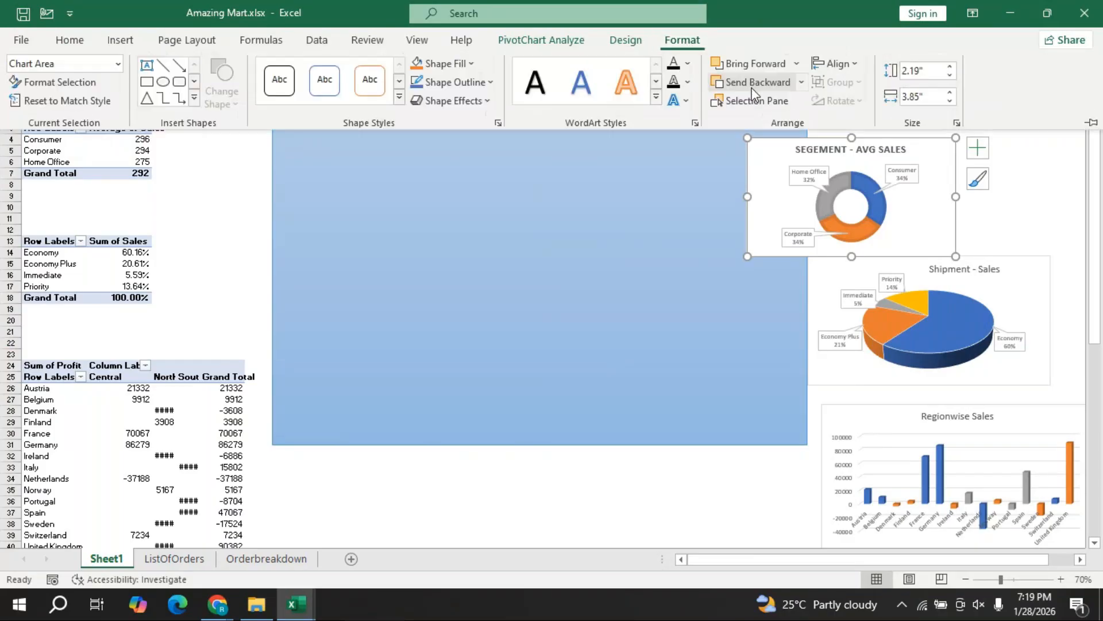
{"action": "left_click", "coordinate": [801, 81]}
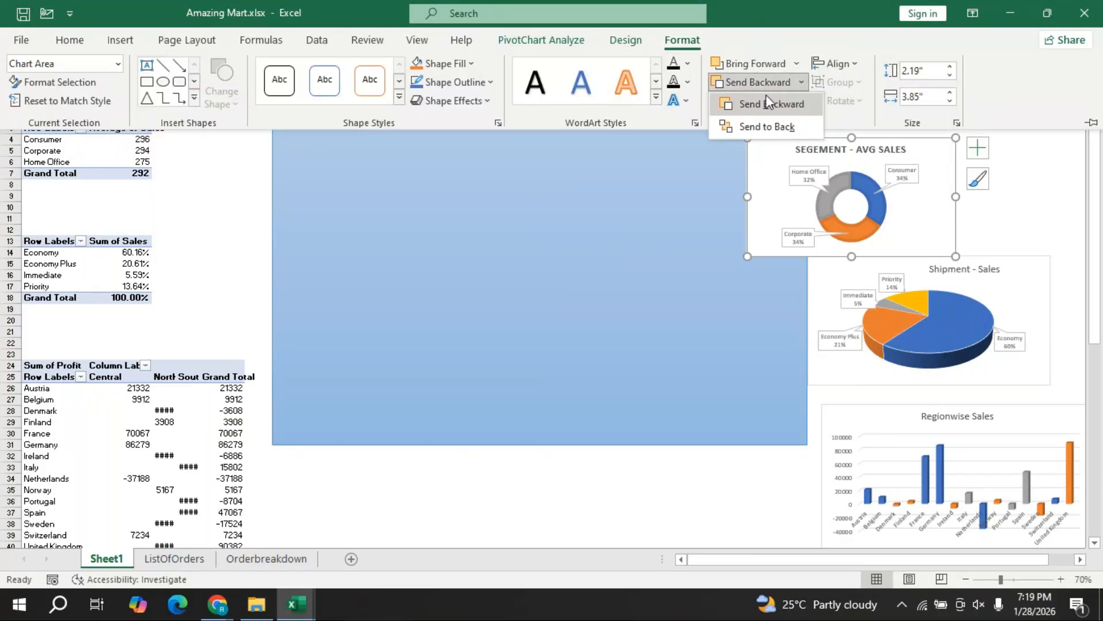
{"action": "left_click", "coordinate": [768, 103]}
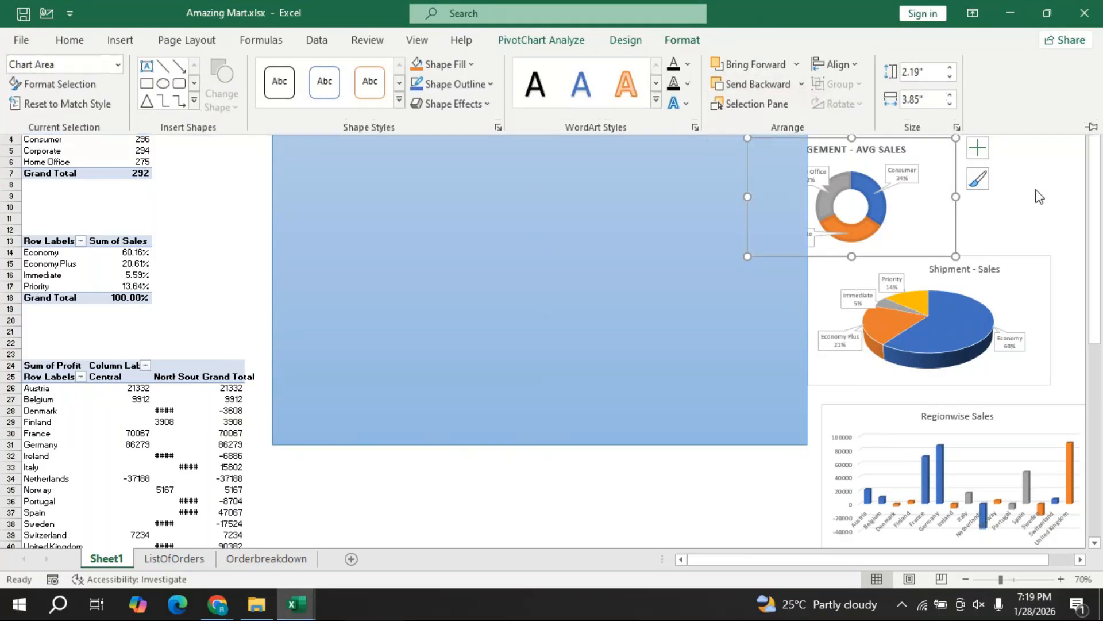
- Bring the segment doughnut chart to the front and place it on the blue rectangle, over columns H to M near its upper-left corner
{"action": "mouse_move", "coordinate": [926, 148]}
{"action": "left_mouse_down"}
{"action": "mouse_move", "coordinate": [980, 141]}
{"action": "mouse_move", "coordinate": [915, 144]}
{"action": "left_mouse_up"}
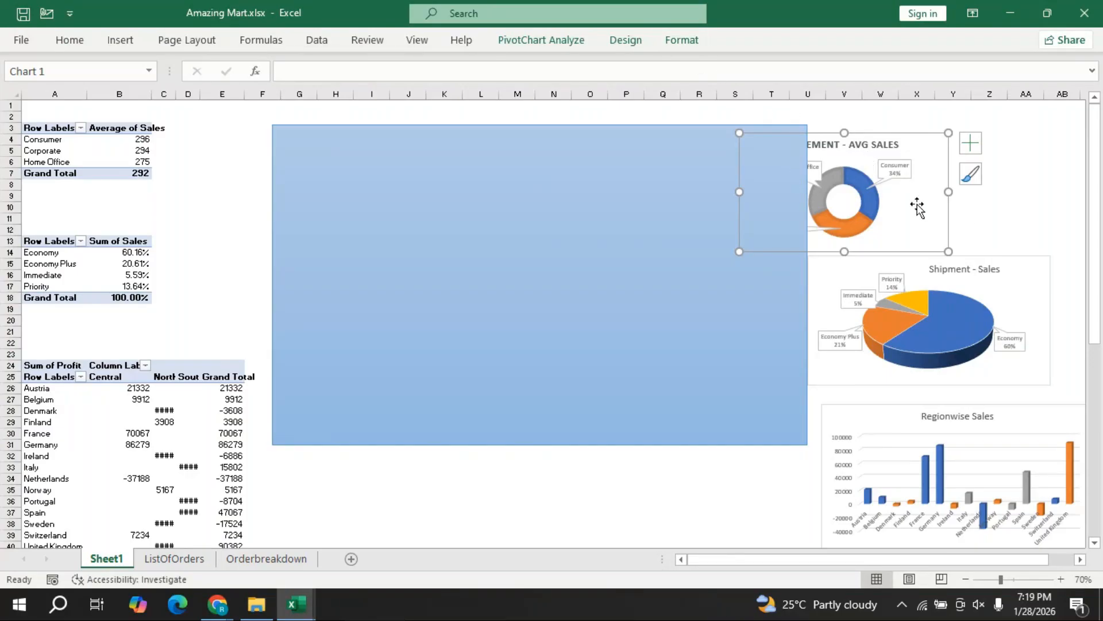
{"action": "left_click", "coordinate": [678, 41]}
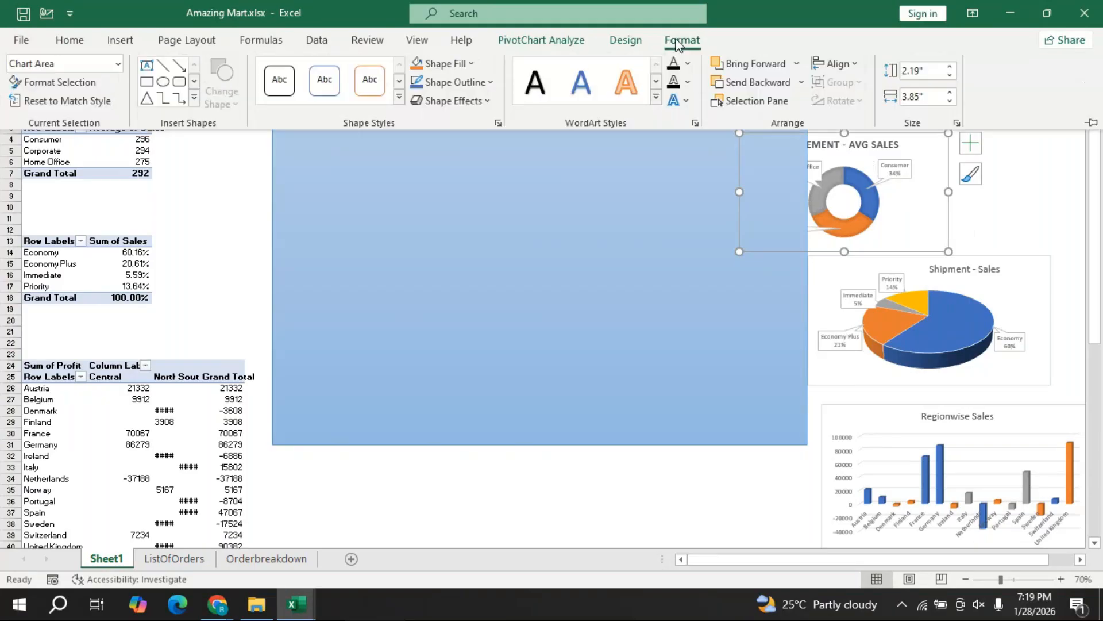
{"action": "left_click", "coordinate": [797, 65]}
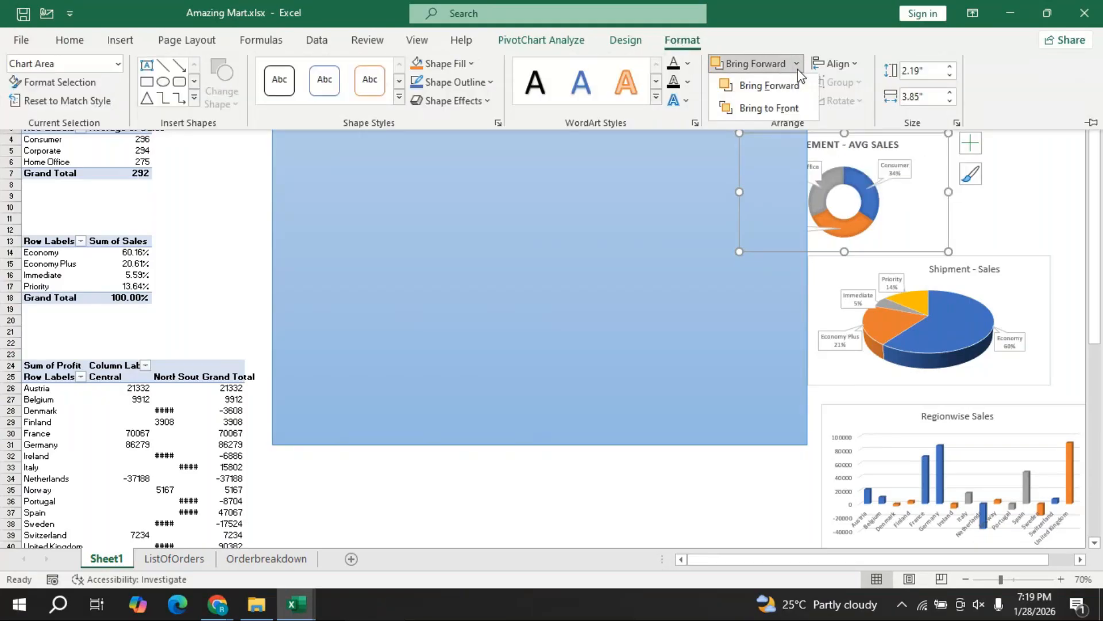
{"action": "left_click", "coordinate": [762, 108]}
{"action": "left_click", "coordinate": [760, 148]}
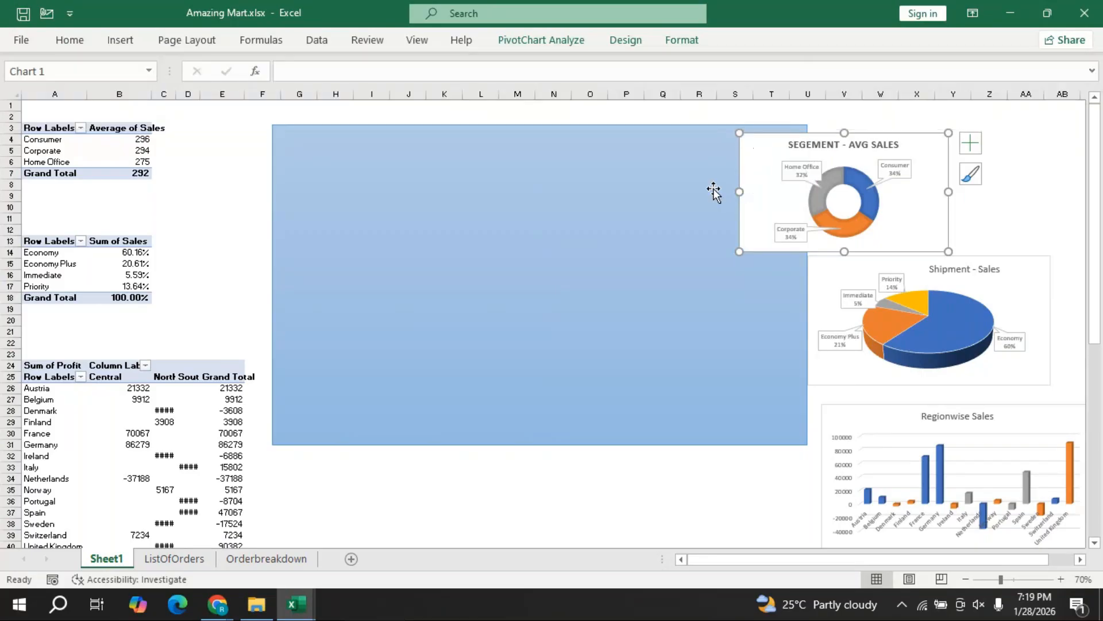
{"action": "mouse_move", "coordinate": [776, 151]}
{"action": "left_mouse_down"}
{"action": "mouse_move", "coordinate": [731, 170]}
{"action": "mouse_move", "coordinate": [512, 190]}
{"action": "mouse_move", "coordinate": [339, 171]}
{"action": "left_mouse_up"}
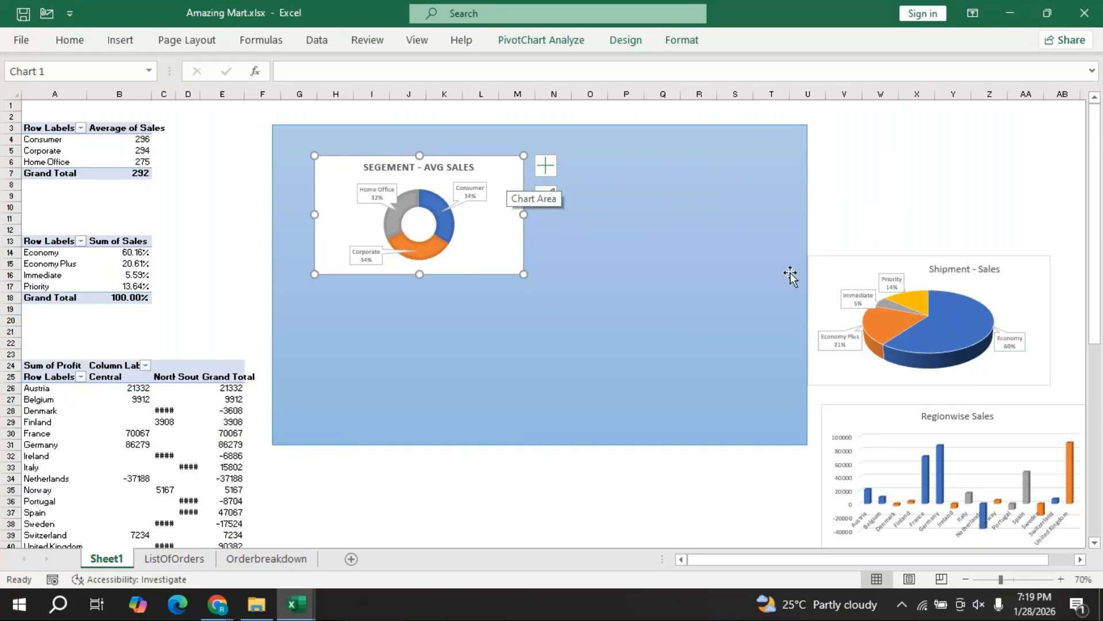
- Bring the Shipment - Sales pie chart to the front and place it on the blue rectangle's lower-right area, over columns N to T
{"action": "left_click", "coordinate": [857, 265]}
{"action": "left_click_drag", "start_coordinate": [856, 264], "coordinate": [794, 256]}
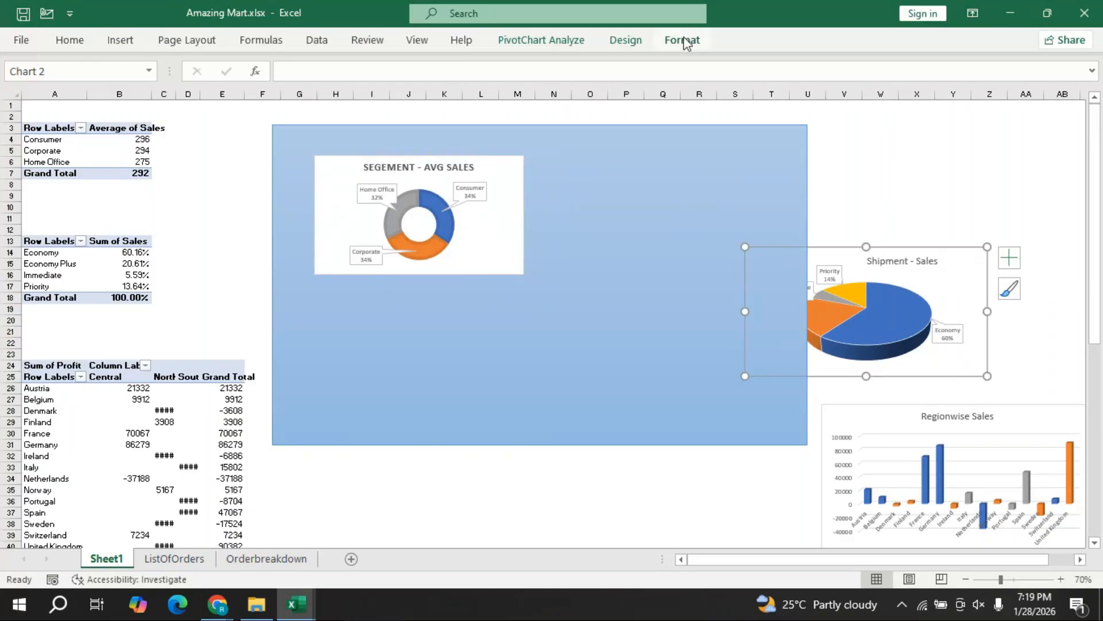
{"action": "left_click", "coordinate": [681, 42]}
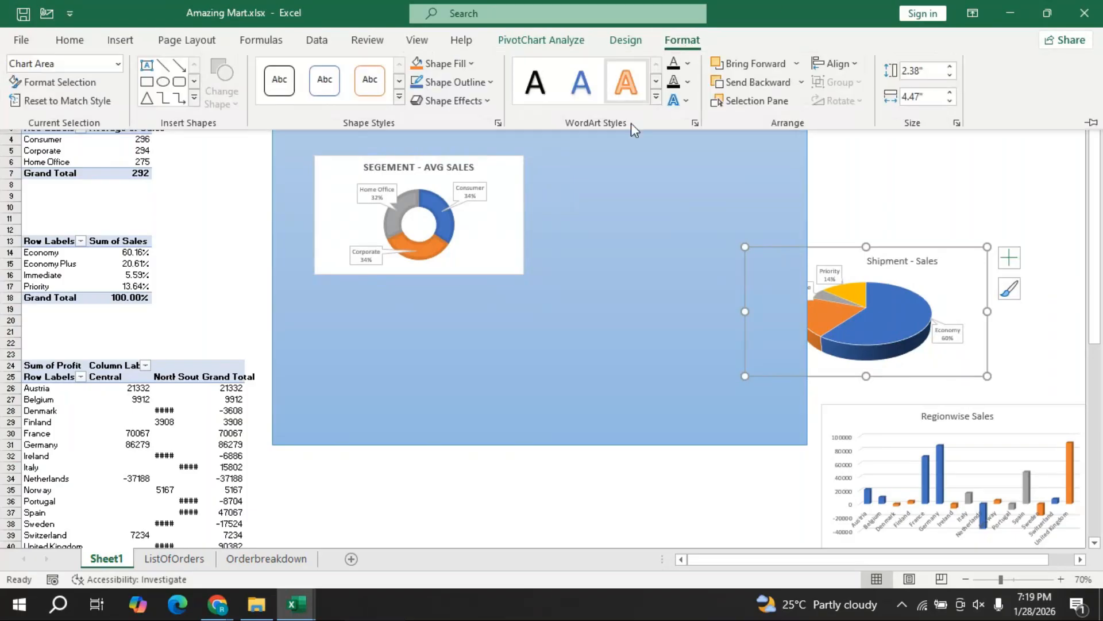
{"action": "left_click", "coordinate": [797, 63]}
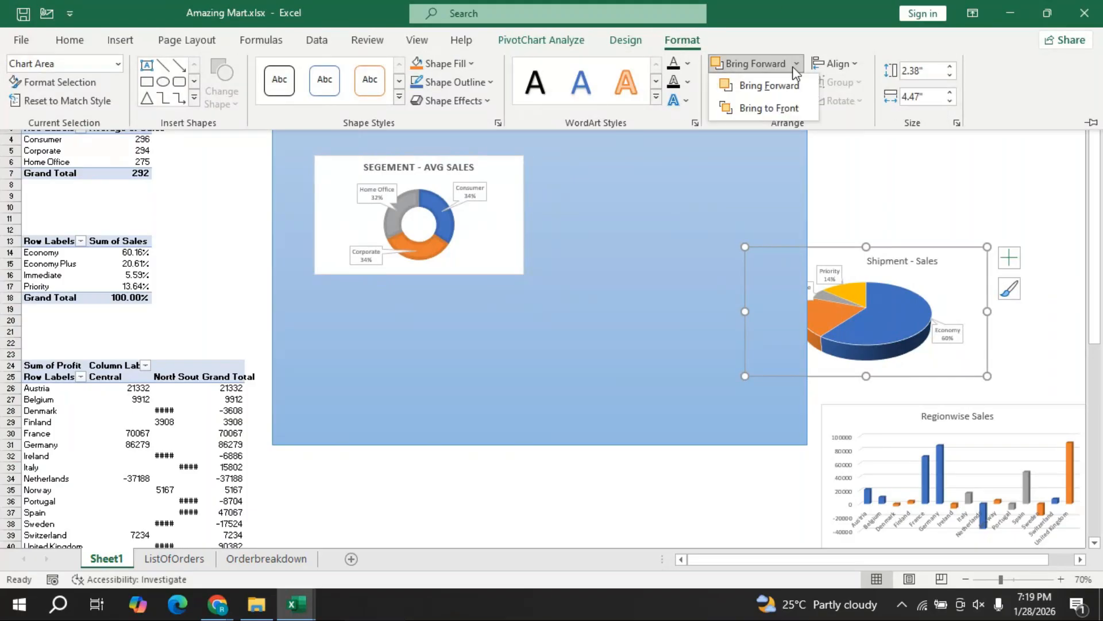
{"action": "left_click", "coordinate": [758, 108]}
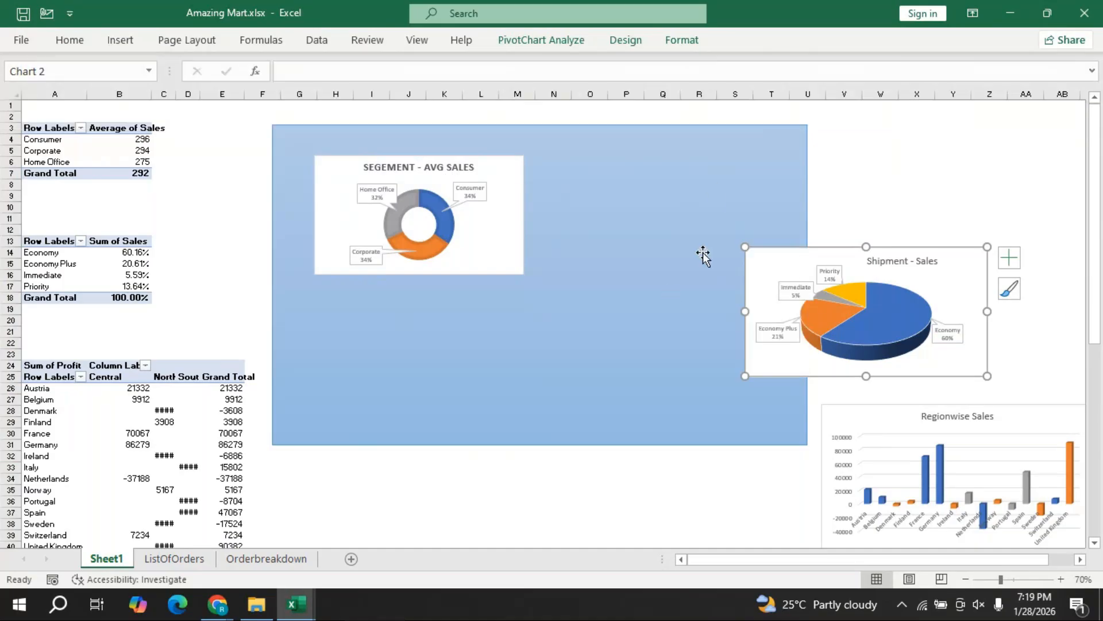
{"action": "left_click_drag", "start_coordinate": [778, 254], "coordinate": [587, 316]}
- Bring the Regionwise Sales column chart to the front and place it on the blue rectangle above the Shipment - Sales pie chart
{"action": "left_click", "coordinate": [882, 421]}
{"action": "left_click_drag", "start_coordinate": [882, 418], "coordinate": [792, 283]}
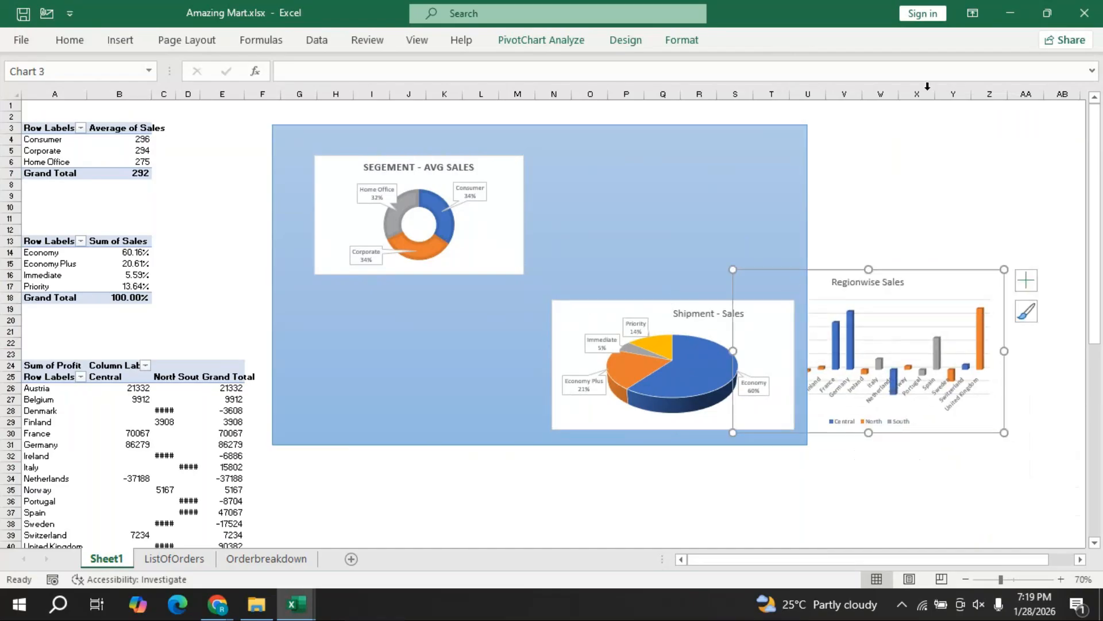
{"action": "left_click", "coordinate": [687, 46]}
{"action": "left_click", "coordinate": [797, 65]}
{"action": "left_click", "coordinate": [784, 108]}
{"action": "left_click", "coordinate": [806, 285]}
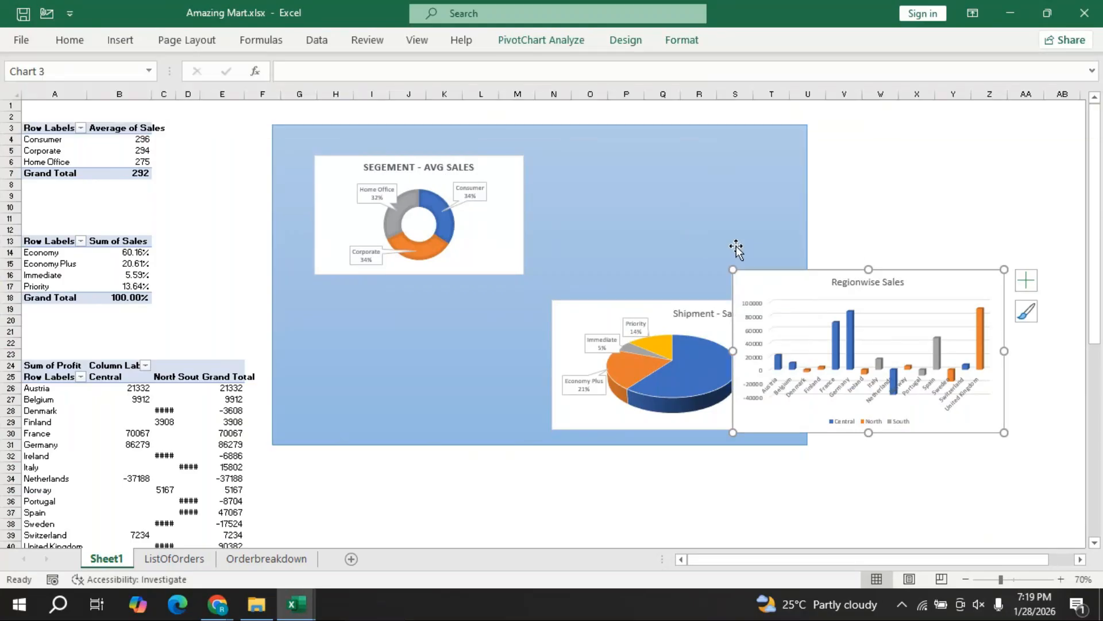
{"action": "left_click_drag", "start_coordinate": [776, 282], "coordinate": [577, 138]}
- Shift and enlarge the blue background rectangle to about 6.8" high by 12.1" wide, spanning columns G to X
{"action": "left_click", "coordinate": [402, 355]}
{"action": "left_click_drag", "start_coordinate": [476, 139], "coordinate": [525, 143]}
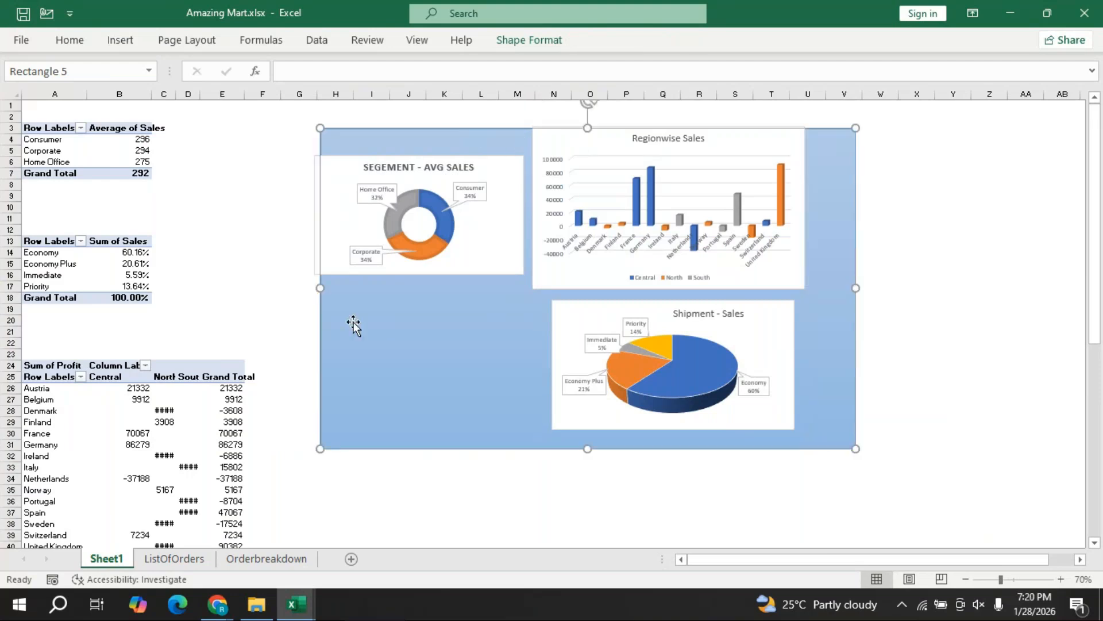
{"action": "left_click_drag", "start_coordinate": [320, 449], "coordinate": [284, 460]}
{"action": "left_click_drag", "start_coordinate": [865, 456], "coordinate": [934, 486]}
- Move the Regionwise Sales chart toward the rectangle's upper-right corner and the Shipment - Sales pie chart directly below it
{"action": "left_click_drag", "start_coordinate": [587, 132], "coordinate": [697, 175]}
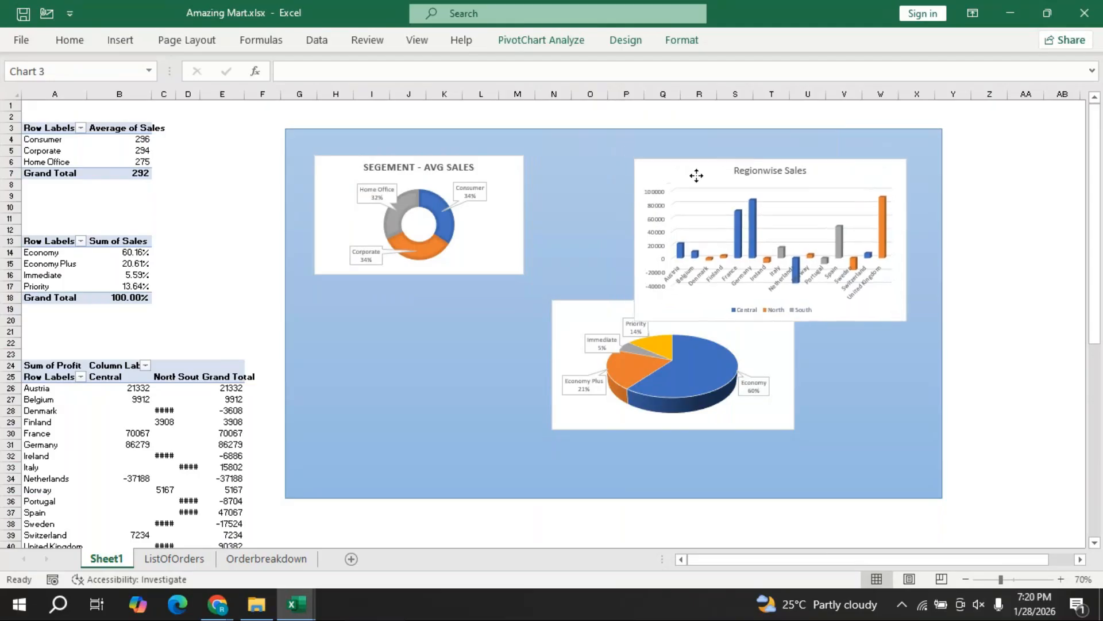
{"action": "left_click", "coordinate": [587, 316]}
{"action": "left_click_drag", "start_coordinate": [586, 316], "coordinate": [675, 360]}
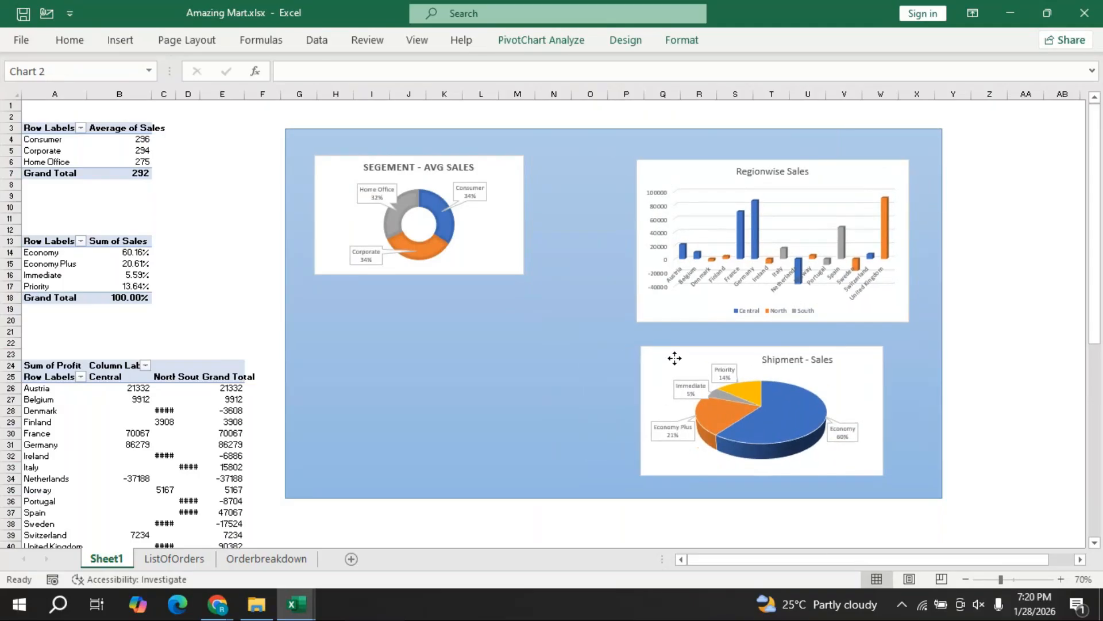
- Shift the segment doughnut chart slightly down and enlarge it to span columns G to O, rows 7 to 20
{"action": "left_click", "coordinate": [502, 172]}
{"action": "double_click", "coordinate": [503, 173]}
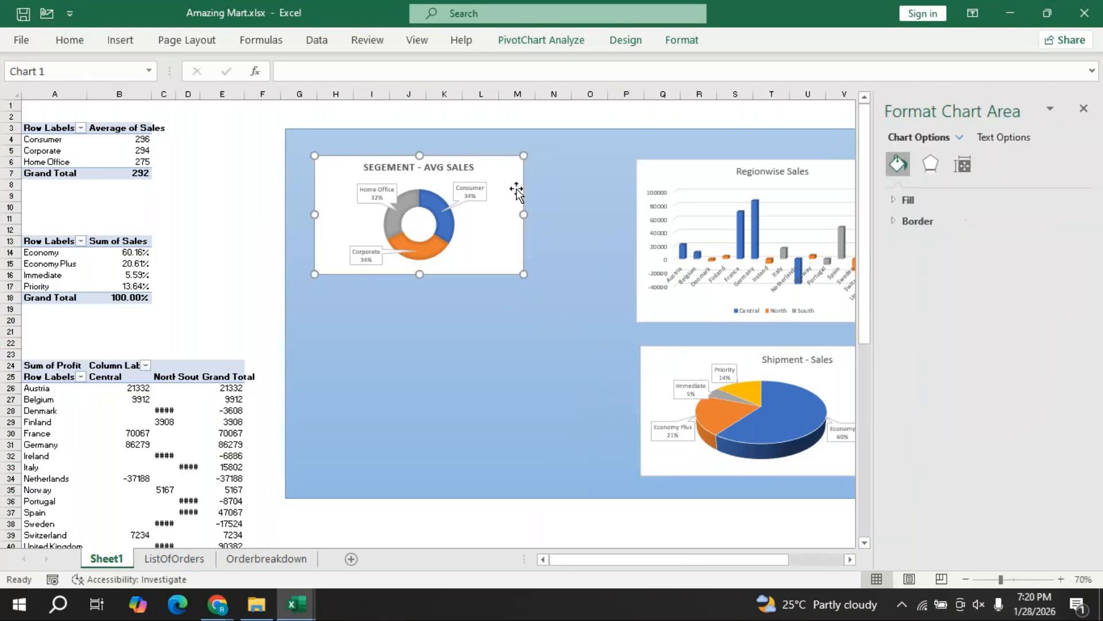
{"action": "left_click", "coordinate": [1084, 108]}
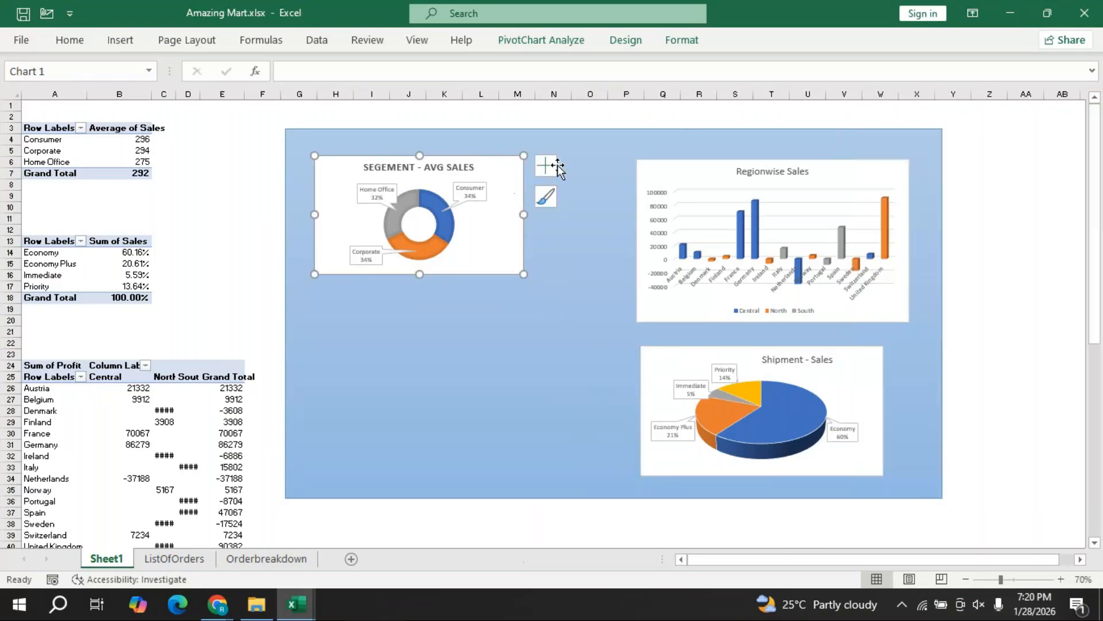
{"action": "mouse_move", "coordinate": [504, 169]}
{"action": "left_mouse_down"}
{"action": "mouse_move", "coordinate": [512, 182]}
{"action": "mouse_move", "coordinate": [498, 186]}
{"action": "left_mouse_up"}
{"action": "left_click_drag", "start_coordinate": [519, 293], "coordinate": [602, 325]}
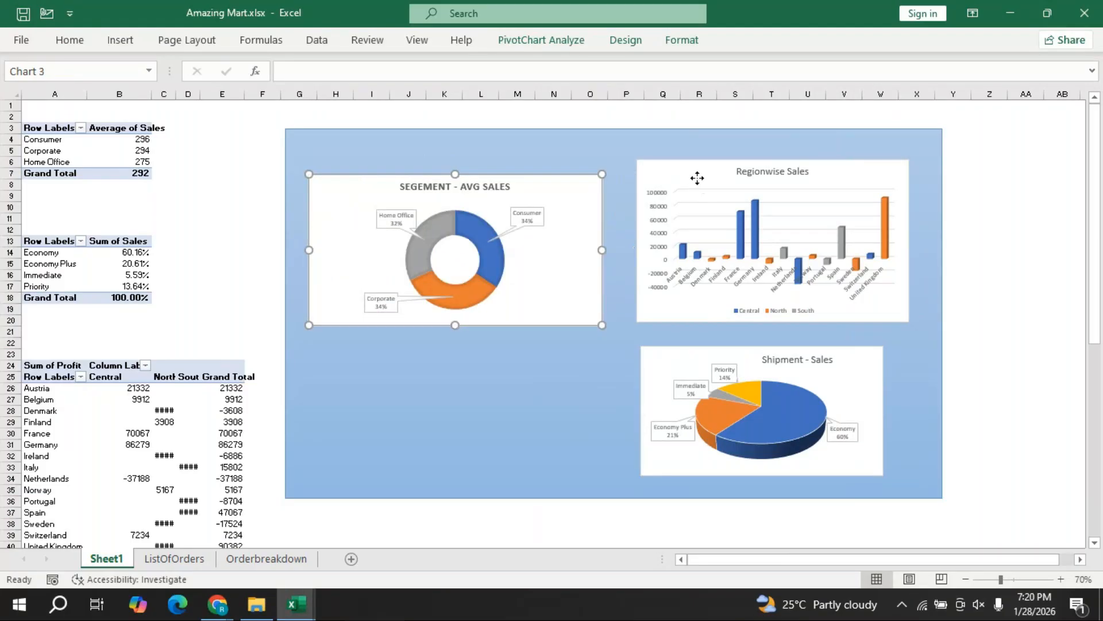
- Widen the Regionwise Sales chart to span columns P to X and nudge it down level with the doughnut chart's upper edge
{"action": "left_click", "coordinate": [650, 180]}
{"action": "left_click_drag", "start_coordinate": [634, 241], "coordinate": [617, 241]}
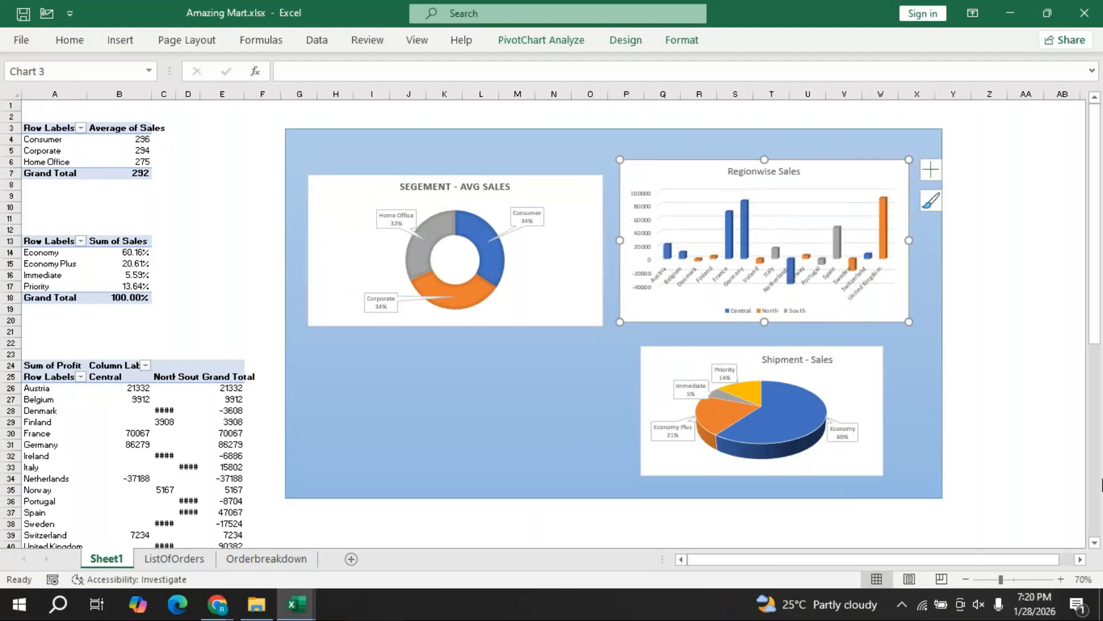
{"action": "key", "text": "Down"}
{"action": "key", "text": "Down"}
{"action": "key", "text": "Down"}
{"action": "key", "text": "Down"}
{"action": "key", "text": "Down"}
{"action": "key", "text": "Down"}
{"action": "key", "text": "Down"}
{"action": "key", "text": "Down"}
{"action": "key", "text": "Down"}
{"action": "key", "text": "Down"}
{"action": "key", "text": "Down"}
{"action": "key", "text": "Down"}
{"action": "key", "text": "Down"}
{"action": "key", "text": "Down"}
{"action": "key", "text": "Down"}
{"action": "key", "text": "Down"}
{"action": "key", "text": "Down"}
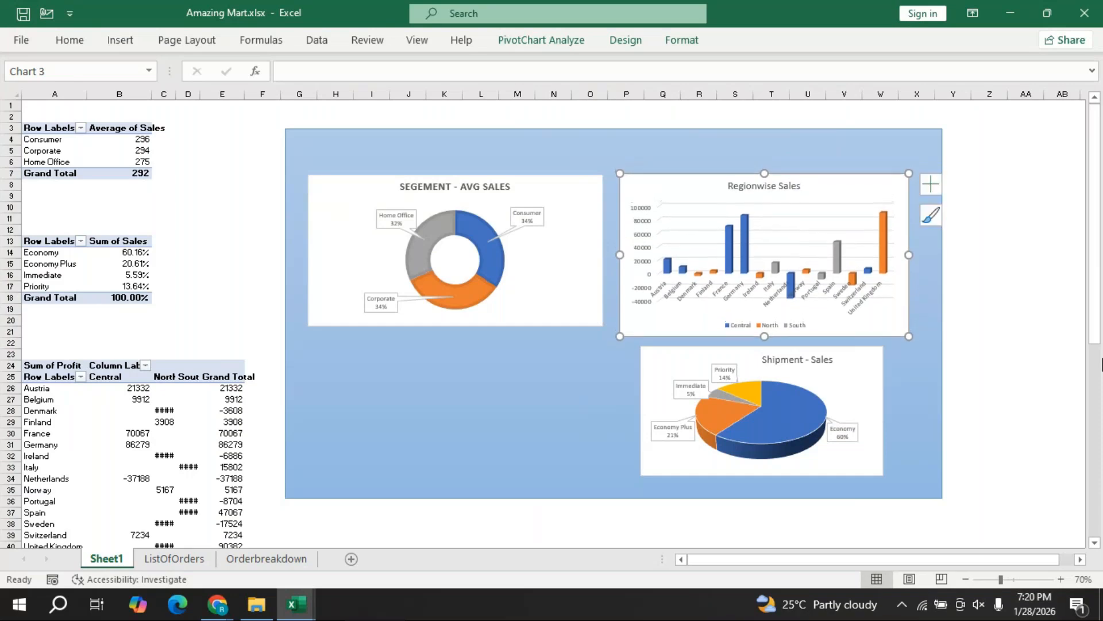
{"action": "left_click_drag", "start_coordinate": [905, 256], "coordinate": [926, 255]}
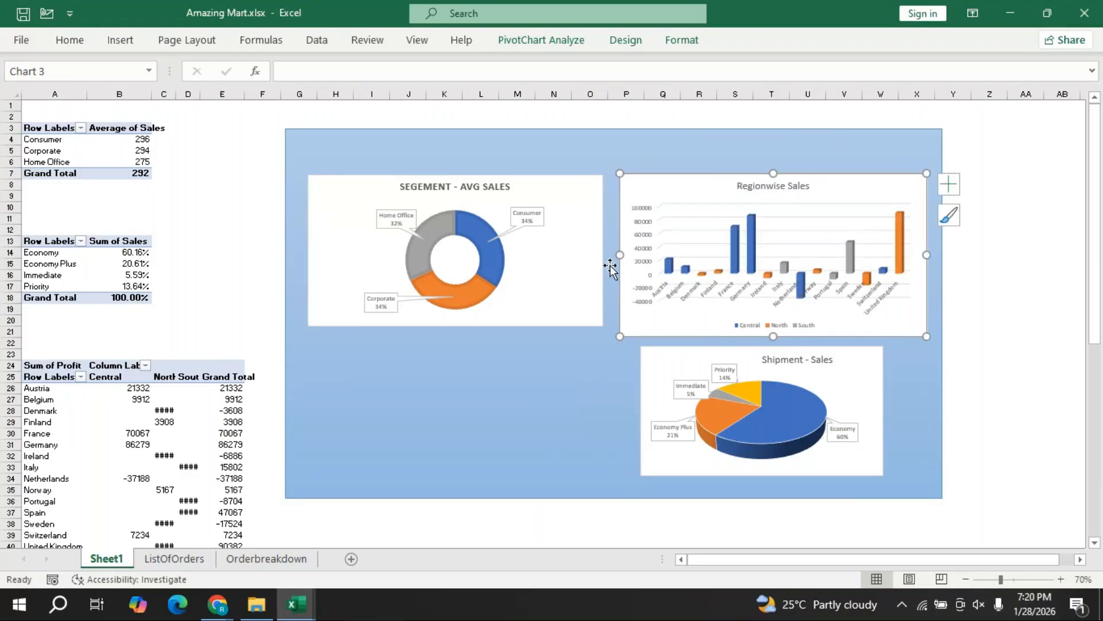
- Widen the segment doughnut chart on both sides and extend its lower edge to about row 21, level with the Regionwise Sales chart
{"action": "left_click", "coordinate": [591, 246]}
{"action": "left_click_drag", "start_coordinate": [601, 246], "coordinate": [607, 247]}
{"action": "left_click_drag", "start_coordinate": [307, 249], "coordinate": [295, 247]}
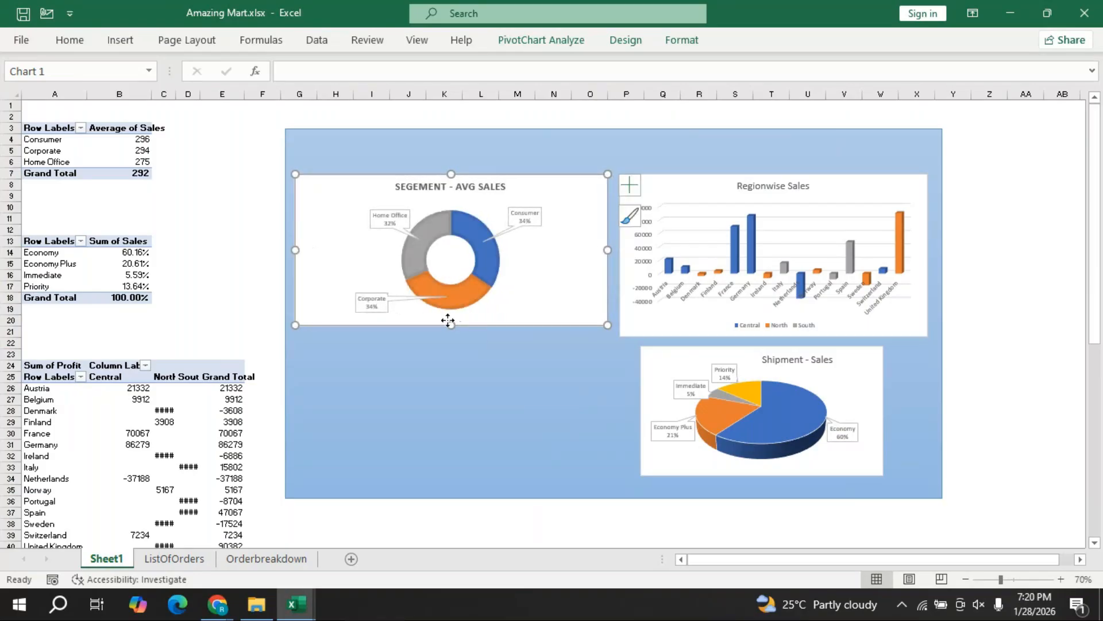
{"action": "left_click_drag", "start_coordinate": [450, 324], "coordinate": [452, 339]}
- Enlarge the Shipment - Sales pie chart to match the Regionwise Sales chart's width and nearly reach the rectangle's lower edge
{"action": "left_click", "coordinate": [744, 359]}
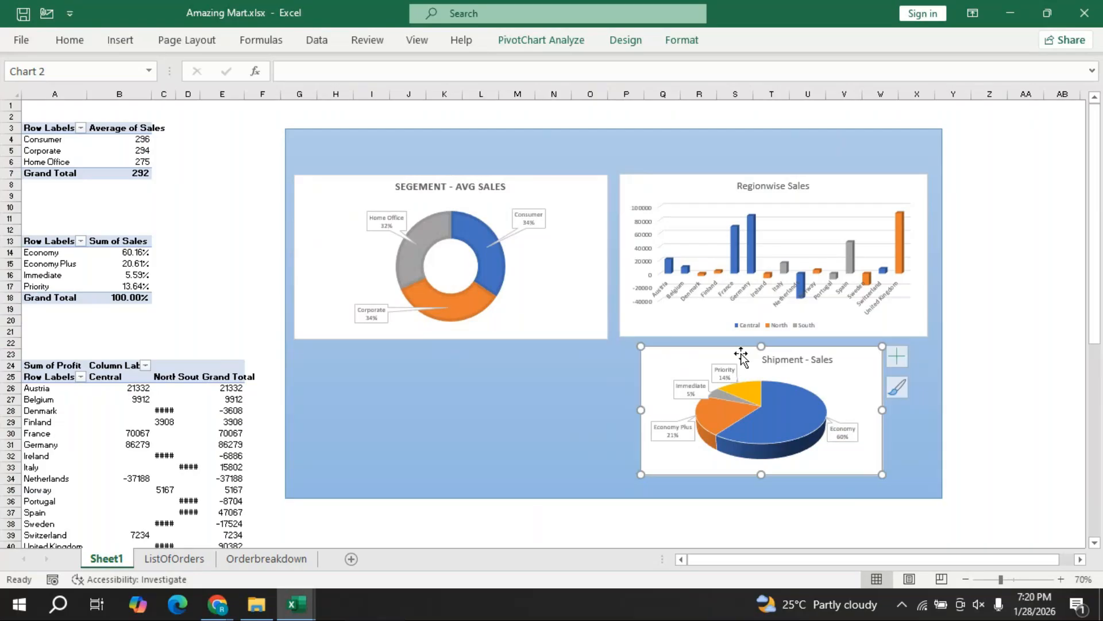
{"action": "left_click_drag", "start_coordinate": [641, 409], "coordinate": [622, 405]}
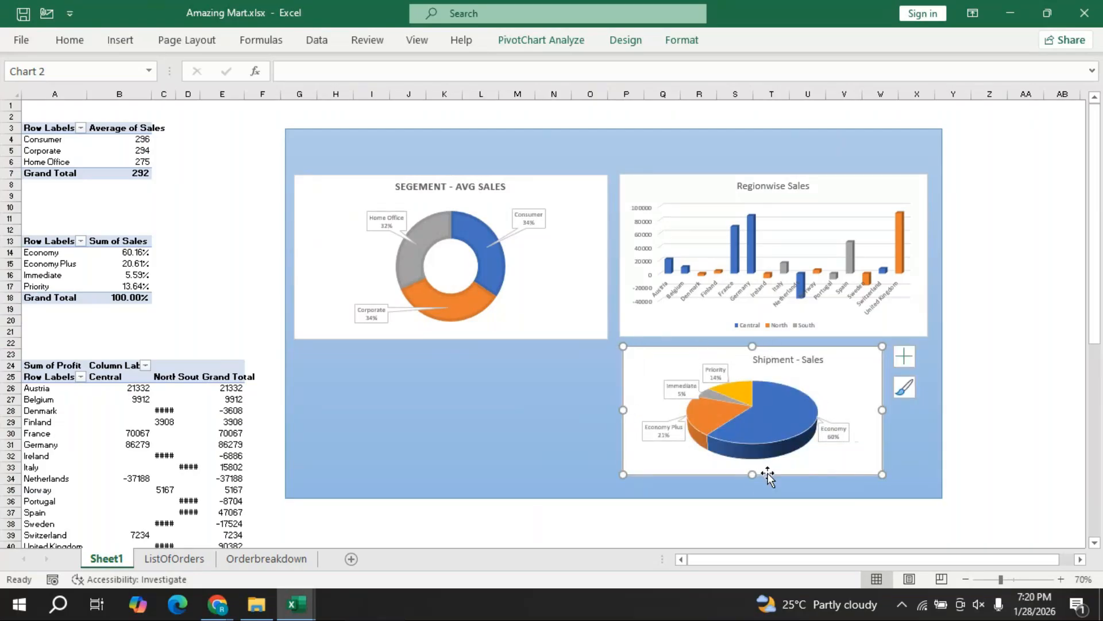
{"action": "left_click_drag", "start_coordinate": [753, 474], "coordinate": [756, 487]}
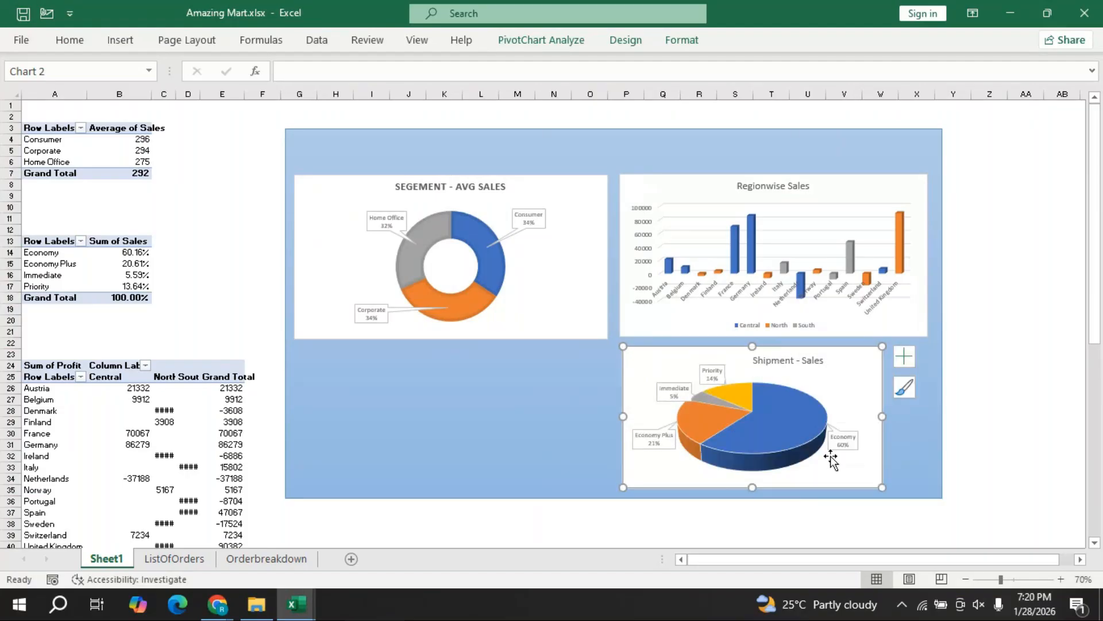
{"action": "left_click_drag", "start_coordinate": [883, 415], "coordinate": [930, 415]}
- Bring the Category - Regionwise Sales chart to the front and move it up onto the blue rectangle, beside the Shipment - Sales pie chart
{"action": "left_click_drag", "start_coordinate": [1095, 266], "coordinate": [1099, 395]}
{"action": "left_click", "coordinate": [554, 362]}
{"action": "left_click_drag", "start_coordinate": [554, 362], "coordinate": [553, 217]}
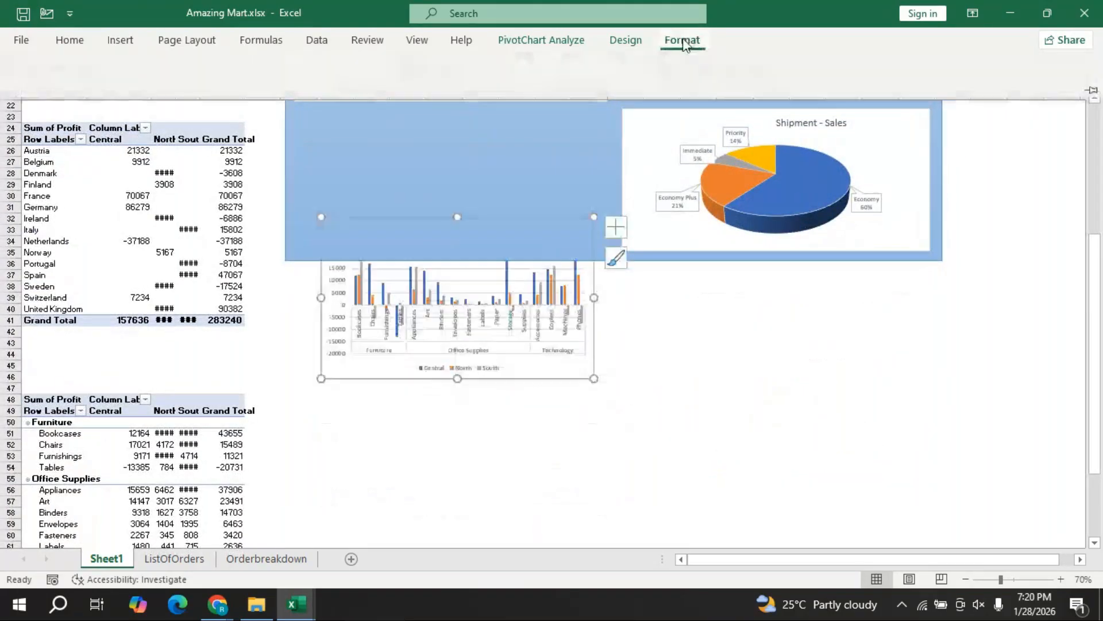
{"action": "left_click", "coordinate": [682, 40]}
{"action": "left_click", "coordinate": [798, 65]}
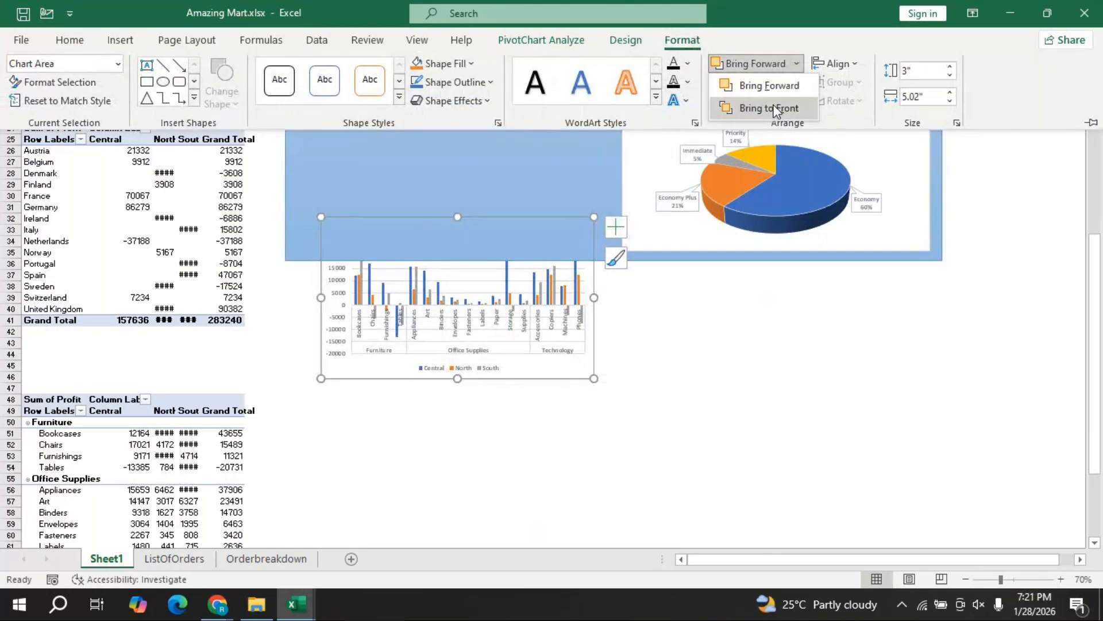
{"action": "left_click", "coordinate": [776, 109]}
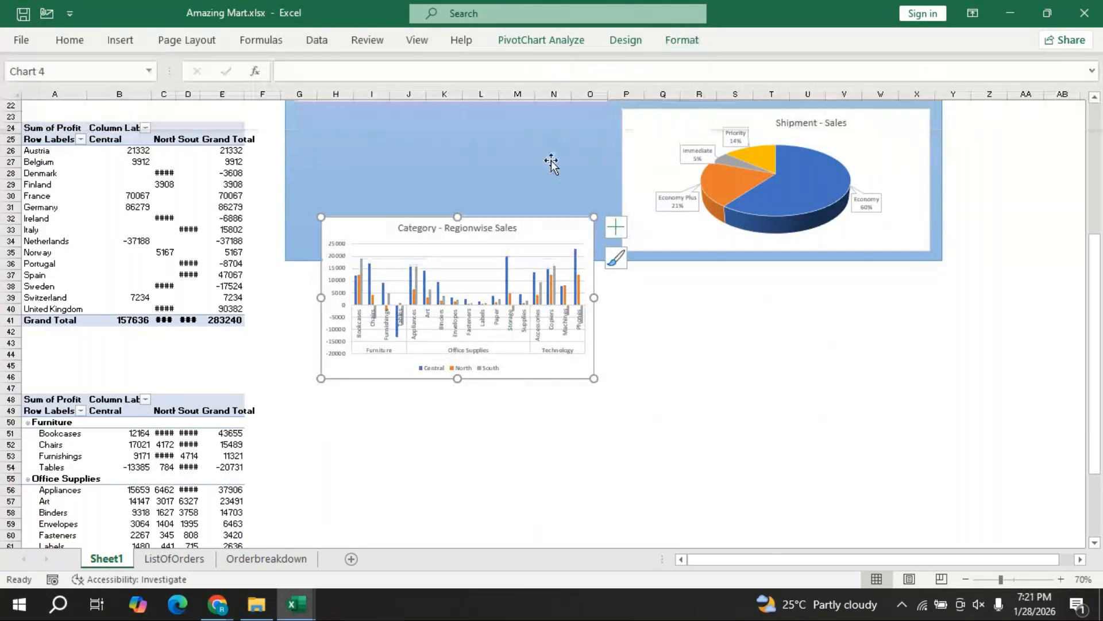
{"action": "left_click_drag", "start_coordinate": [577, 231], "coordinate": [592, 142]}
- Move the Category - Regionwise Sales chart directly below the segment doughnut chart and shorten the doughnut chart to end at about row 19
{"action": "left_click_drag", "start_coordinate": [1099, 265], "coordinate": [1099, 163]}
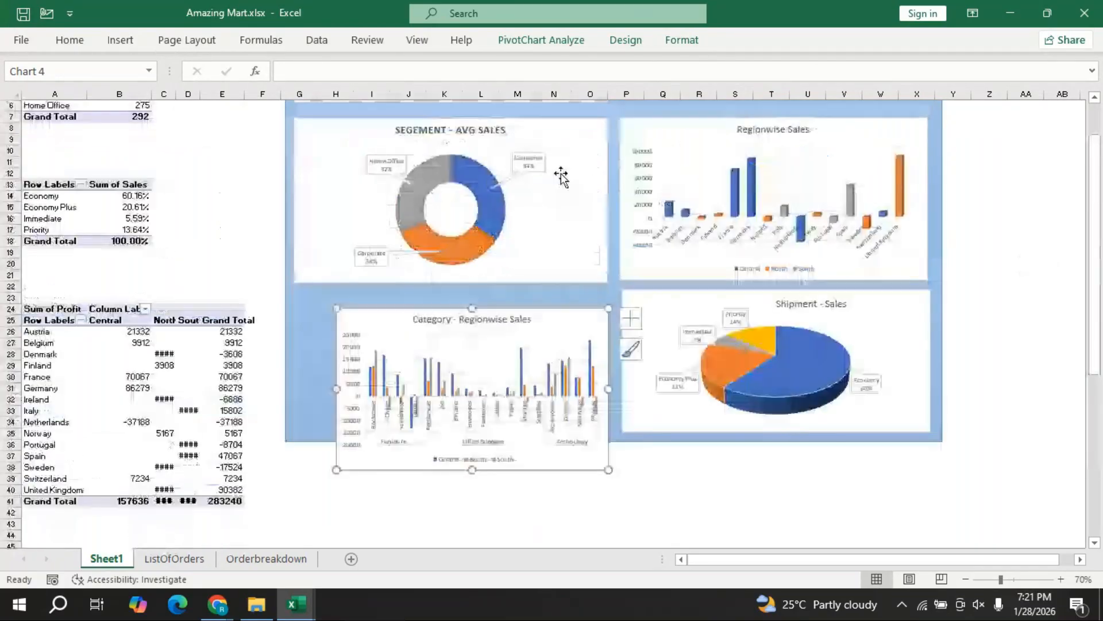
{"action": "left_click", "coordinate": [576, 175]}
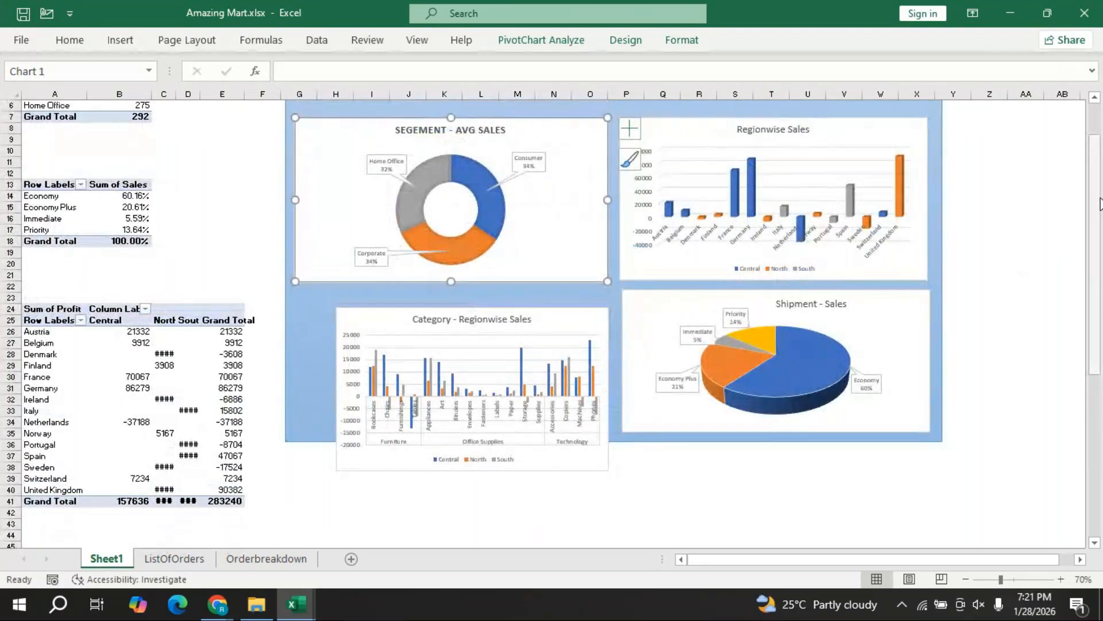
{"action": "left_click_drag", "start_coordinate": [1099, 204], "coordinate": [1098, 150]}
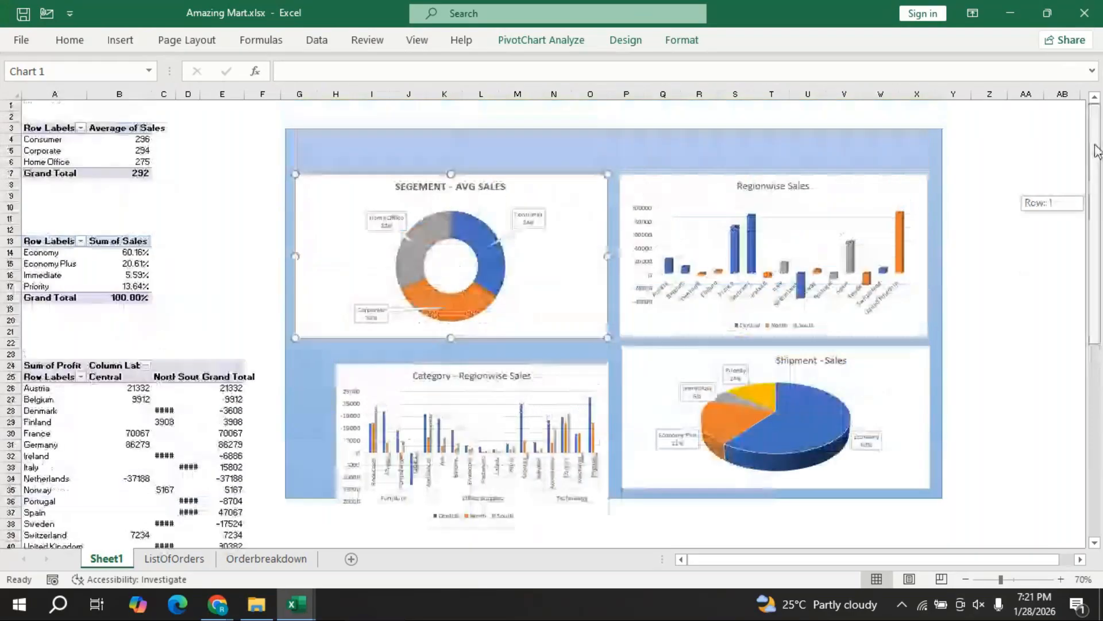
{"action": "left_click", "coordinate": [567, 382]}
{"action": "left_click_drag", "start_coordinate": [568, 383], "coordinate": [537, 359]}
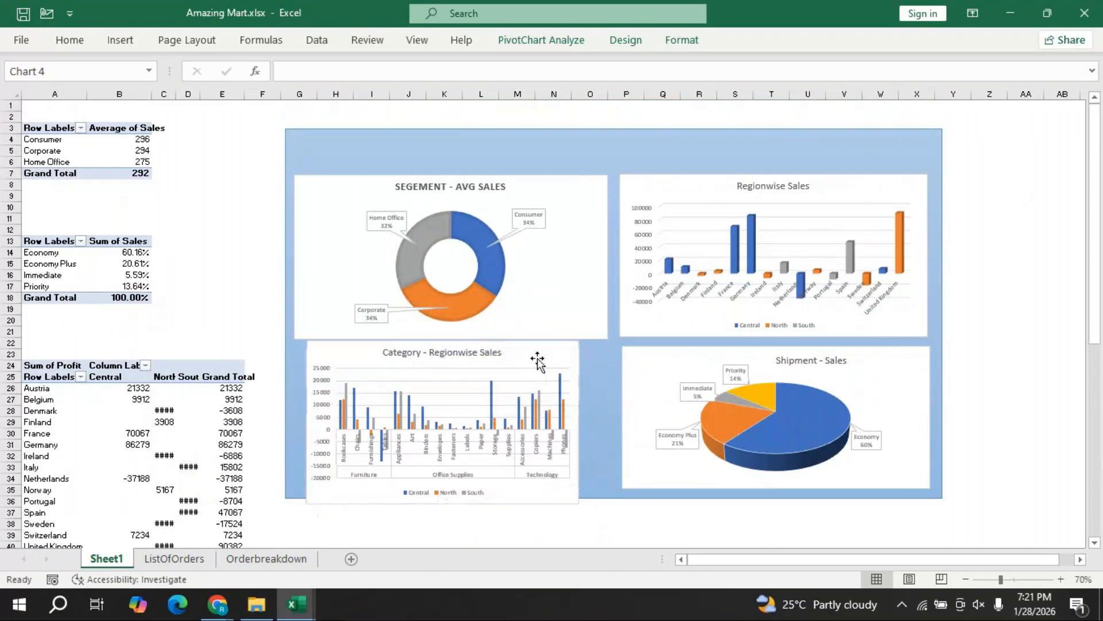
{"action": "left_click", "coordinate": [573, 240]}
{"action": "left_click_drag", "start_coordinate": [450, 337], "coordinate": [449, 316]}
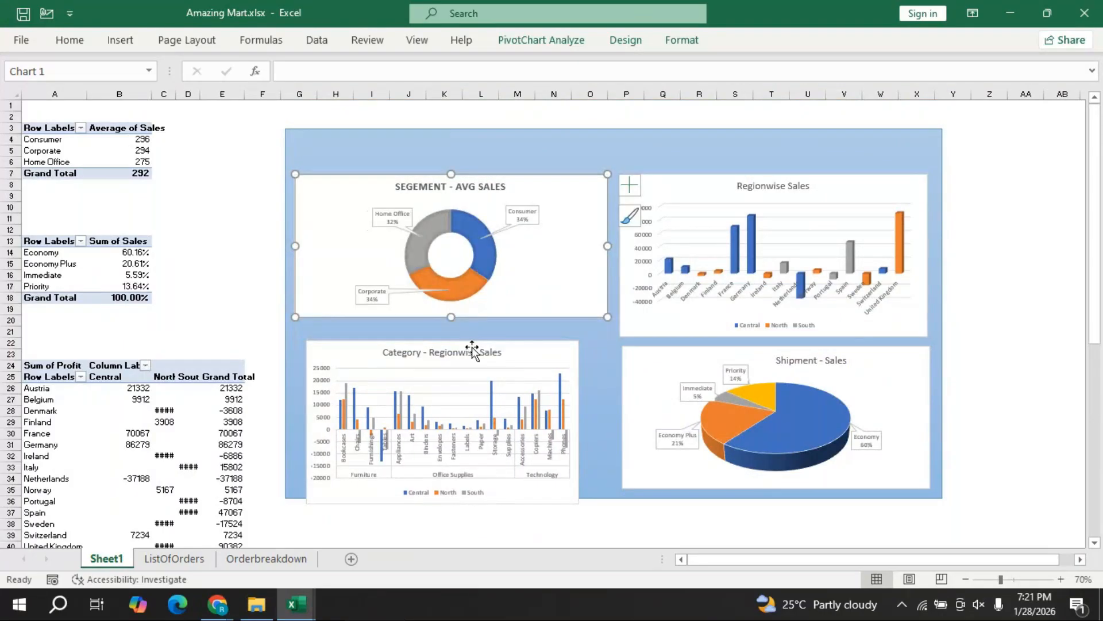
- Align the Category - Regionwise Sales chart under the doughnut chart, widen it to match, and extend it almost to the rectangle's lower edge
{"action": "left_click", "coordinate": [532, 358]}
{"action": "left_click_drag", "start_coordinate": [534, 361], "coordinate": [522, 344]}
{"action": "left_click_drag", "start_coordinate": [567, 405], "coordinate": [608, 398]}
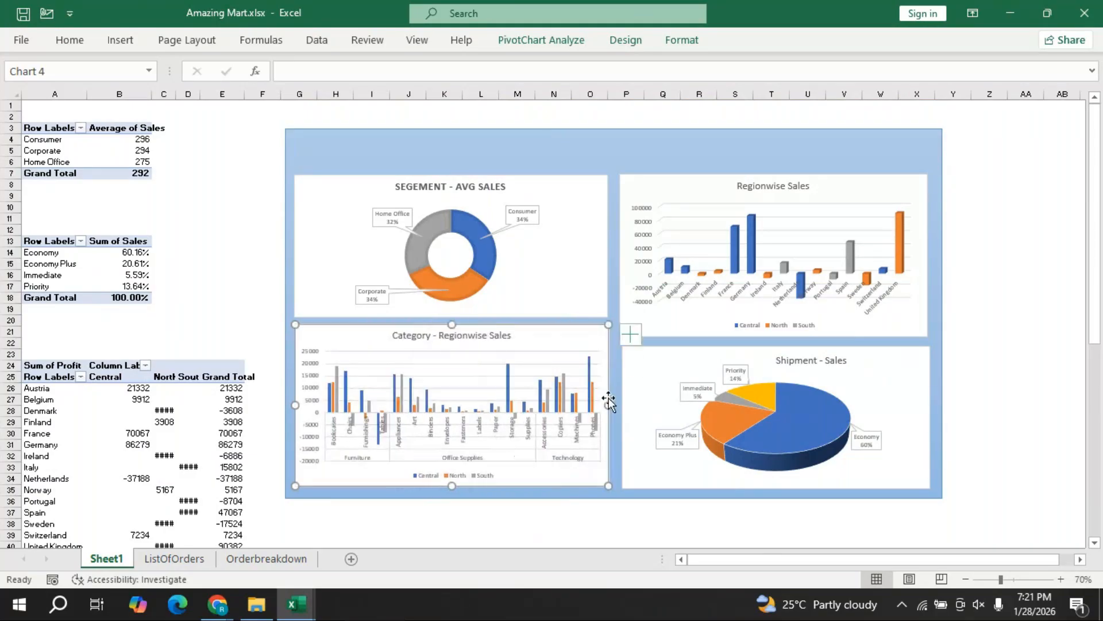
{"action": "left_click_drag", "start_coordinate": [450, 486], "coordinate": [450, 493]}
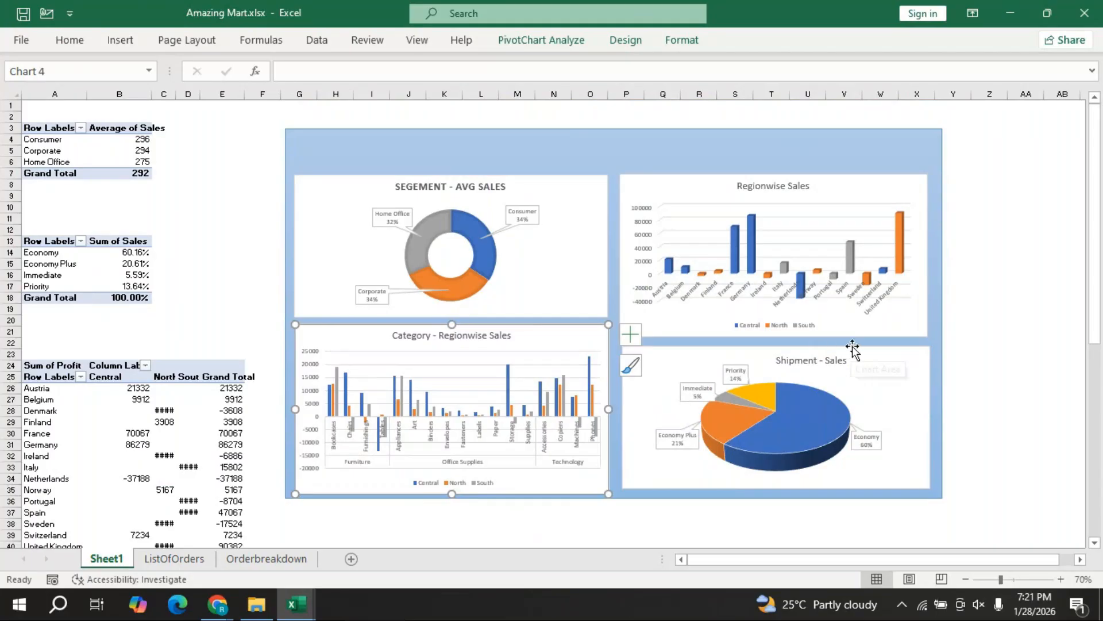
- Adjust the heights of the Shipment - Sales and Regionwise Sales charts so they fill the rectangle with only a narrow gap between them
{"action": "left_click", "coordinate": [859, 351]}
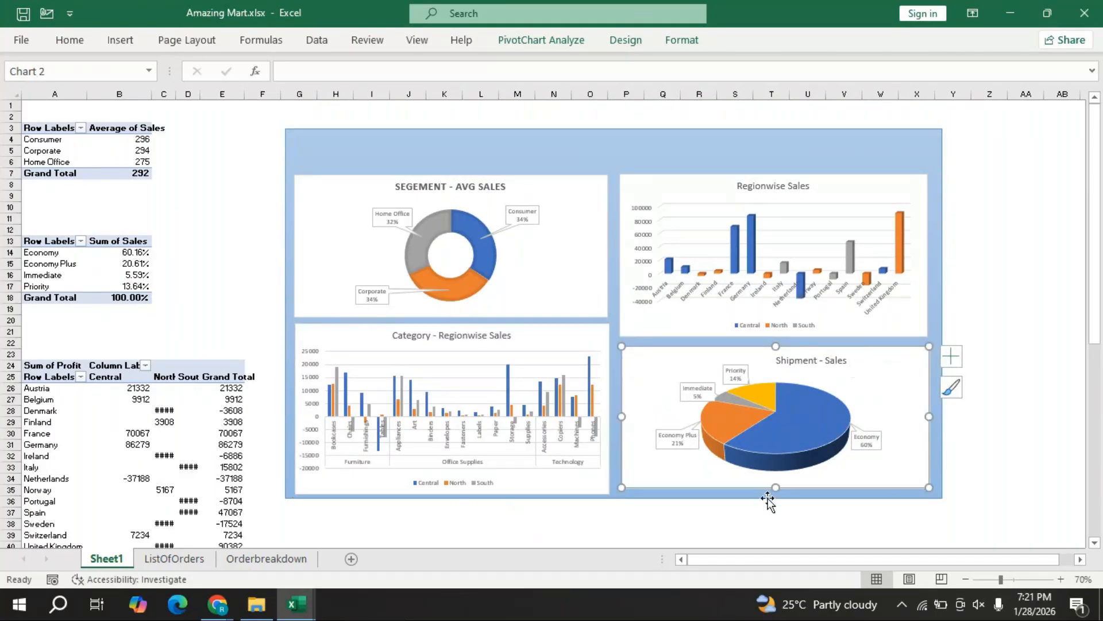
{"action": "left_click_drag", "start_coordinate": [776, 488], "coordinate": [776, 492]}
{"action": "left_click_drag", "start_coordinate": [776, 362], "coordinate": [772, 344]}
{"action": "left_click", "coordinate": [823, 323]}
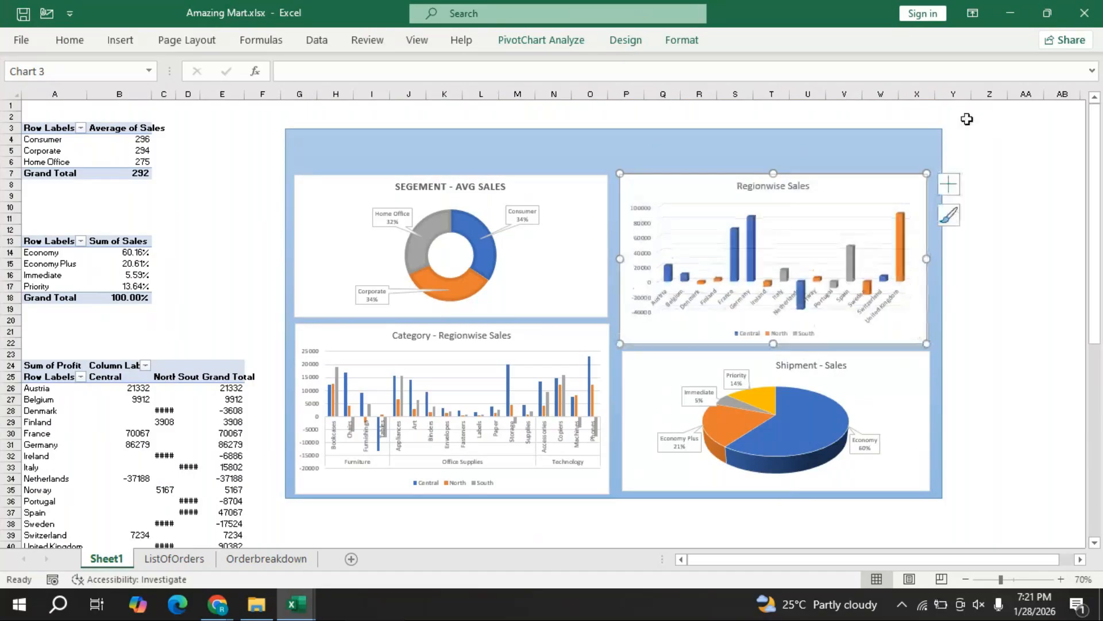
- Restyle the background rectangle with the intense blue theme shape style that matches its current light blue hue
{"action": "left_click", "coordinate": [532, 135]}
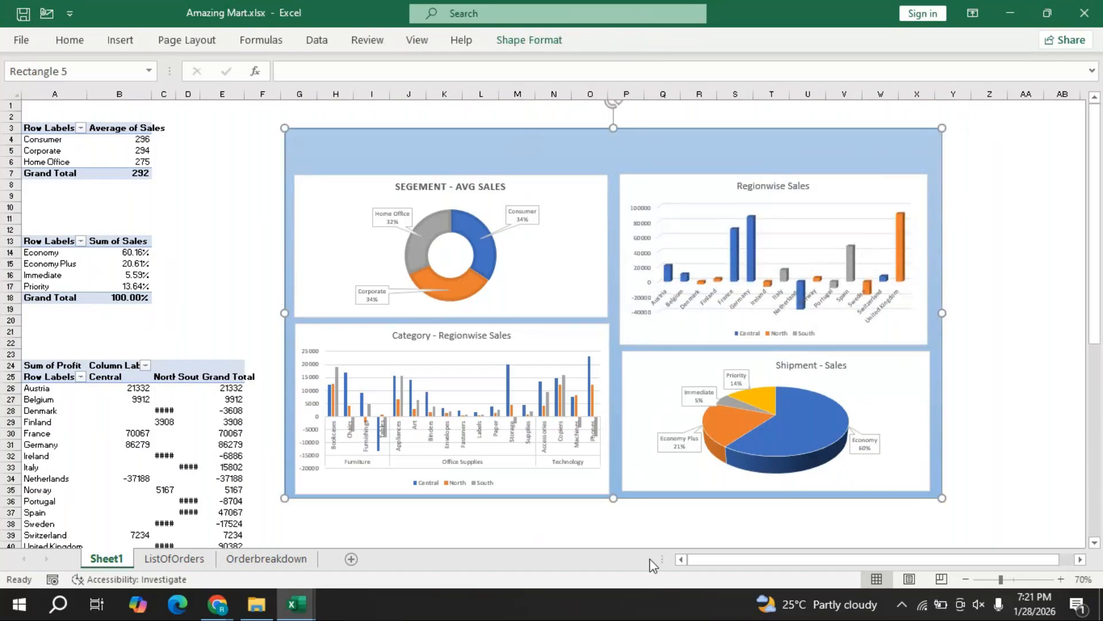
{"action": "left_click", "coordinate": [1028, 185]}
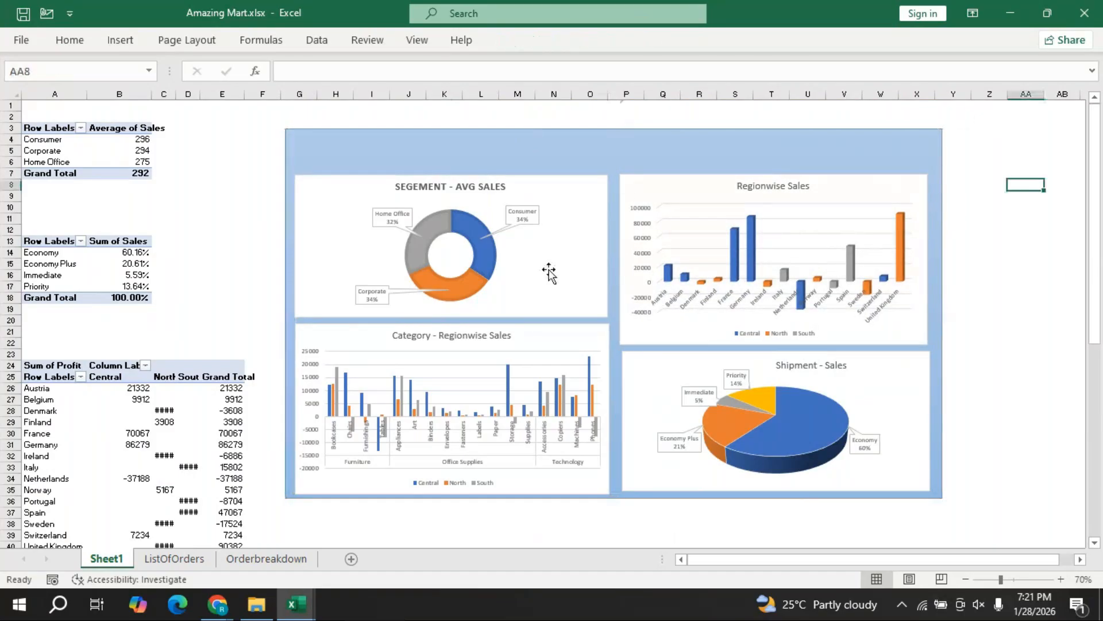
{"action": "left_click", "coordinate": [610, 153]}
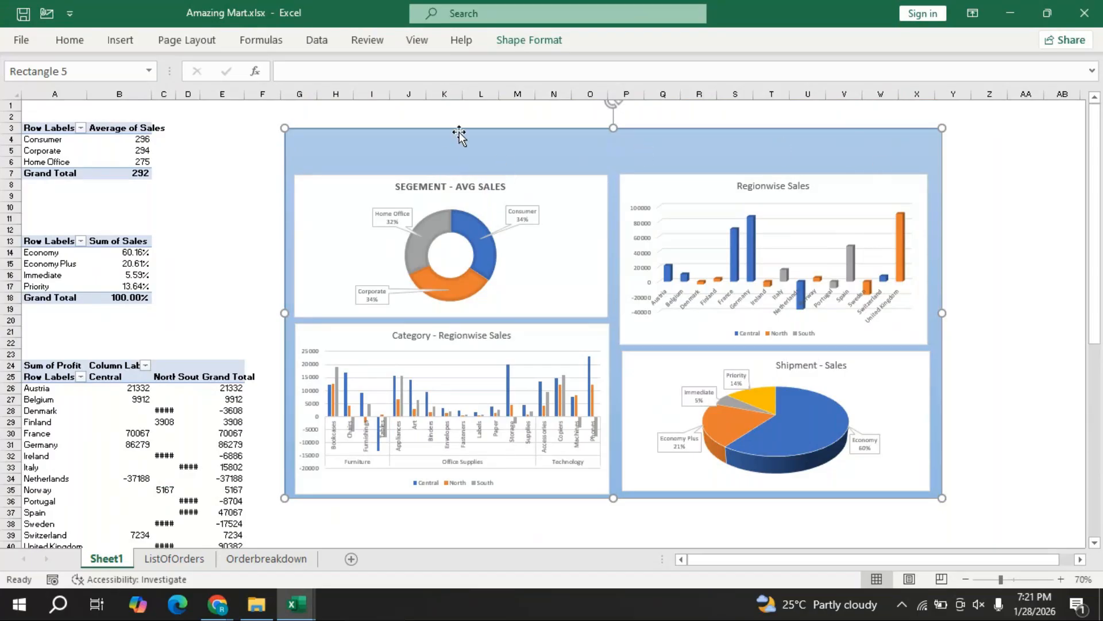
{"action": "left_click", "coordinate": [536, 42]}
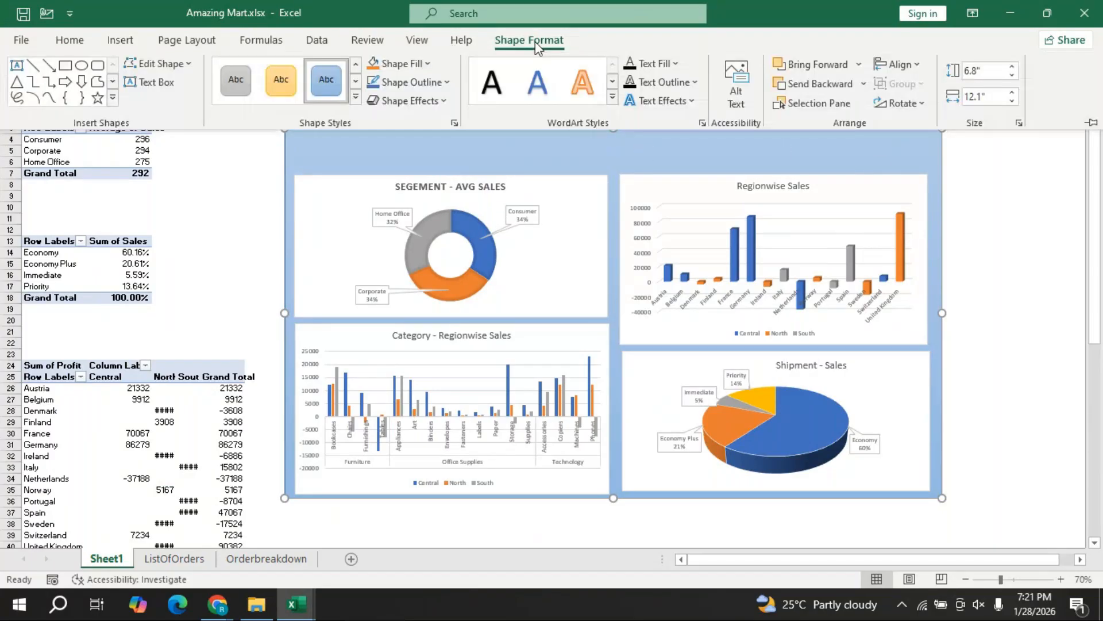
{"action": "left_click", "coordinate": [356, 98]}
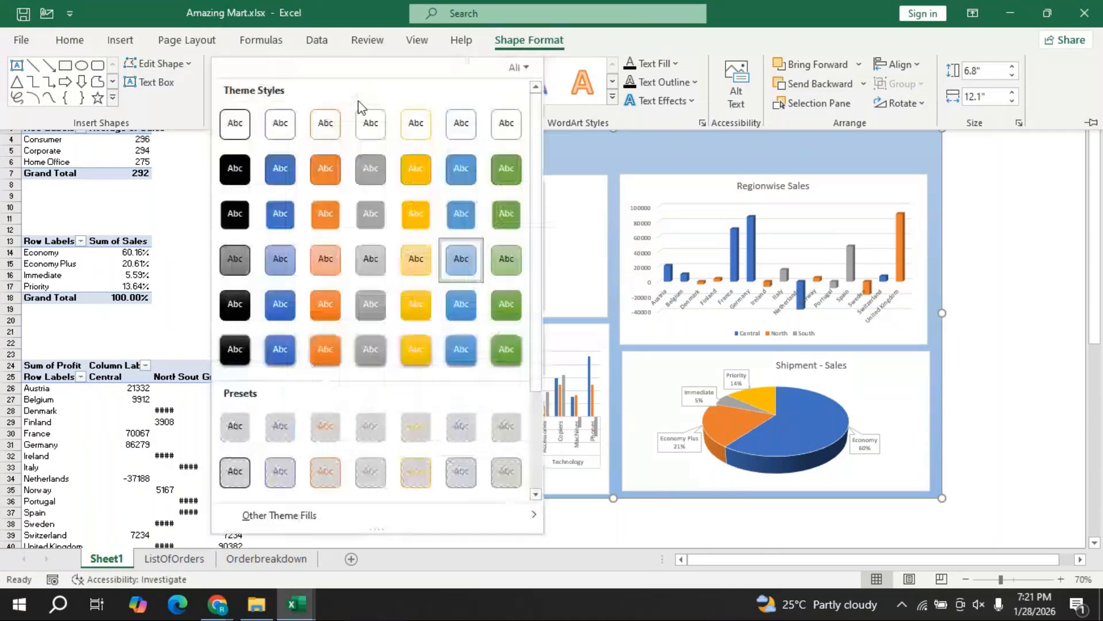
{"action": "left_click", "coordinate": [466, 343]}
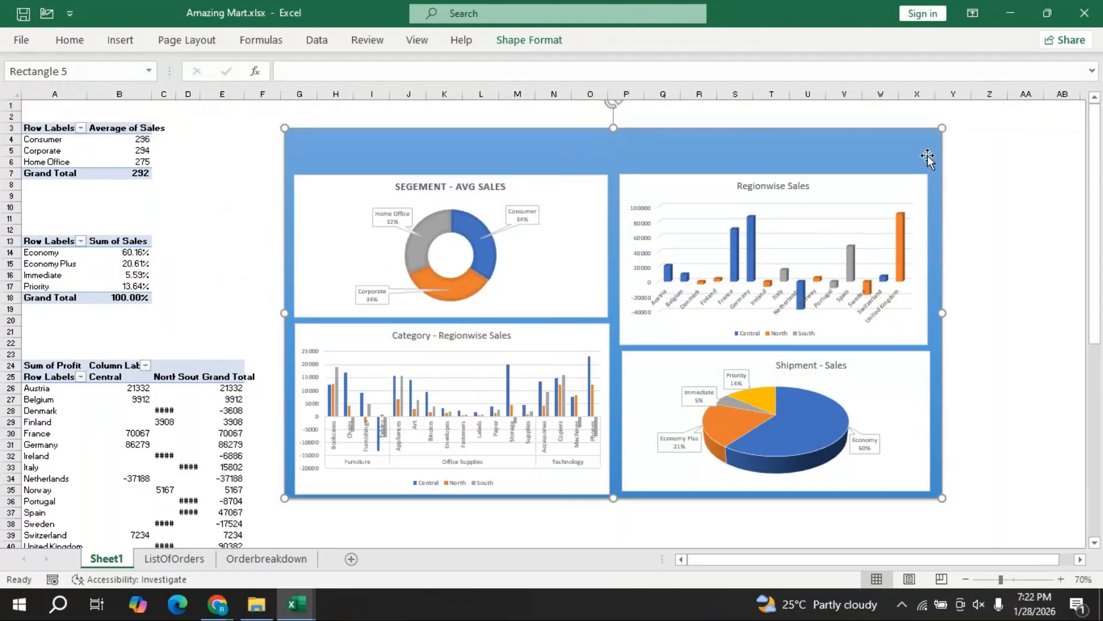
{"action": "left_click", "coordinate": [1026, 184]}
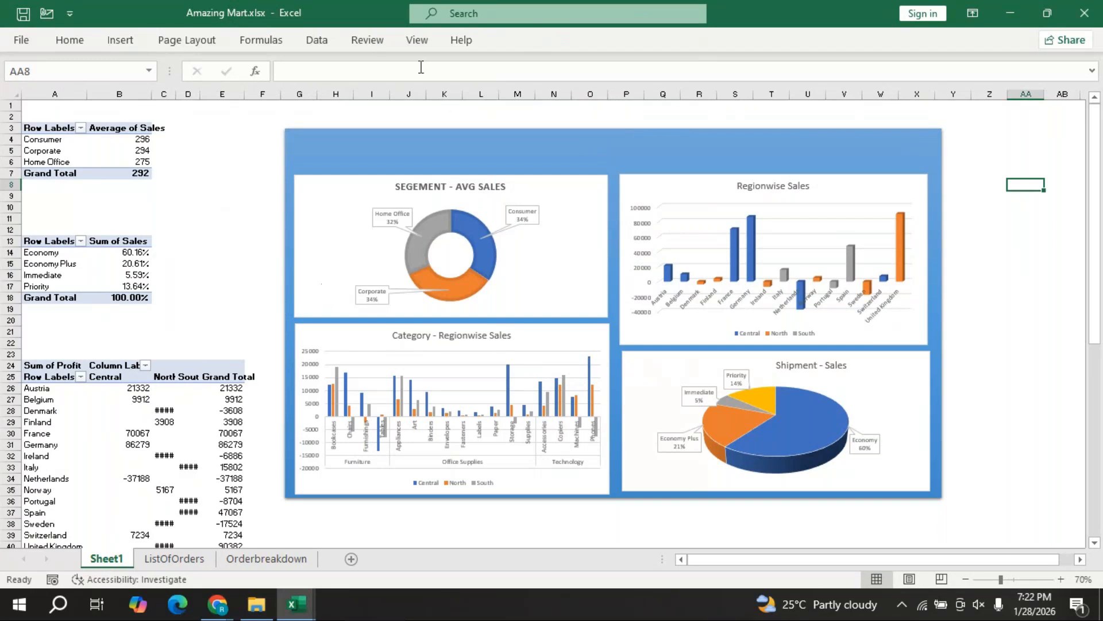
- Fill the entire worksheet with the lightest green theme color
{"action": "left_click", "coordinate": [8, 92]}
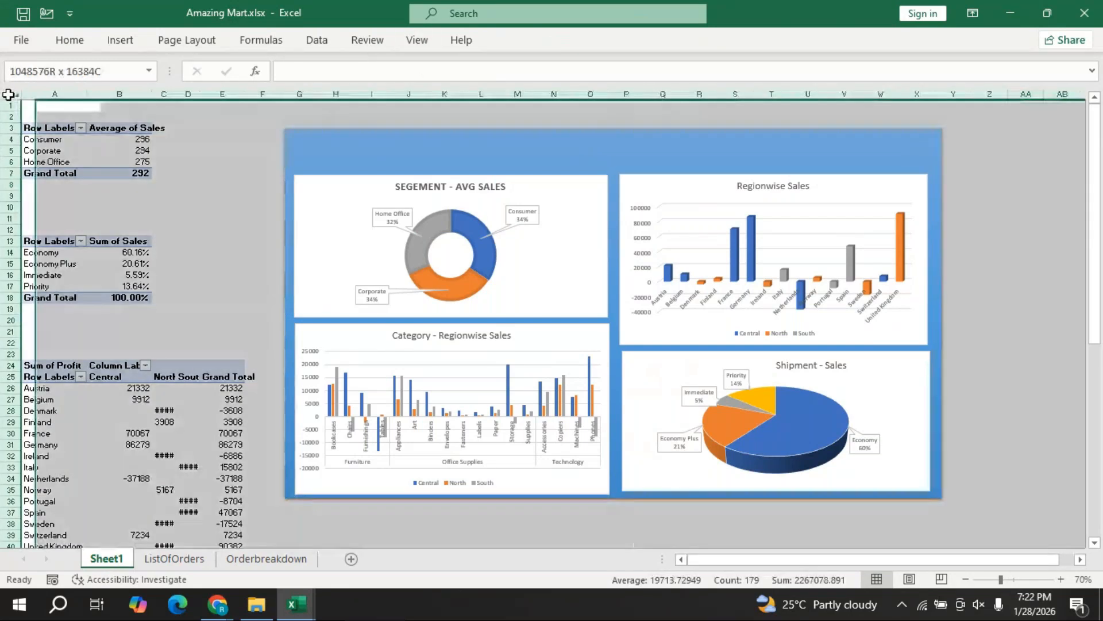
{"action": "left_click", "coordinate": [73, 42]}
{"action": "left_click", "coordinate": [222, 98]}
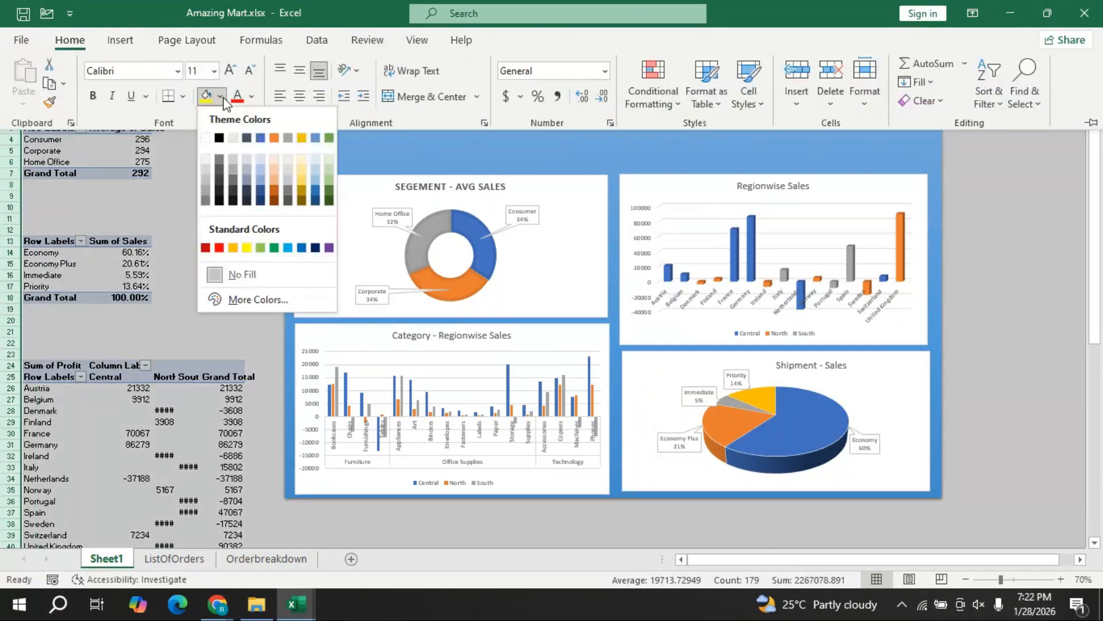
{"action": "left_click", "coordinate": [285, 158]}
{"action": "key", "text": "ctrl+F1"}
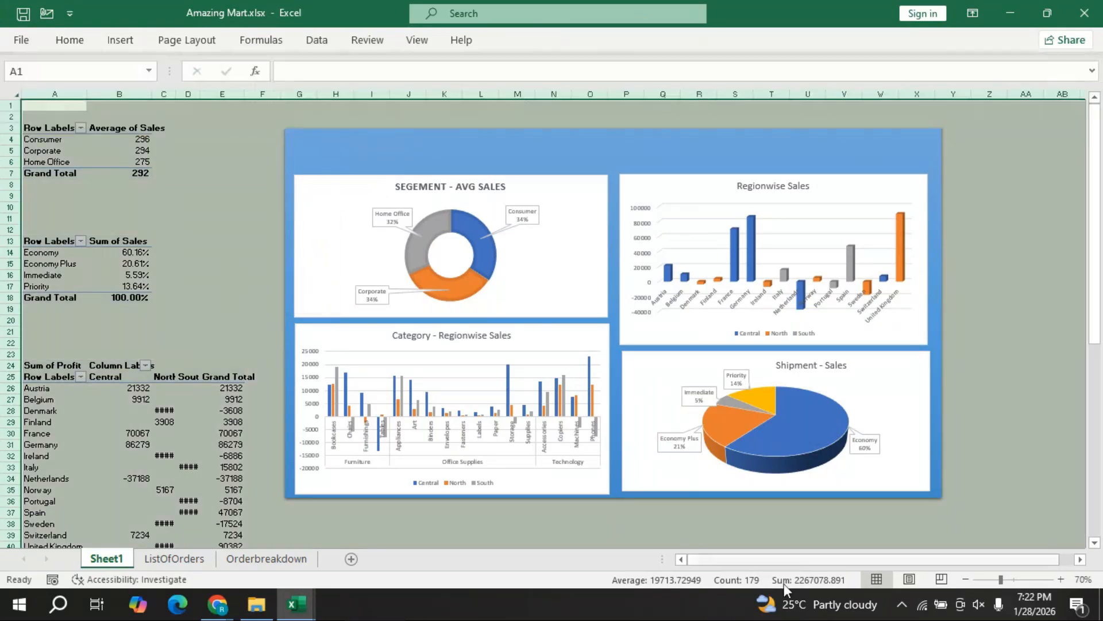
{"action": "left_click", "coordinate": [623, 525]}
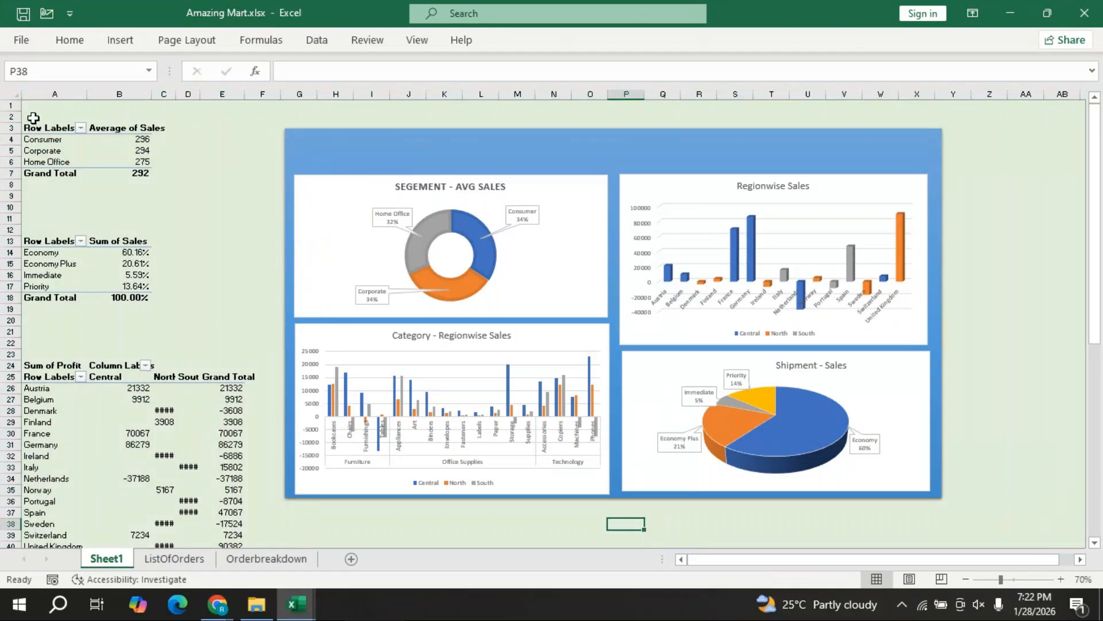
- Fill the entire worksheet with the lightest blue theme color
{"action": "left_click", "coordinate": [14, 93]}
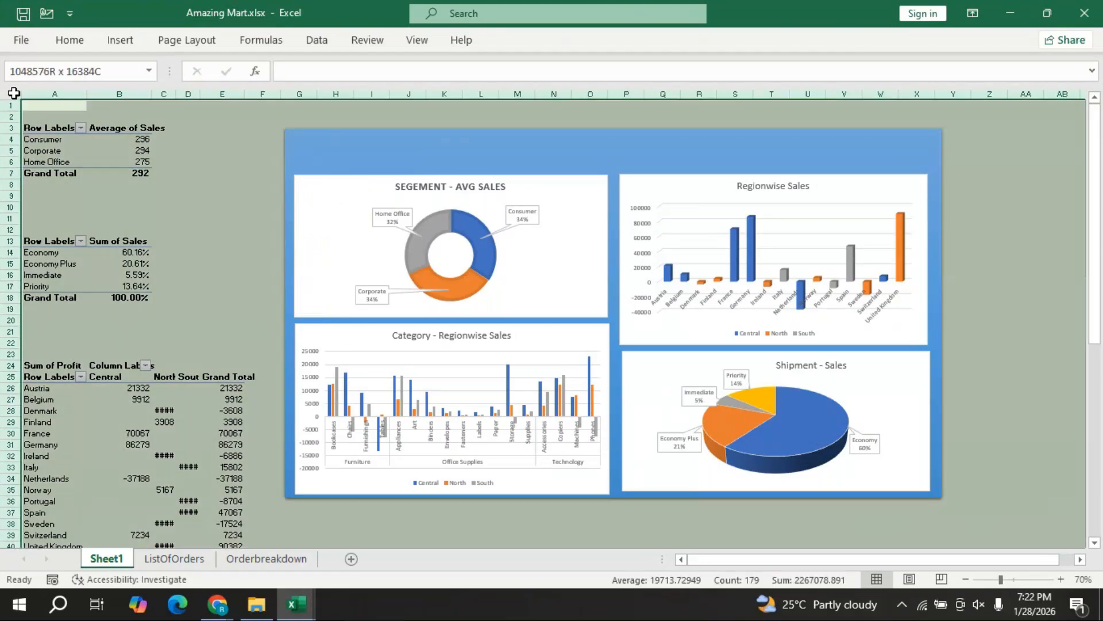
{"action": "left_click", "coordinate": [69, 40]}
{"action": "left_click", "coordinate": [223, 97]}
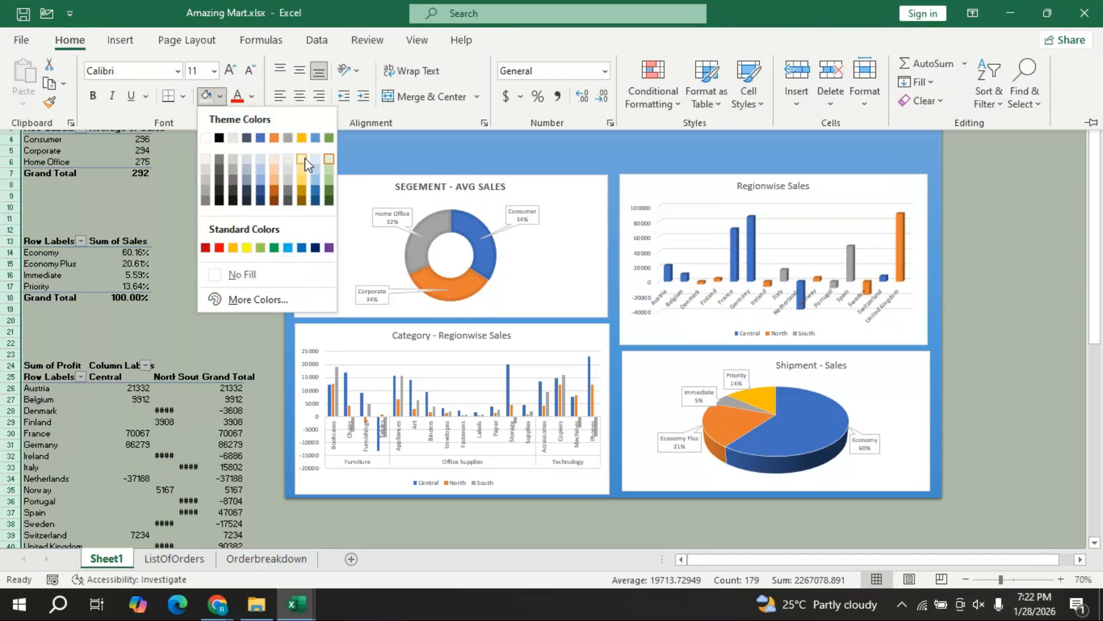
{"action": "left_click", "coordinate": [316, 159]}
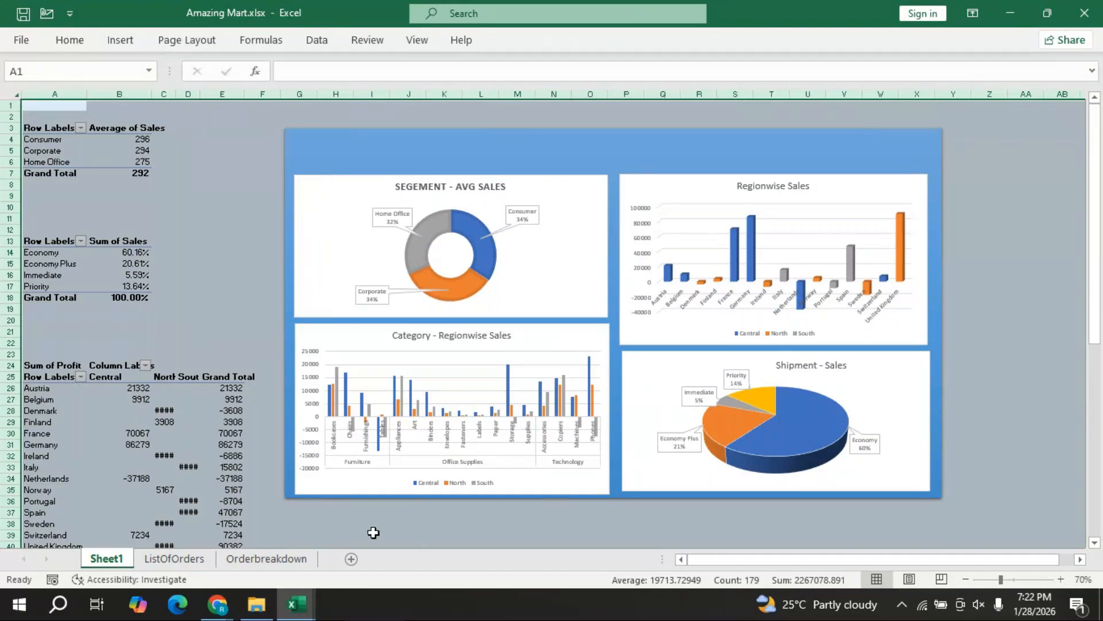
{"action": "left_click", "coordinate": [373, 534]}
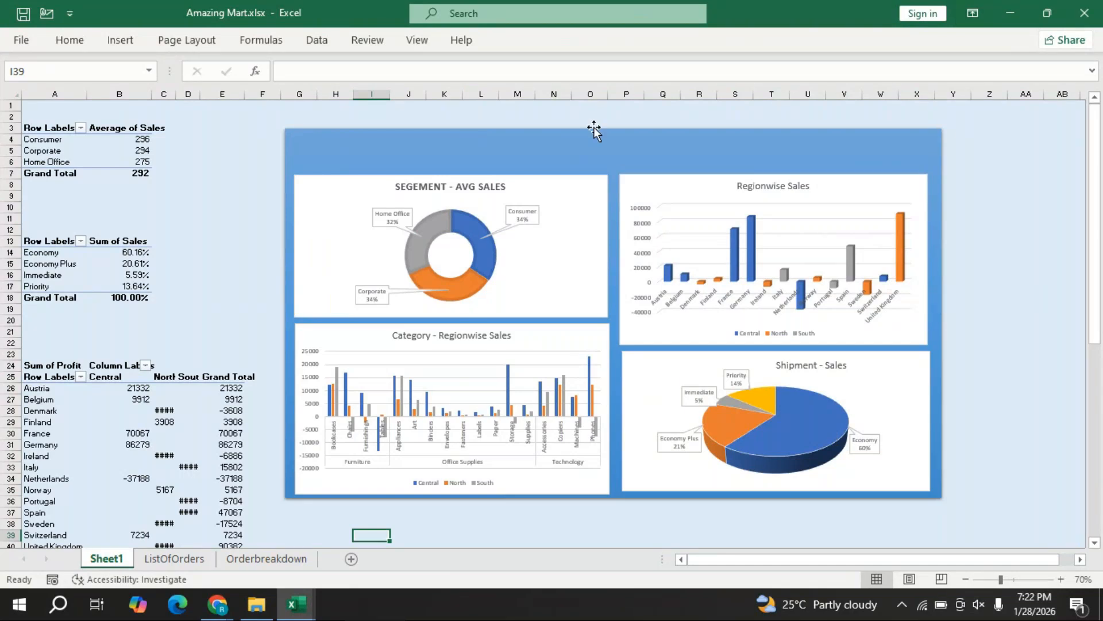
- Extend the background rectangle down to about row 39 and move all four charts down together about three rows, close to its lower edge
{"action": "left_click", "coordinate": [616, 168]}
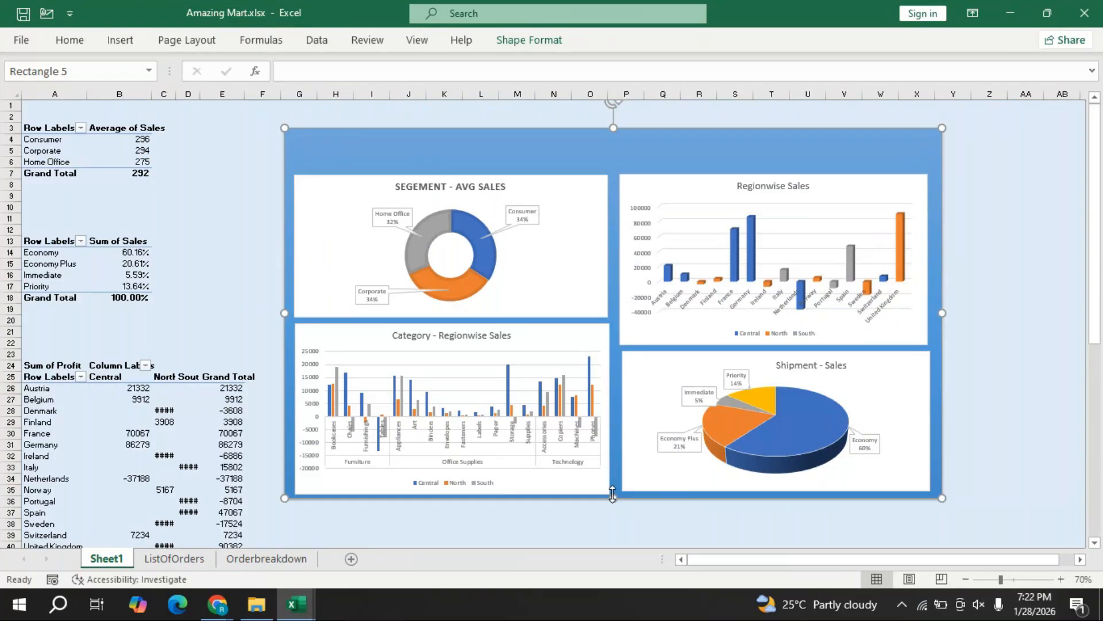
{"action": "left_click_drag", "start_coordinate": [613, 497], "coordinate": [613, 535]}
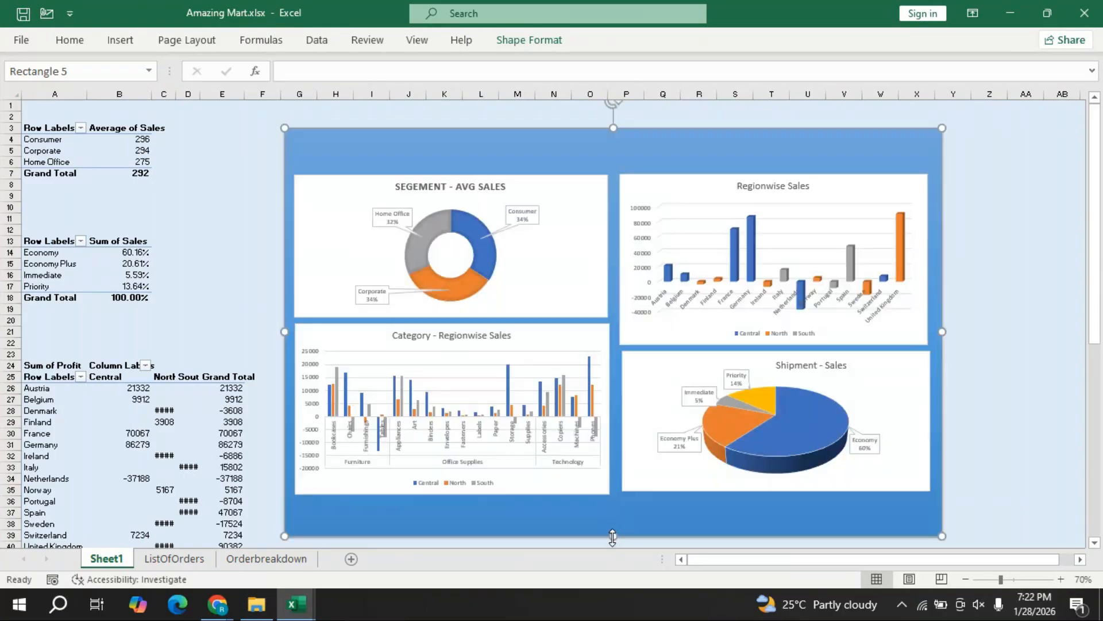
{"action": "left_click", "coordinate": [585, 294]}
{"action": "left_click", "coordinate": [597, 339], "text": "ctrl"}
{"action": "left_click", "coordinate": [627, 357], "text": "ctrl"}
{"action": "left_click", "coordinate": [636, 192], "text": "ctrl"}
{"action": "key", "text": "Down"}
{"action": "key", "text": "Down"}
{"action": "key", "text": "Down"}
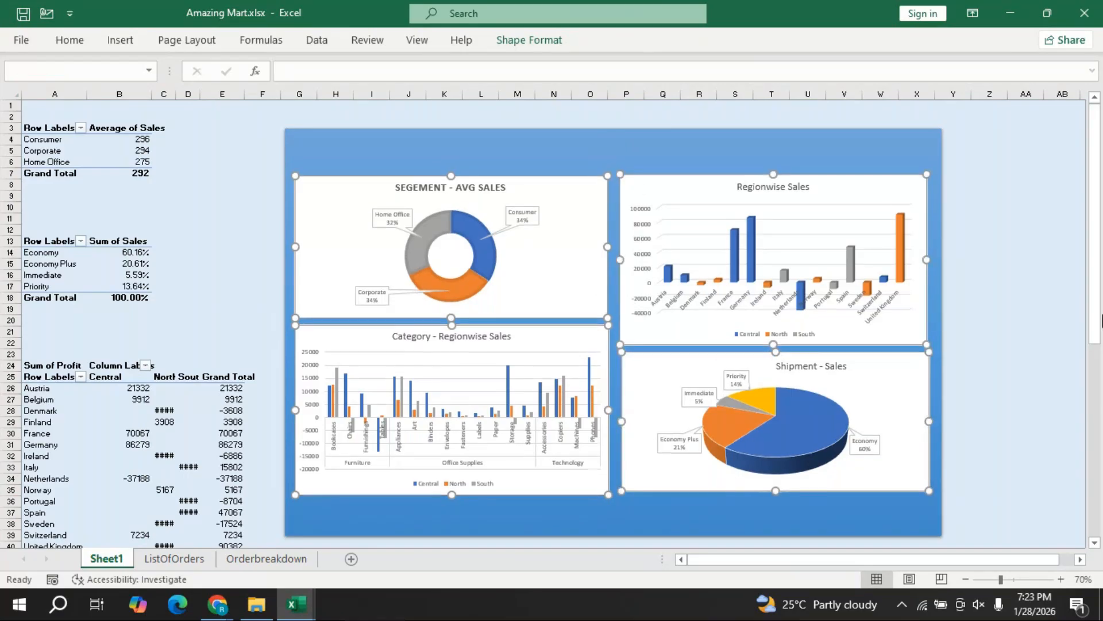
{"action": "key", "text": "Down"}
{"action": "key", "text": "Down"}
{"action": "key", "text": "Down"}
{"action": "key", "text": "Down"}
{"action": "key", "text": "Down"}
{"action": "key", "text": "Down"}
{"action": "key", "text": "Down"}
{"action": "key", "text": "Down"}
{"action": "key", "text": "Down"}
{"action": "key", "text": "Down"}
{"action": "key", "text": "Down"}
{"action": "key", "text": "Down"}
{"action": "key", "text": "Down"}
{"action": "key", "text": "Down"}
{"action": "key", "text": "Down"}
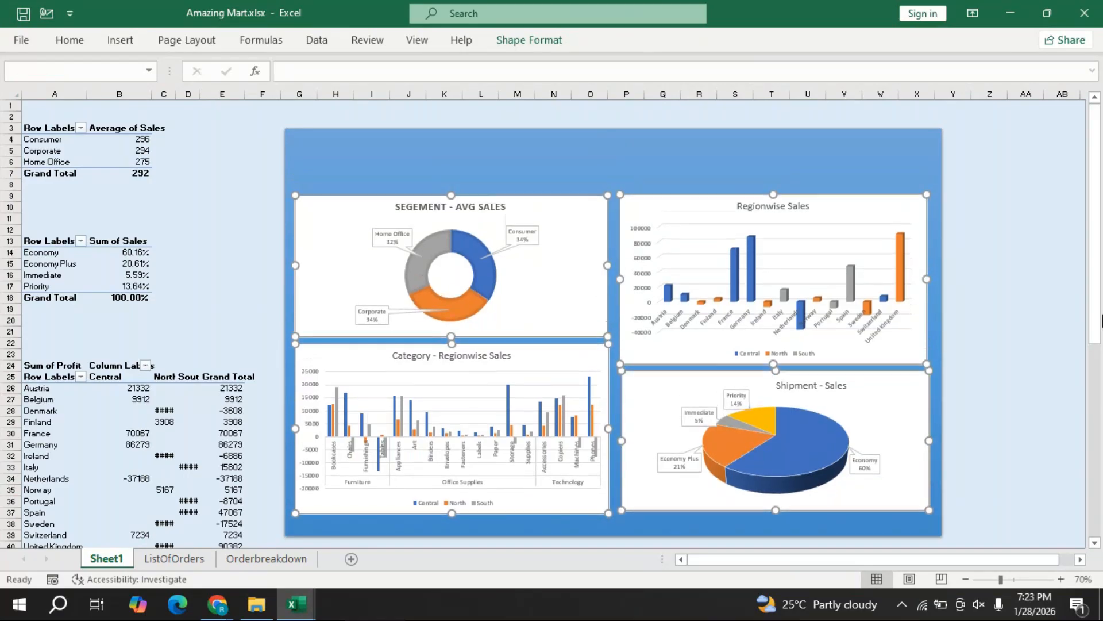
{"action": "key", "text": "Down"}
{"action": "key", "text": "Down"}
{"action": "key", "text": "Down"}
{"action": "key", "text": "Down"}
{"action": "key", "text": "Down"}
{"action": "key", "text": "Down"}
{"action": "key", "text": "Down"}
{"action": "key", "text": "Down"}
{"action": "key", "text": "Down"}
{"action": "key", "text": "Down"}
{"action": "key", "text": "Down"}
{"action": "key", "text": "Down"}
{"action": "key", "text": "Down"}
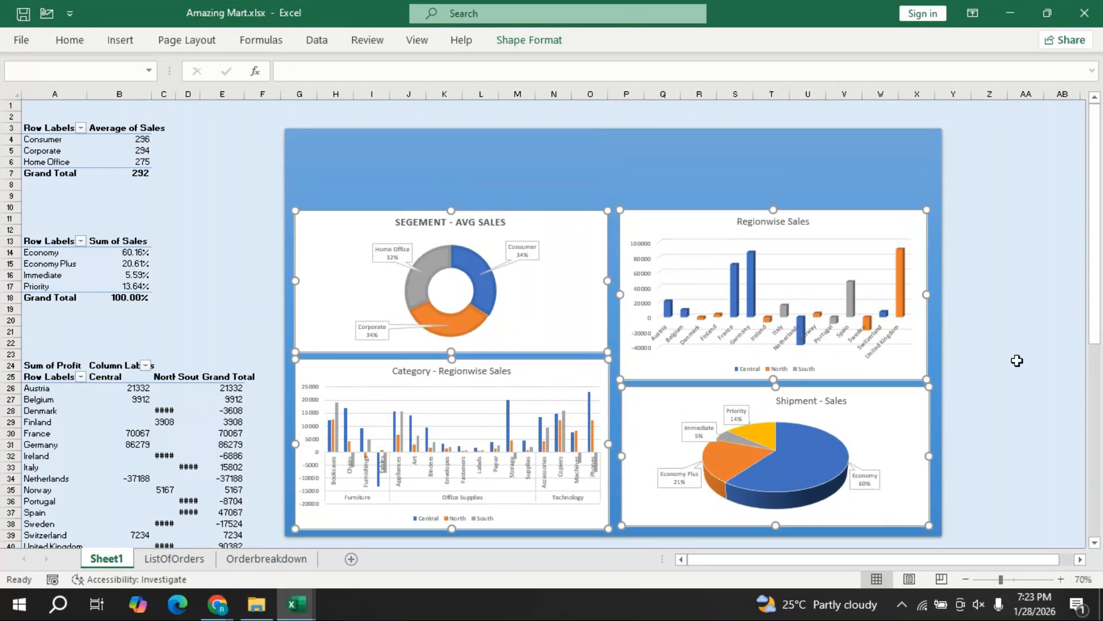
{"action": "left_click", "coordinate": [725, 165]}
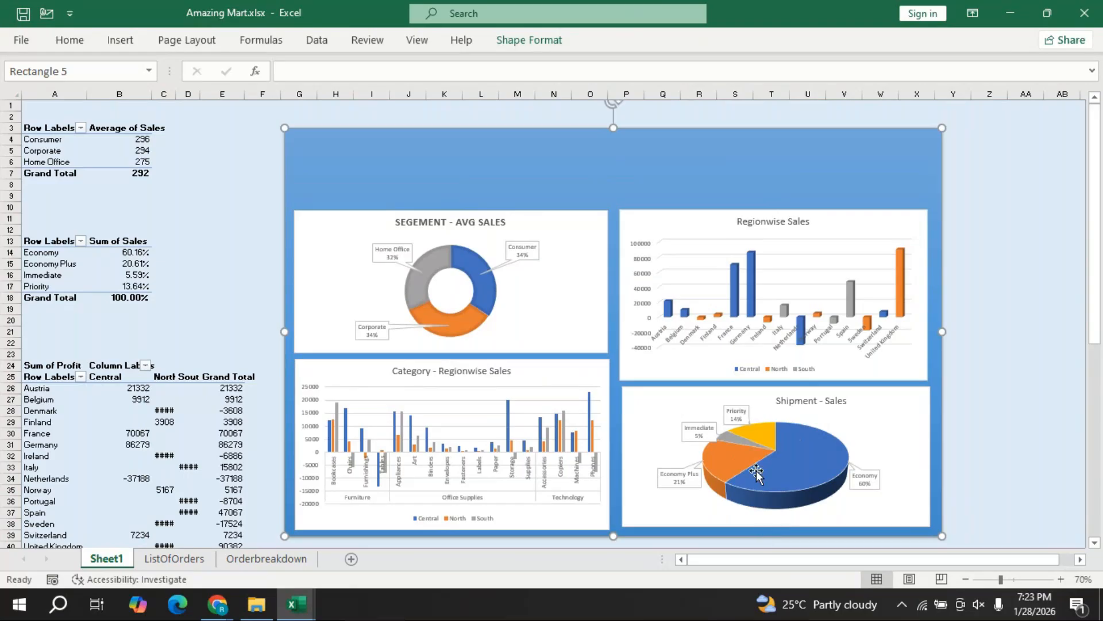
- Lengthen the Shipment - Sales chart slightly downward and raise the background rectangle's upper edge to the start of row 2
{"action": "left_click", "coordinate": [667, 396]}
{"action": "left_click_drag", "start_coordinate": [769, 525], "coordinate": [770, 529]}
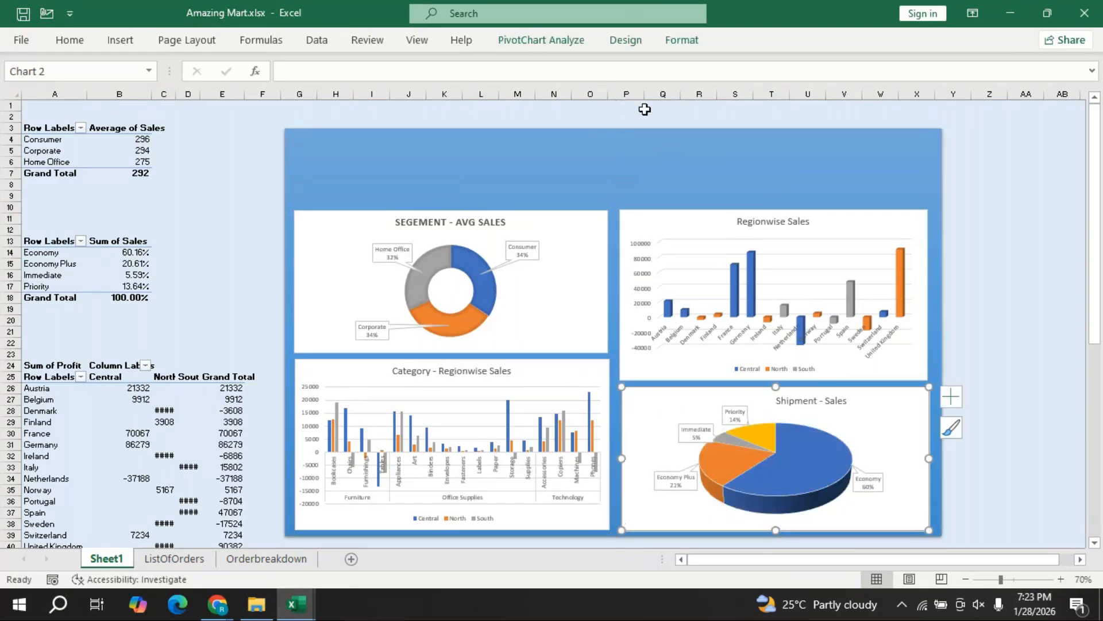
{"action": "left_click", "coordinate": [618, 138]}
{"action": "left_click_drag", "start_coordinate": [612, 128], "coordinate": [613, 110]}
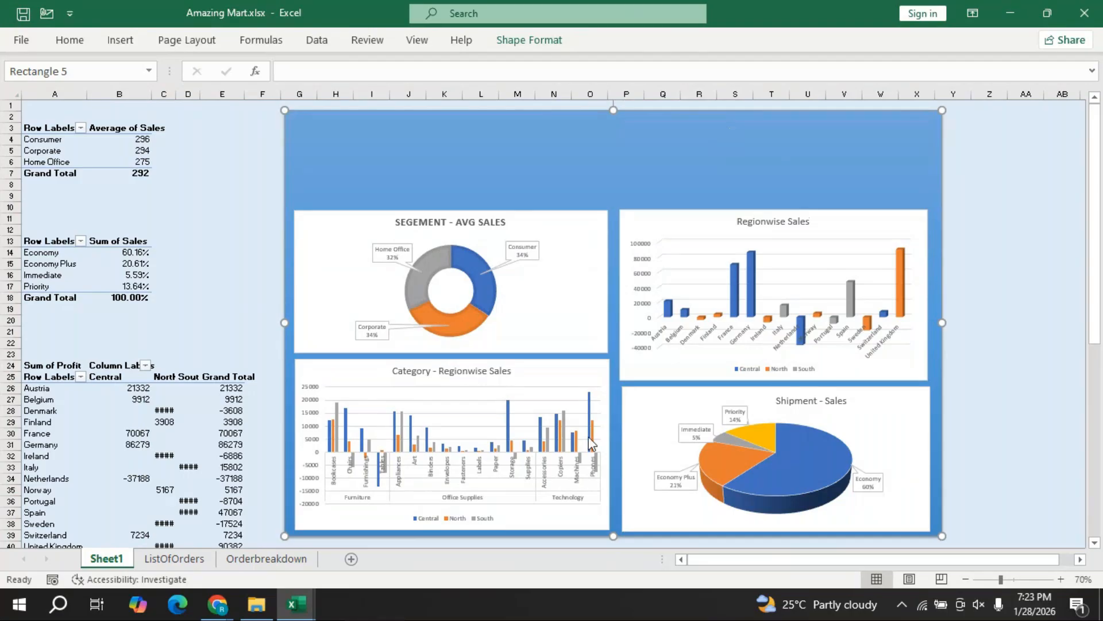
- Widen the Shipment - Sales and Regionwise Sales charts toward the charts beside them, leaving only a very narrow gap
{"action": "left_click", "coordinate": [633, 428]}
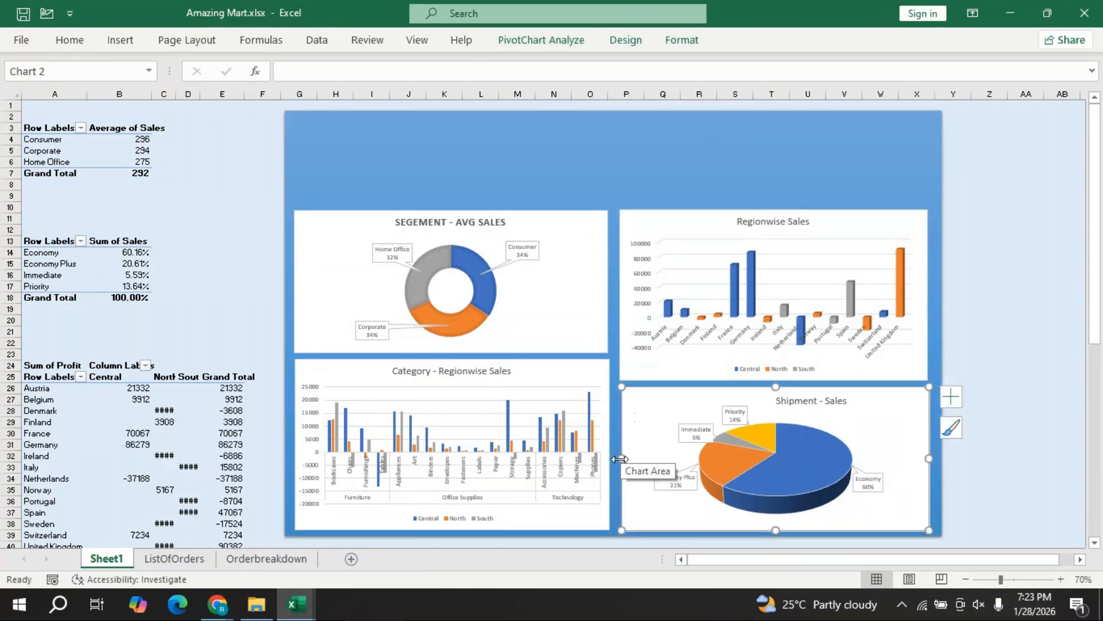
{"action": "left_click_drag", "start_coordinate": [618, 458], "coordinate": [611, 458]}
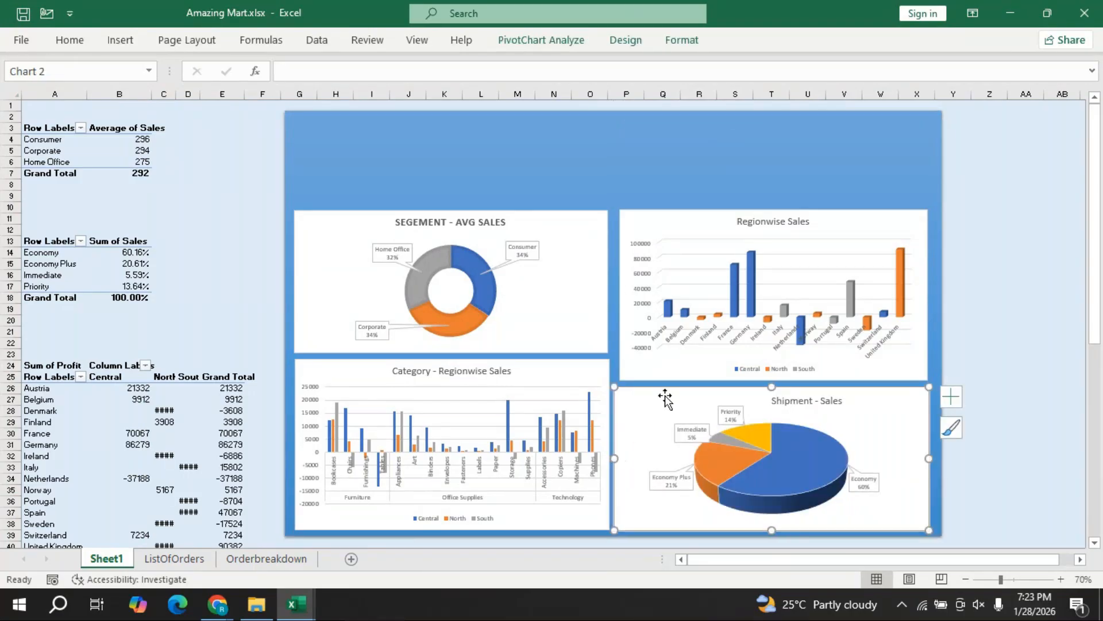
{"action": "left_click", "coordinate": [658, 232]}
{"action": "left_click_drag", "start_coordinate": [619, 293], "coordinate": [612, 294]}
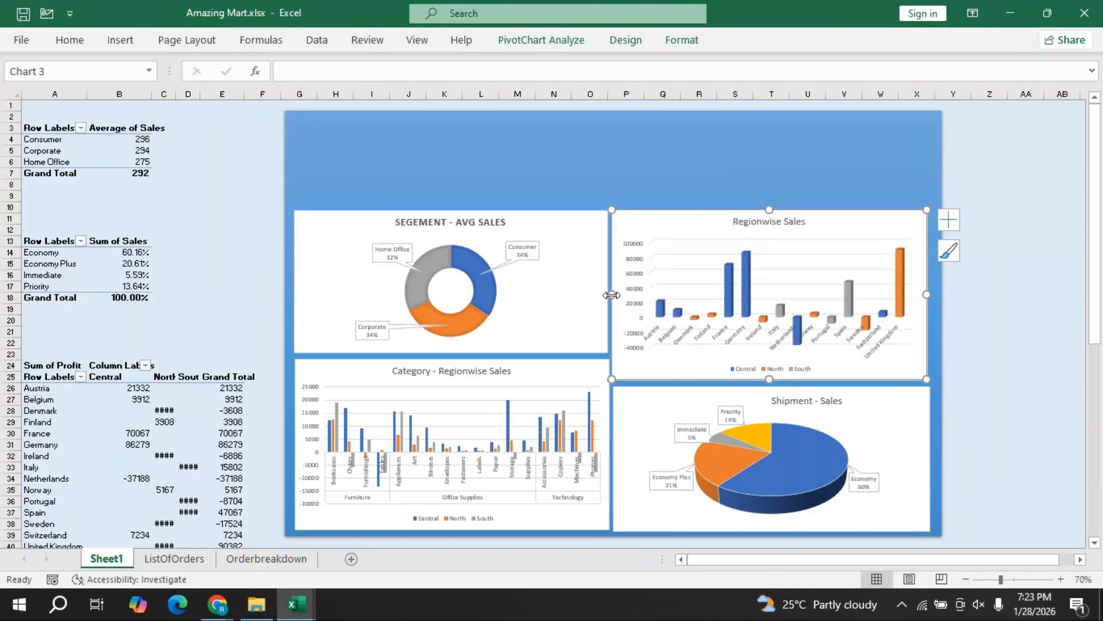
{"action": "left_click", "coordinate": [696, 172]}
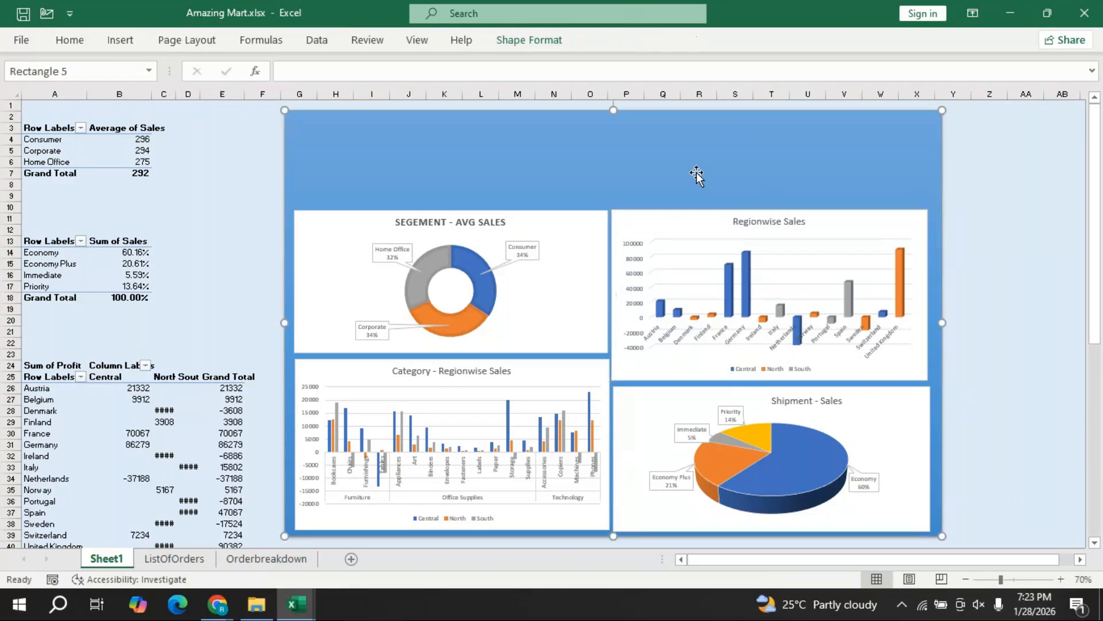
- Nudge the segment doughnut and Regionwise Sales charts down together to tighten the gap above the lower charts
{"action": "left_click", "coordinate": [574, 254]}
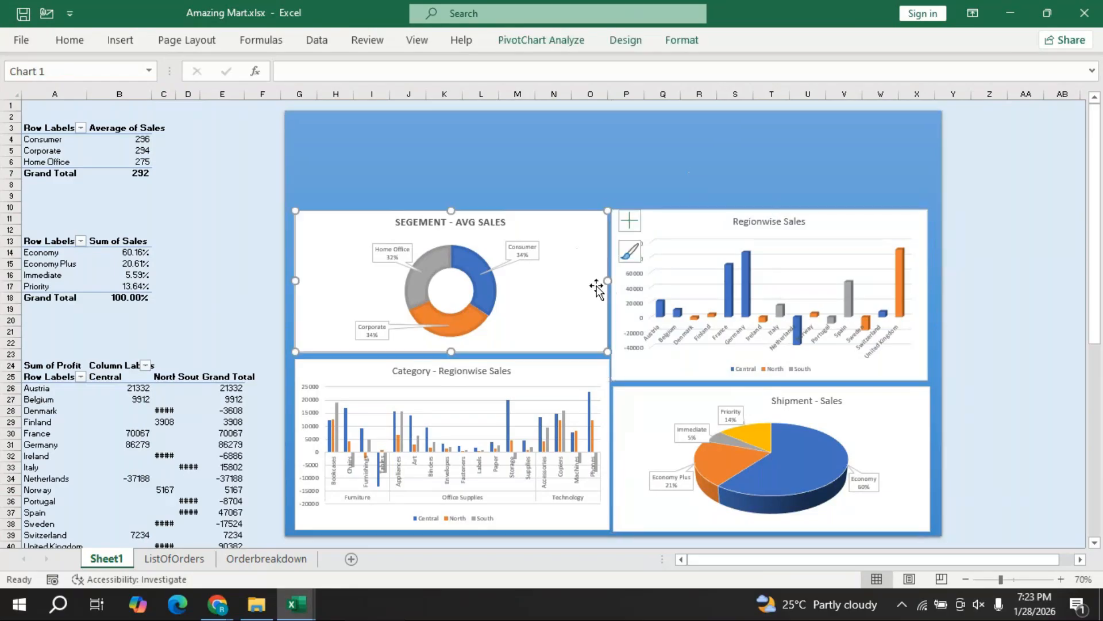
{"action": "left_click", "coordinate": [688, 223], "text": "ctrl"}
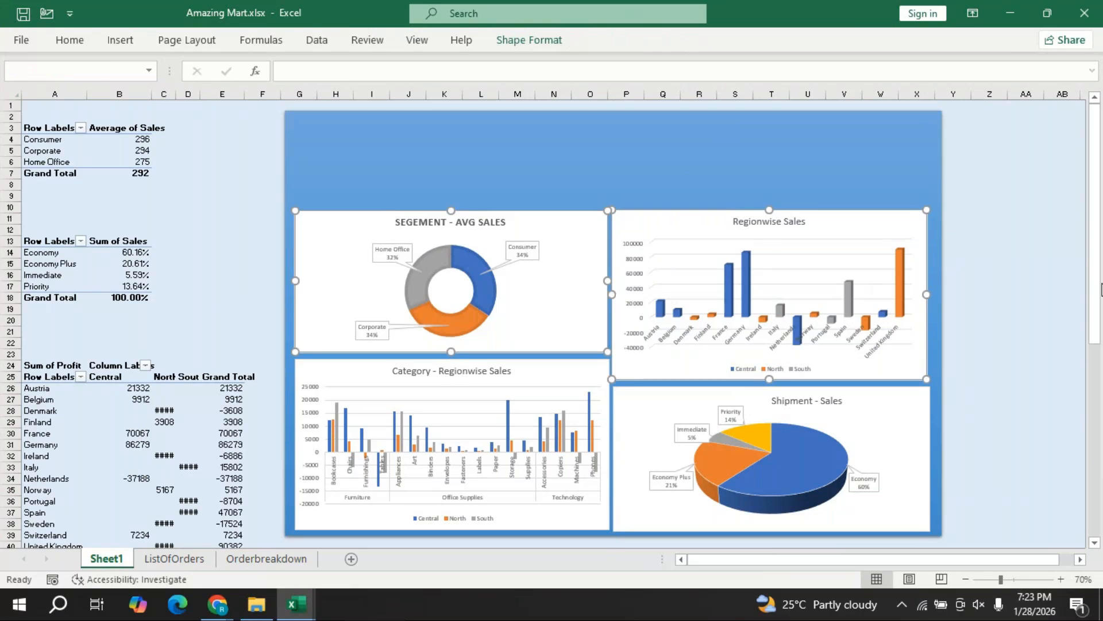
{"action": "key", "text": "Down"}
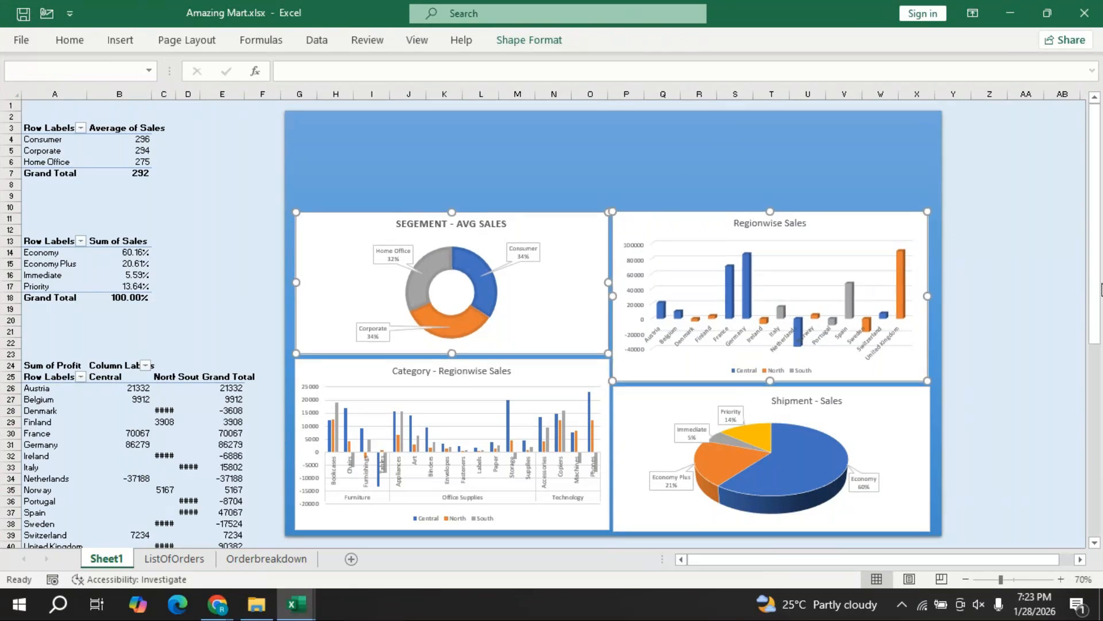
{"action": "left_click", "coordinate": [579, 161]}
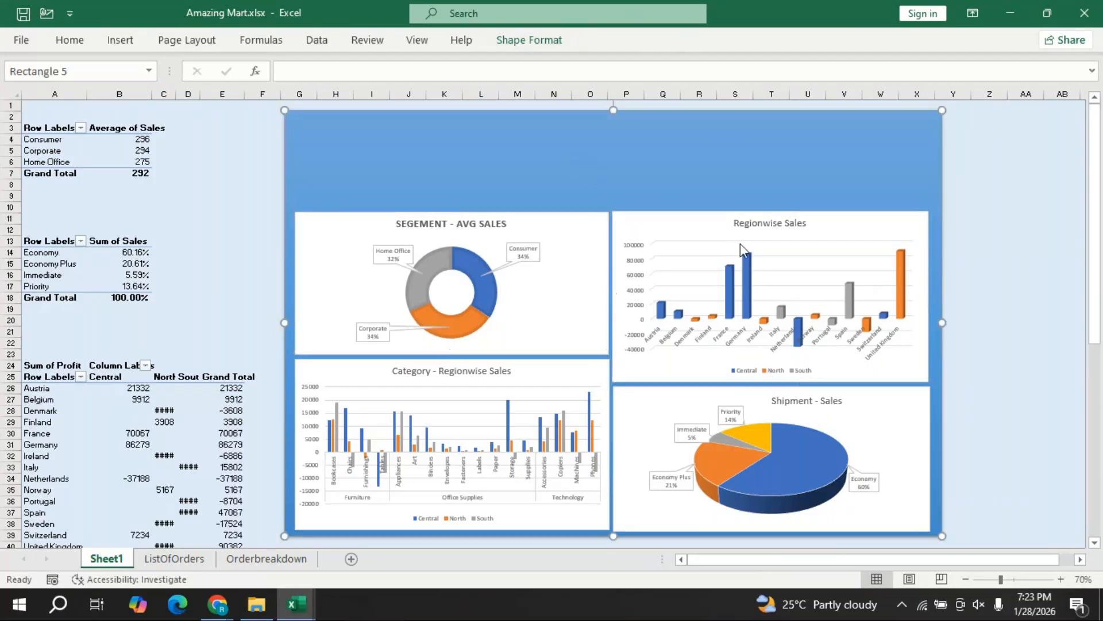
- Widen the Regionwise Sales and Shipment - Sales charts together almost to the background rectangle's outer edge
{"action": "left_click", "coordinate": [855, 219]}
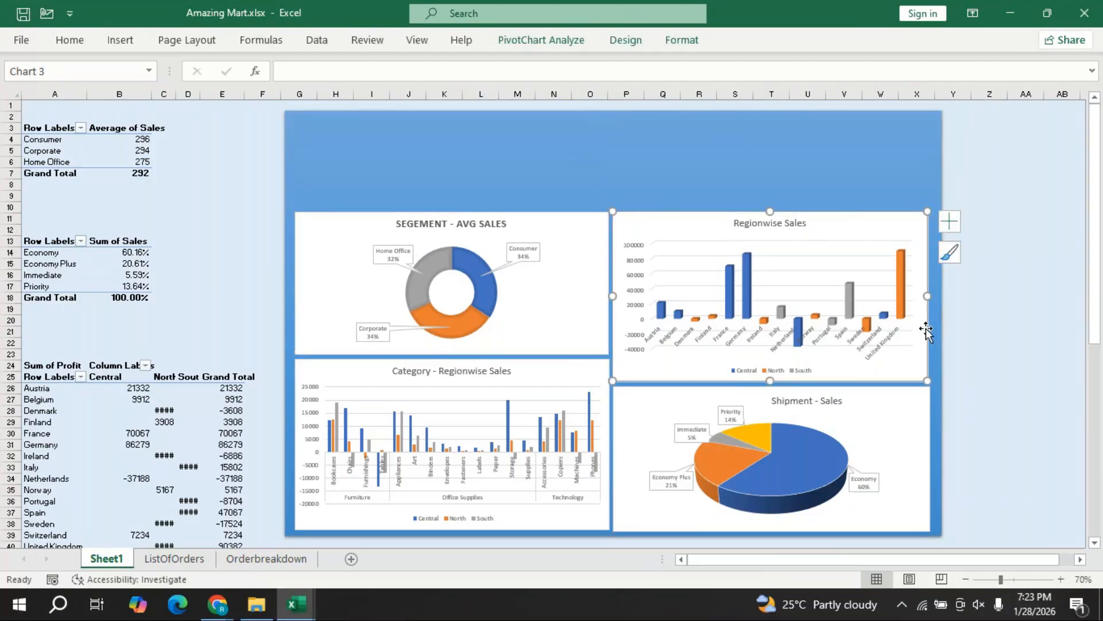
{"action": "left_click", "coordinate": [919, 409], "text": "ctrl"}
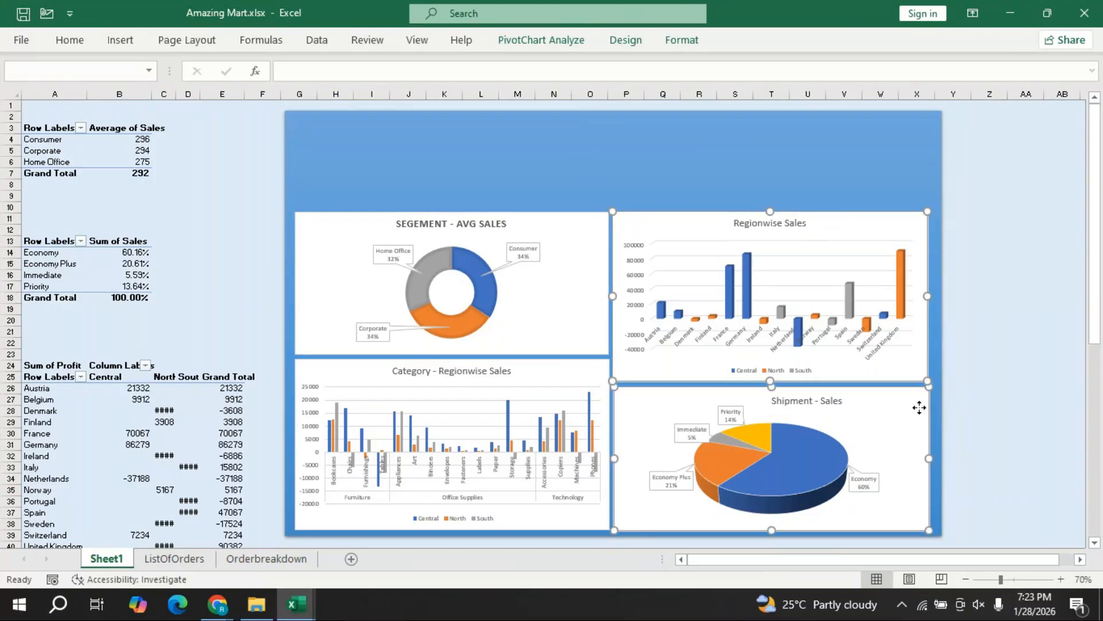
{"action": "left_click_drag", "start_coordinate": [932, 455], "coordinate": [938, 458]}
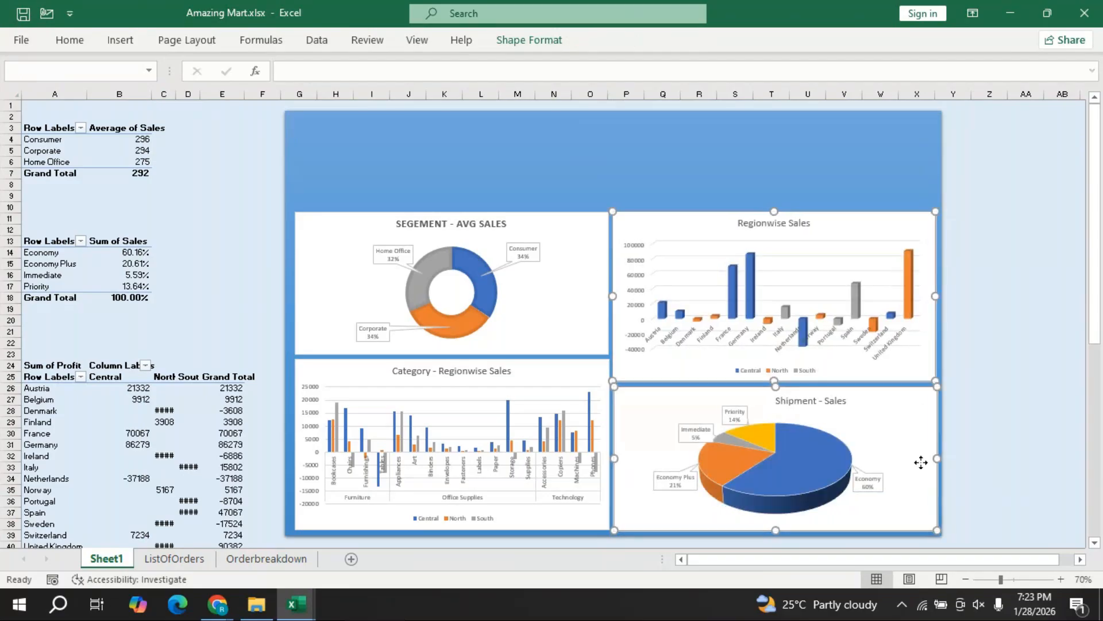
{"action": "left_click", "coordinate": [604, 176]}
- Widen the segment doughnut and Category - Regionwise Sales charts together almost to the background rectangle's outer left edge
{"action": "left_click", "coordinate": [342, 253]}
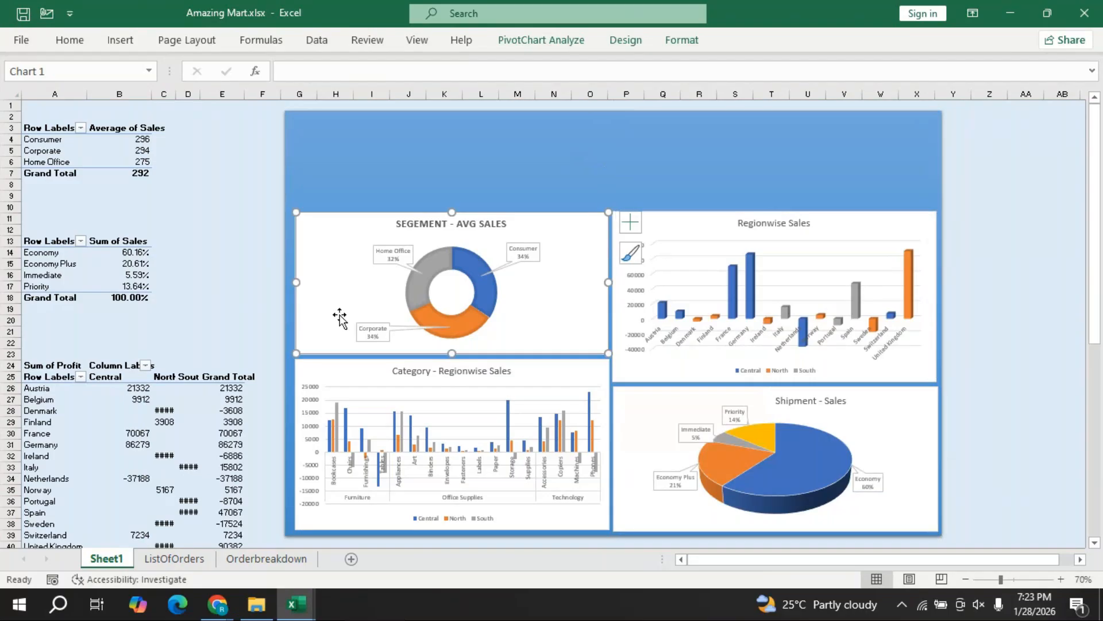
{"action": "left_click", "coordinate": [303, 398], "text": "ctrl"}
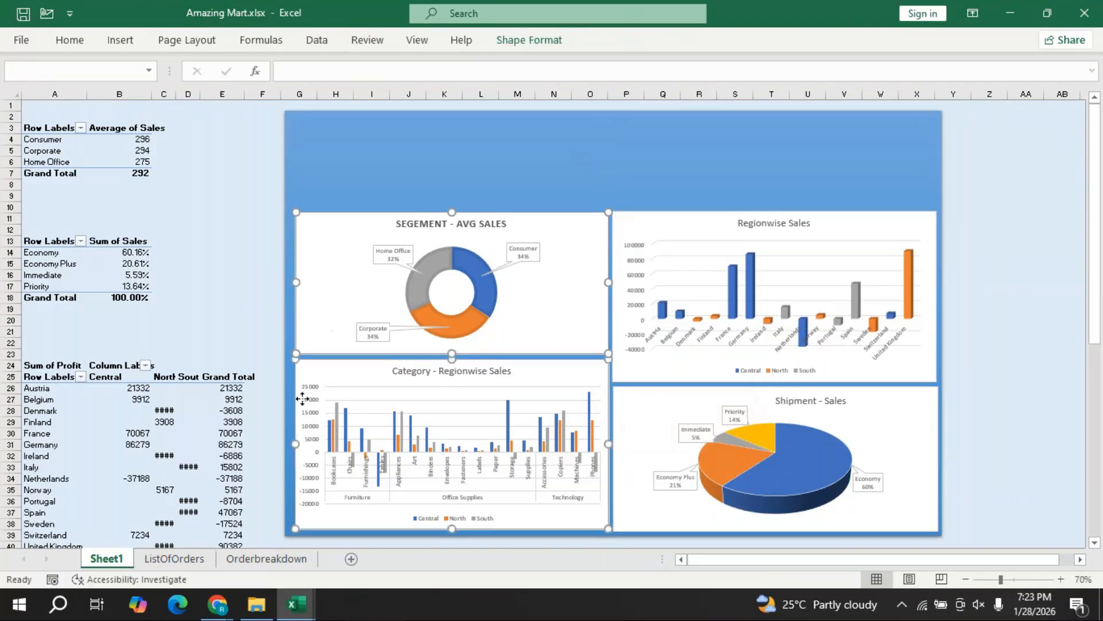
{"action": "left_click_drag", "start_coordinate": [292, 442], "coordinate": [287, 441]}
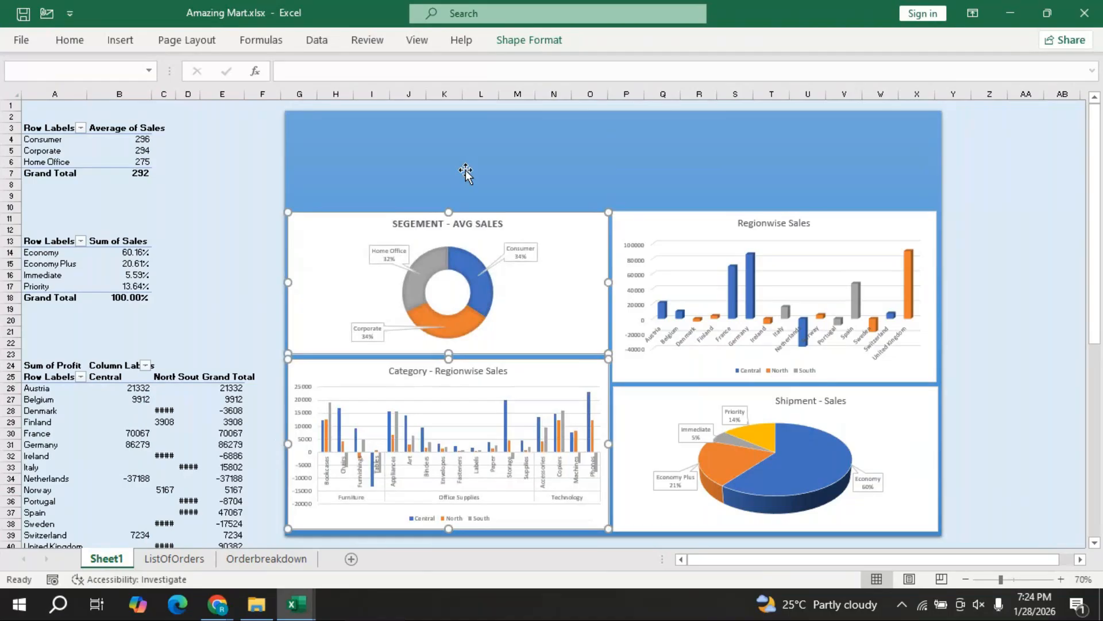
{"action": "left_click", "coordinate": [500, 160]}
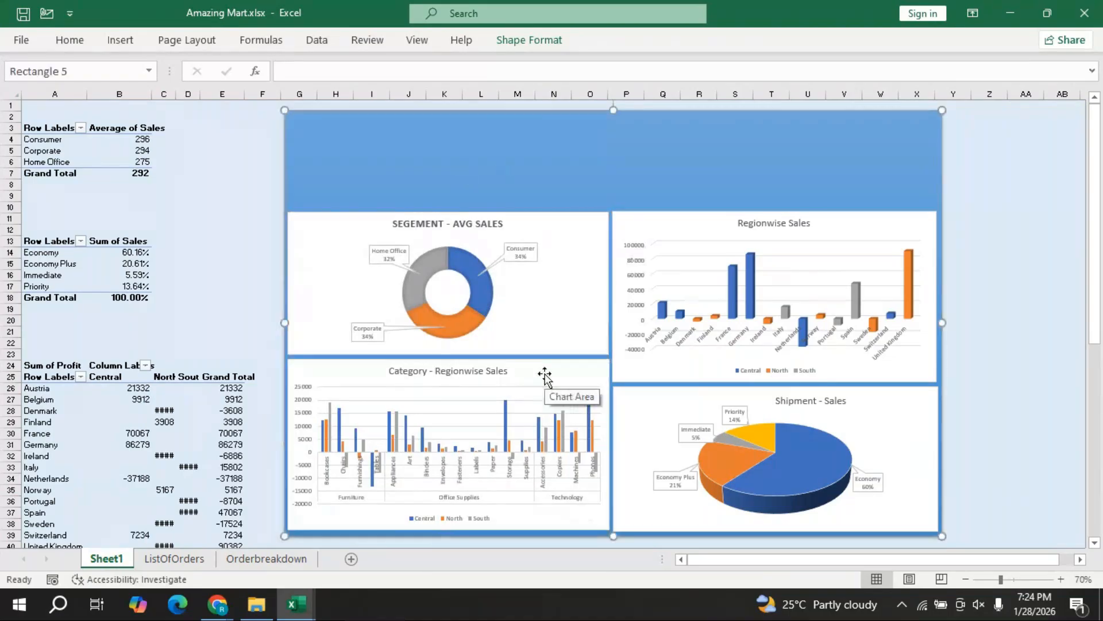
- Lengthen the Category - Regionwise Sales chart slightly downward, almost to the background rectangle's lower edge
{"action": "left_click", "coordinate": [544, 375]}
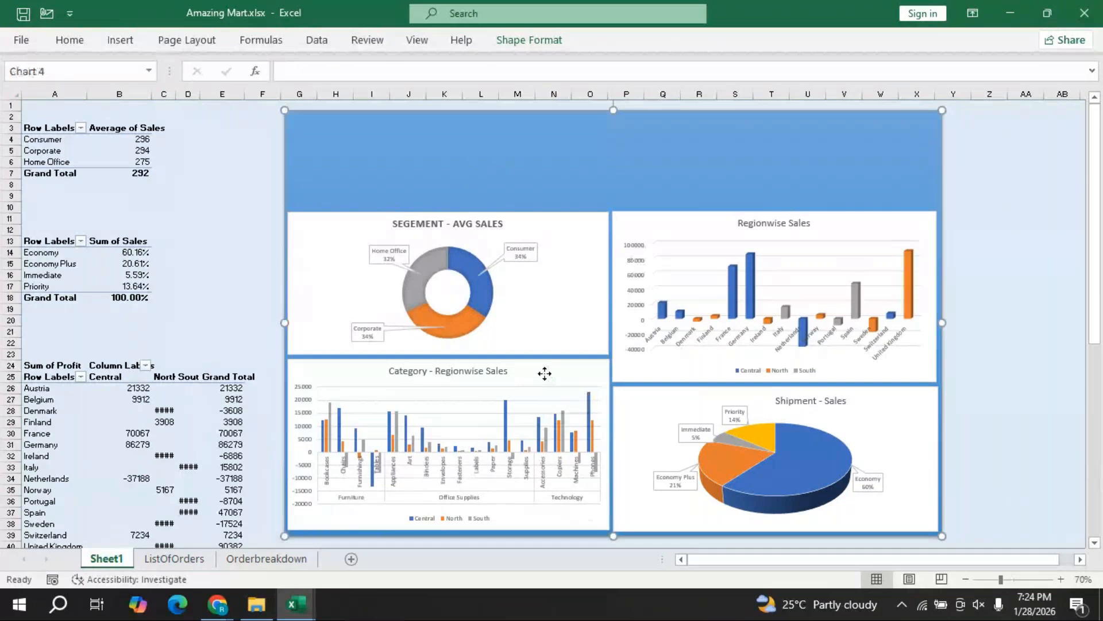
{"action": "left_click", "coordinate": [544, 373]}
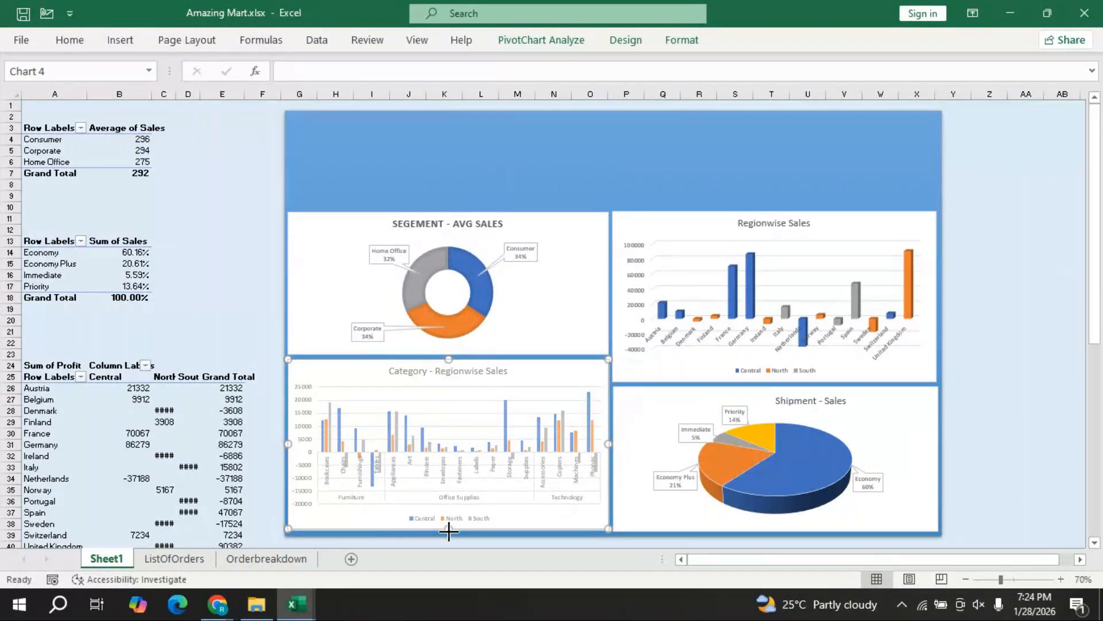
{"action": "left_click_drag", "start_coordinate": [448, 532], "coordinate": [449, 535]}
{"action": "left_click", "coordinate": [677, 155]}
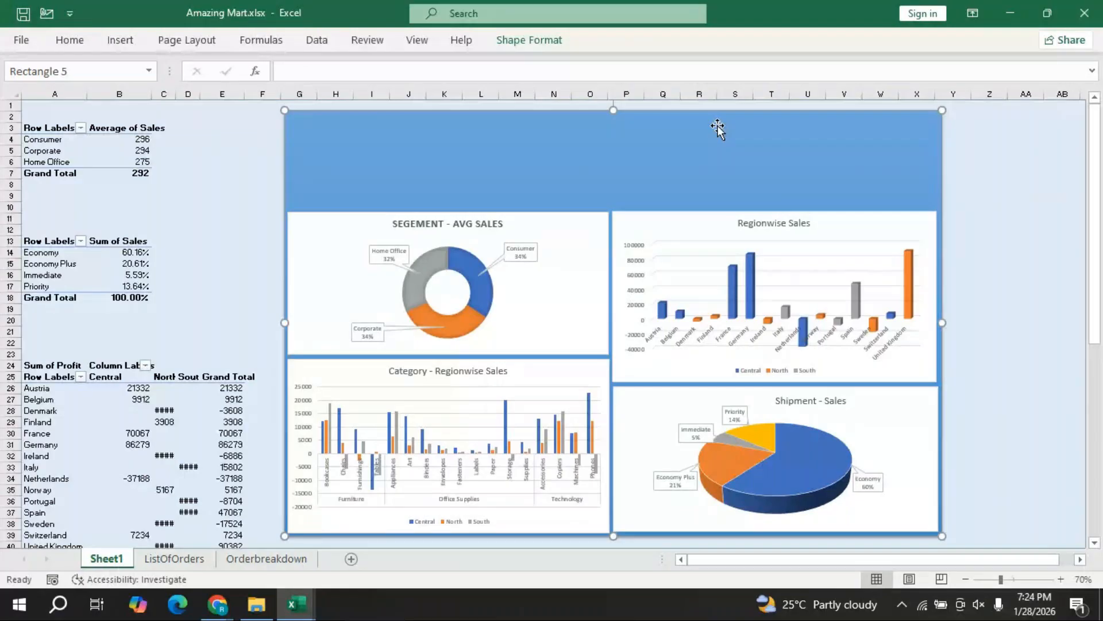
{"action": "left_click", "coordinate": [1024, 163]}
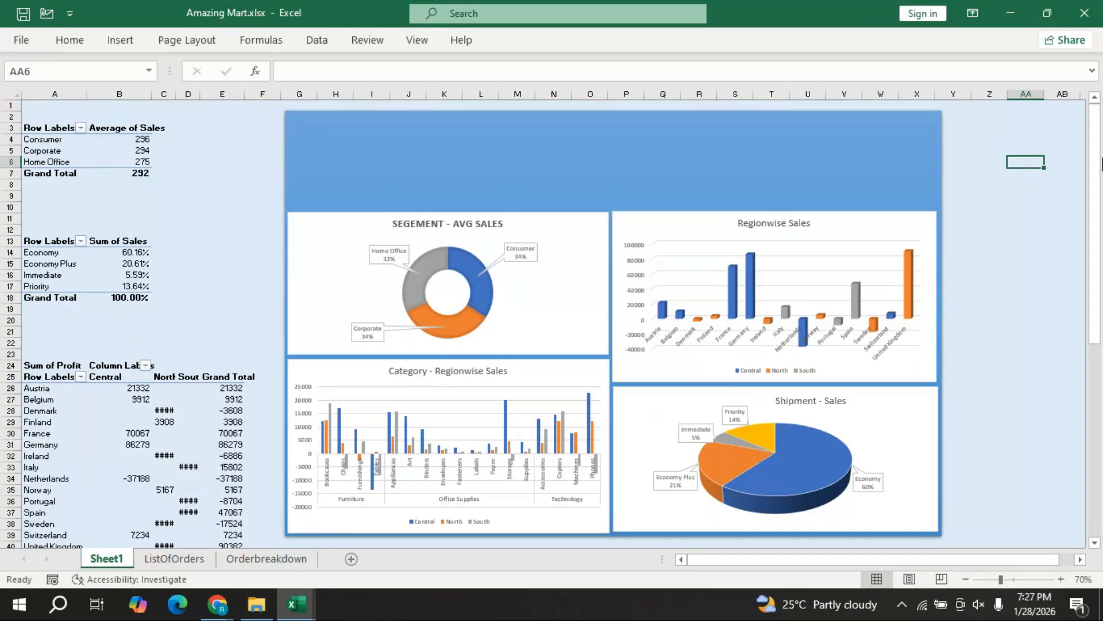
- Shift the Shipment - Sales chart's title to the right inside its chart and raise the background rectangle's upper edge slightly
{"action": "left_click", "coordinate": [536, 262]}
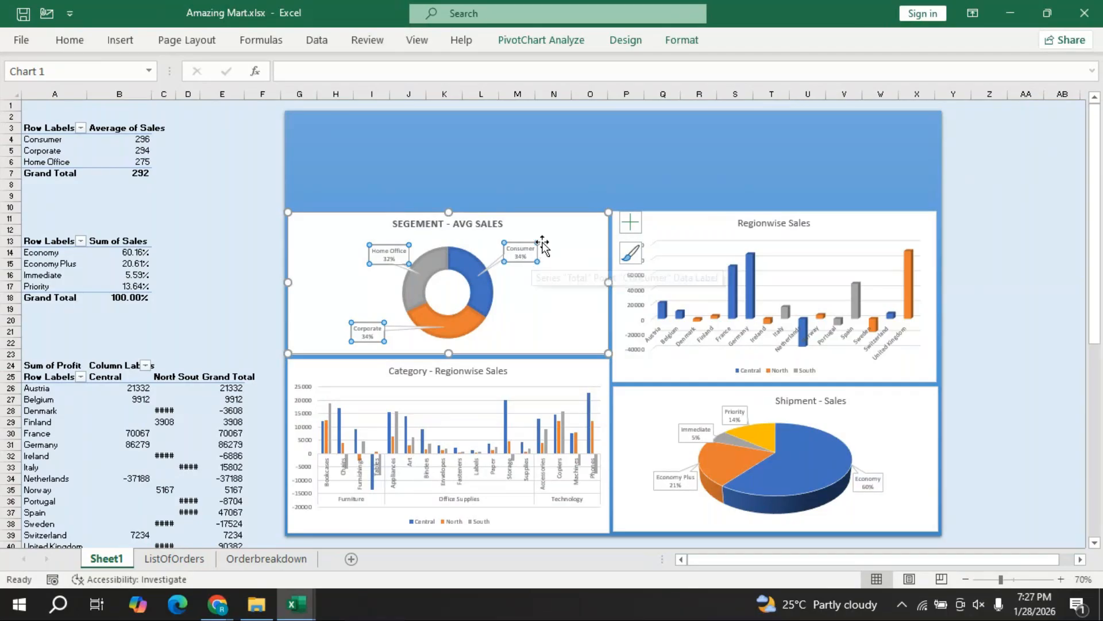
{"action": "left_click", "coordinate": [577, 157]}
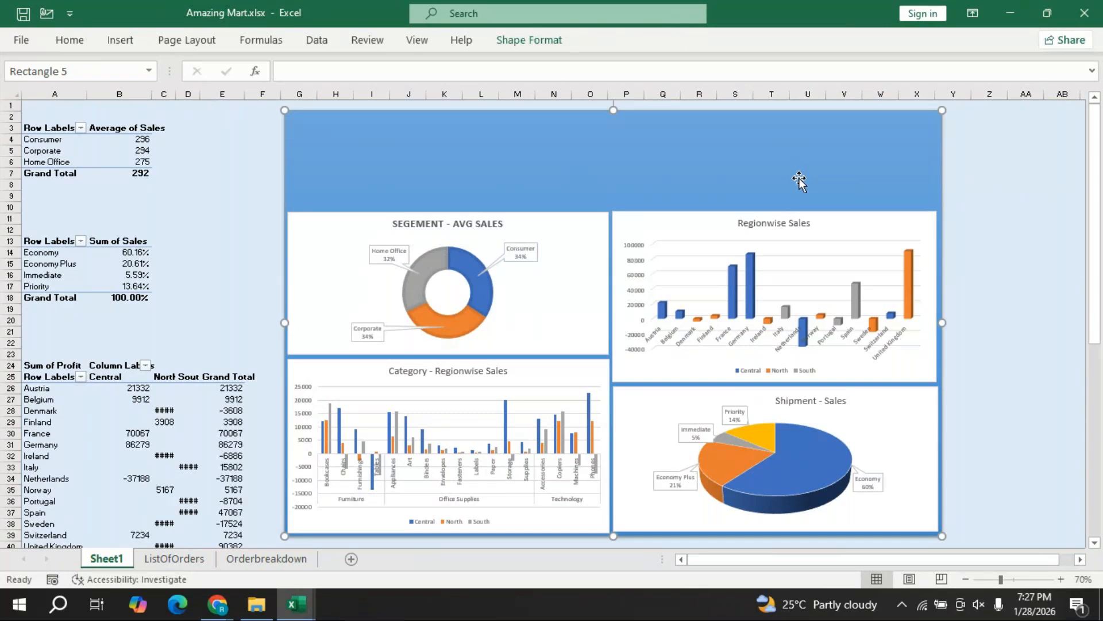
{"action": "left_click", "coordinate": [837, 400]}
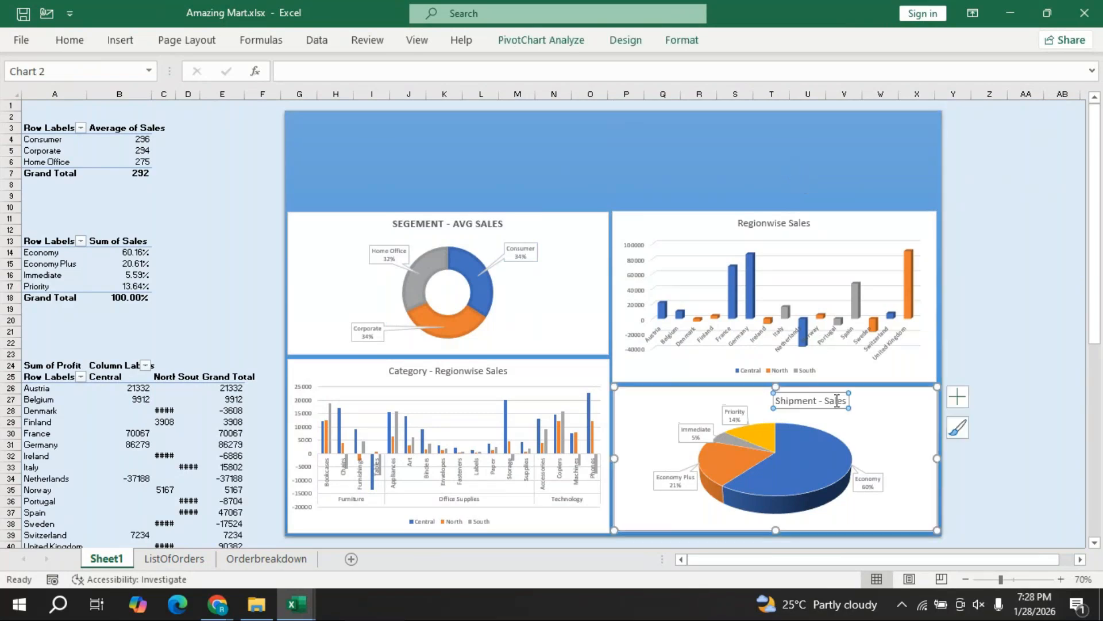
{"action": "left_click_drag", "start_coordinate": [815, 393], "coordinate": [864, 398]}
{"action": "left_click", "coordinate": [842, 170]}
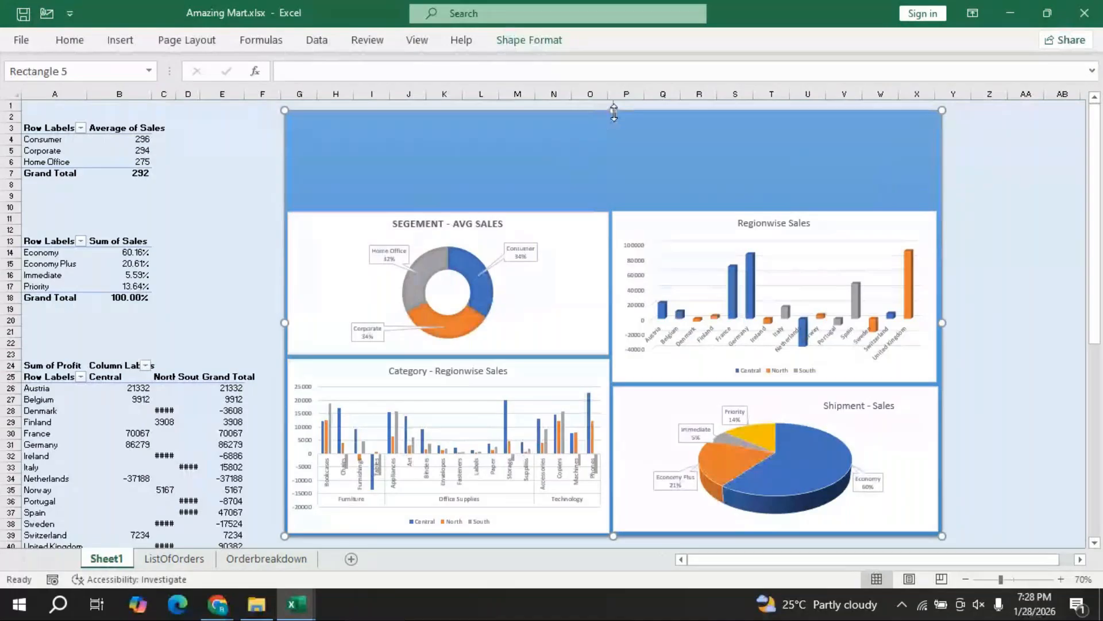
{"action": "left_click_drag", "start_coordinate": [614, 112], "coordinate": [613, 109]}
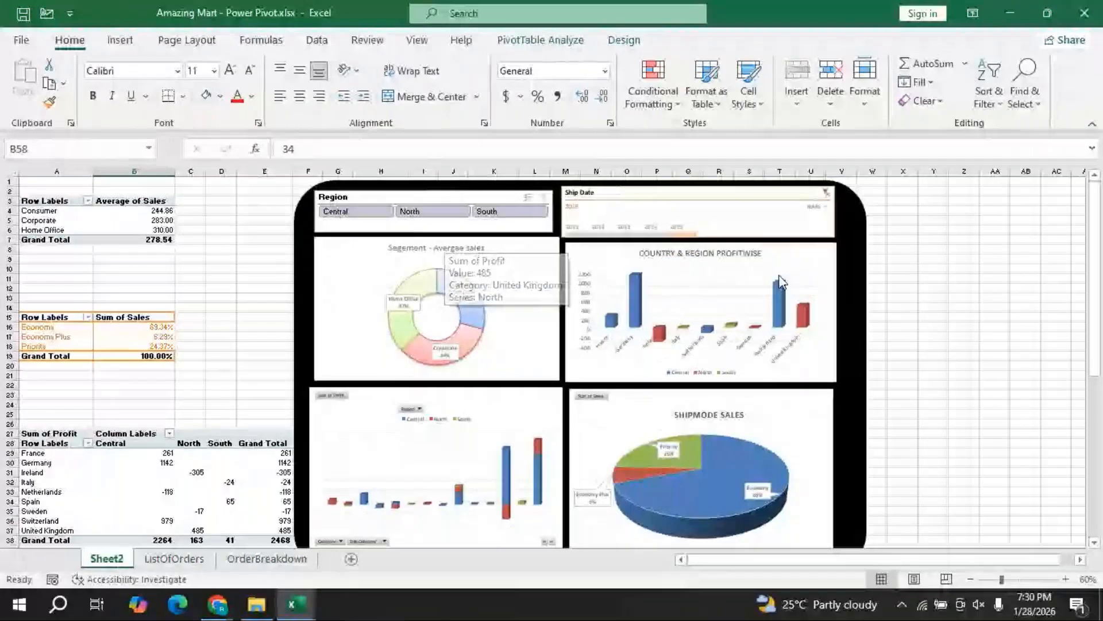
- Switch back to the Amazing Mart.xlsx workbook and select the segment average sales doughnut chart
{"action": "key", "text": "alt+Tab"}
{"action": "left_click", "coordinate": [339, 240]}
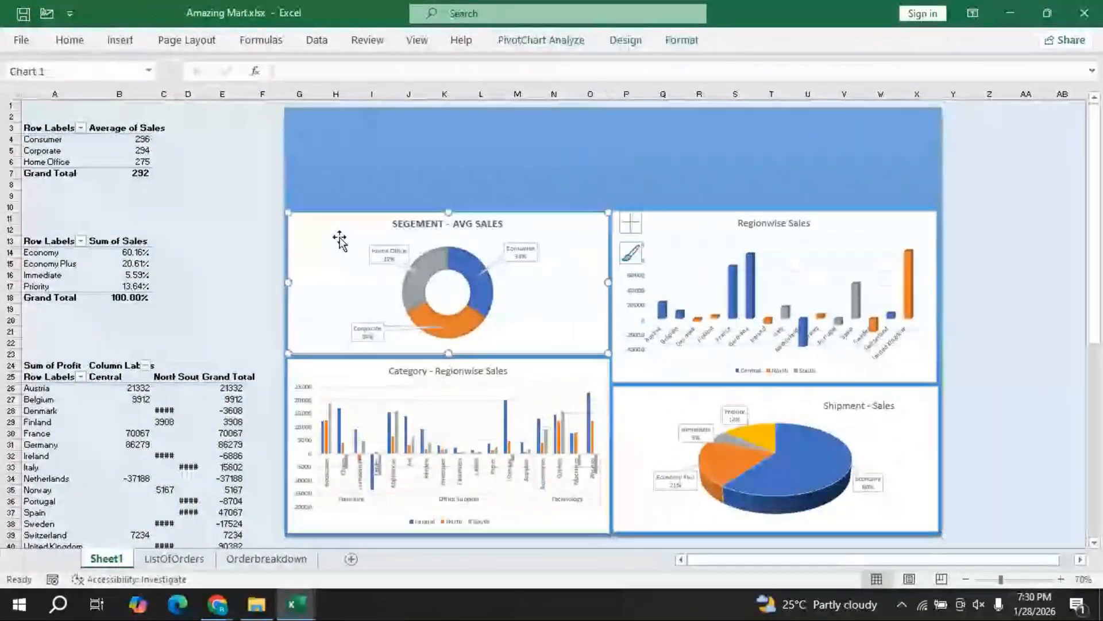
{"action": "left_click", "coordinate": [571, 40]}
{"action": "left_click", "coordinate": [572, 41]}
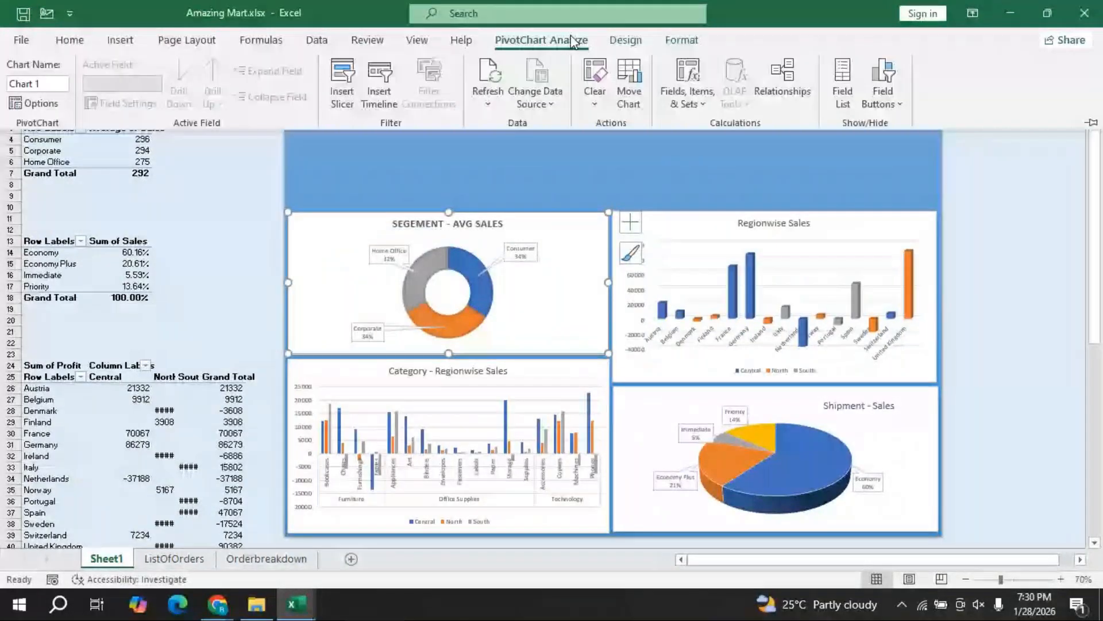
{"action": "left_click", "coordinate": [336, 101]}
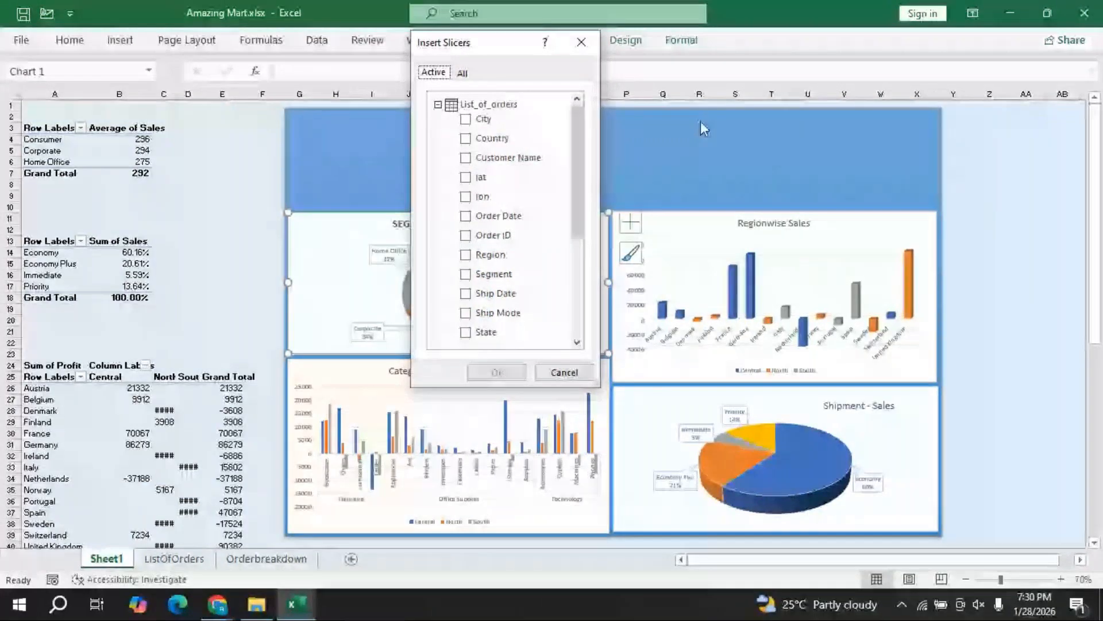
{"action": "left_click", "coordinate": [582, 43]}
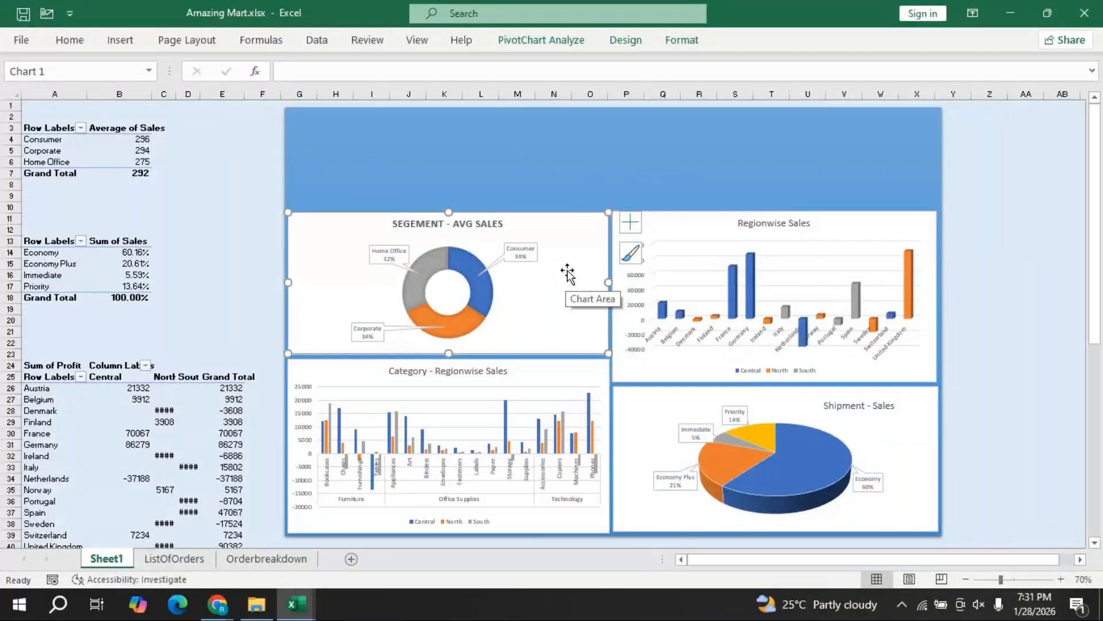
- Insert a Region slicer from the segment doughnut chart and move it up into the rectangle's empty band above that chart
{"action": "left_click", "coordinate": [539, 41]}
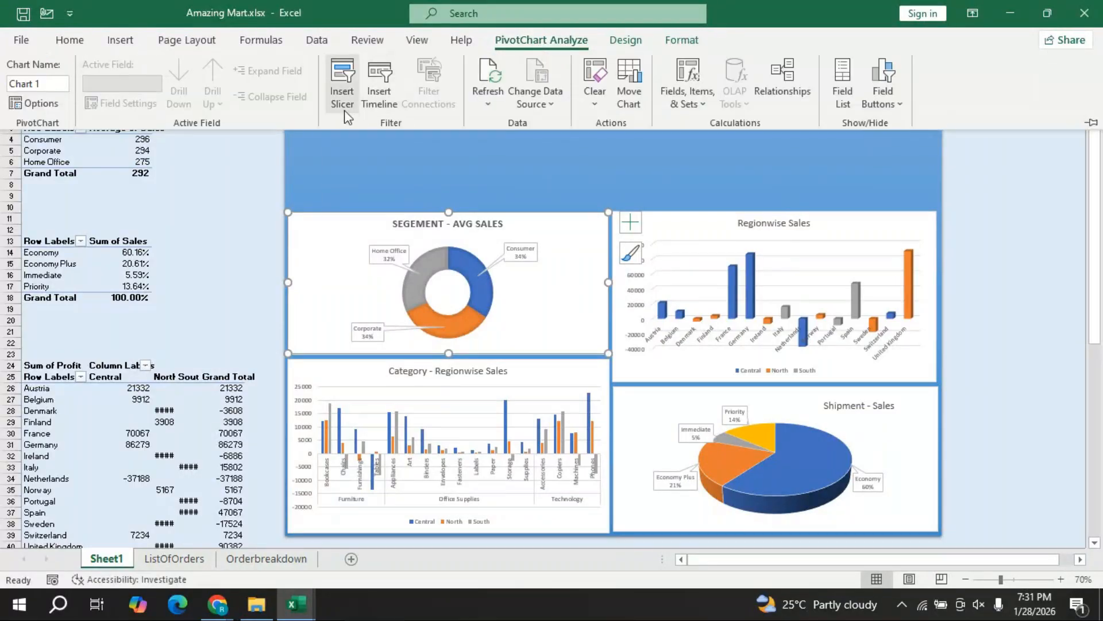
{"action": "left_click", "coordinate": [342, 101]}
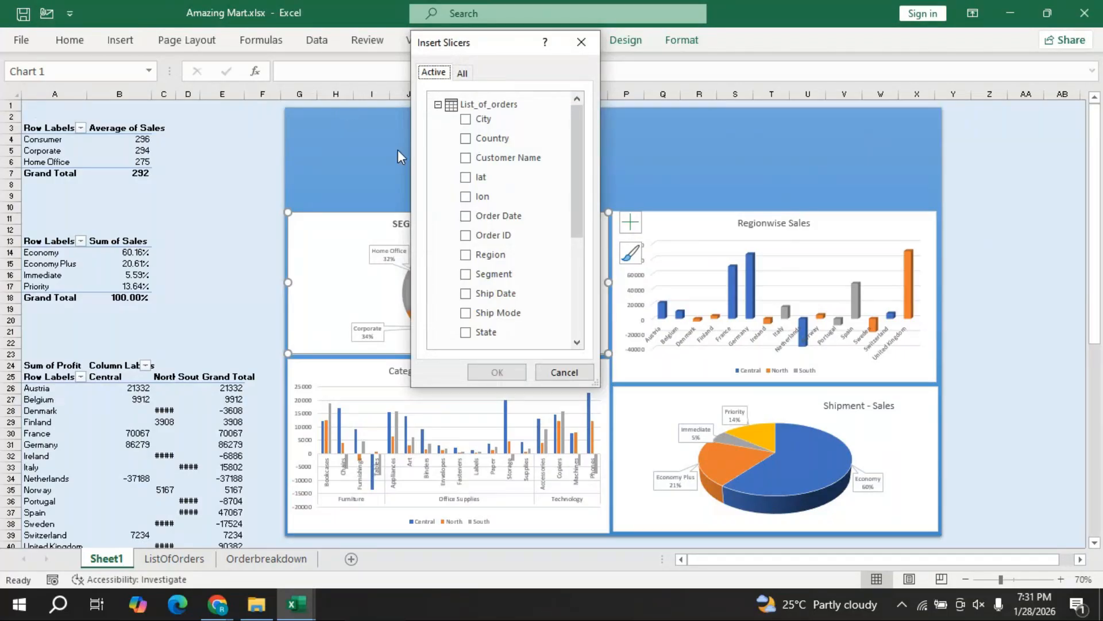
{"action": "left_click", "coordinate": [482, 255]}
{"action": "left_click", "coordinate": [497, 372]}
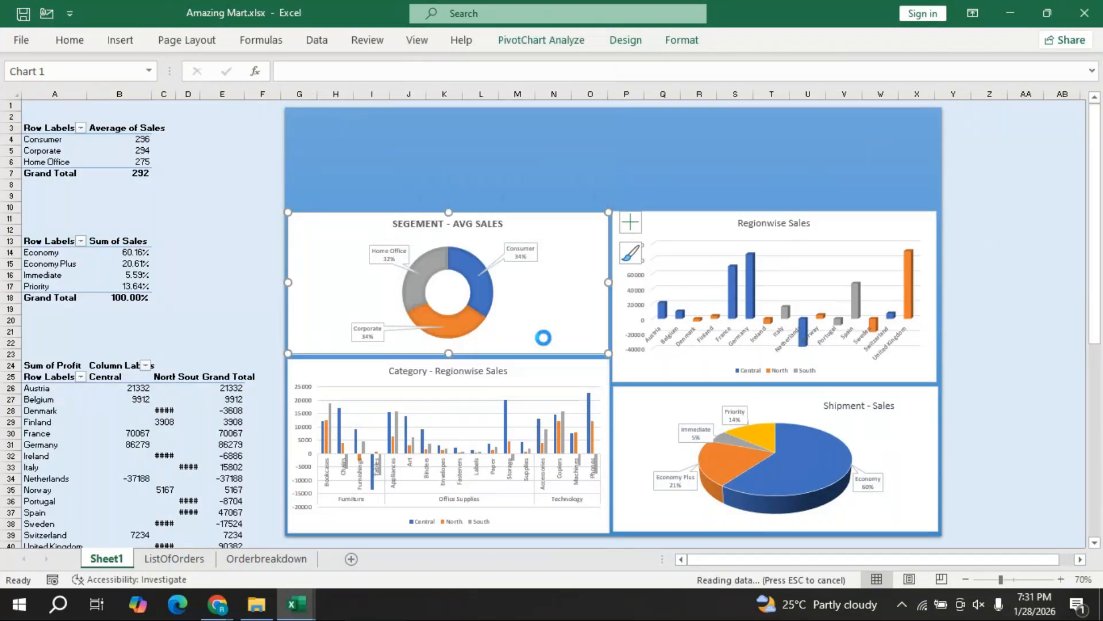
{"action": "left_click_drag", "start_coordinate": [588, 281], "coordinate": [442, 163]}
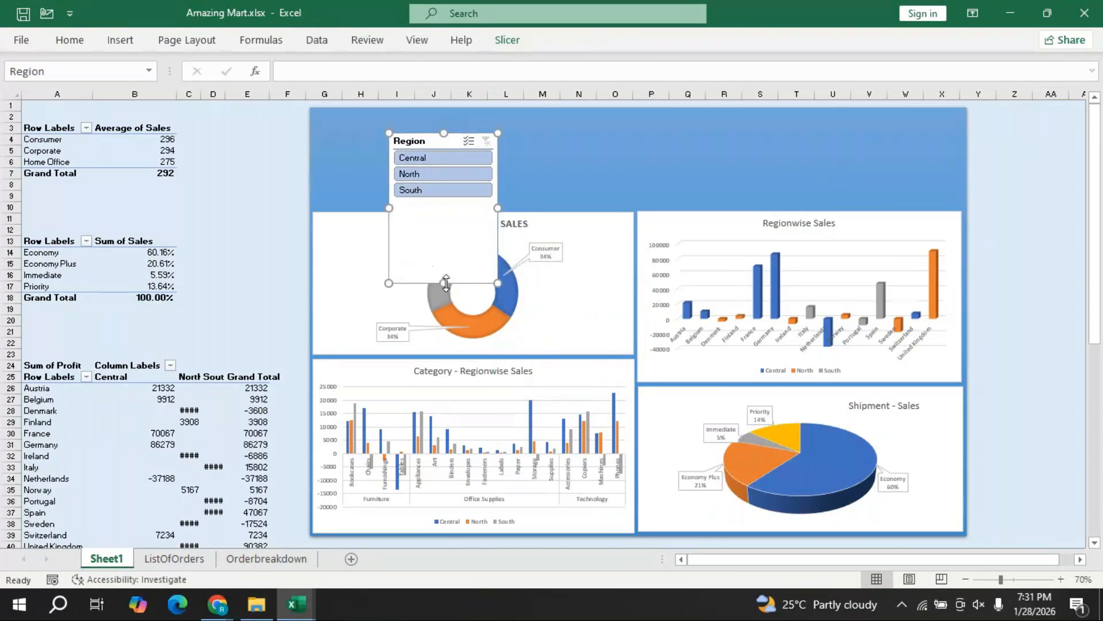
- Arrange the Region slicer's buttons in 3 columns
{"action": "left_click", "coordinate": [506, 40]}
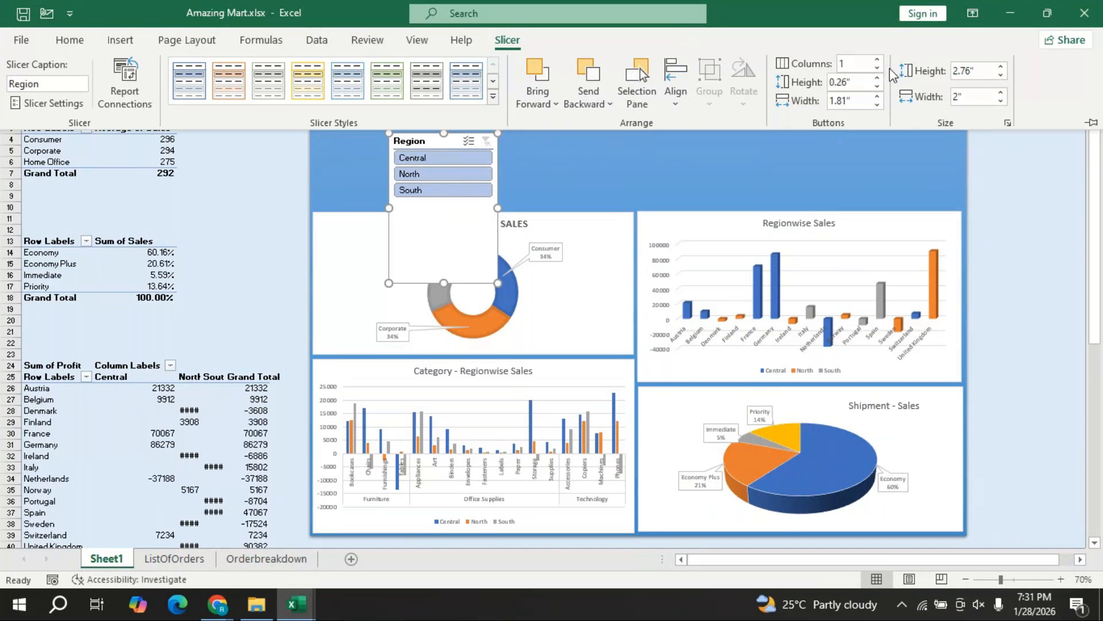
{"action": "left_click", "coordinate": [878, 59]}
{"action": "left_click", "coordinate": [878, 59]}
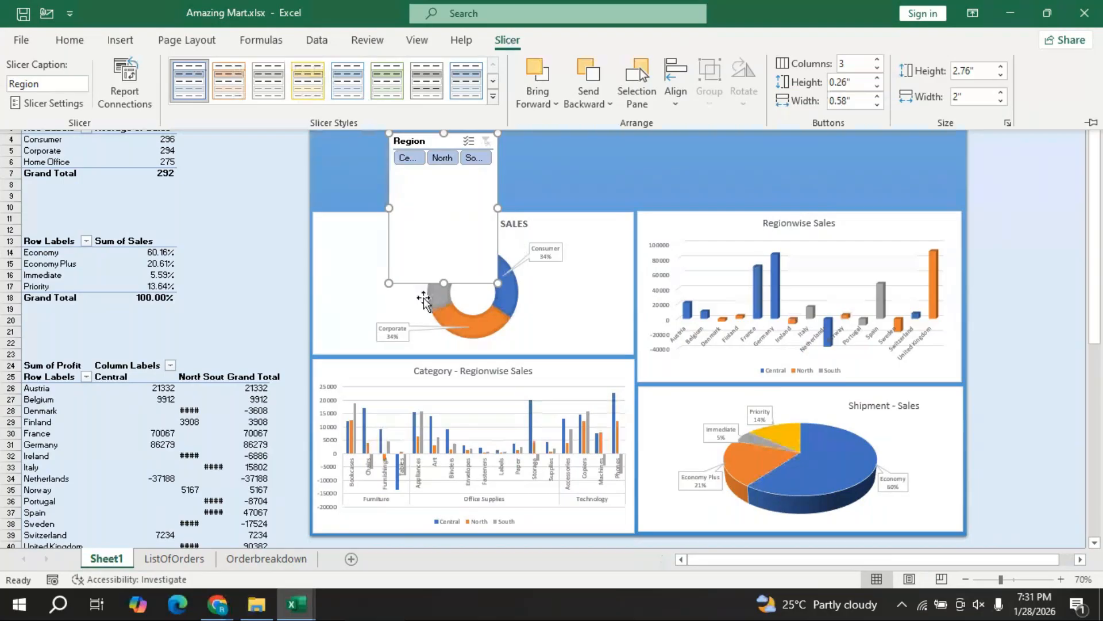
- Resize the Region slicer into a low, wide strip and fit it directly above the segment doughnut at nearly the chart's width
{"action": "left_click_drag", "start_coordinate": [498, 283], "coordinate": [499, 190]}
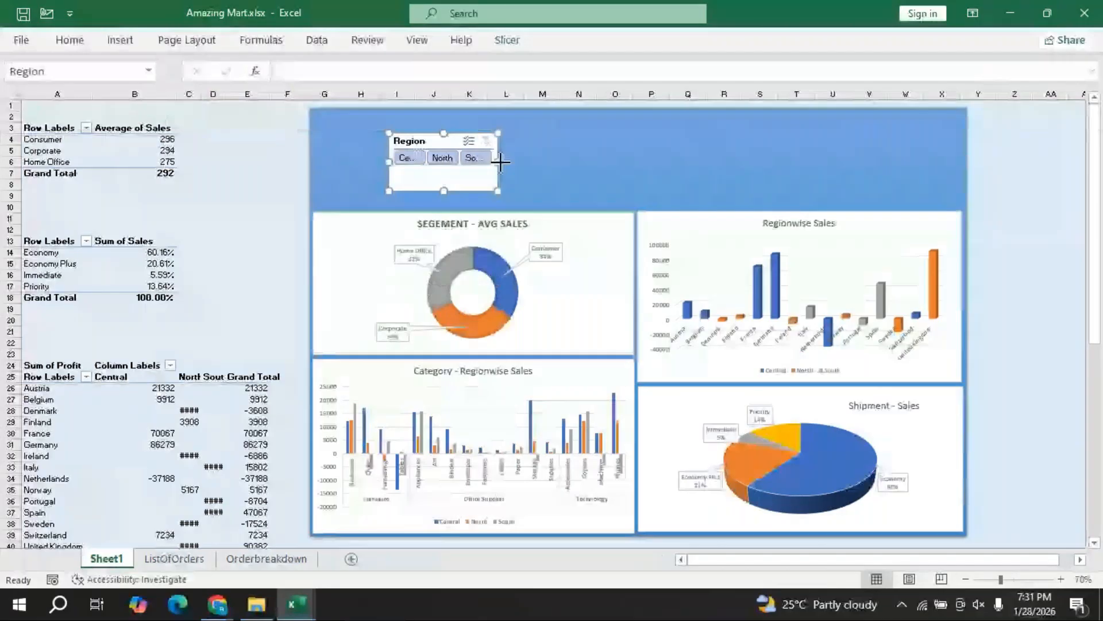
{"action": "left_click_drag", "start_coordinate": [501, 162], "coordinate": [669, 162]}
{"action": "left_click_drag", "start_coordinate": [511, 141], "coordinate": [437, 157]}
{"action": "left_click_drag", "start_coordinate": [453, 207], "coordinate": [453, 161]}
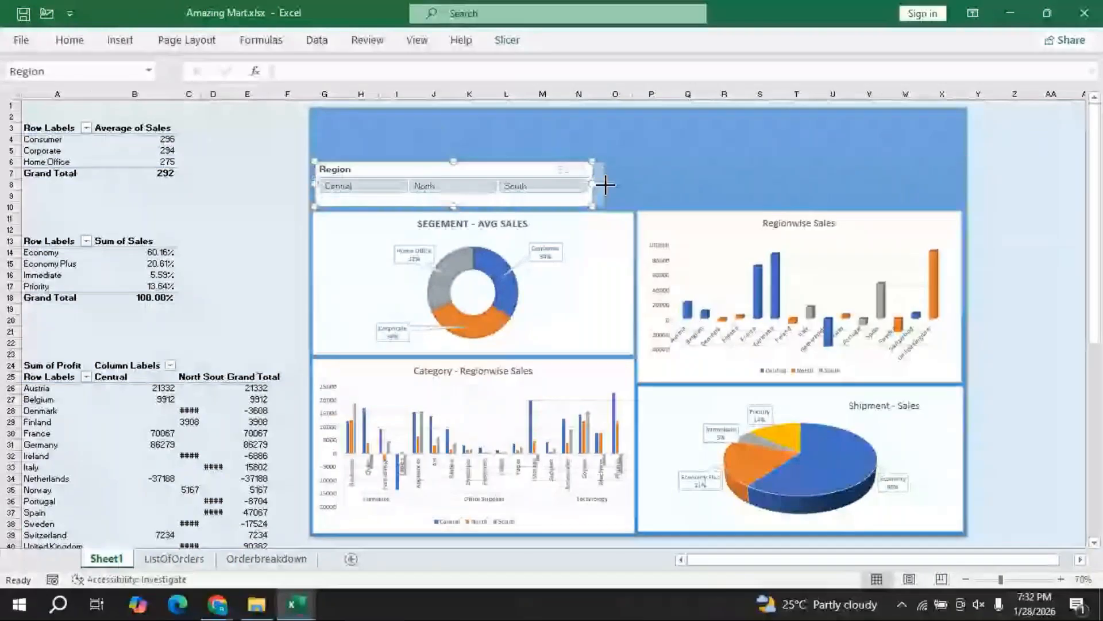
{"action": "left_click_drag", "start_coordinate": [605, 185], "coordinate": [630, 184]}
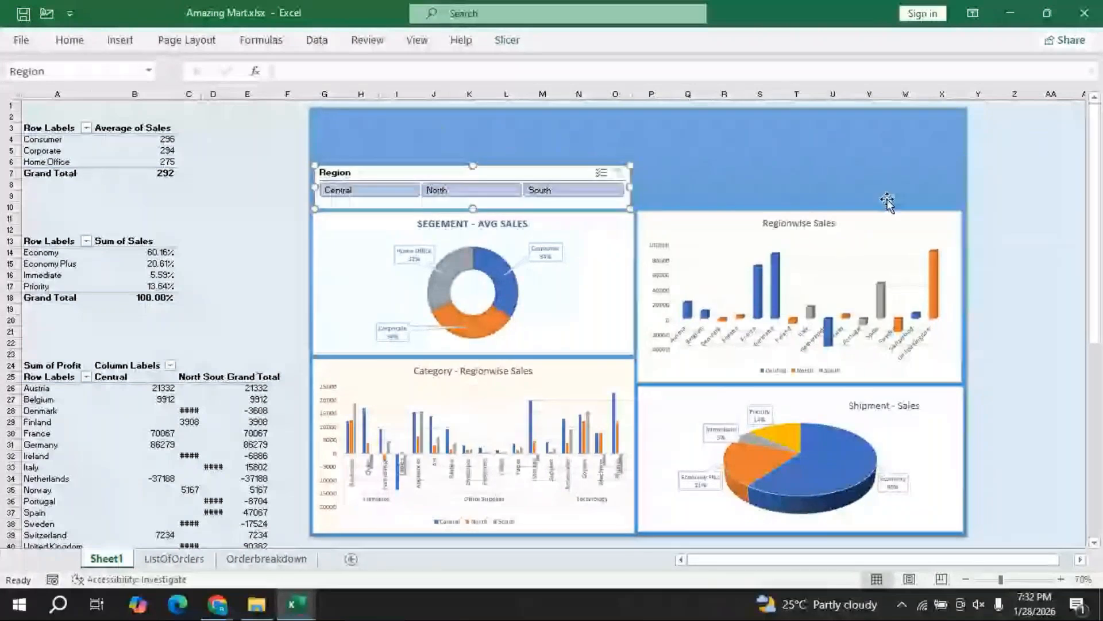
{"action": "left_click", "coordinate": [768, 154]}
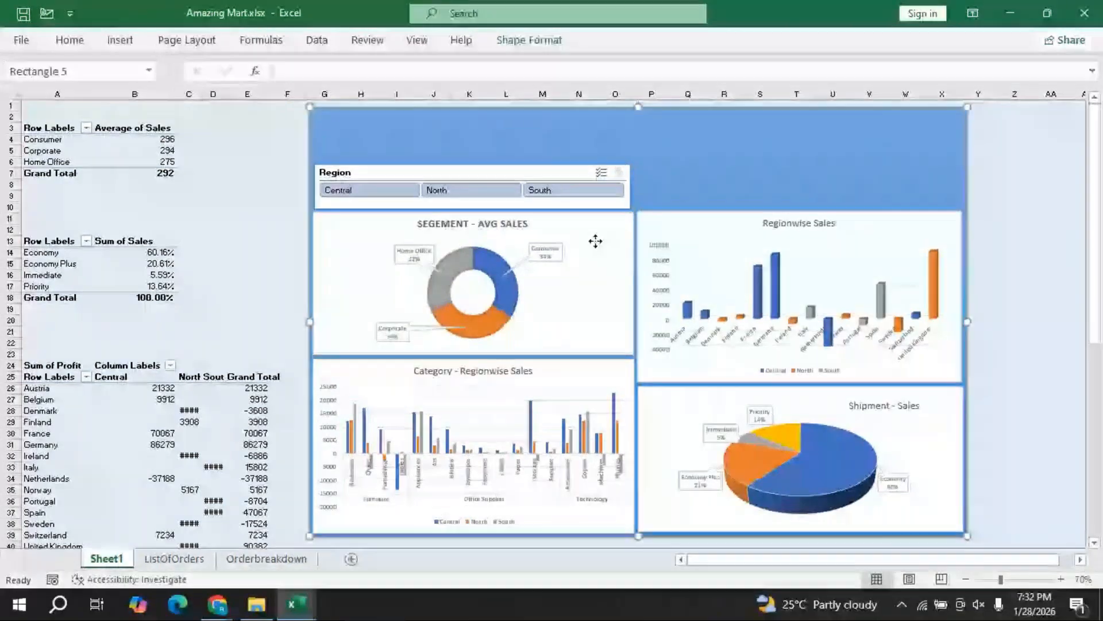
- Try to insert a Ship Date timeline for the segment doughnut chart
{"action": "left_click", "coordinate": [595, 241]}
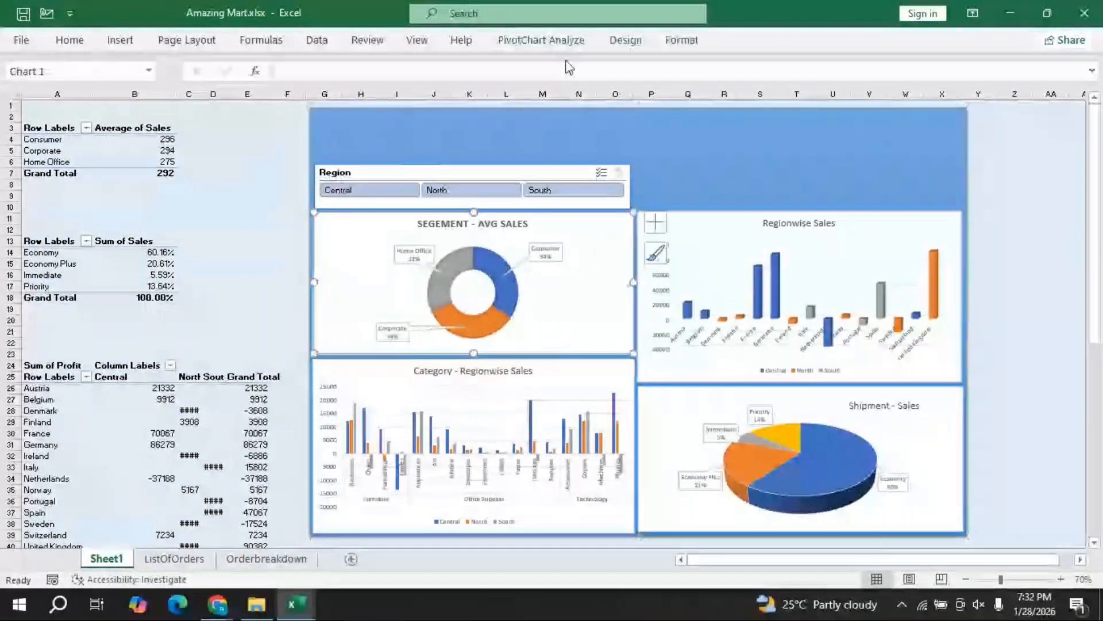
{"action": "left_click", "coordinate": [549, 40]}
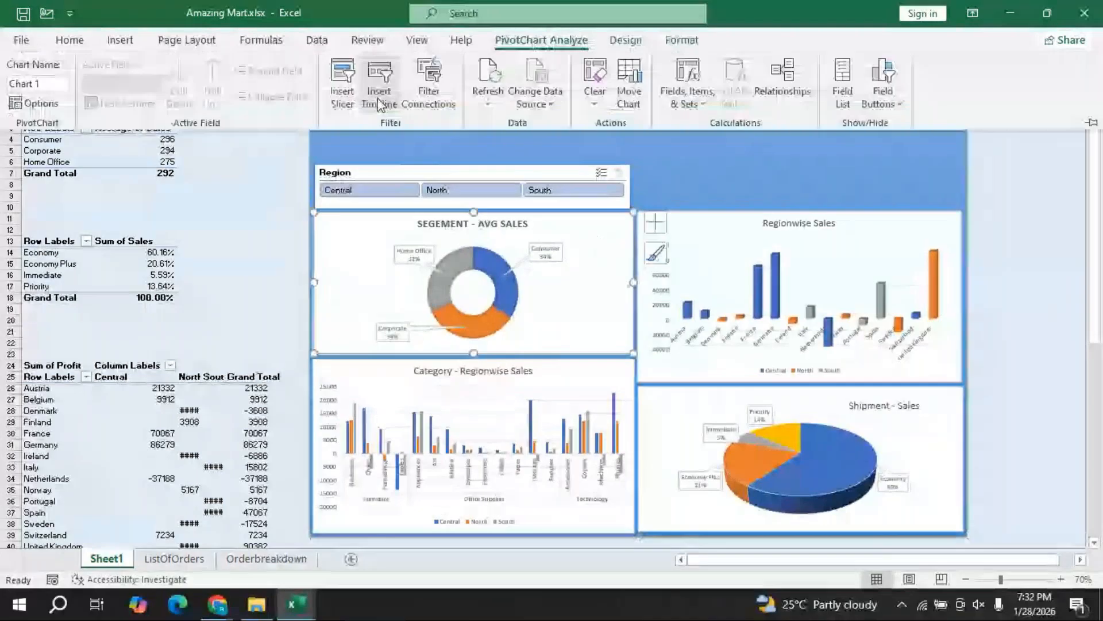
{"action": "left_click", "coordinate": [377, 98]}
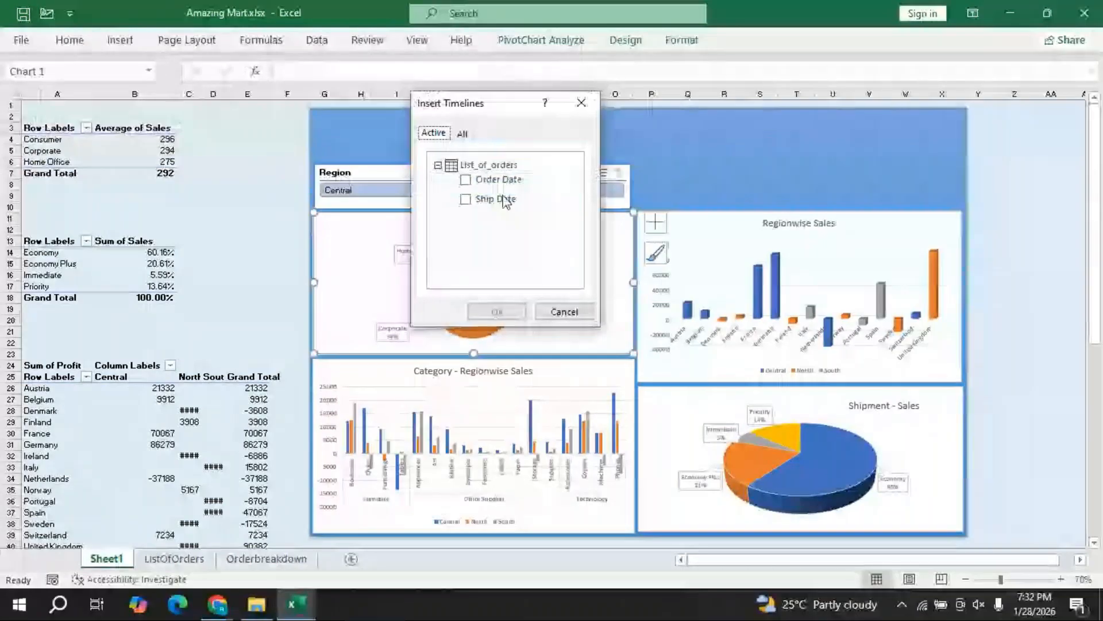
{"action": "left_click", "coordinate": [499, 203]}
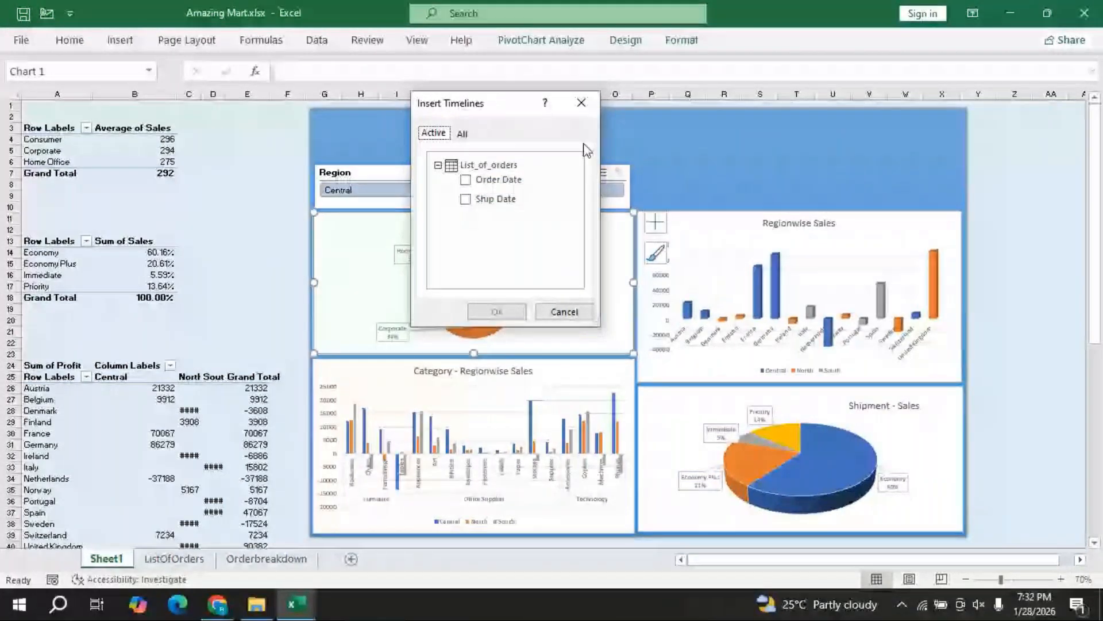
{"action": "left_click", "coordinate": [466, 198]}
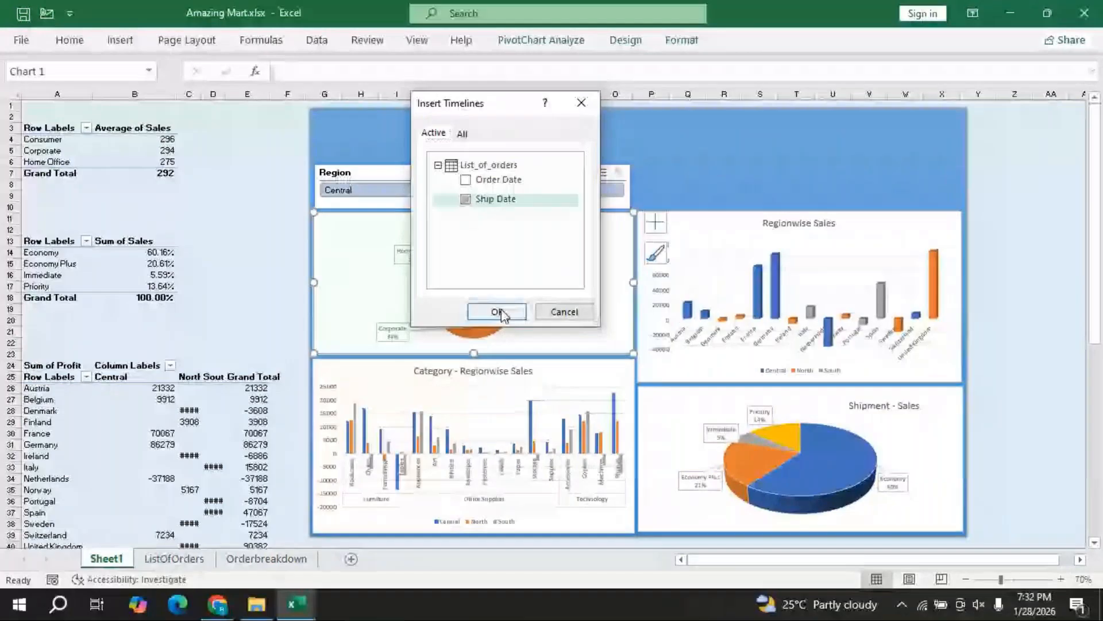
{"action": "left_click", "coordinate": [498, 312]}
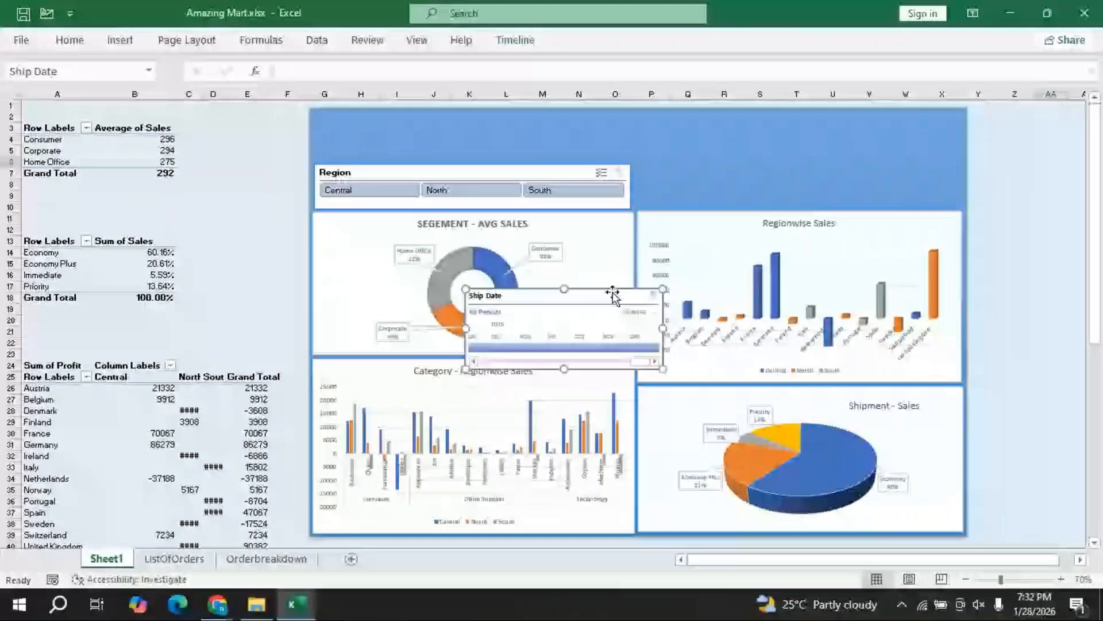
{"action": "key", "text": "ctrl+z"}
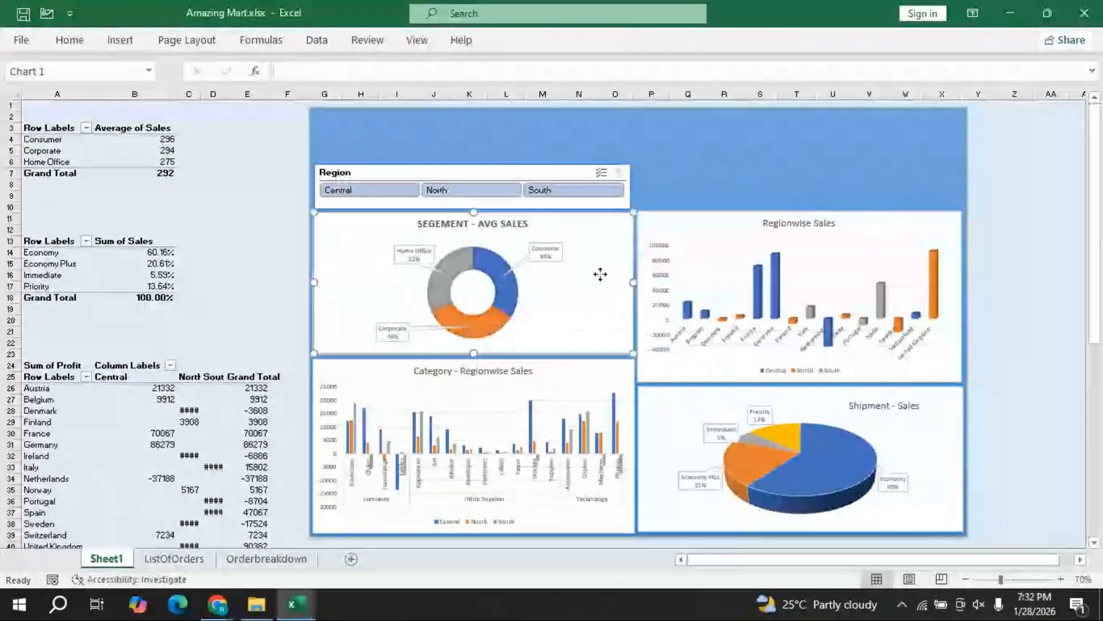
{"action": "left_click", "coordinate": [600, 276]}
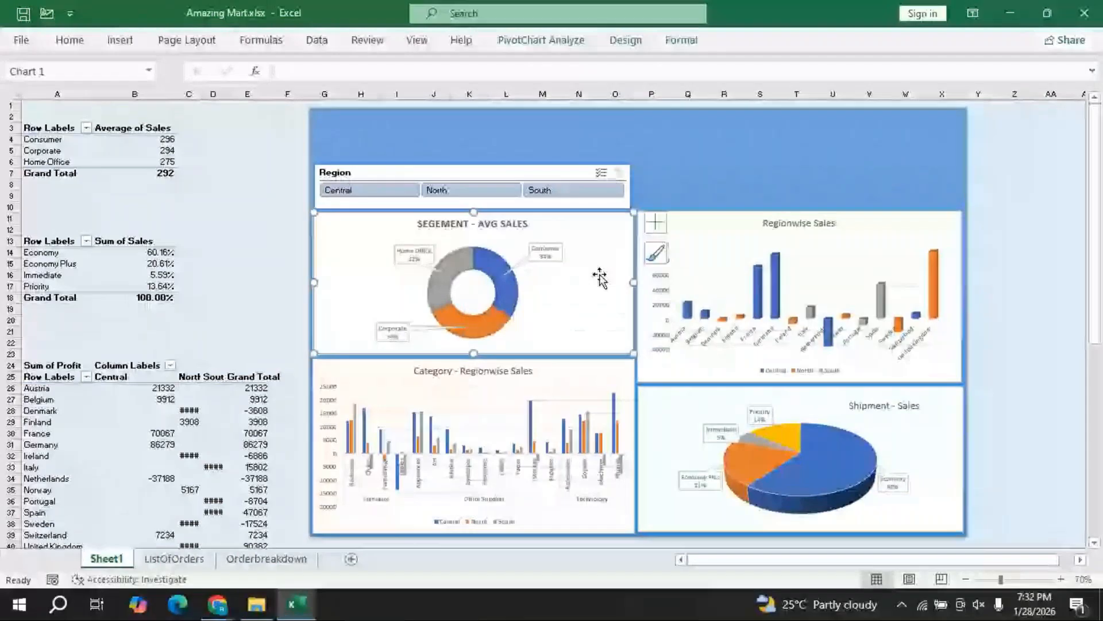
- Insert a Ship Date timeline from the segment doughnut chart
{"action": "left_click", "coordinate": [540, 40]}
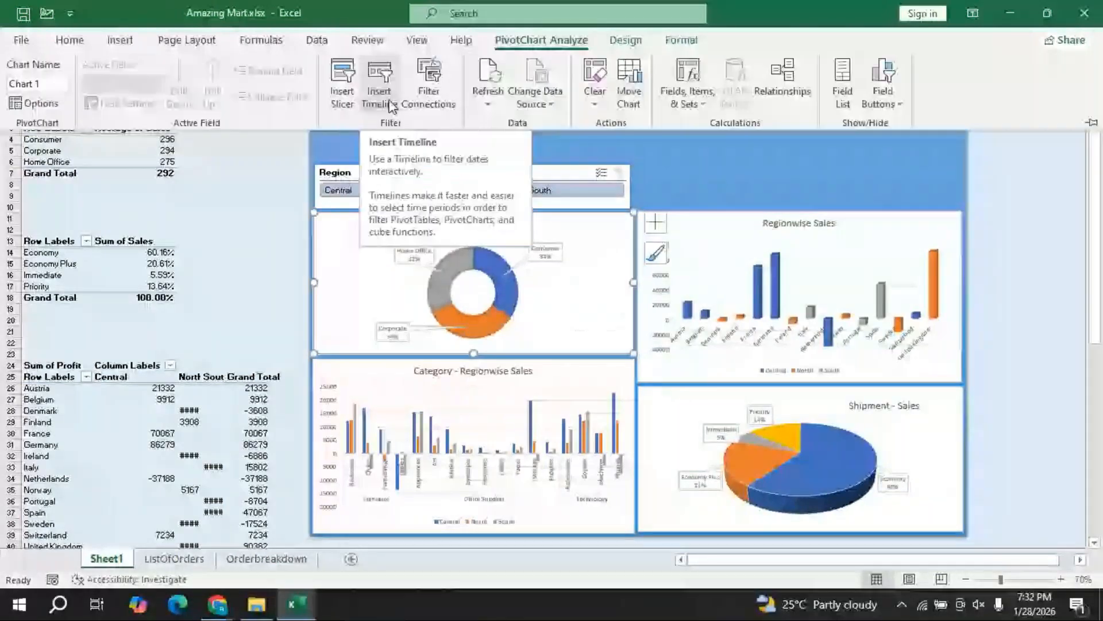
{"action": "left_click", "coordinate": [391, 105]}
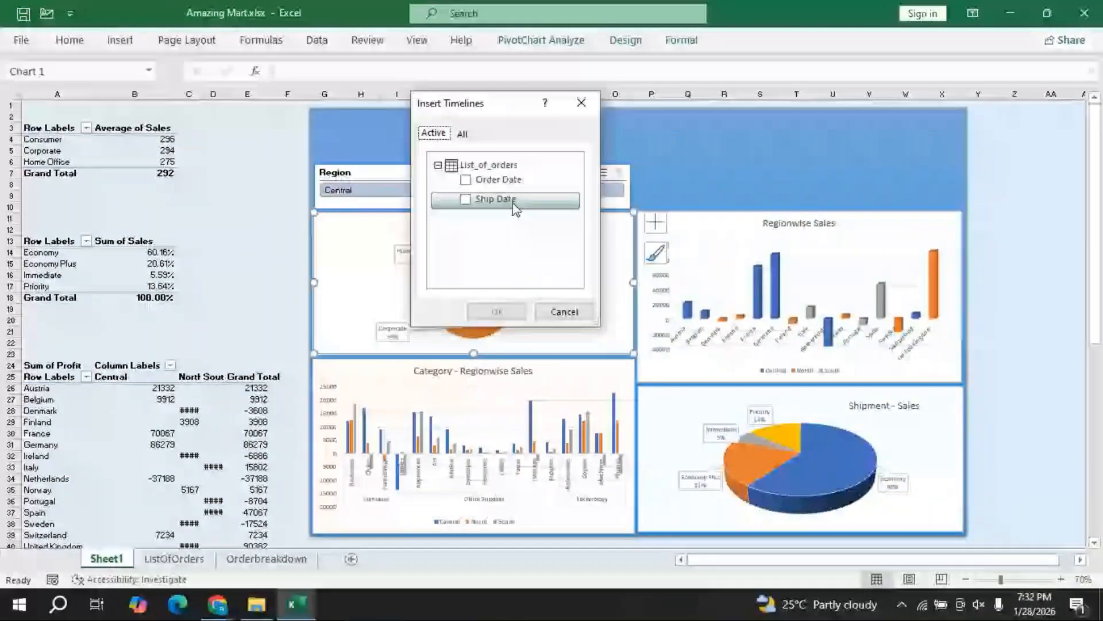
{"action": "left_click", "coordinate": [467, 199]}
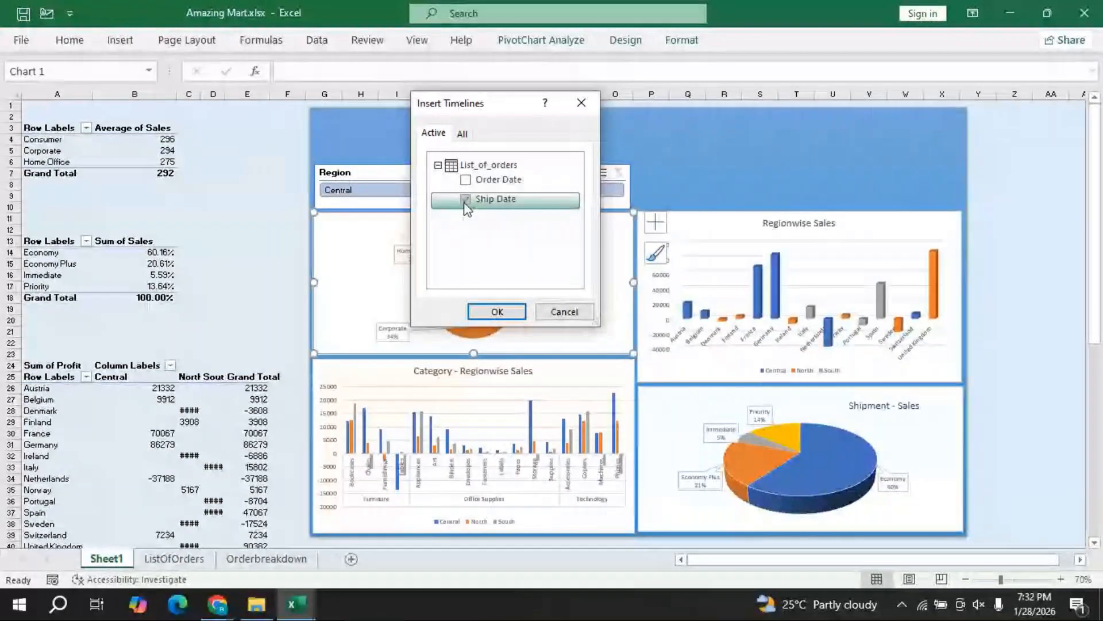
{"action": "left_click", "coordinate": [497, 312]}
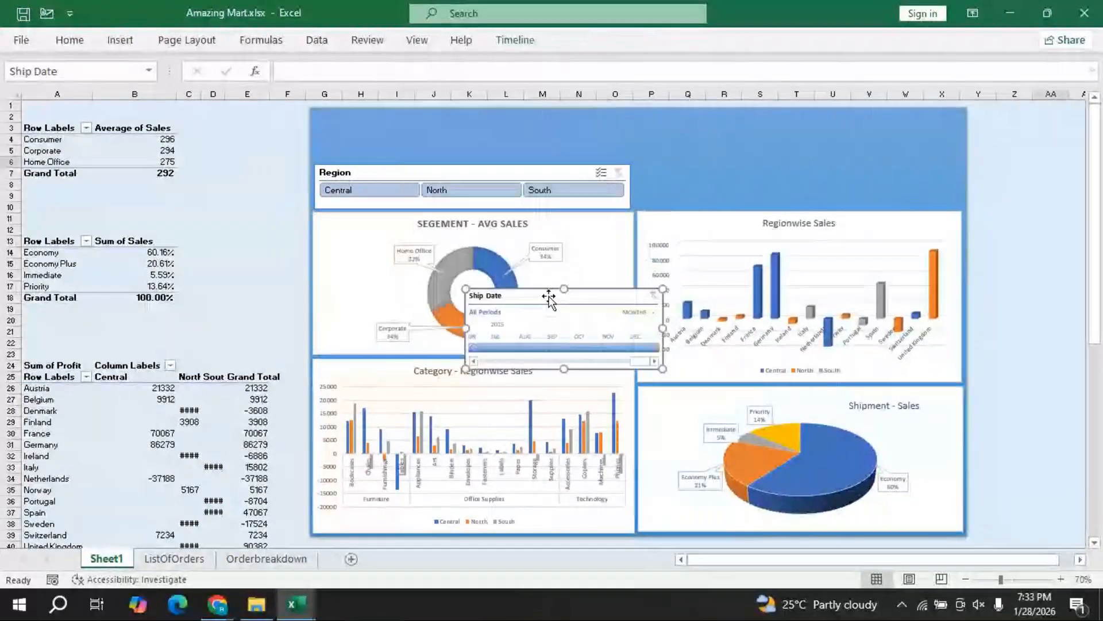
- Move the Ship Date timeline into the empty band above the Regionwise Sales chart and widen it to about 6.03 inches
{"action": "left_click_drag", "start_coordinate": [549, 297], "coordinate": [680, 224]}
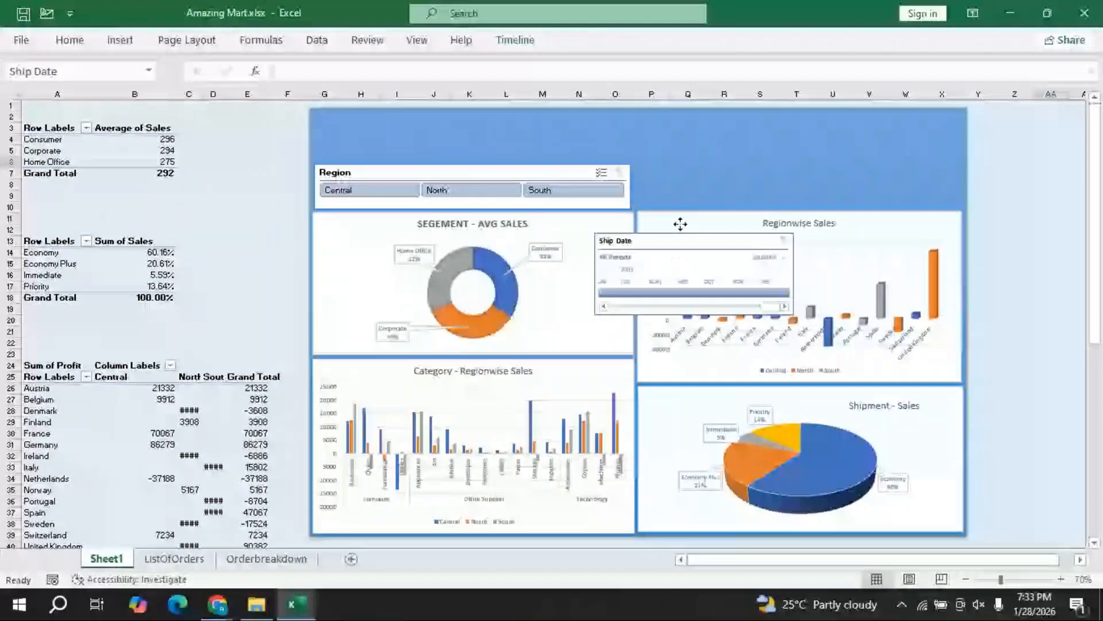
{"action": "left_click_drag", "start_coordinate": [680, 224], "coordinate": [718, 124]}
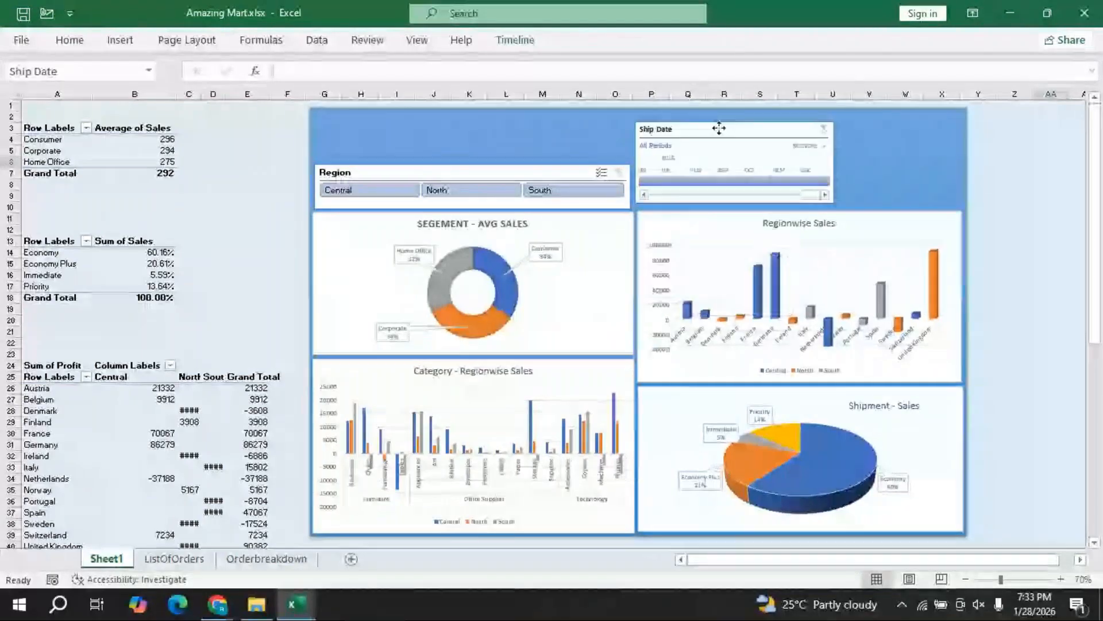
{"action": "left_click_drag", "start_coordinate": [738, 192], "coordinate": [733, 201]}
{"action": "left_click_drag", "start_coordinate": [831, 160], "coordinate": [961, 152]}
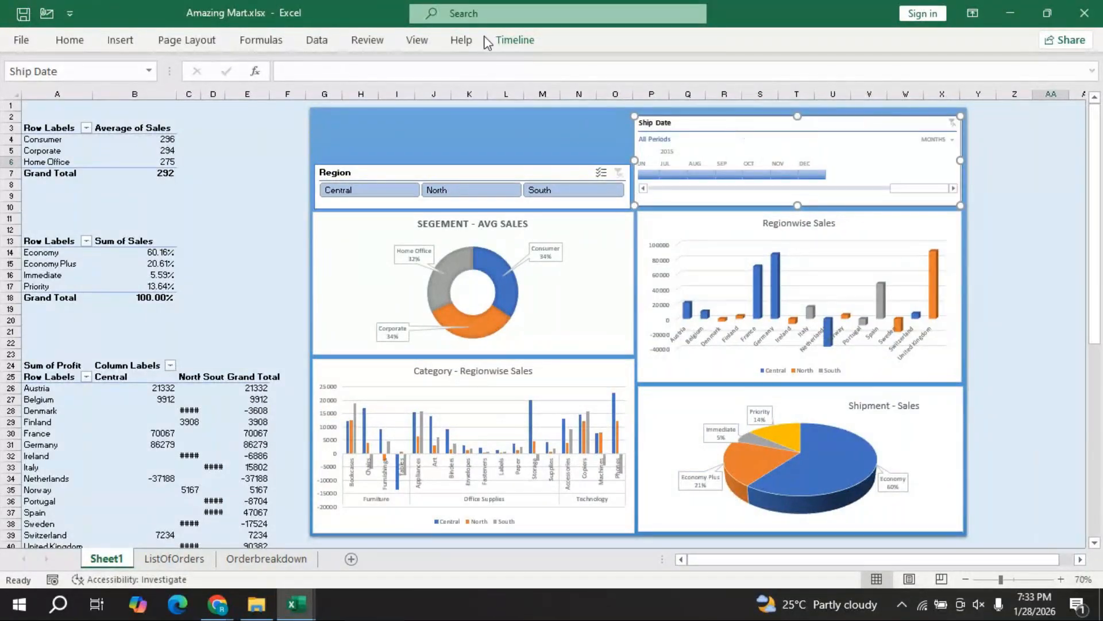
- Try a slightly taller Ship Date timeline and toggle its header off and back on
{"action": "left_click", "coordinate": [514, 40]}
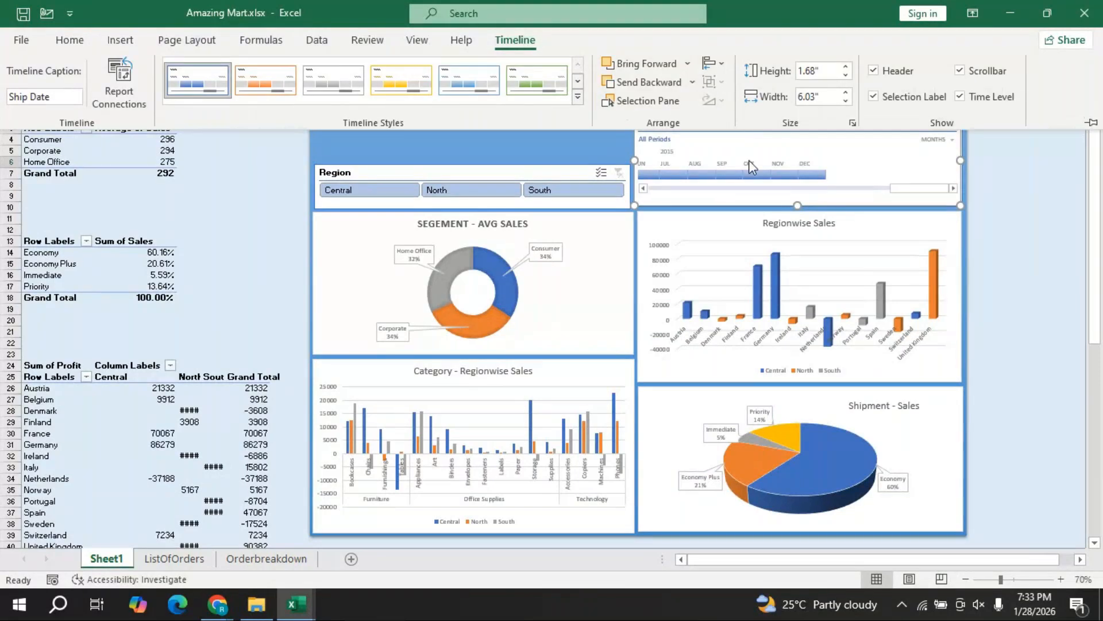
{"action": "left_click", "coordinate": [844, 68]}
{"action": "left_click", "coordinate": [845, 75]}
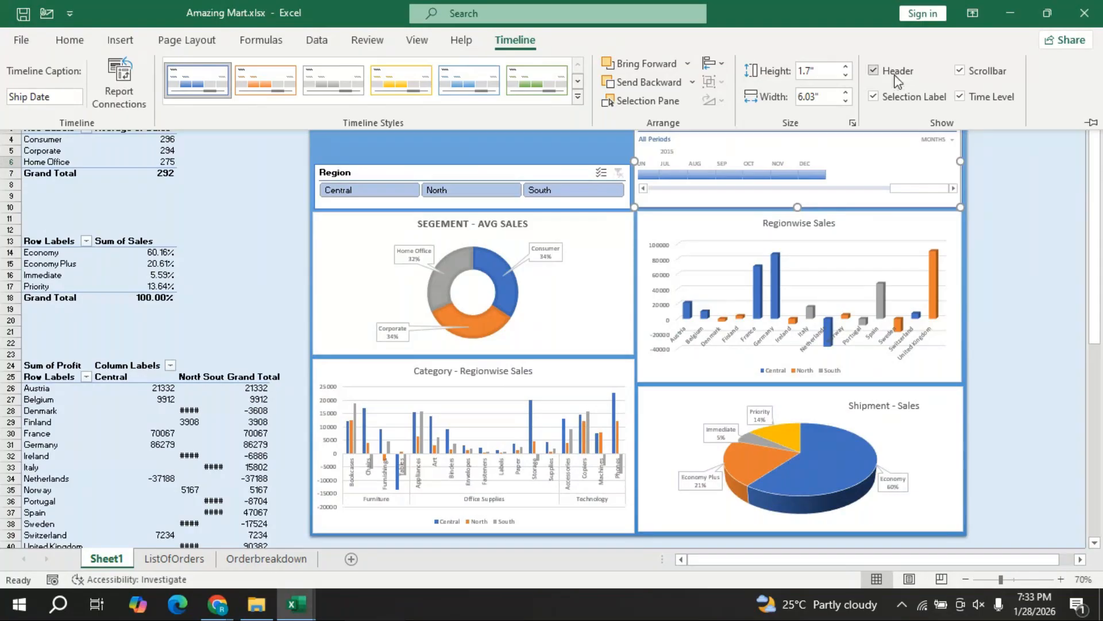
{"action": "left_click", "coordinate": [873, 71]}
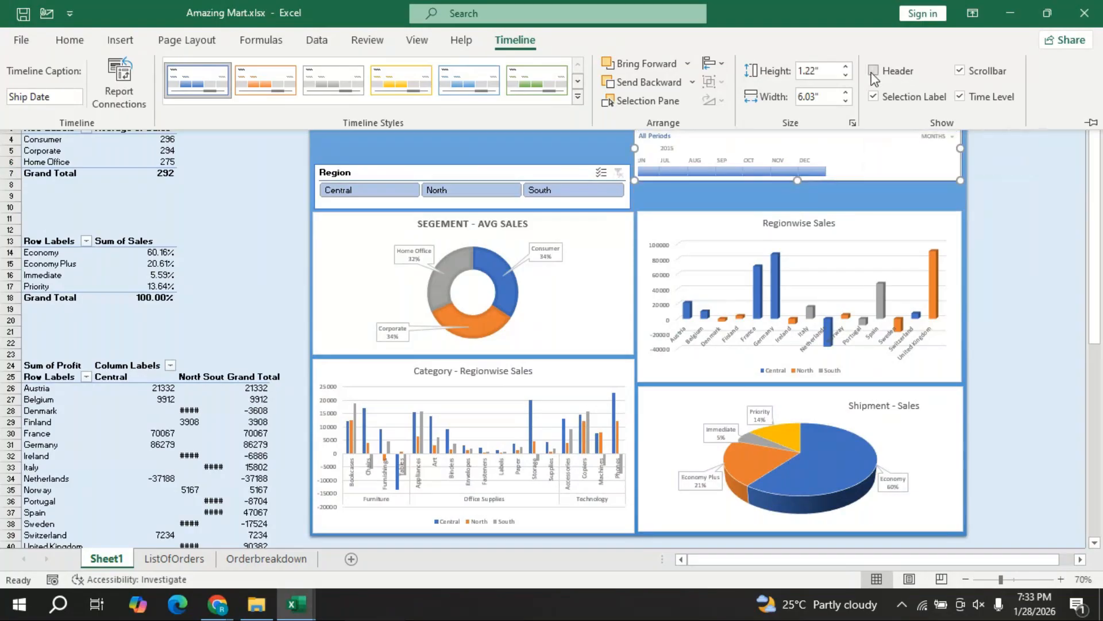
{"action": "left_click", "coordinate": [873, 72]}
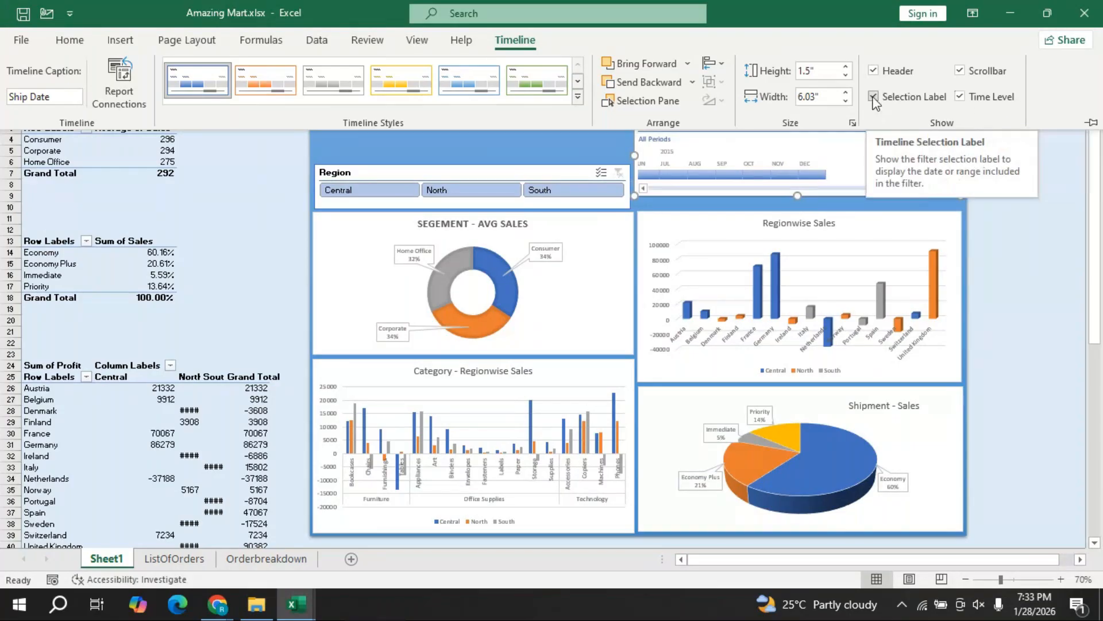
- Stretch the Ship Date timeline vertically to fill the blue band above the Regionwise Sales chart
{"action": "left_click", "coordinate": [518, 149]}
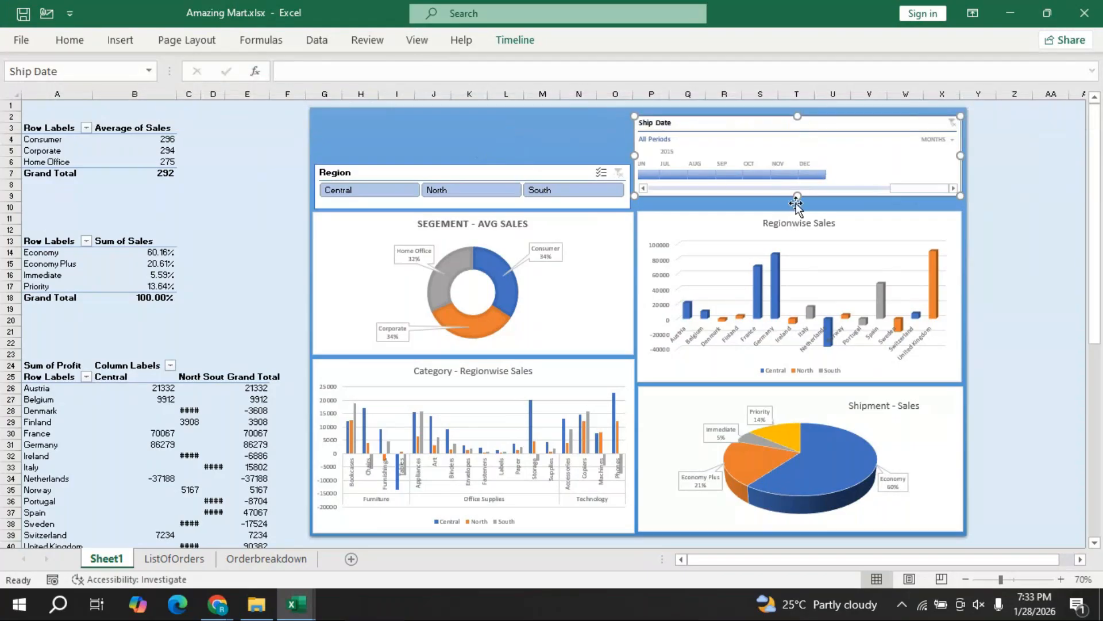
{"action": "left_click_drag", "start_coordinate": [797, 195], "coordinate": [797, 206]}
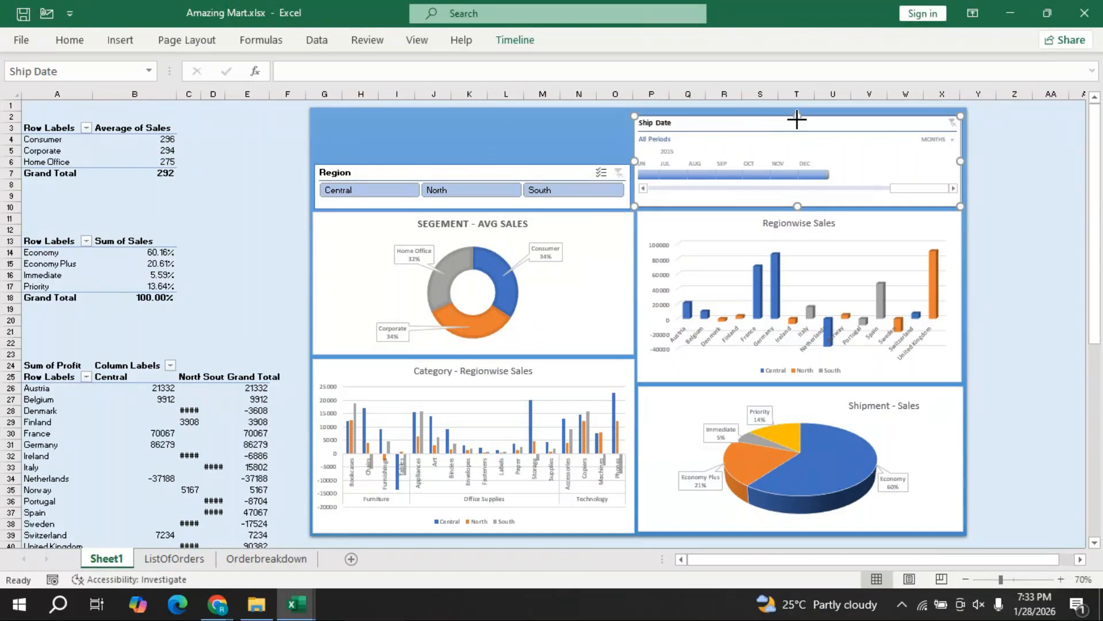
{"action": "left_click_drag", "start_coordinate": [797, 116], "coordinate": [797, 112]}
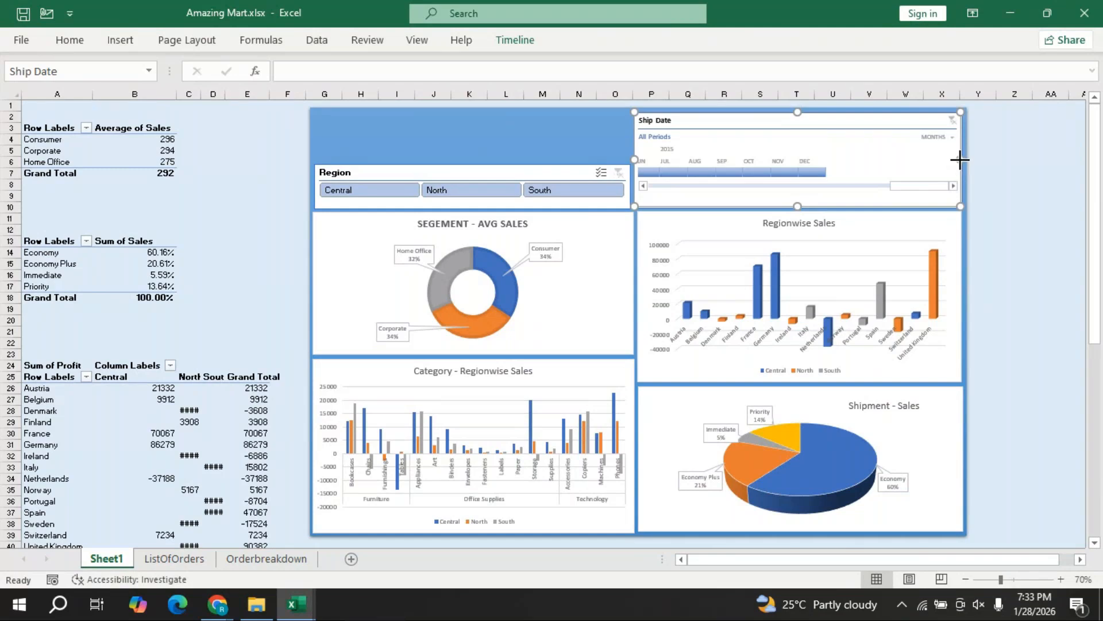
- Draw a text box in the empty part of the background rectangle above the Region slicer
{"action": "left_click", "coordinate": [523, 141]}
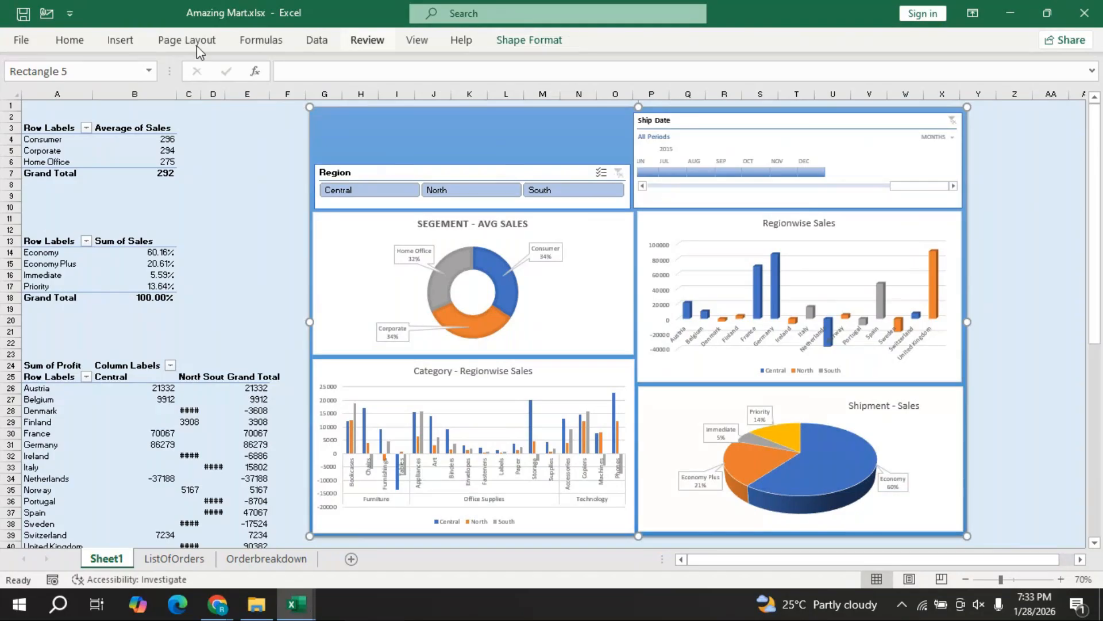
{"action": "left_click", "coordinate": [120, 41]}
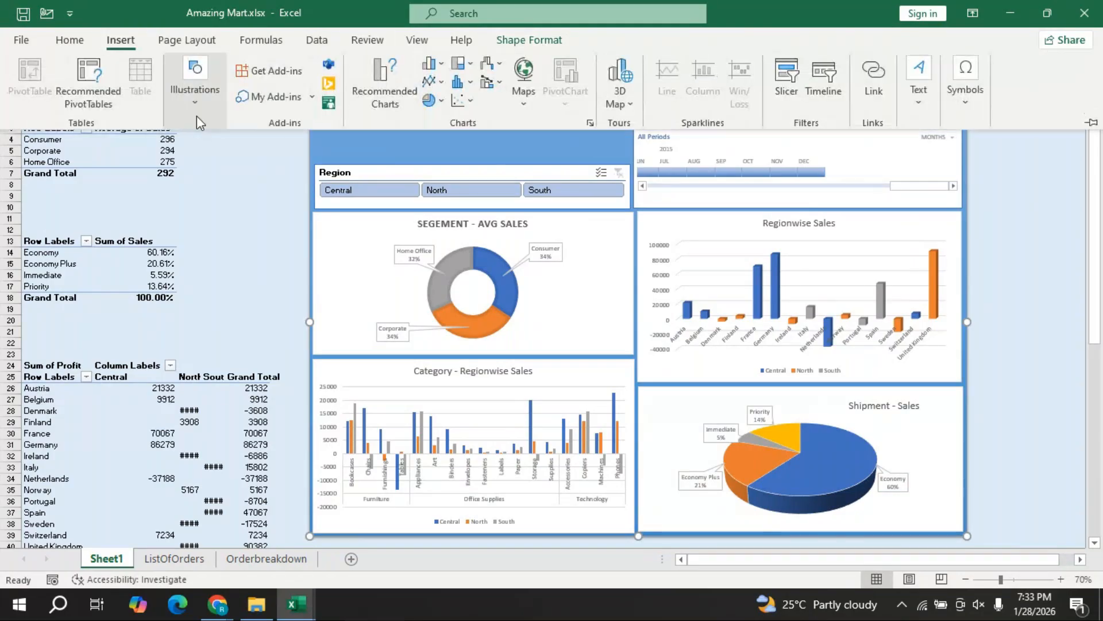
{"action": "left_click", "coordinate": [196, 103]}
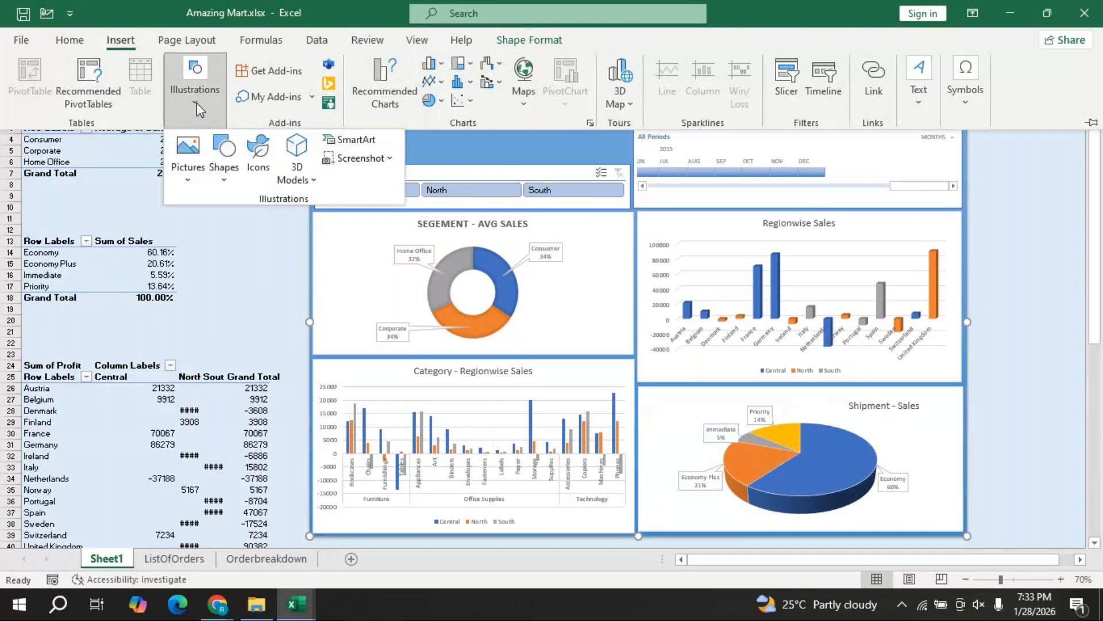
{"action": "left_click", "coordinate": [197, 103]}
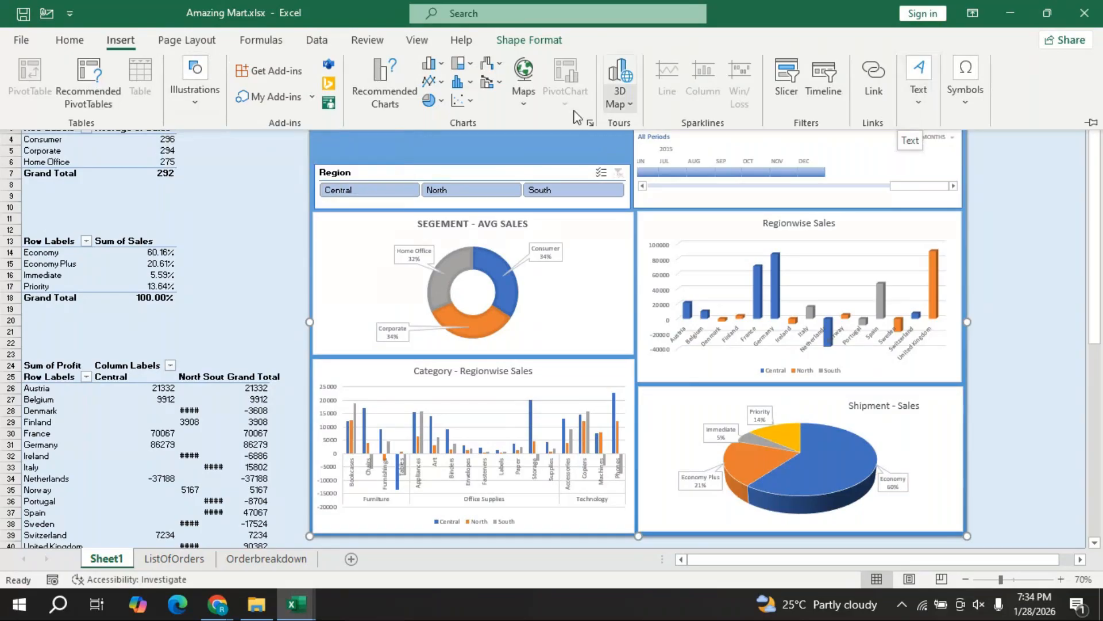
{"action": "left_click", "coordinate": [200, 105]}
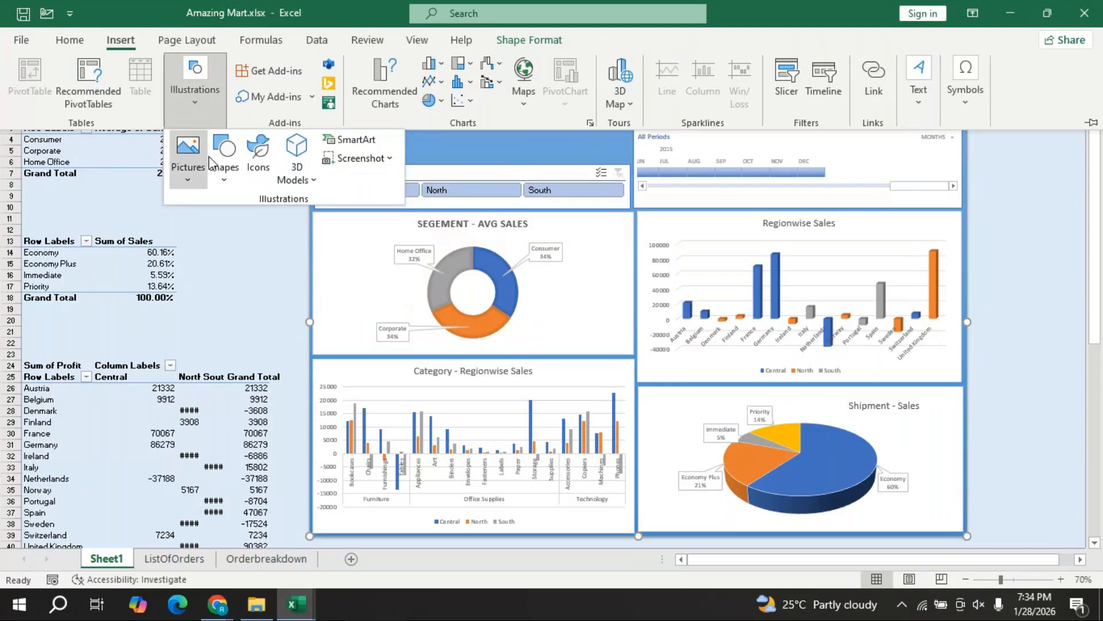
{"action": "left_click", "coordinate": [918, 103]}
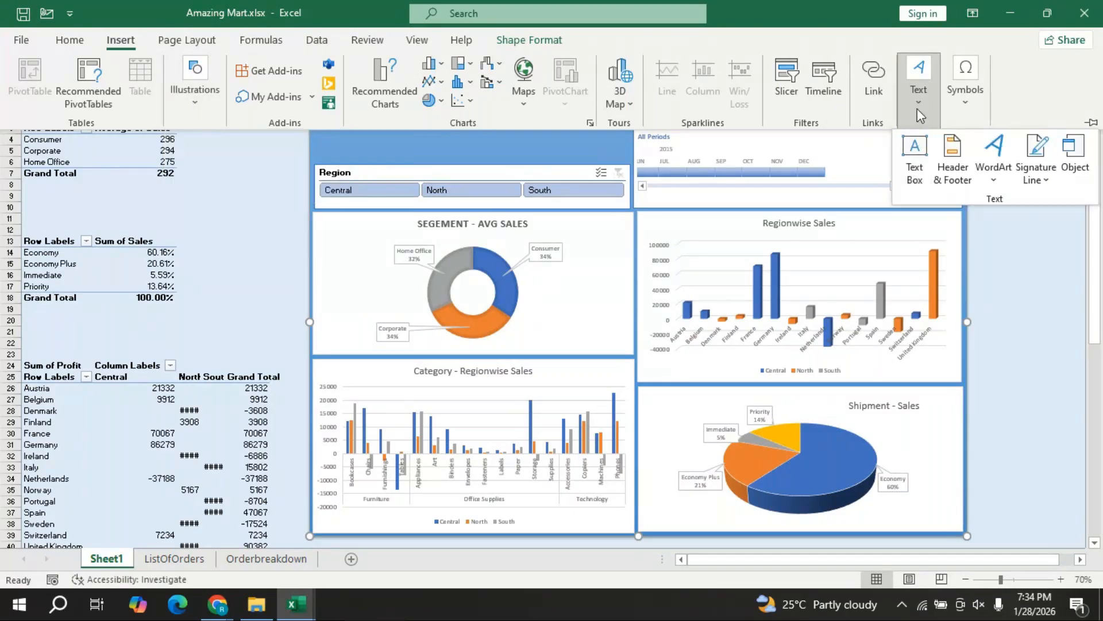
{"action": "left_click", "coordinate": [916, 172]}
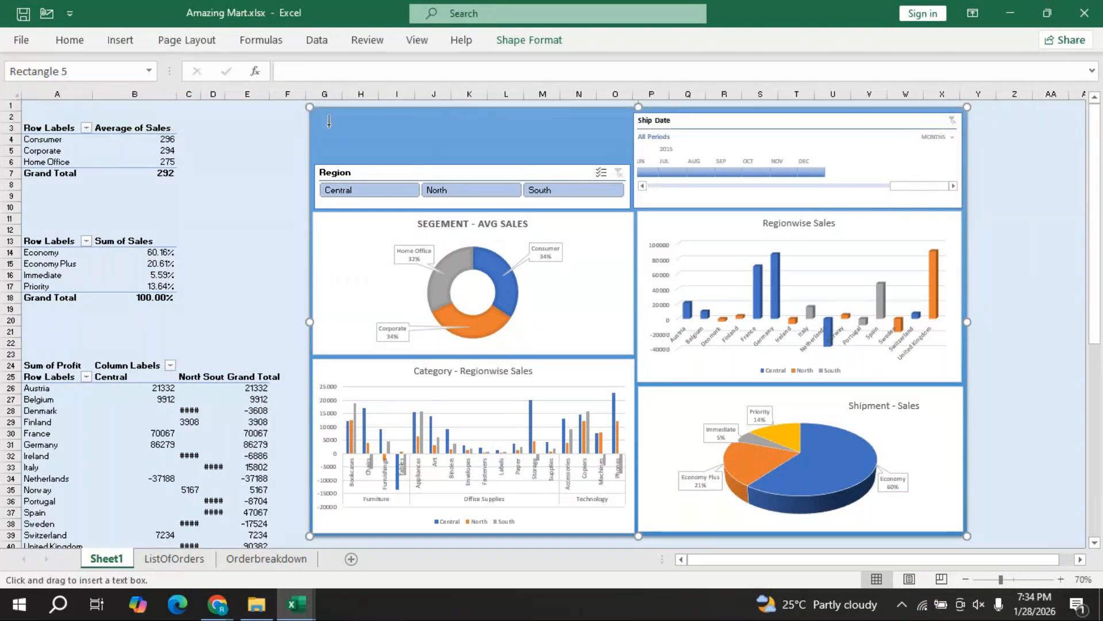
{"action": "left_click_drag", "start_coordinate": [318, 115], "coordinate": [628, 159]}
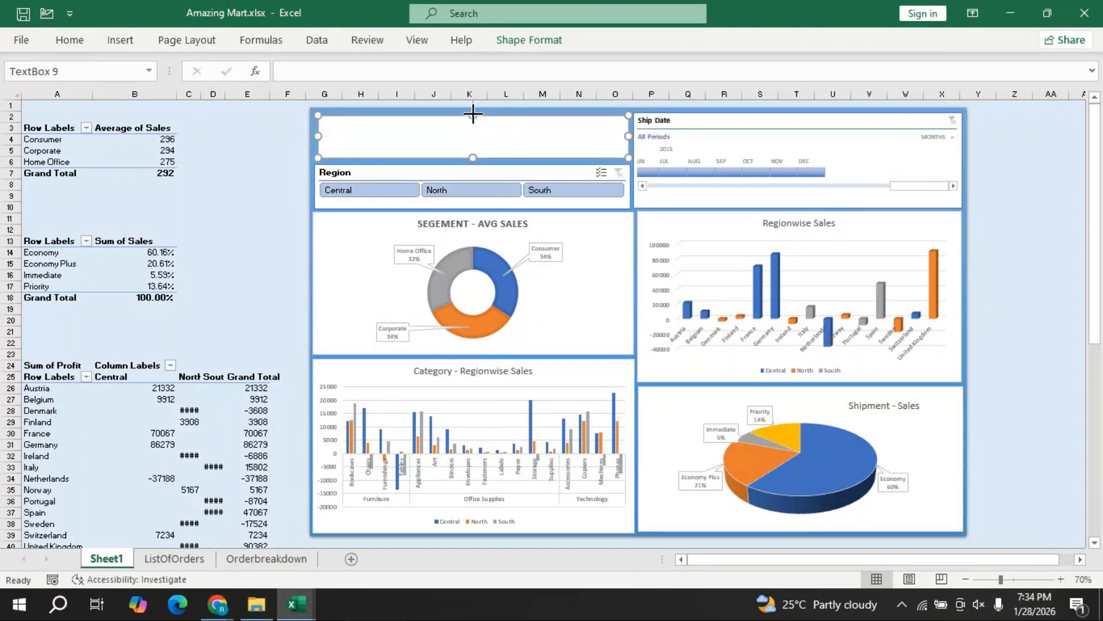
- Enlarge the text box to fill the space above the Region slicer, about 0.89 inches high and 5.82 inches wide
{"action": "left_click_drag", "start_coordinate": [473, 113], "coordinate": [474, 110]}
{"action": "left_click_drag", "start_coordinate": [473, 158], "coordinate": [473, 160]}
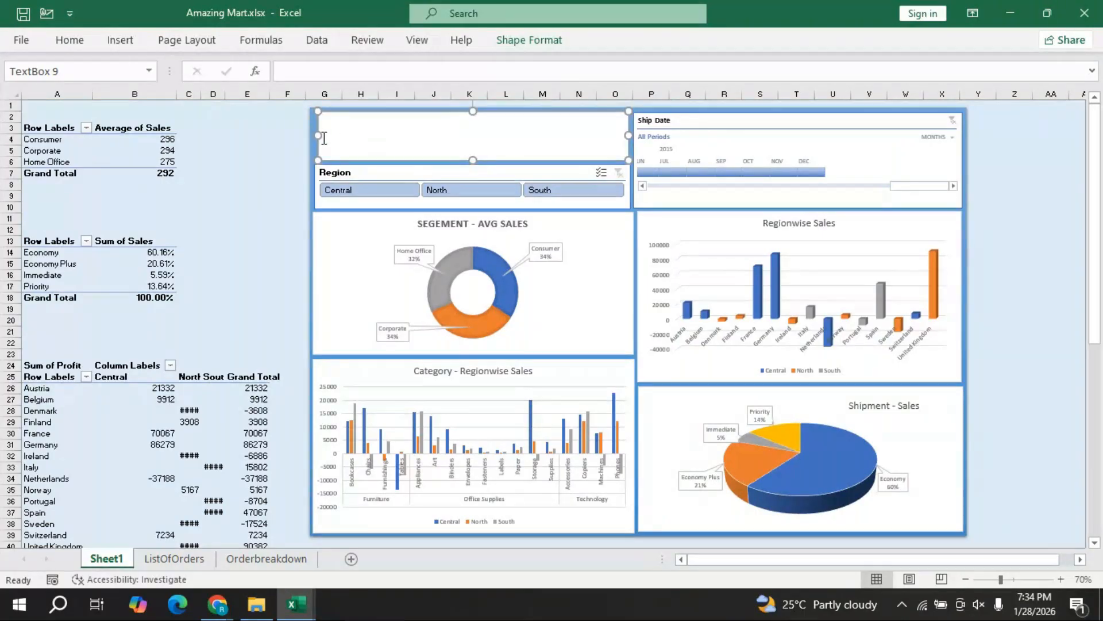
{"action": "left_click_drag", "start_coordinate": [319, 135], "coordinate": [313, 116]}
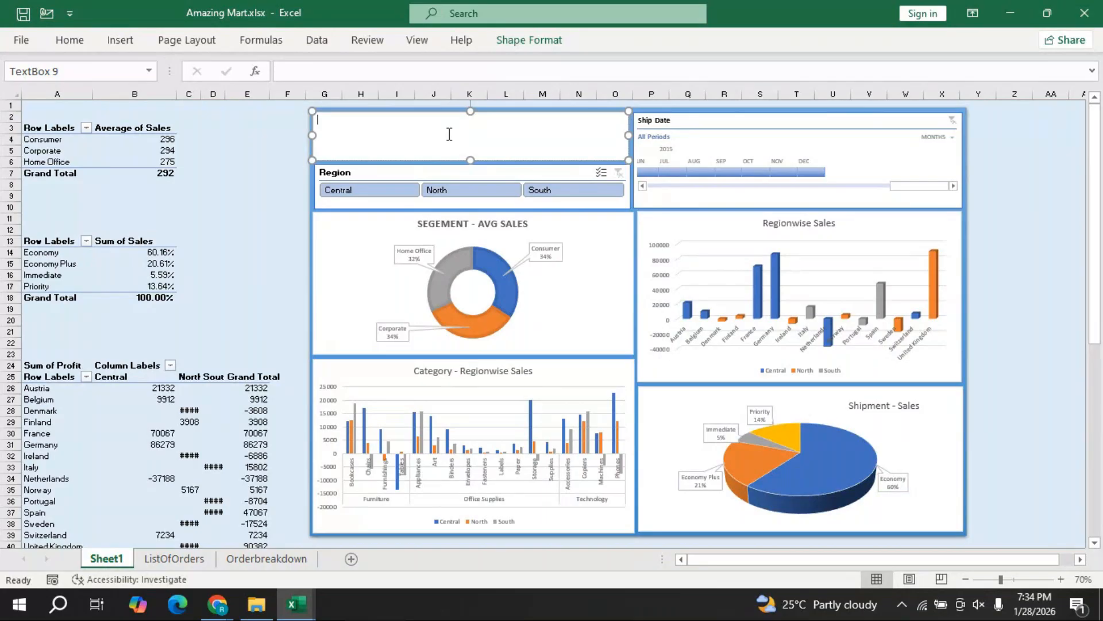
- Enter the title AMAZING MART in the text box, with SALES DASHBOARD on a second line
{"action": "type", "text": "AMAZING MART"}
{"action": "key", "text": "Return"}
{"action": "type", "text": "SALES DASHBOARD"}
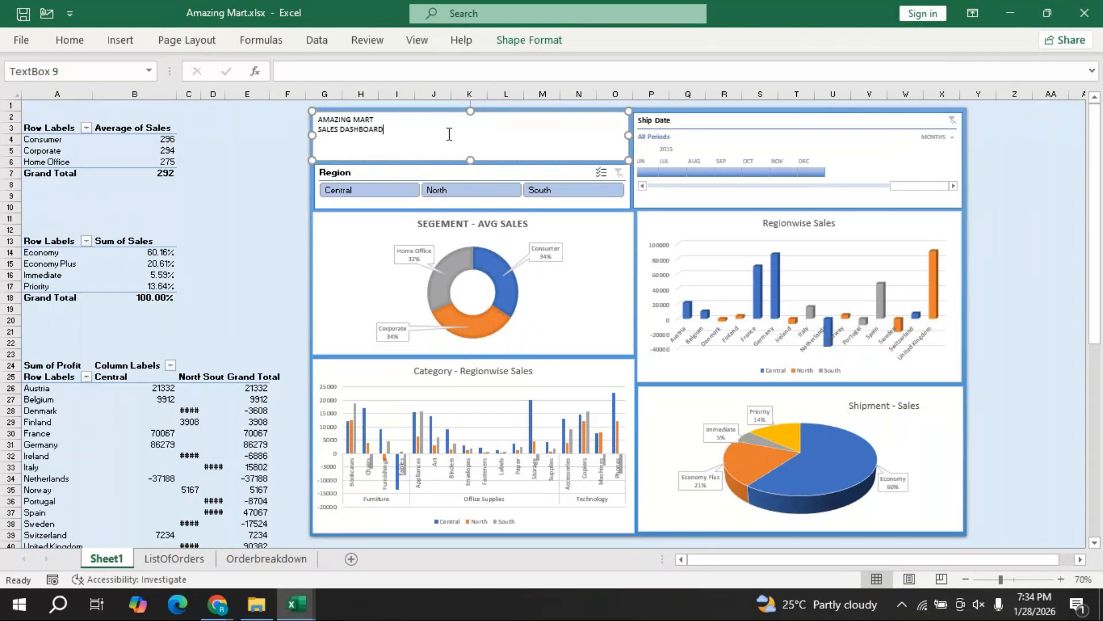
- Centre both title lines horizontally in the text box and enlarge their font size to 24
{"action": "key", "text": "ctrl+a"}
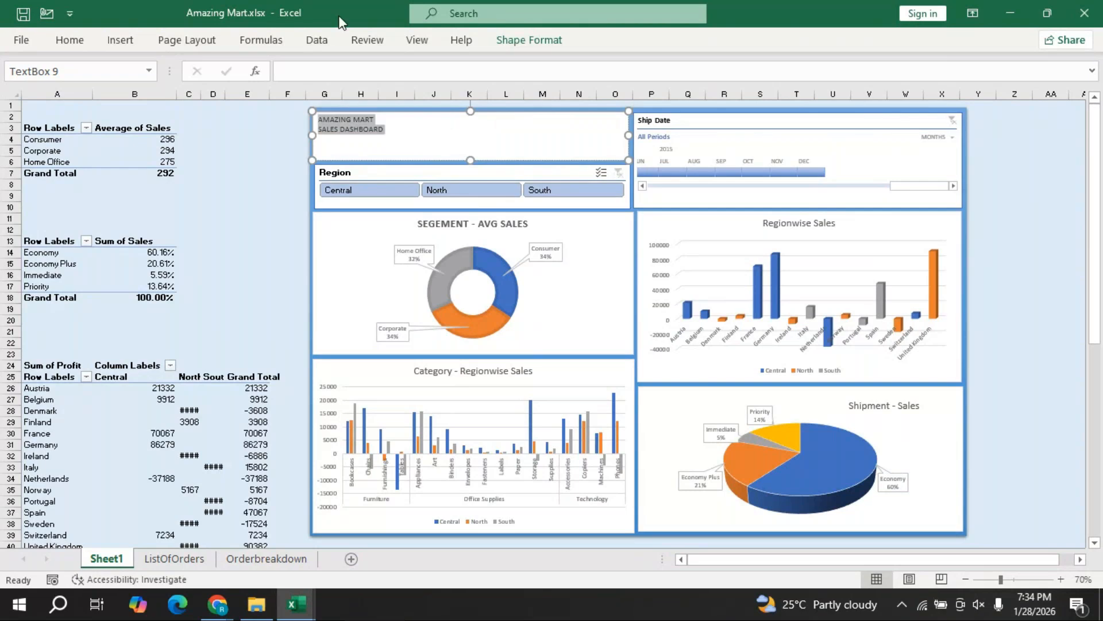
{"action": "left_click", "coordinate": [80, 40]}
{"action": "left_click", "coordinate": [299, 96]}
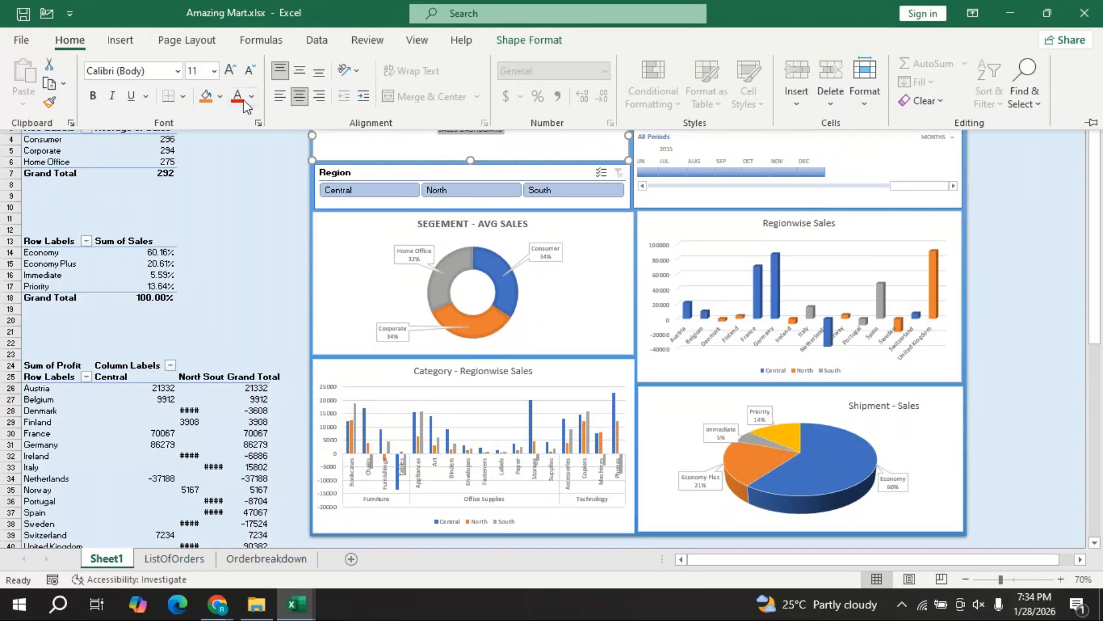
{"action": "left_click", "coordinate": [230, 70]}
{"action": "left_click", "coordinate": [230, 70]}
{"action": "left_click", "coordinate": [232, 77]}
{"action": "left_click", "coordinate": [232, 77]}
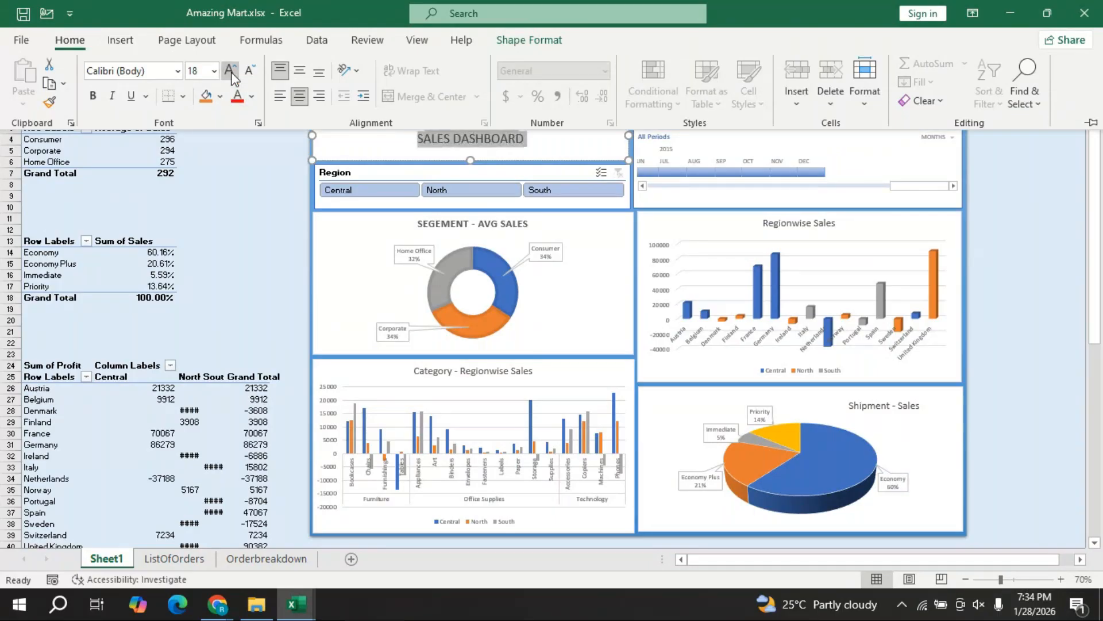
{"action": "left_click", "coordinate": [232, 72]}
{"action": "left_click", "coordinate": [232, 71]}
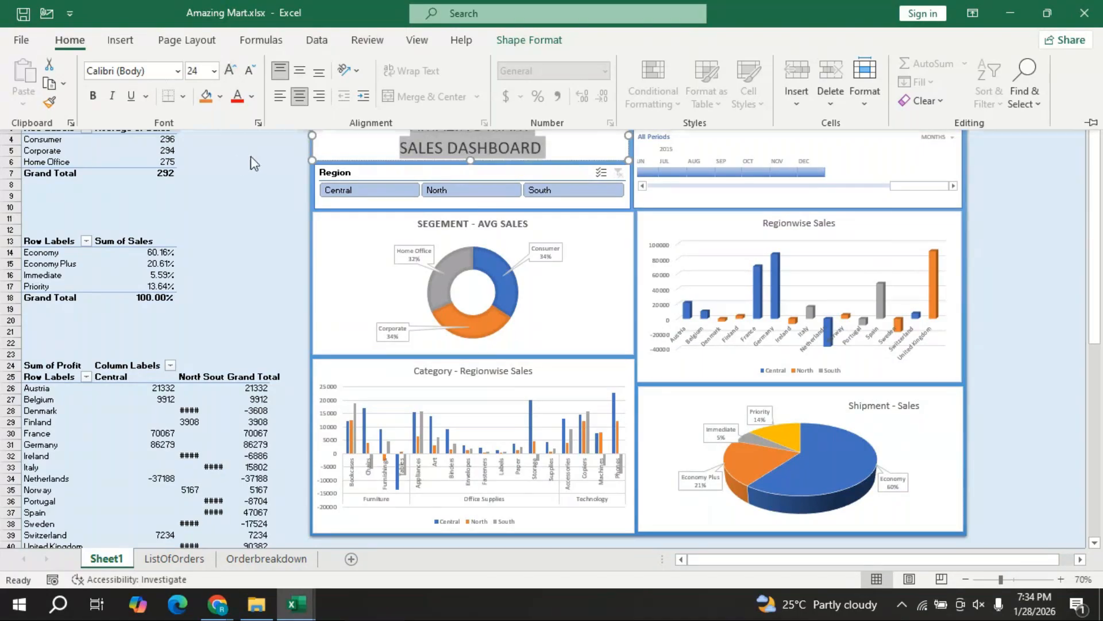
- Make both lines of the dashboard title bold
{"action": "left_click", "coordinate": [250, 156]}
{"action": "left_click", "coordinate": [336, 131]}
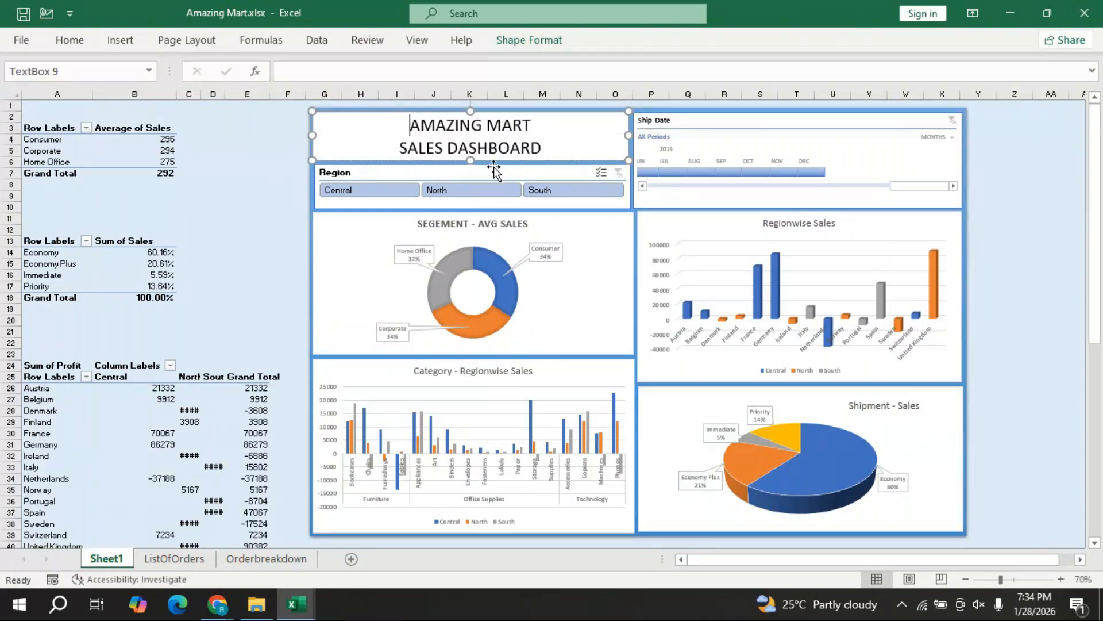
{"action": "left_click_drag", "start_coordinate": [372, 117], "coordinate": [543, 150]}
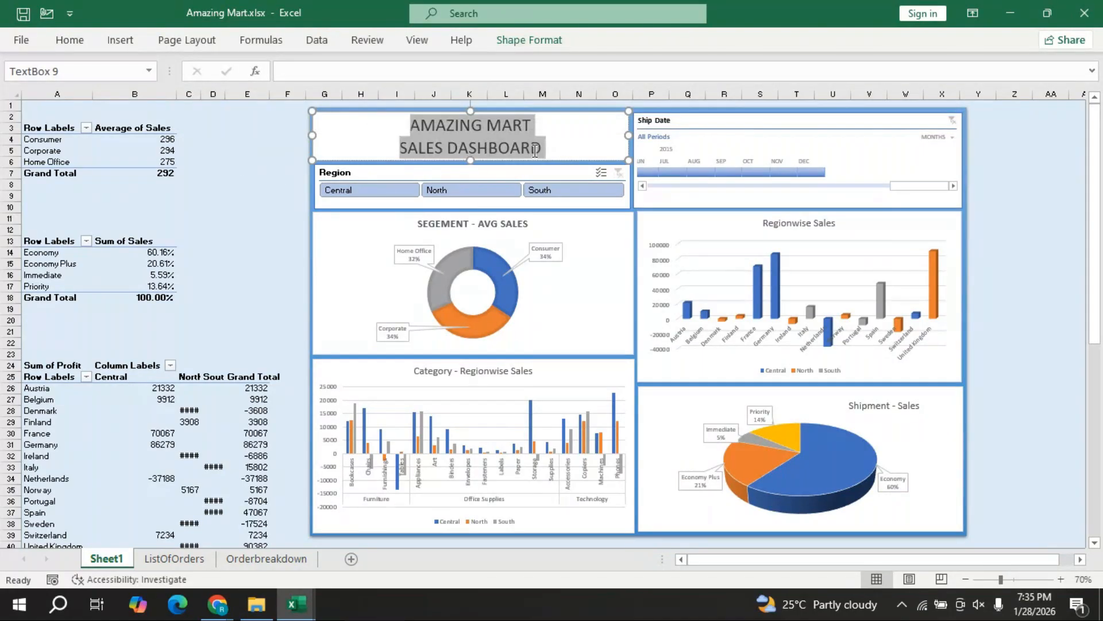
{"action": "left_click", "coordinate": [52, 49]}
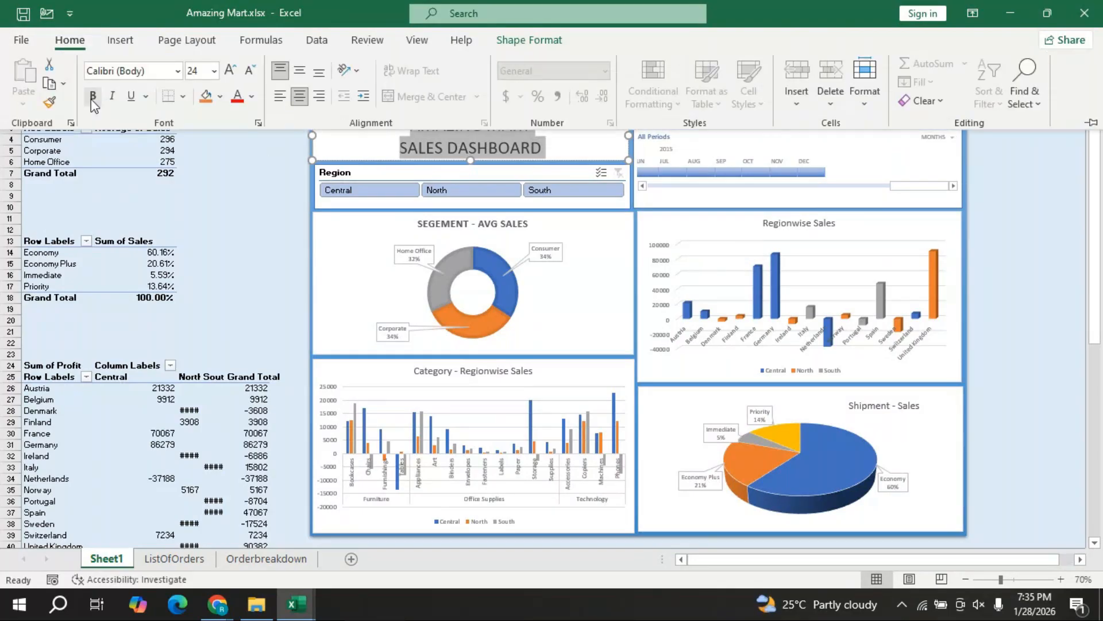
{"action": "left_click", "coordinate": [92, 100]}
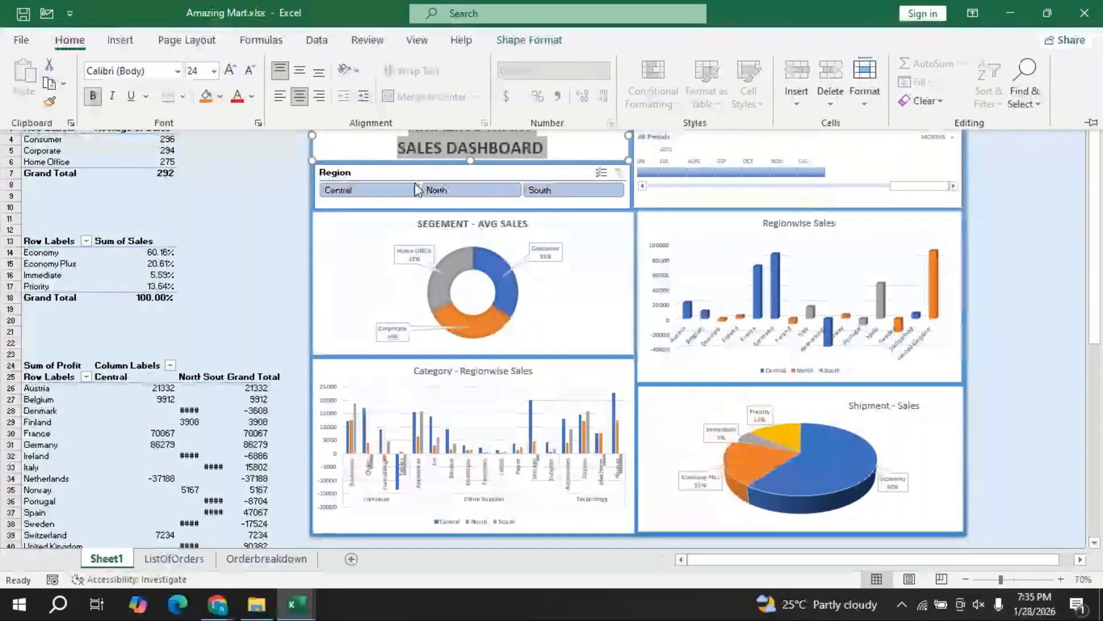
- Fill the dashboard title text box with the darkest shade of the theme blue and deselect it
{"action": "left_click", "coordinate": [529, 42]}
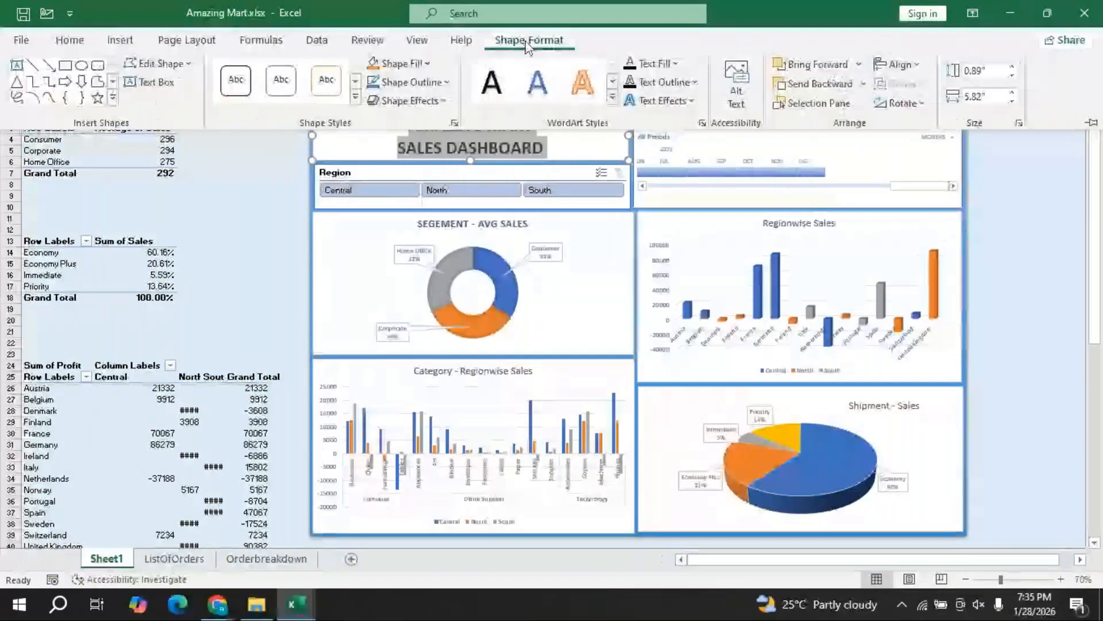
{"action": "left_click", "coordinate": [427, 63]}
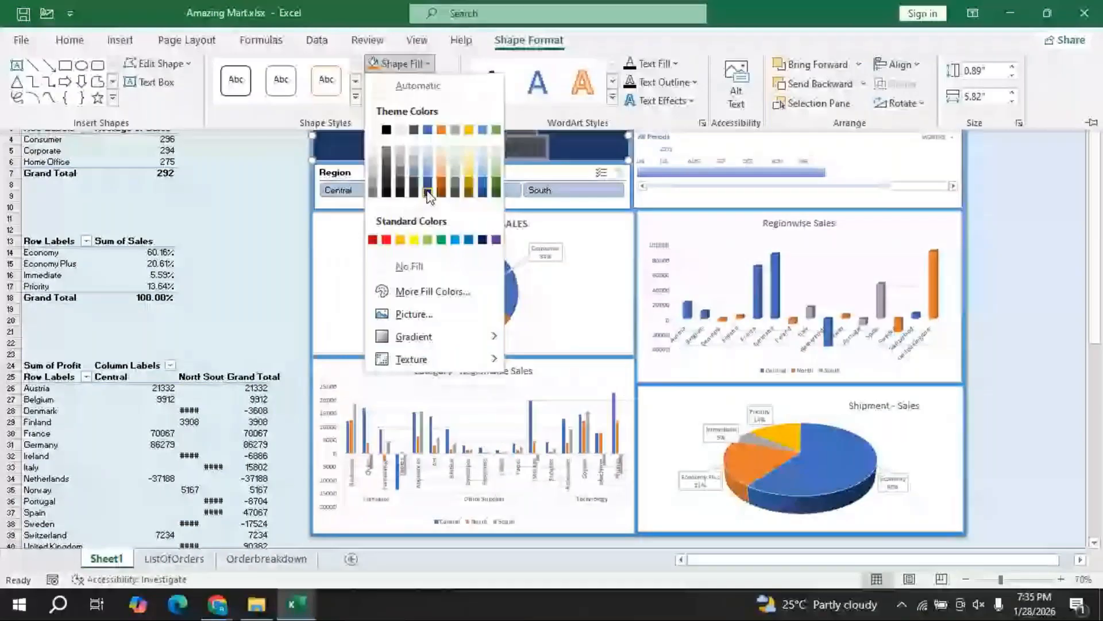
{"action": "left_click", "coordinate": [428, 195]}
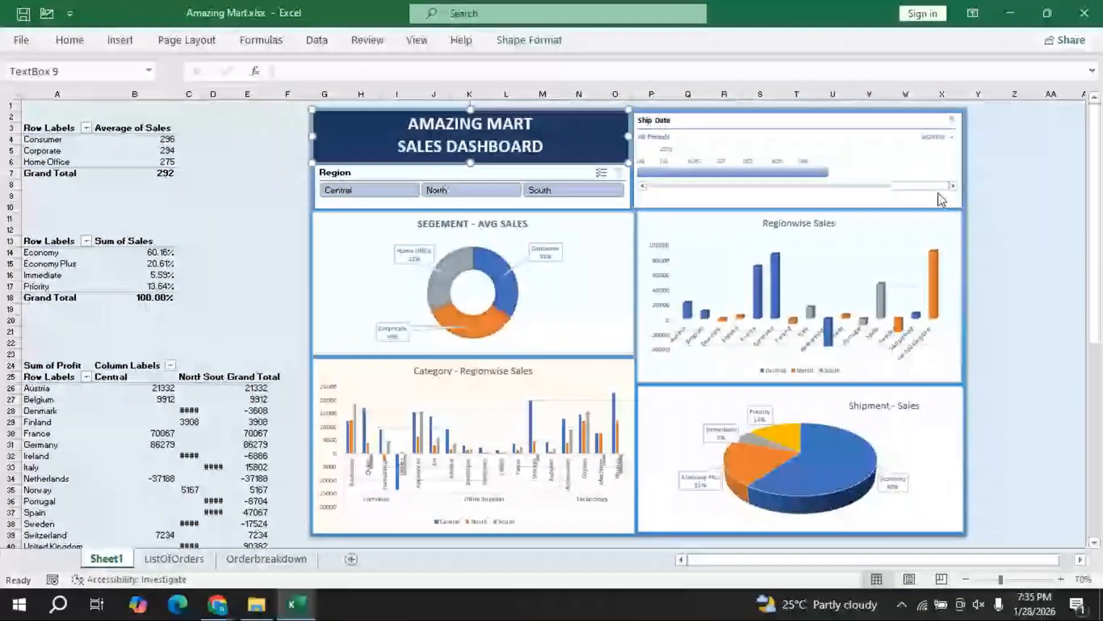
{"action": "left_click", "coordinate": [280, 162]}
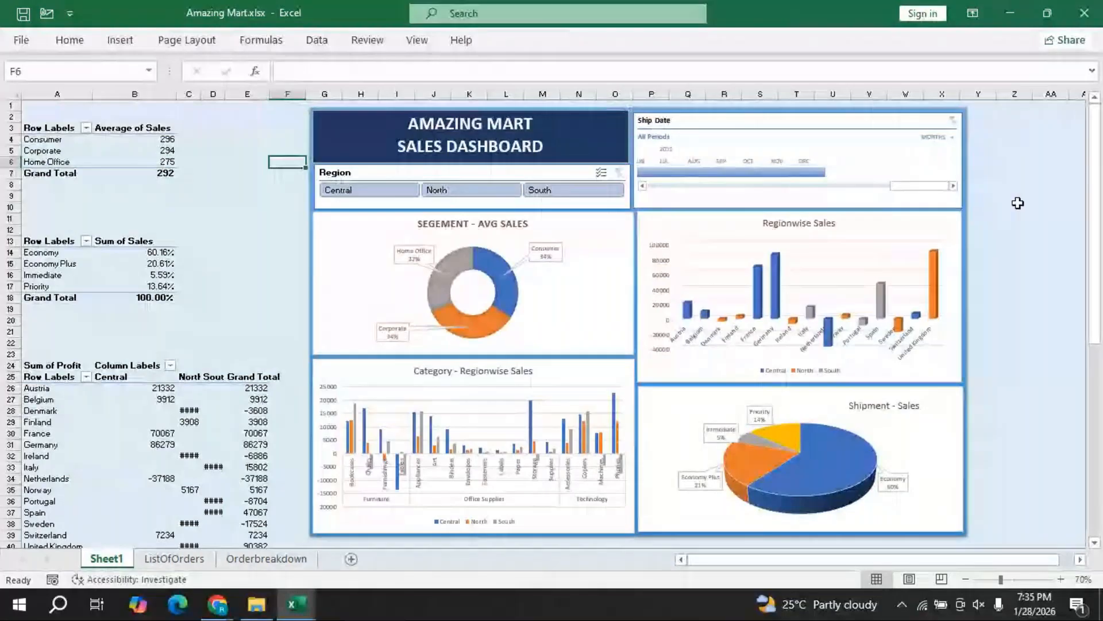
{"action": "left_click", "coordinate": [1018, 204]}
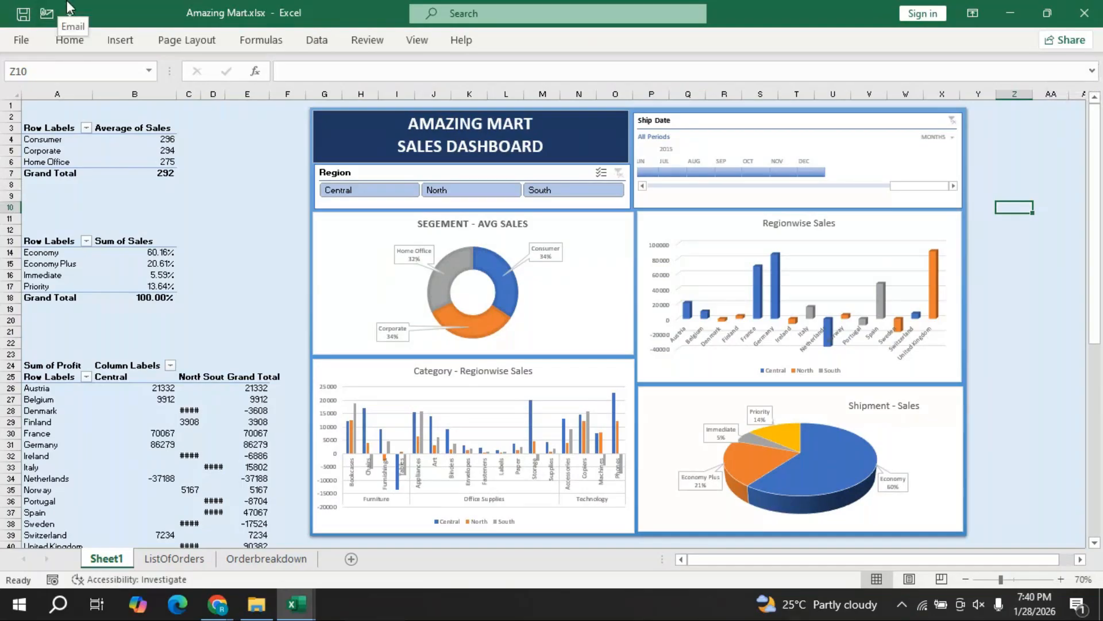
- Test the Region slicer by filtering on Central, North and South in turn, and clear the filter
{"action": "left_click", "coordinate": [360, 195]}
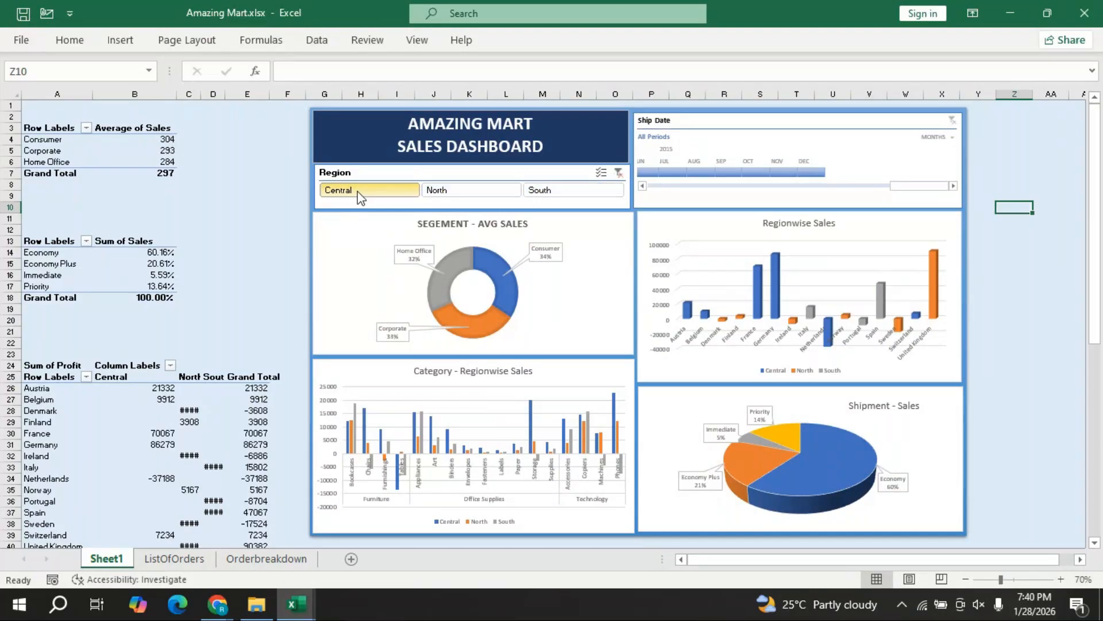
{"action": "left_click", "coordinate": [441, 195]}
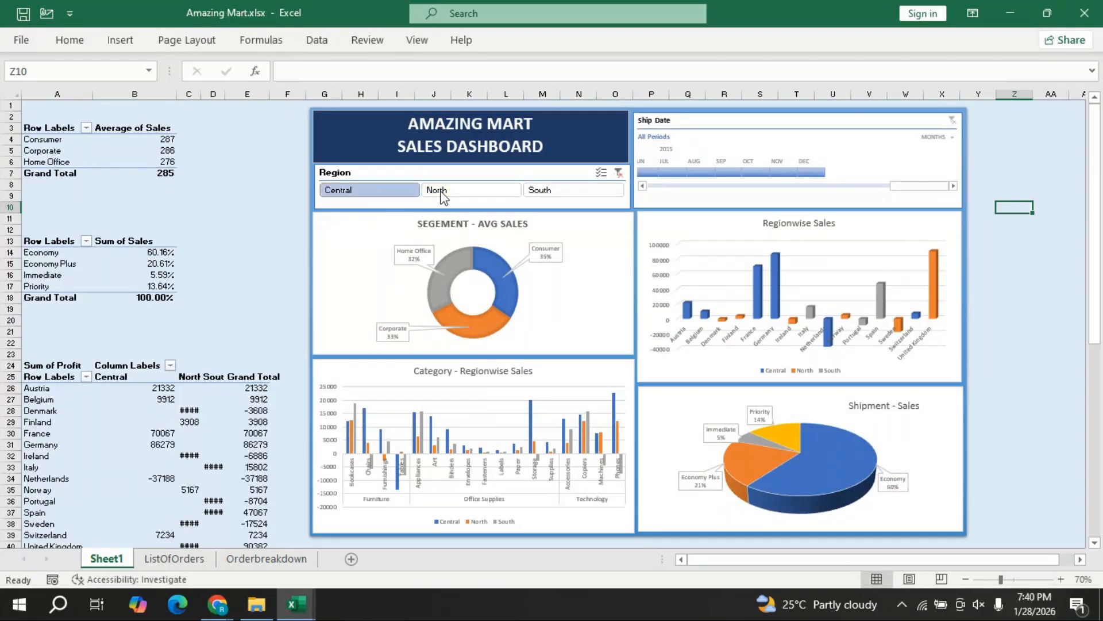
{"action": "left_click", "coordinate": [569, 191]}
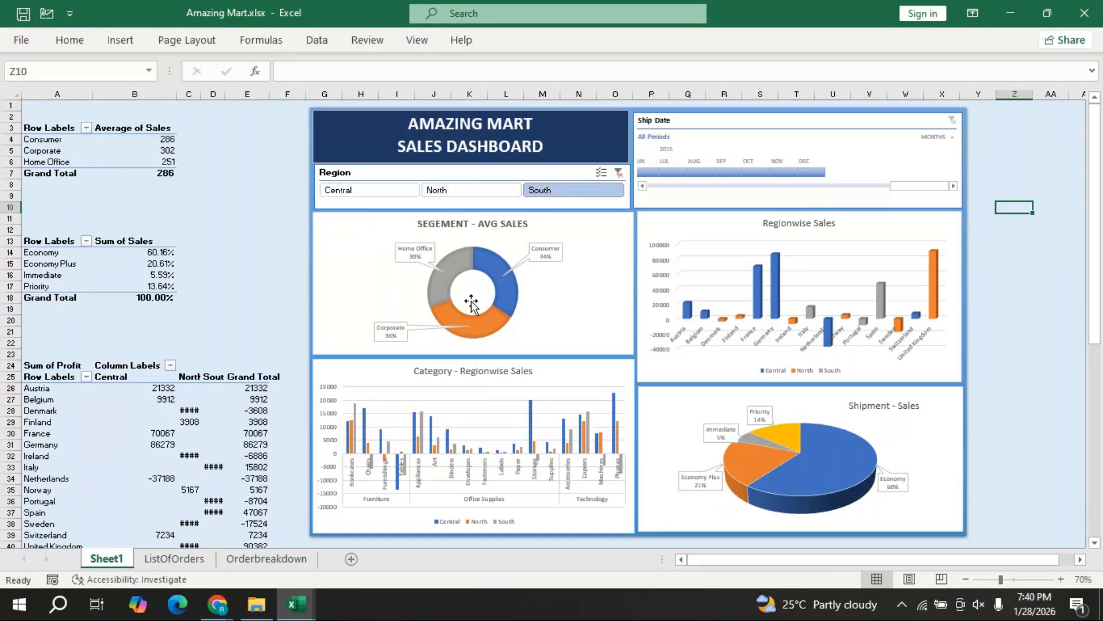
{"action": "mouse_move", "coordinate": [495, 282]}
{"action": "left_click", "coordinate": [619, 172]}
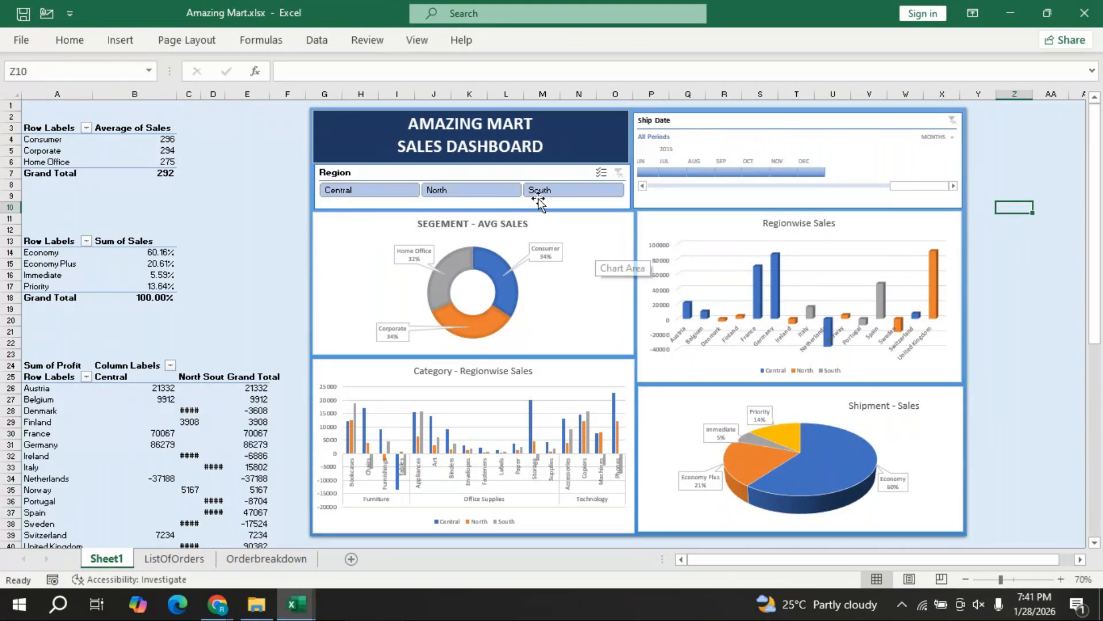
- Connect the Region slicer to PivotTable2, PivotTable3 and PivotTable4 in addition to PivotTable1
{"action": "left_click", "coordinate": [584, 244]}
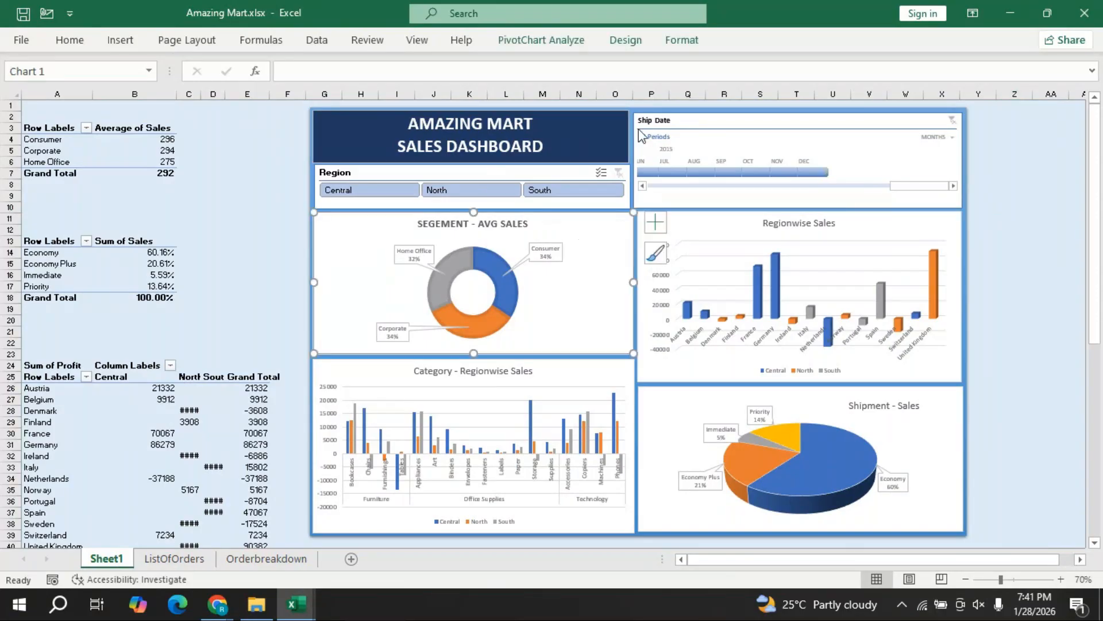
{"action": "left_click", "coordinate": [568, 173]}
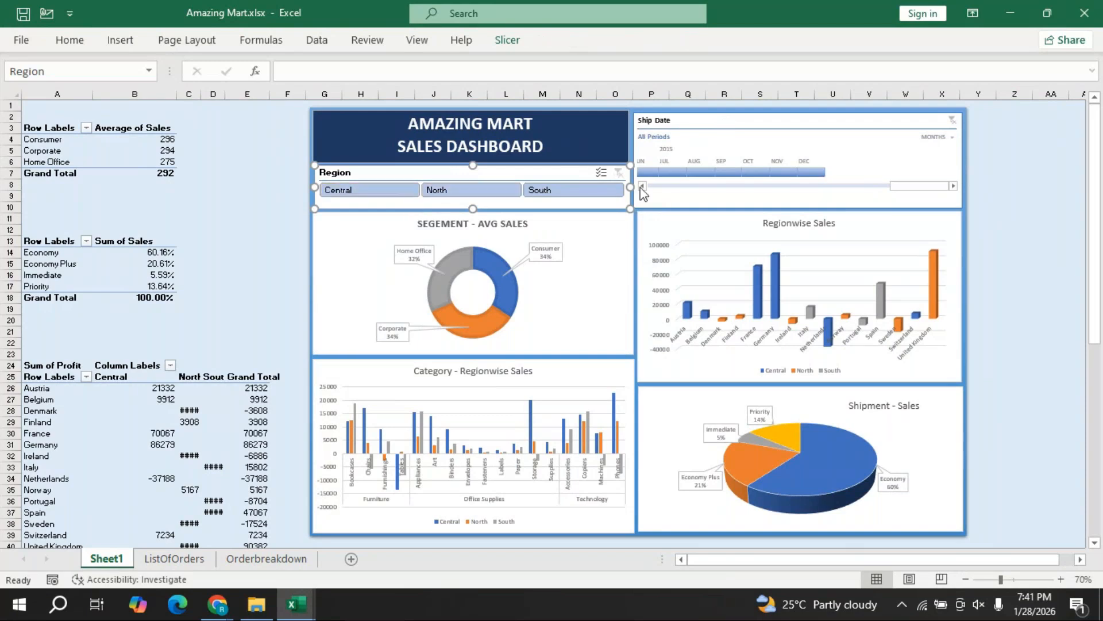
{"action": "mouse_move", "coordinate": [491, 269]}
{"action": "left_click", "coordinate": [508, 40]}
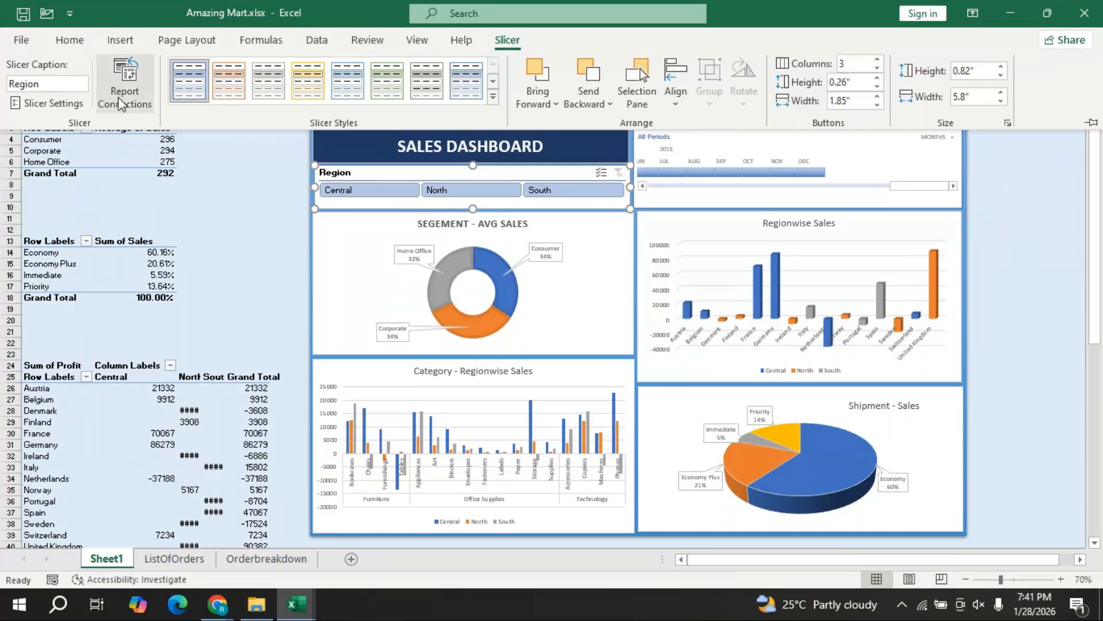
{"action": "left_click", "coordinate": [402, 172]}
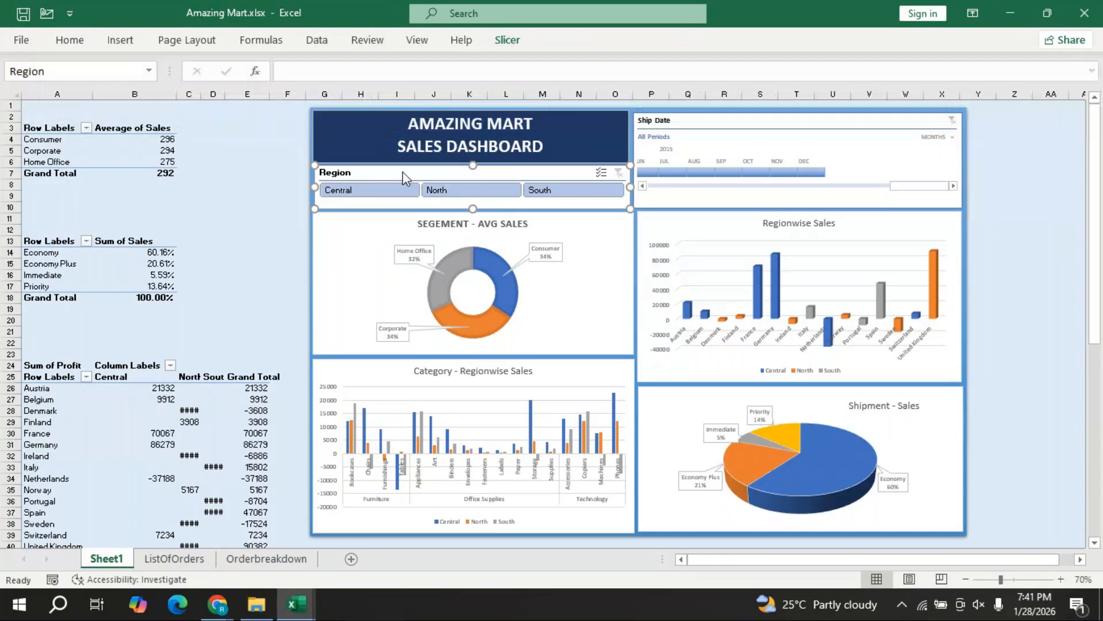
{"action": "left_click", "coordinate": [508, 40]}
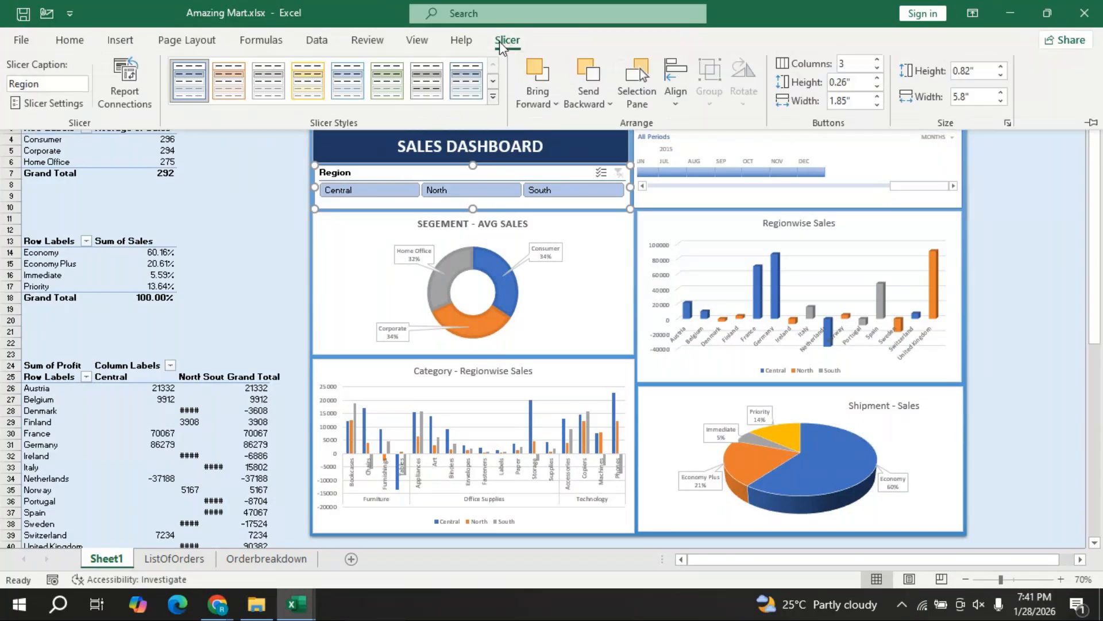
{"action": "left_click", "coordinate": [124, 81]}
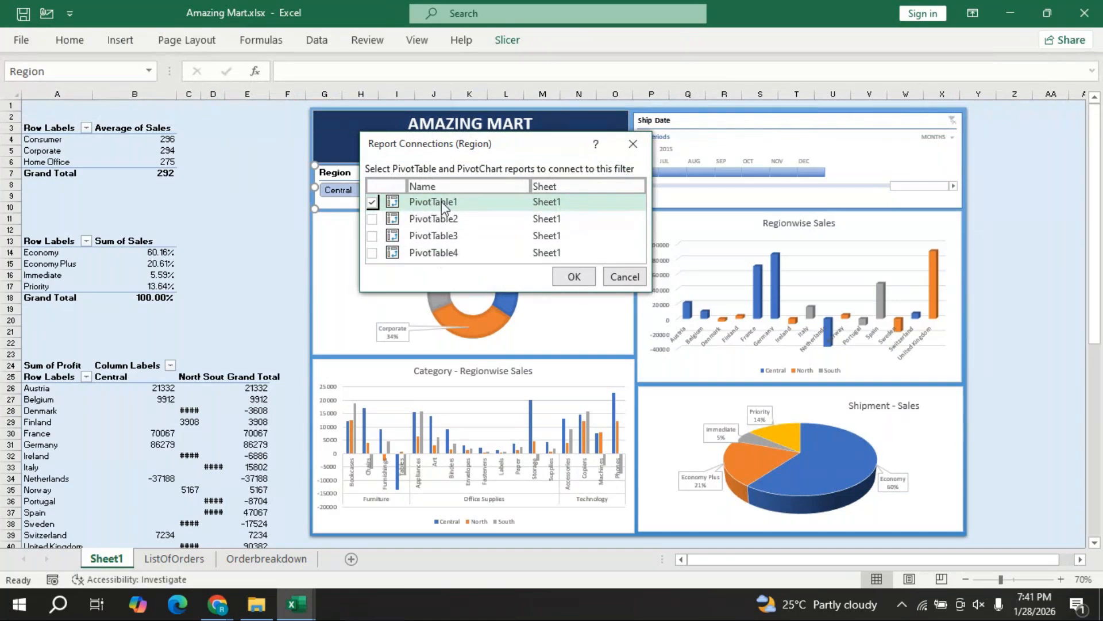
{"action": "left_click", "coordinate": [378, 220]}
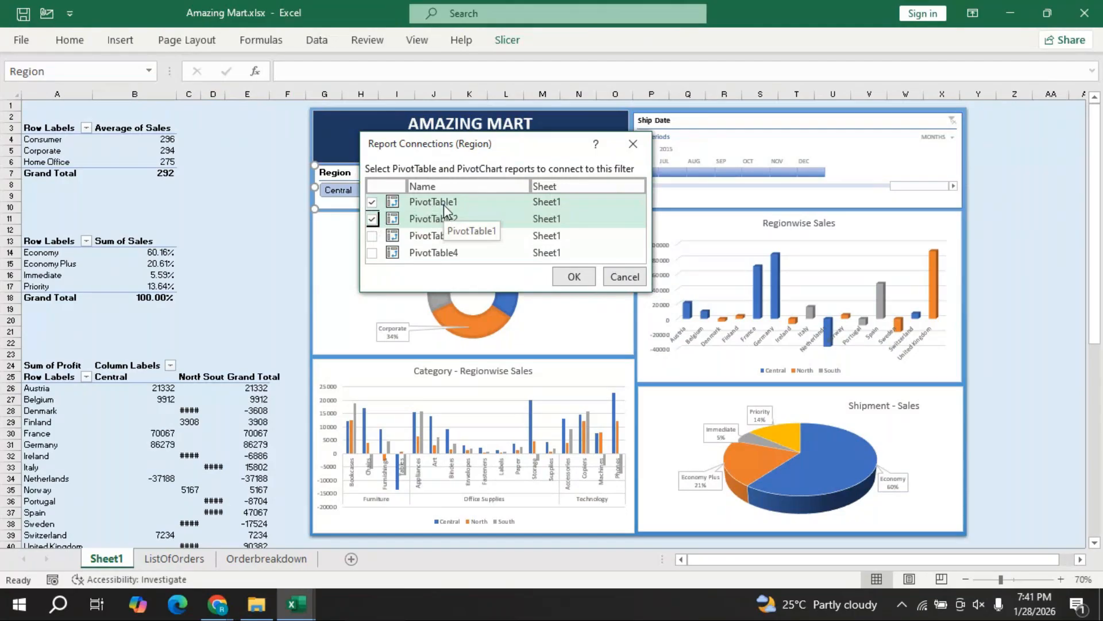
{"action": "left_click", "coordinate": [372, 254]}
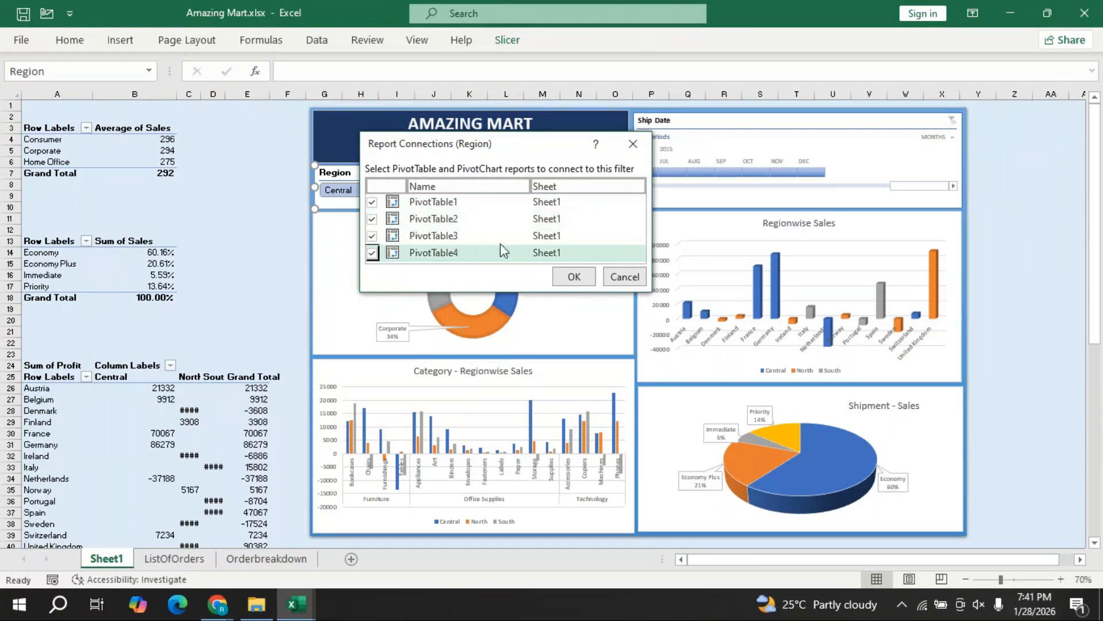
{"action": "left_click", "coordinate": [574, 276]}
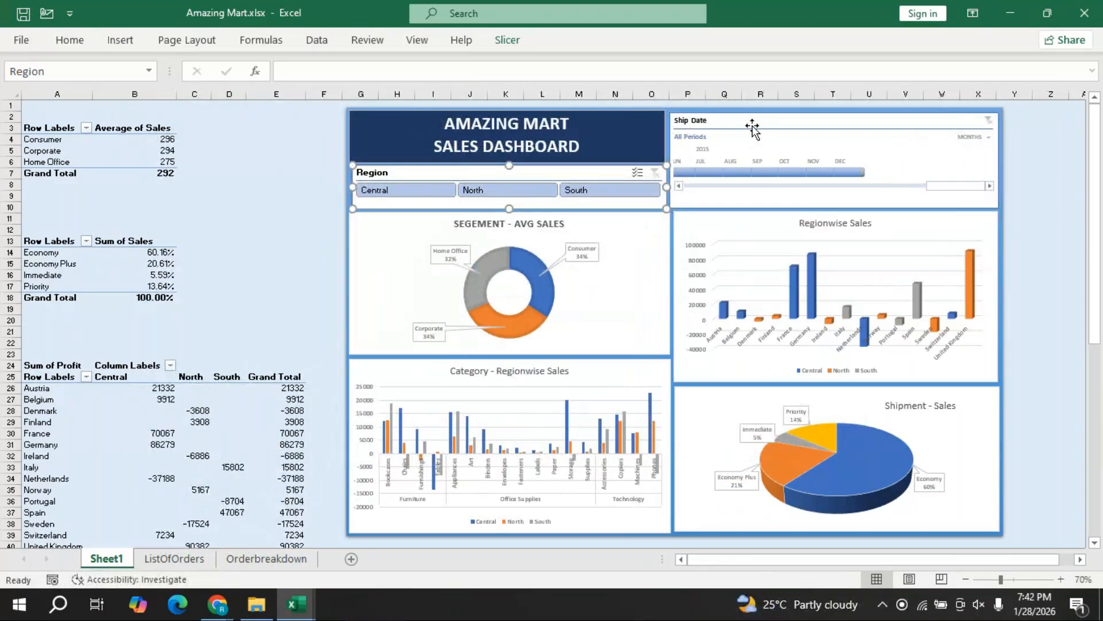
- Connect the Ship Date timeline to PivotTable2, PivotTable3 and PivotTable4 in addition to PivotTable1
{"action": "left_click", "coordinate": [754, 128]}
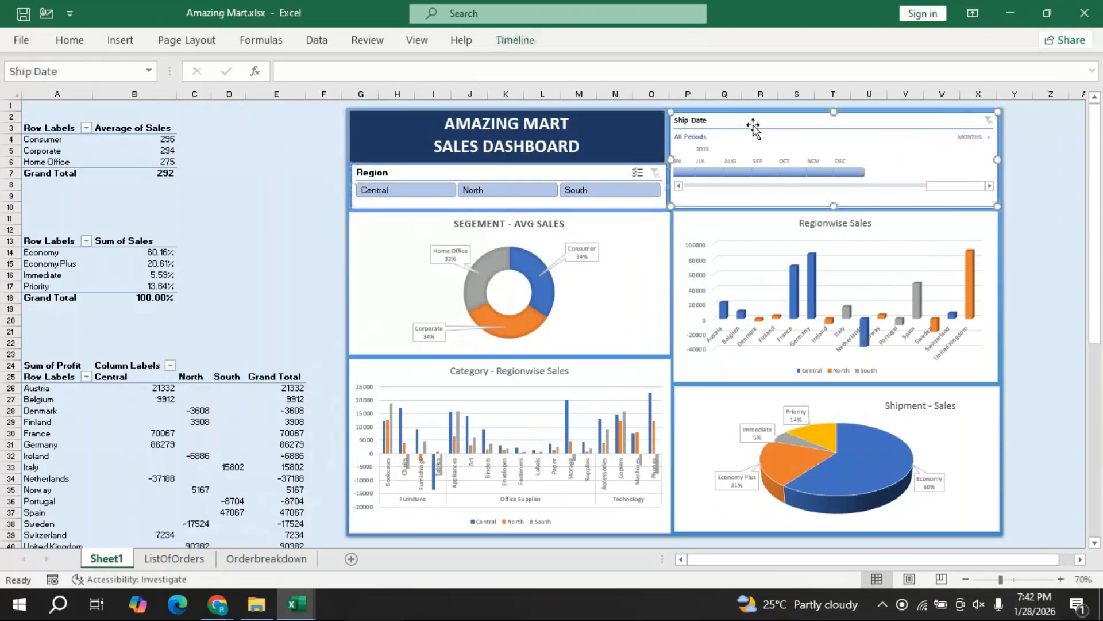
{"action": "left_click", "coordinate": [515, 42]}
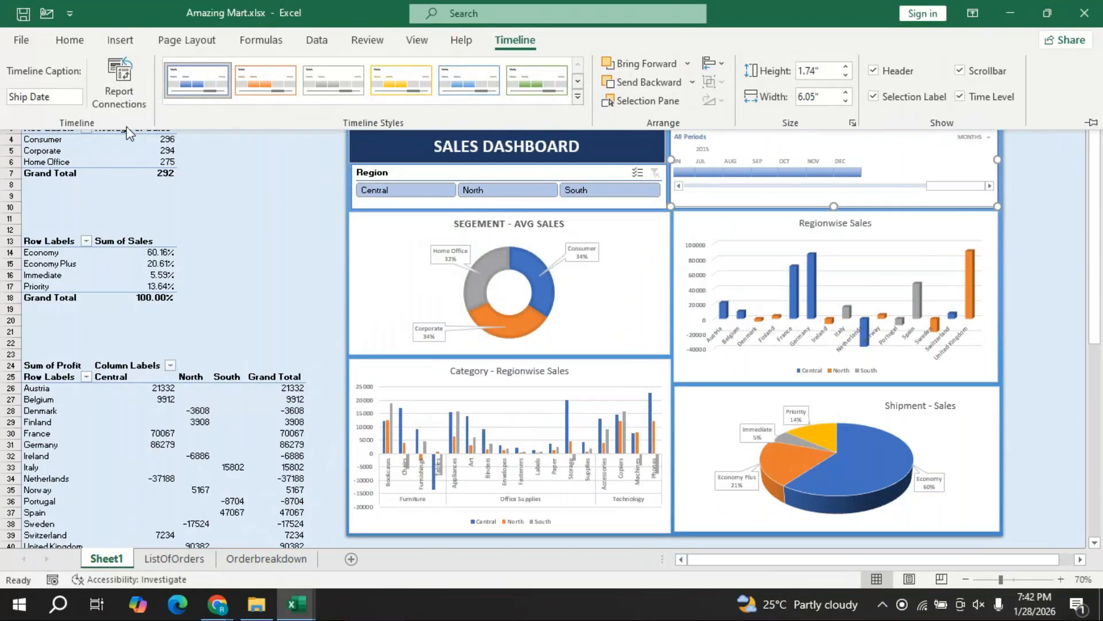
{"action": "left_click", "coordinate": [116, 104]}
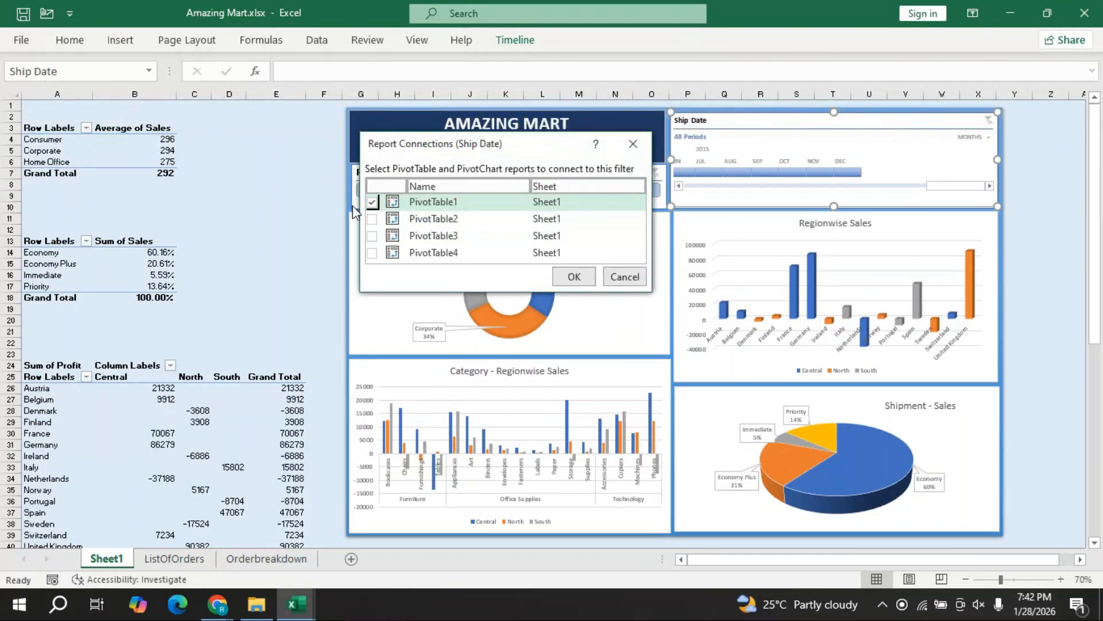
{"action": "left_click", "coordinate": [372, 219]}
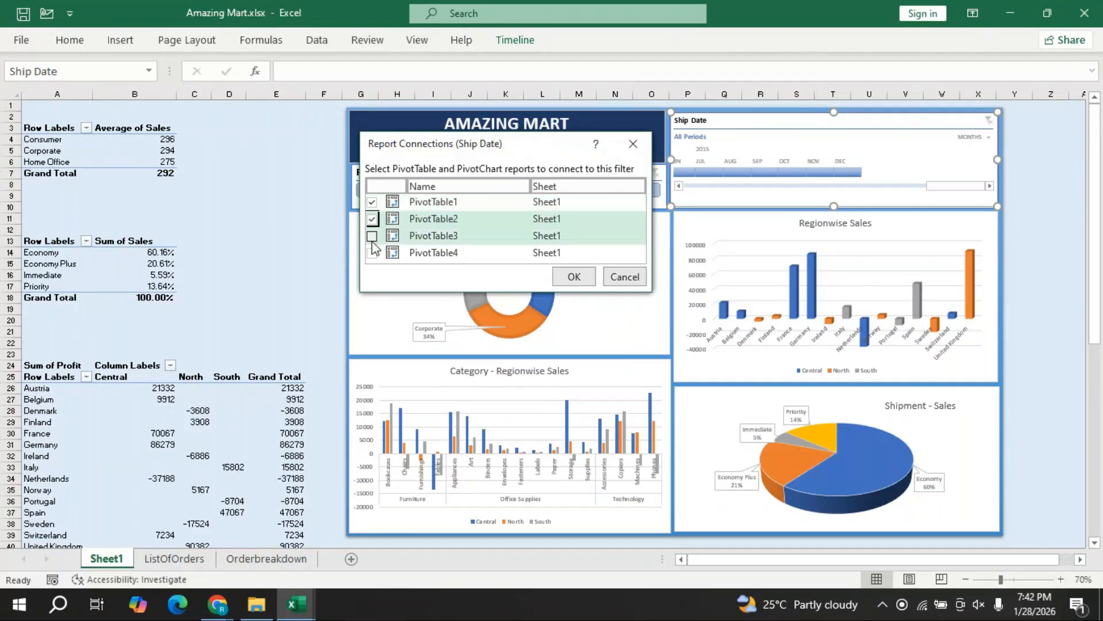
{"action": "left_click", "coordinate": [372, 236]}
{"action": "left_click", "coordinate": [372, 253]}
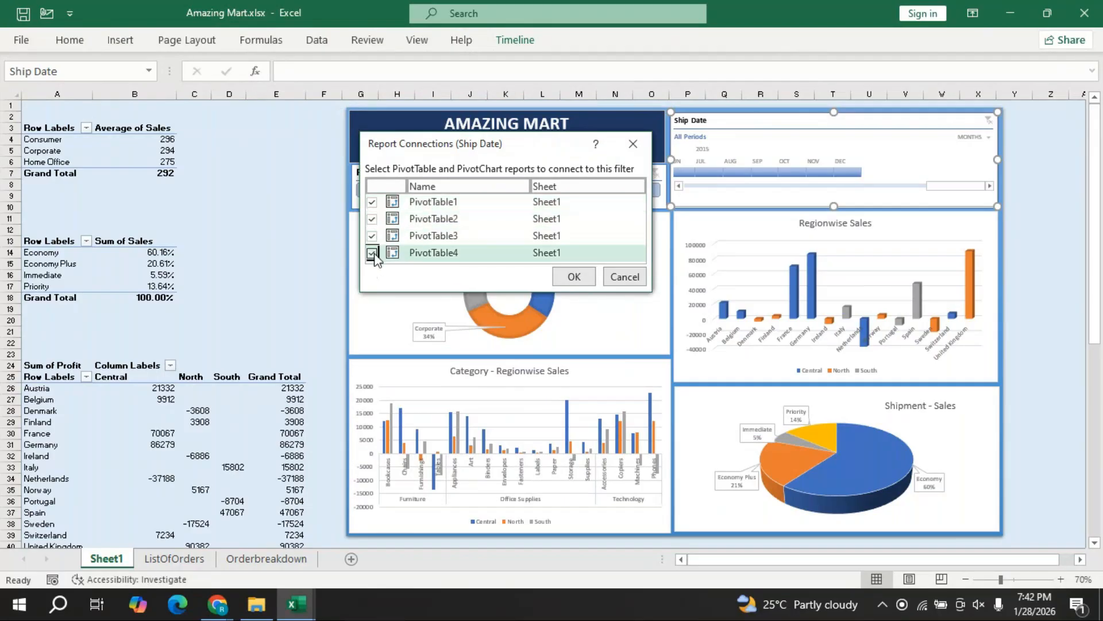
{"action": "left_click", "coordinate": [573, 277]}
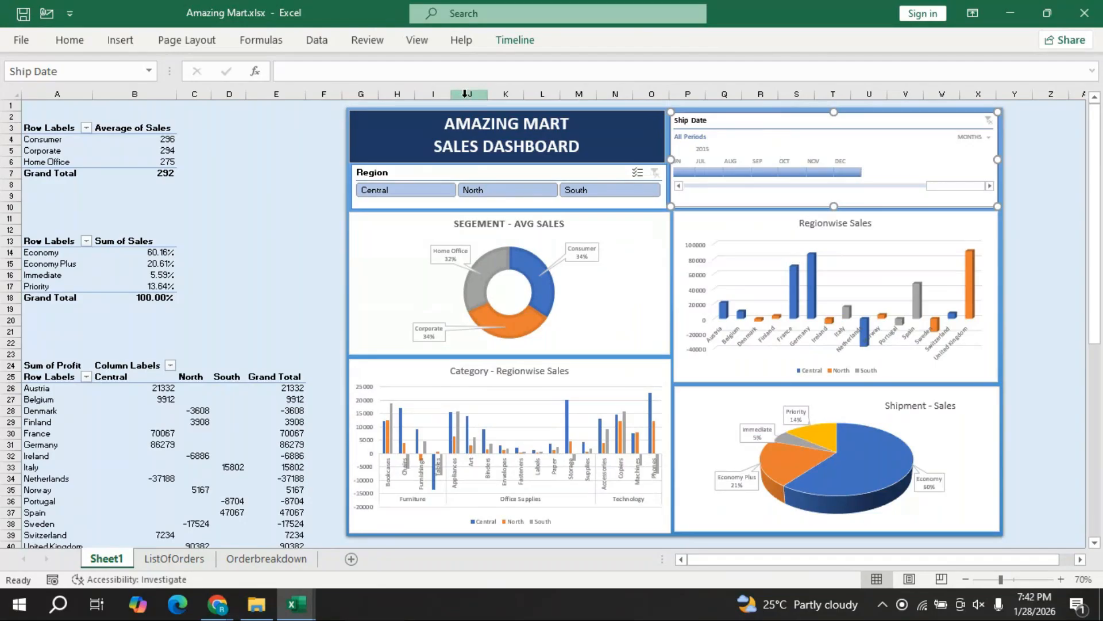
- Check the connected charts by switching the Region filter between Central, North and South, and clear the filter
{"action": "left_click", "coordinate": [379, 190]}
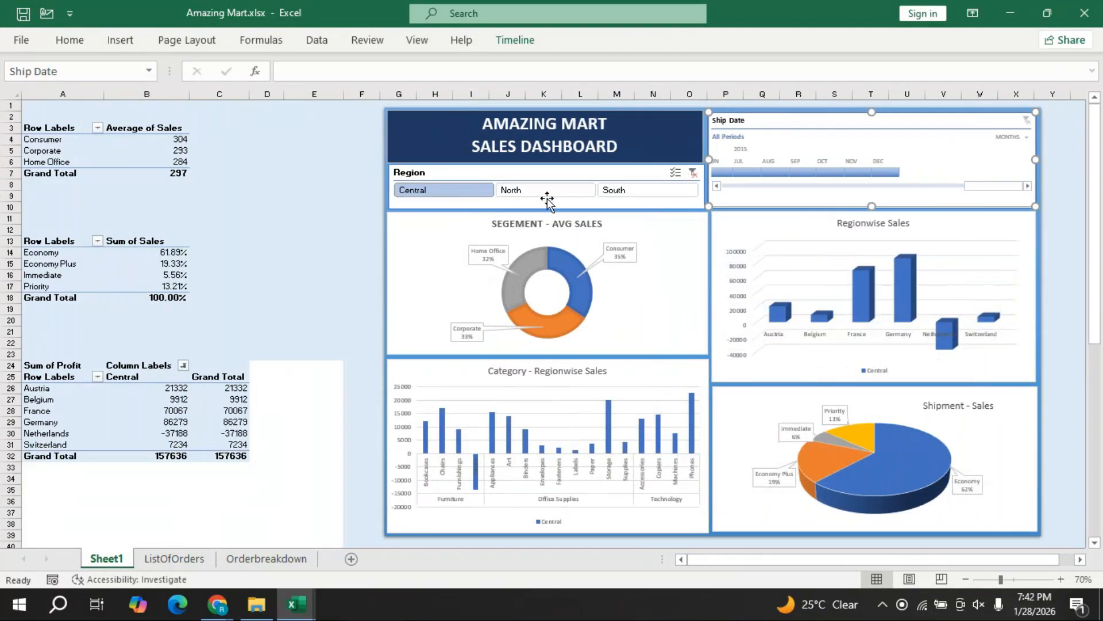
{"action": "left_click", "coordinate": [525, 192]}
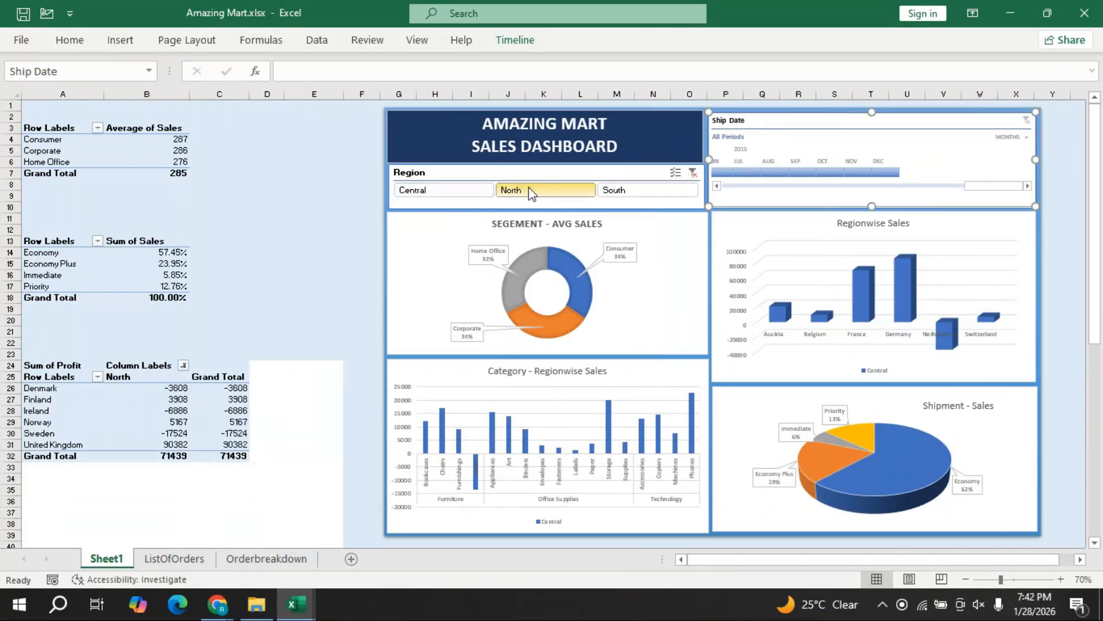
{"action": "left_click", "coordinate": [624, 194]}
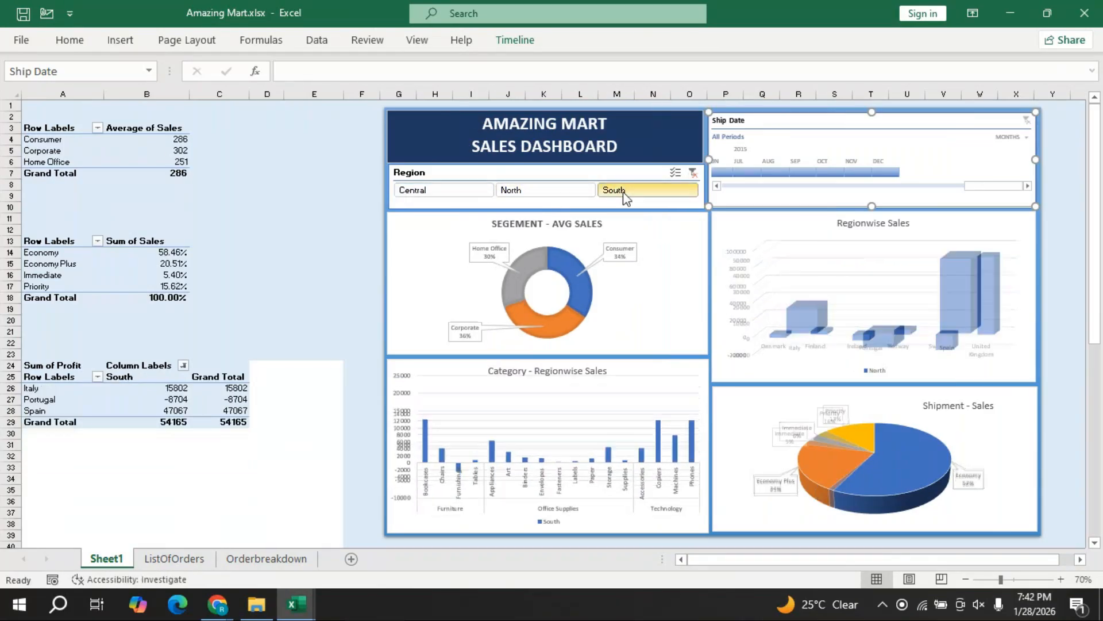
{"action": "left_click", "coordinate": [551, 192]}
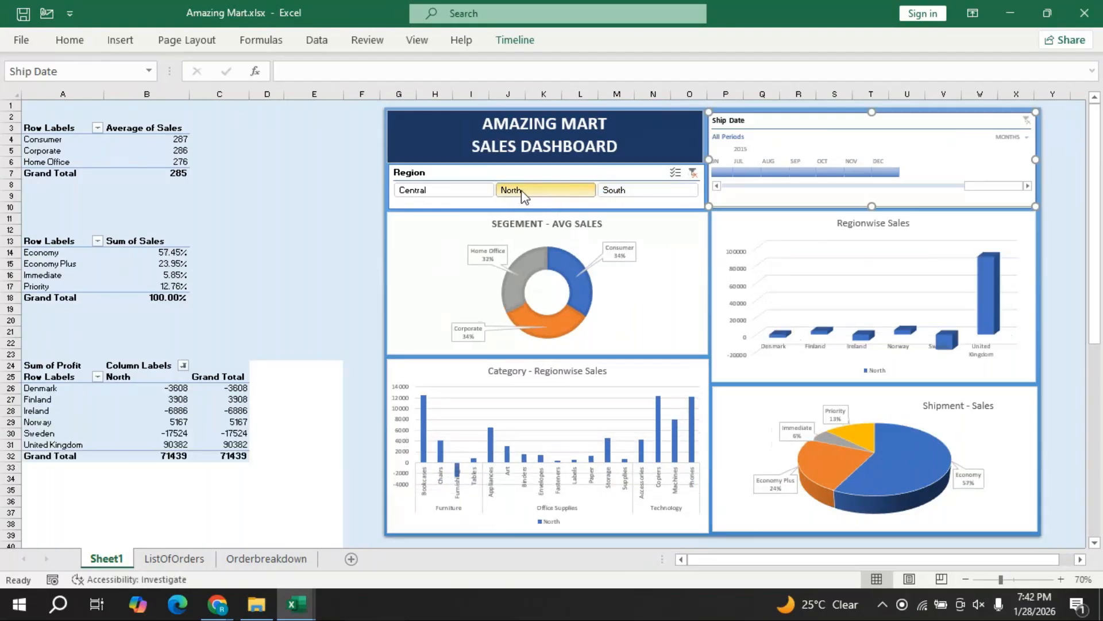
{"action": "left_click", "coordinate": [481, 193]}
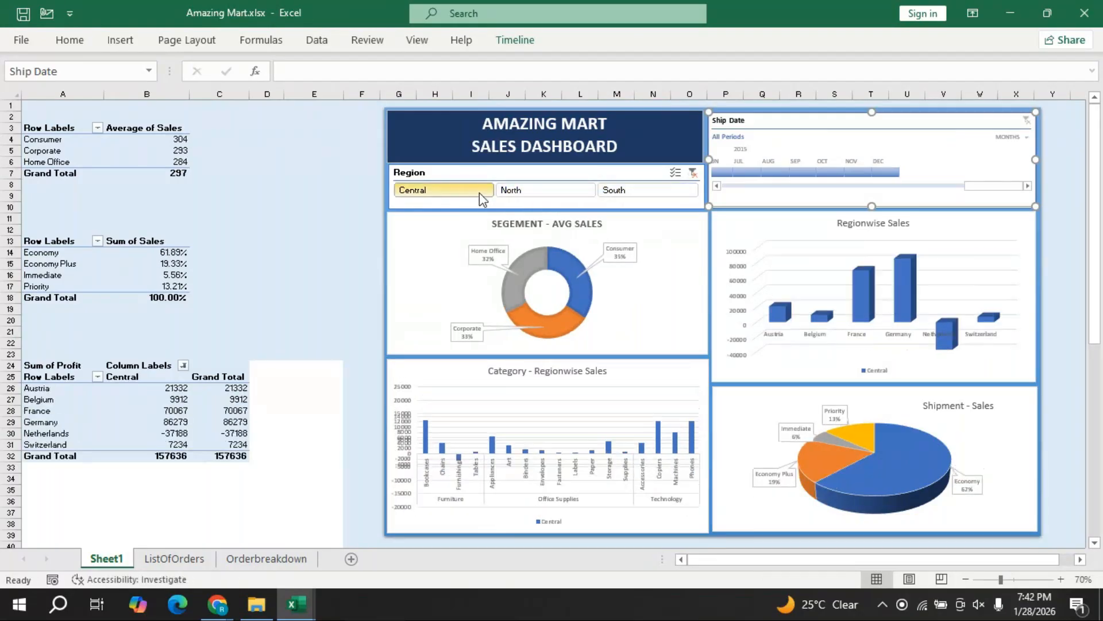
{"action": "left_click", "coordinate": [693, 174]}
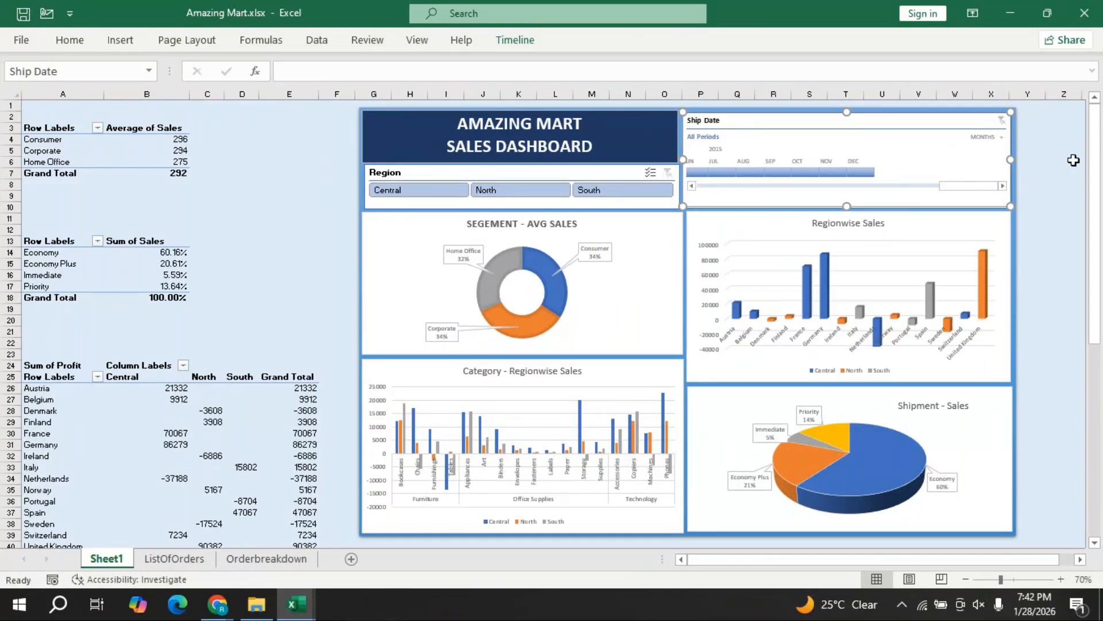
- Set the Ship Date timeline to years and filter the dashboard by 2012, 2013 and 2014 in turn
{"action": "left_click", "coordinate": [1002, 138]}
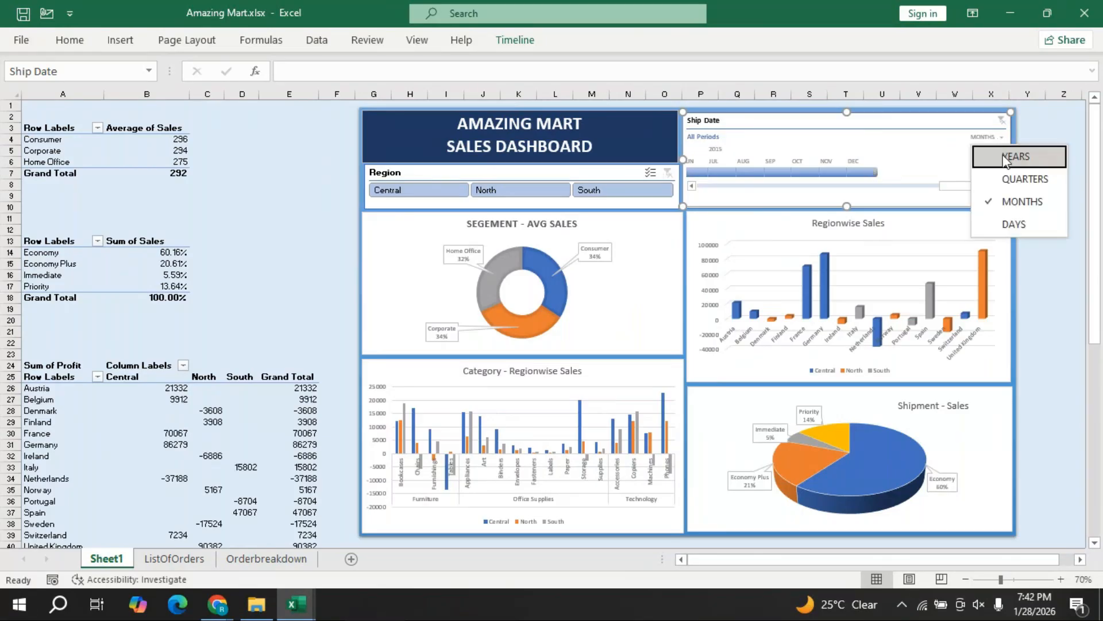
{"action": "left_click", "coordinate": [1005, 158]}
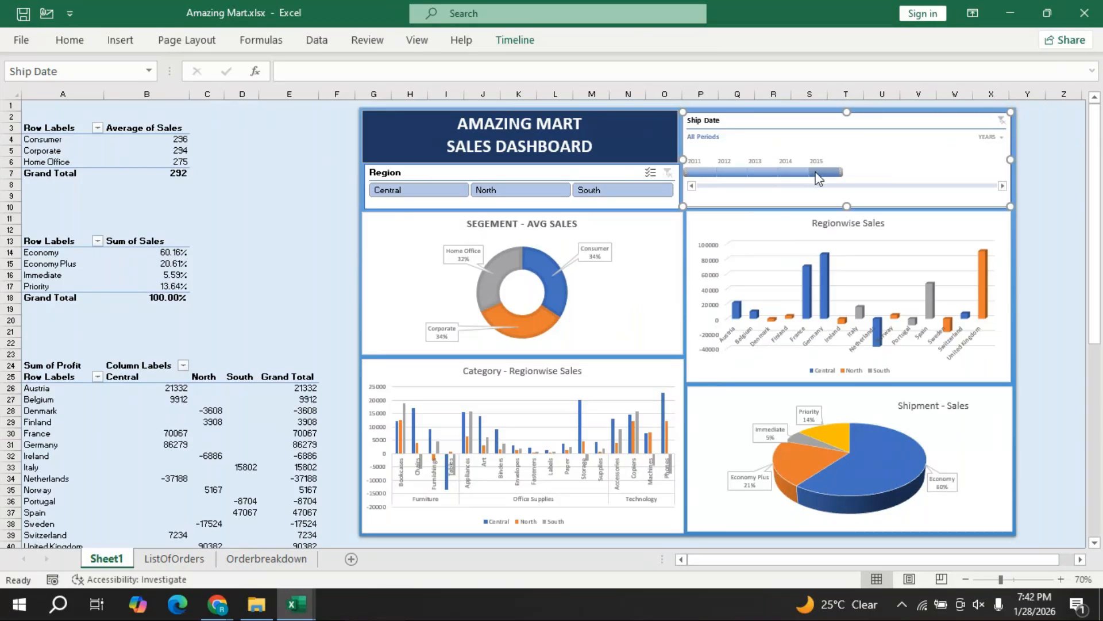
{"action": "left_click", "coordinate": [723, 173]}
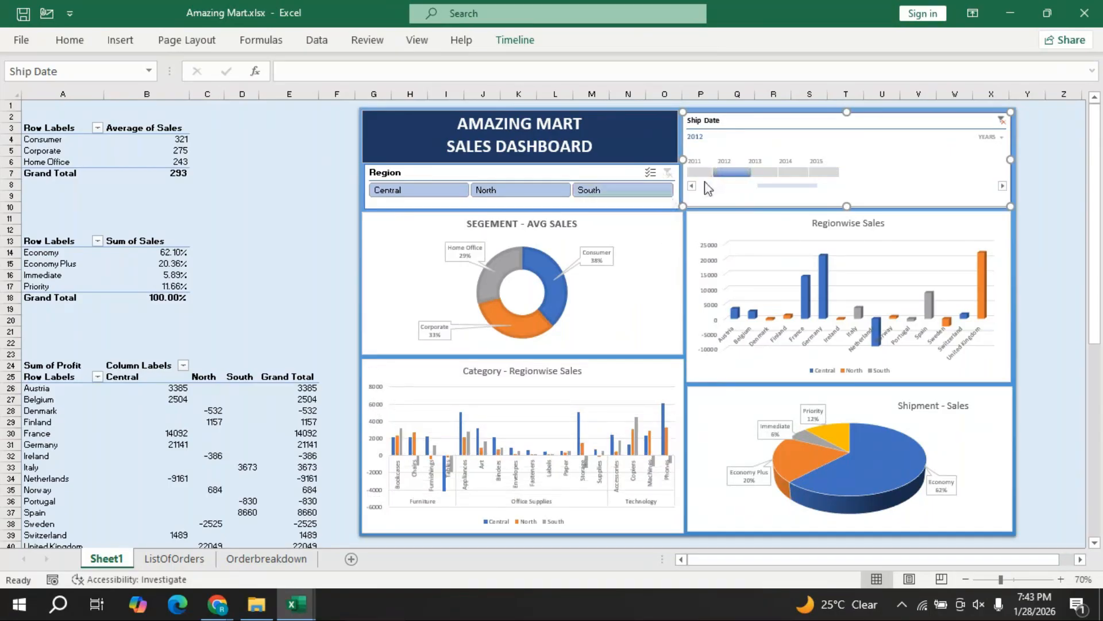
{"action": "left_click", "coordinate": [758, 174]}
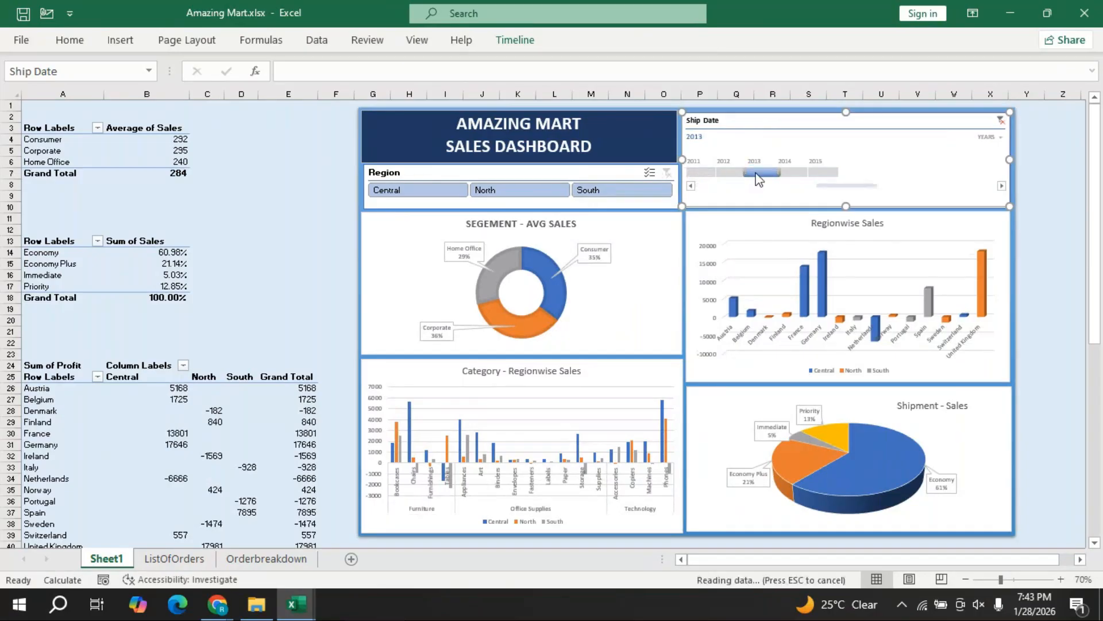
{"action": "left_click", "coordinate": [790, 172]}
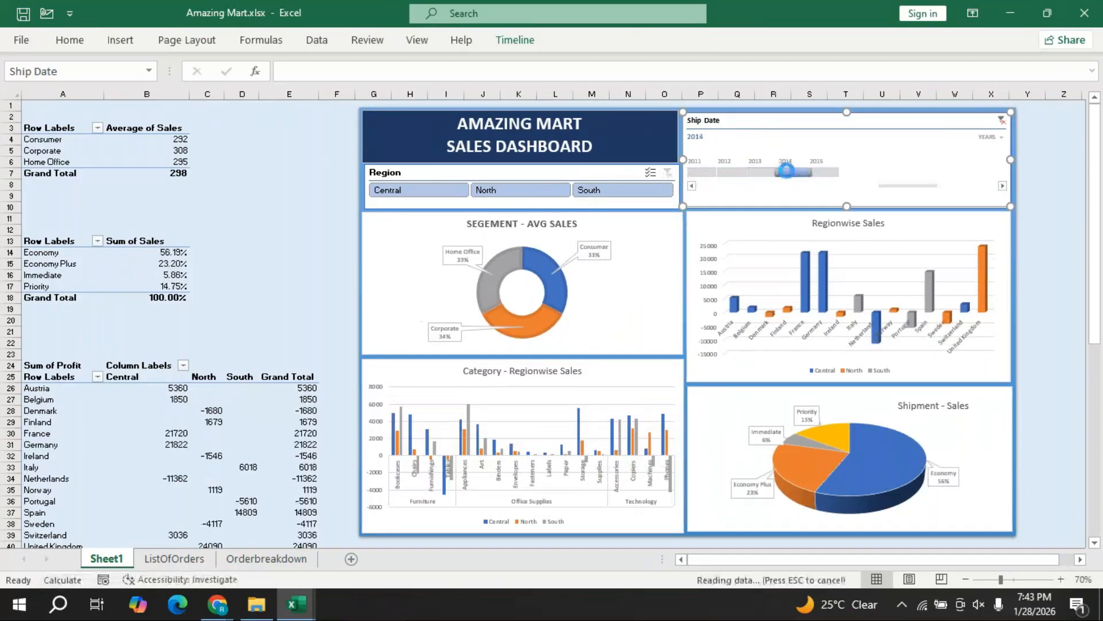
- Filter the dashboard by 2015 and 2012, and switch the Ship Date timeline to quarters to check Q1, Q2 and Q3 2012 in turn
{"action": "left_click", "coordinate": [823, 172]}
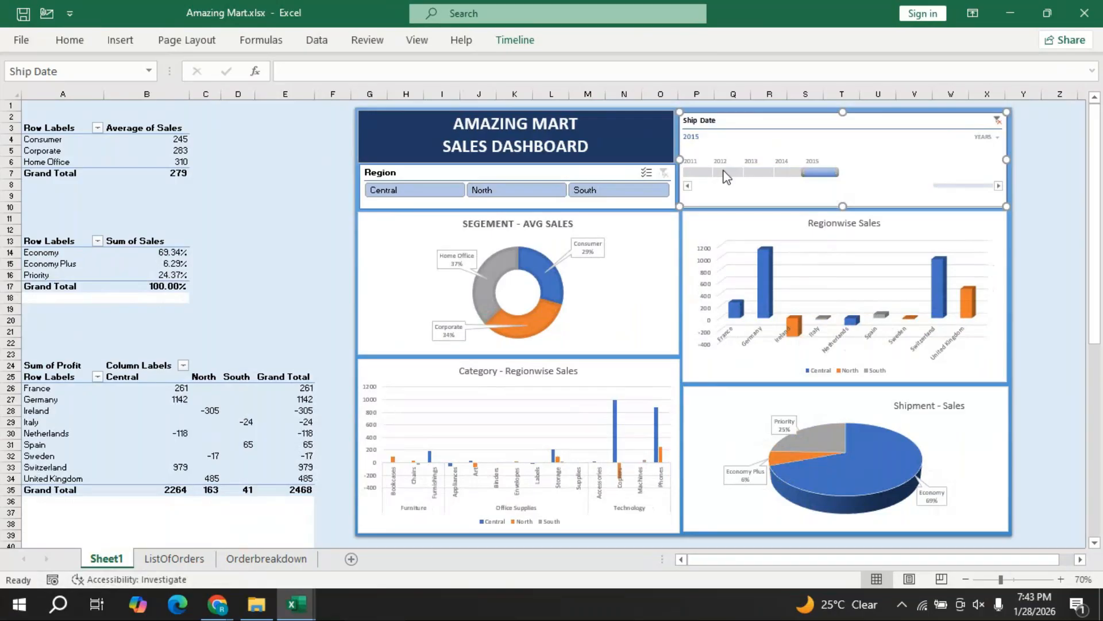
{"action": "left_click", "coordinate": [726, 173]}
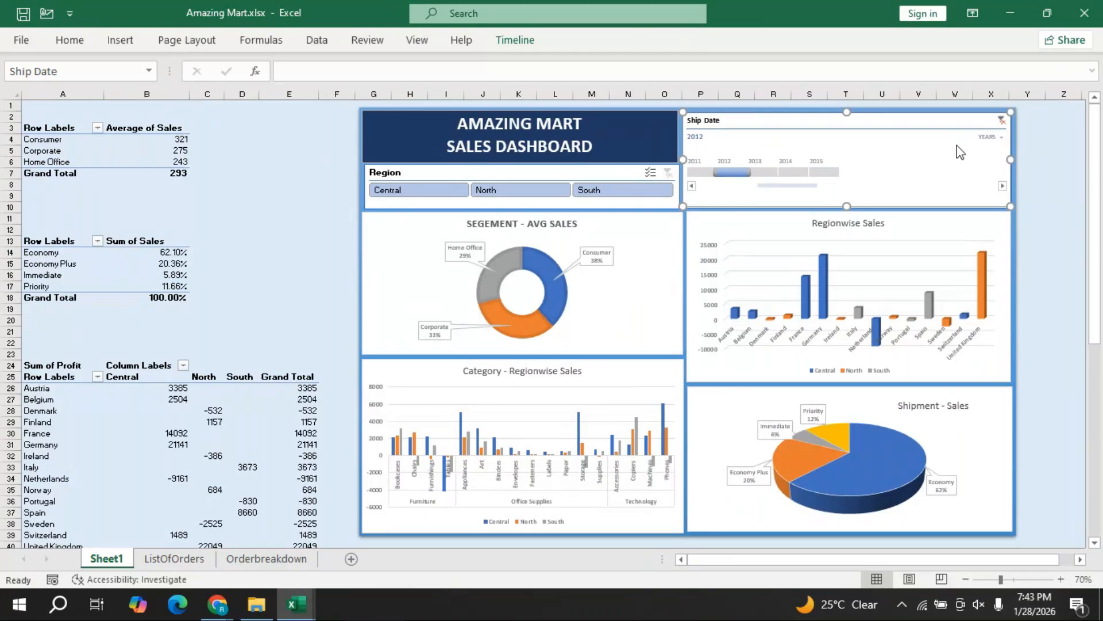
{"action": "left_click", "coordinate": [990, 137]}
{"action": "left_click", "coordinate": [999, 176]}
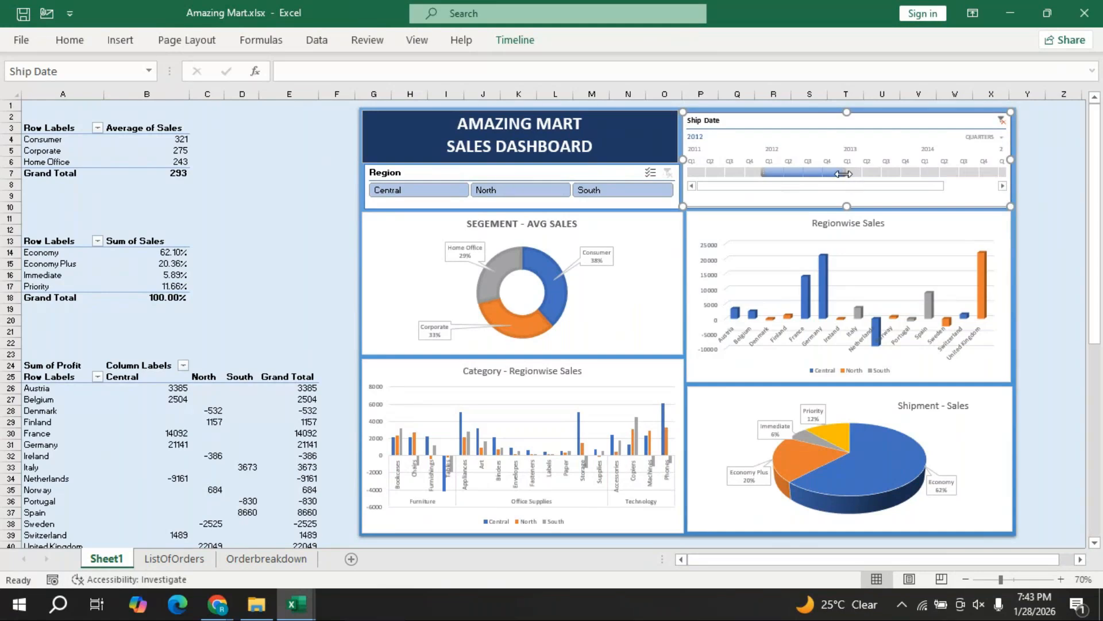
{"action": "left_click_drag", "start_coordinate": [843, 174], "coordinate": [788, 172]}
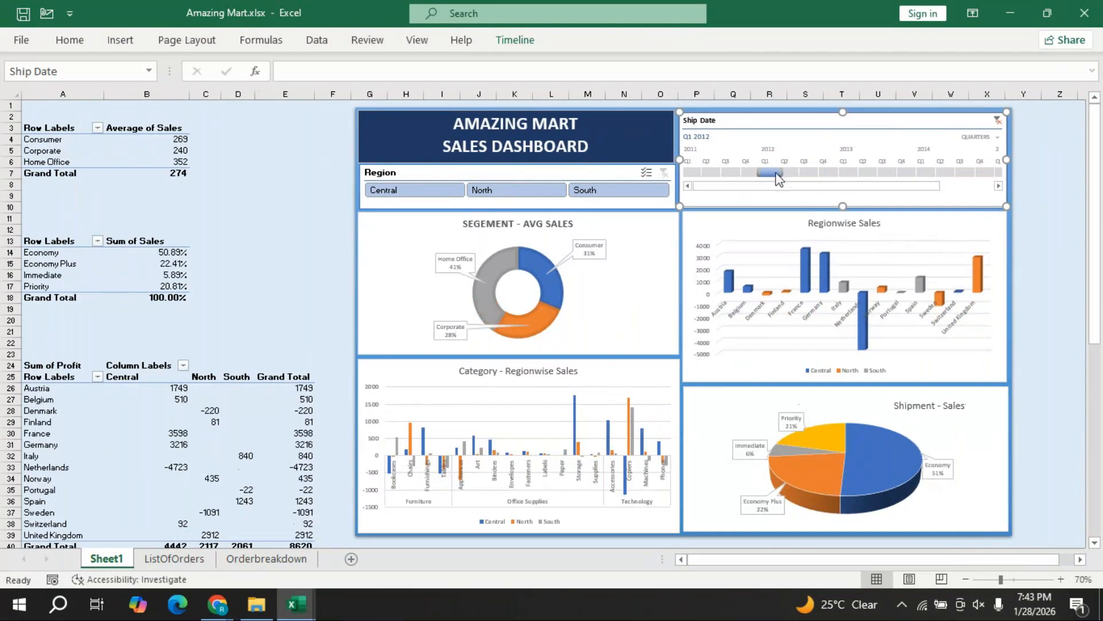
{"action": "left_click_drag", "start_coordinate": [779, 172], "coordinate": [794, 193]}
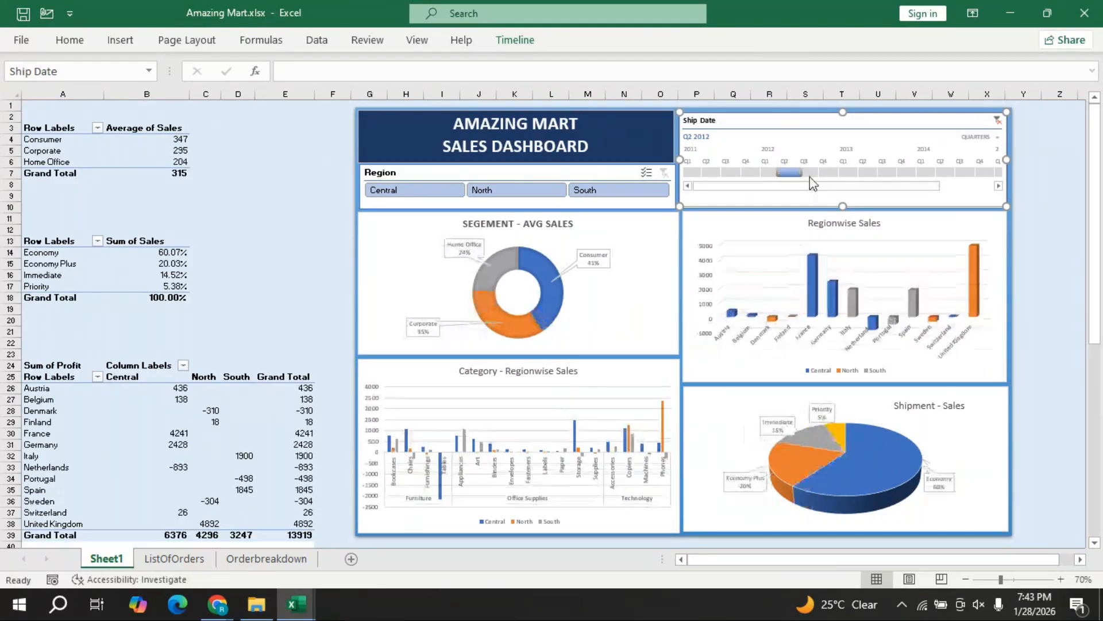
{"action": "left_click", "coordinate": [812, 172]}
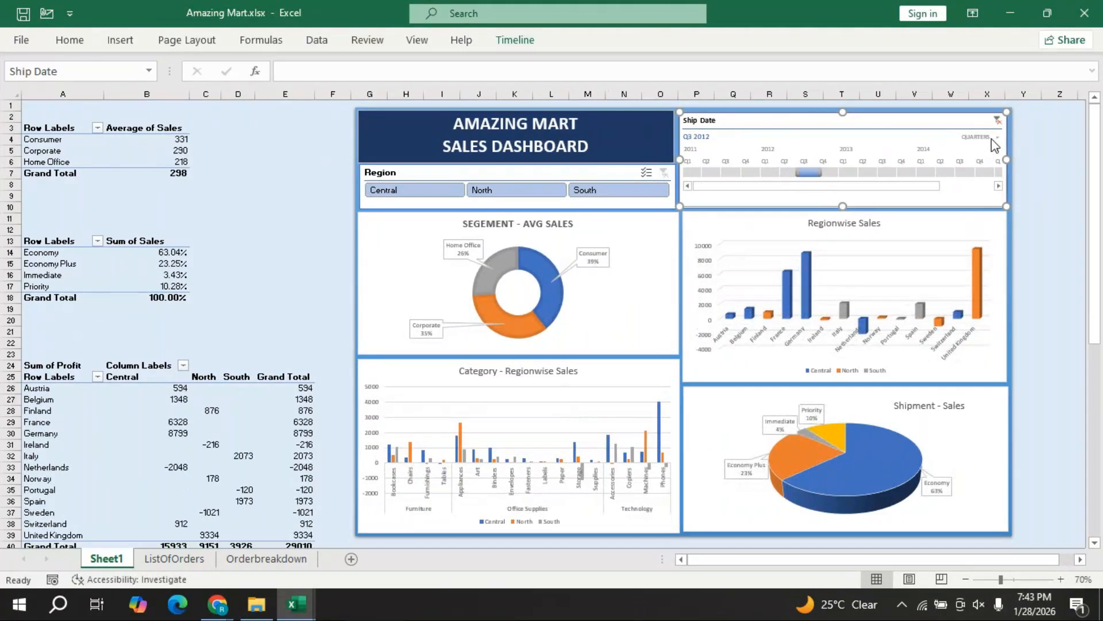
- Switch the Ship Date timeline to months and filter by January, March, March–April and finally October–December 2012
{"action": "left_click", "coordinate": [992, 141]}
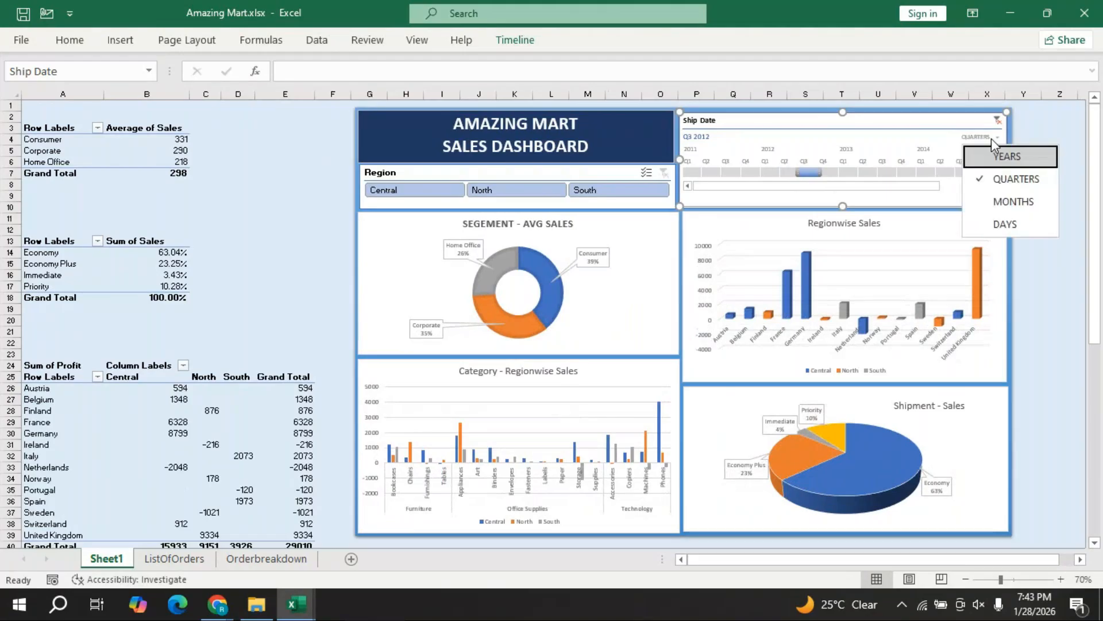
{"action": "left_click", "coordinate": [985, 200]}
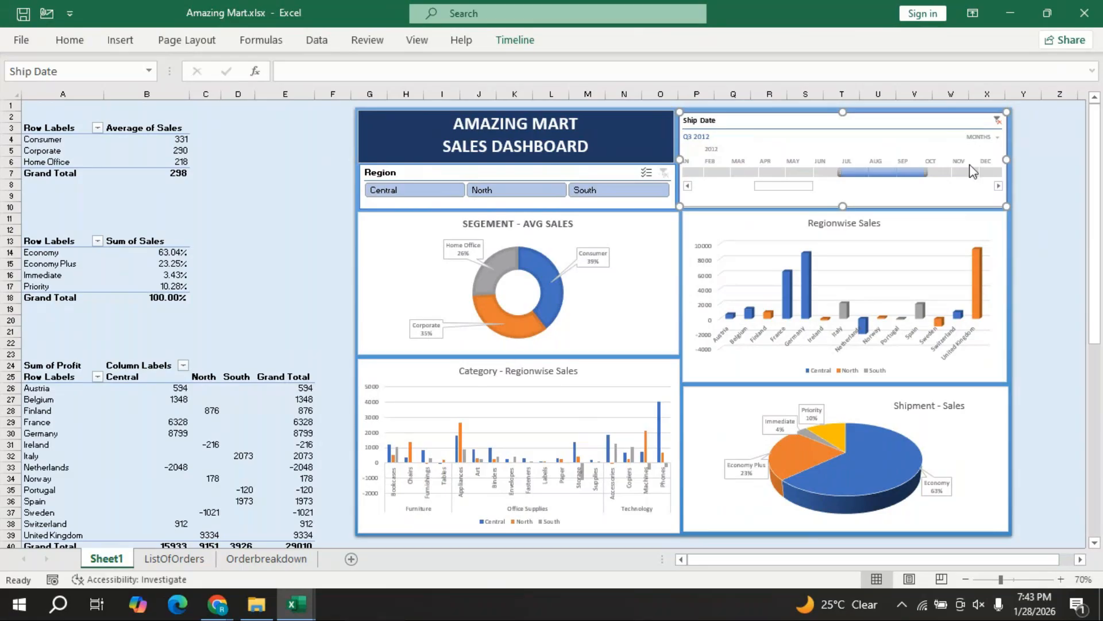
{"action": "left_click", "coordinate": [694, 172]}
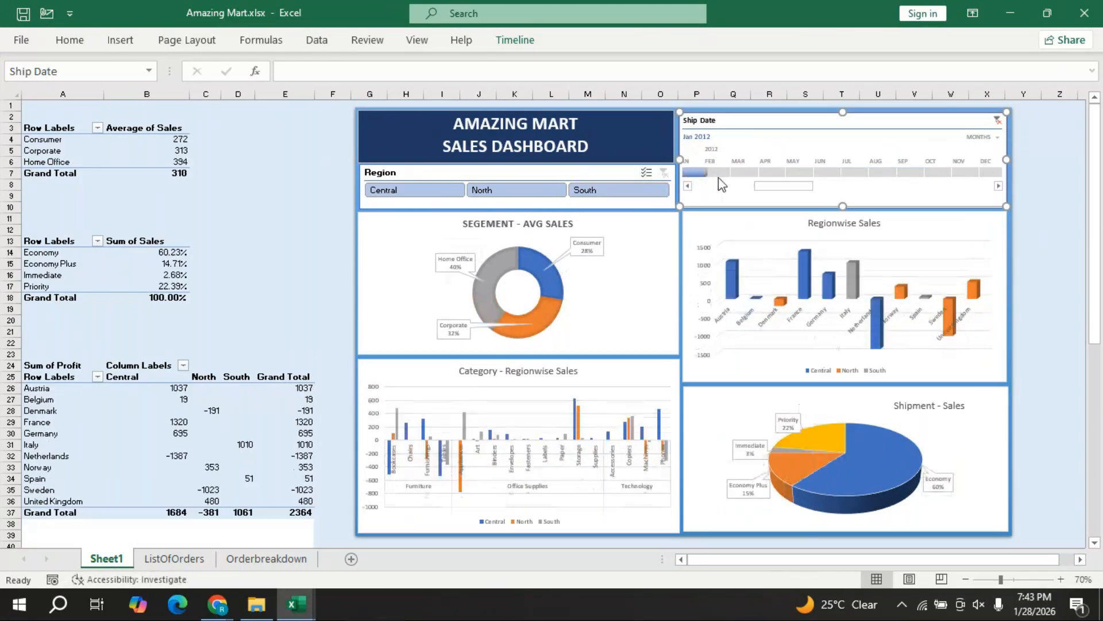
{"action": "left_click", "coordinate": [745, 174]}
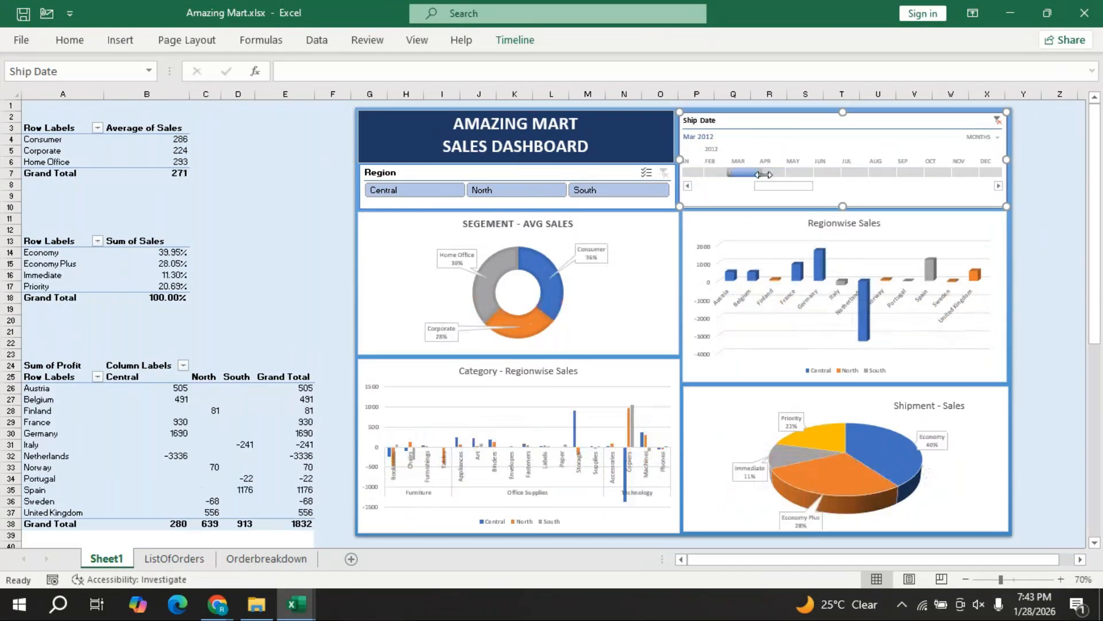
{"action": "left_click_drag", "start_coordinate": [764, 174], "coordinate": [786, 173]}
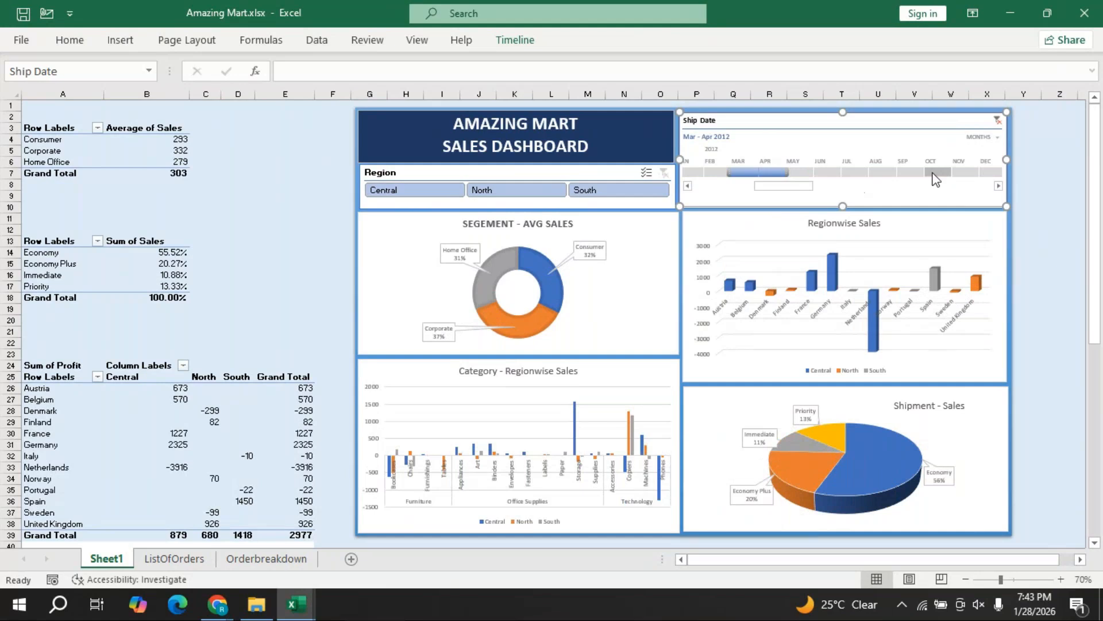
{"action": "left_click_drag", "start_coordinate": [934, 173], "coordinate": [986, 173]}
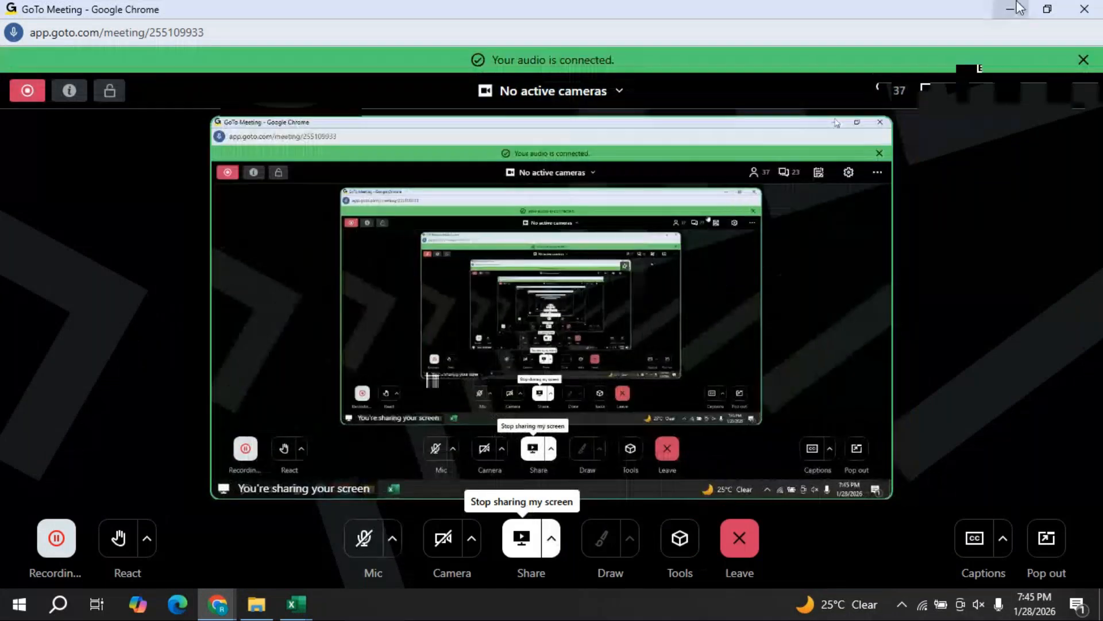
{"action": "left_click", "coordinate": [1010, 8]}
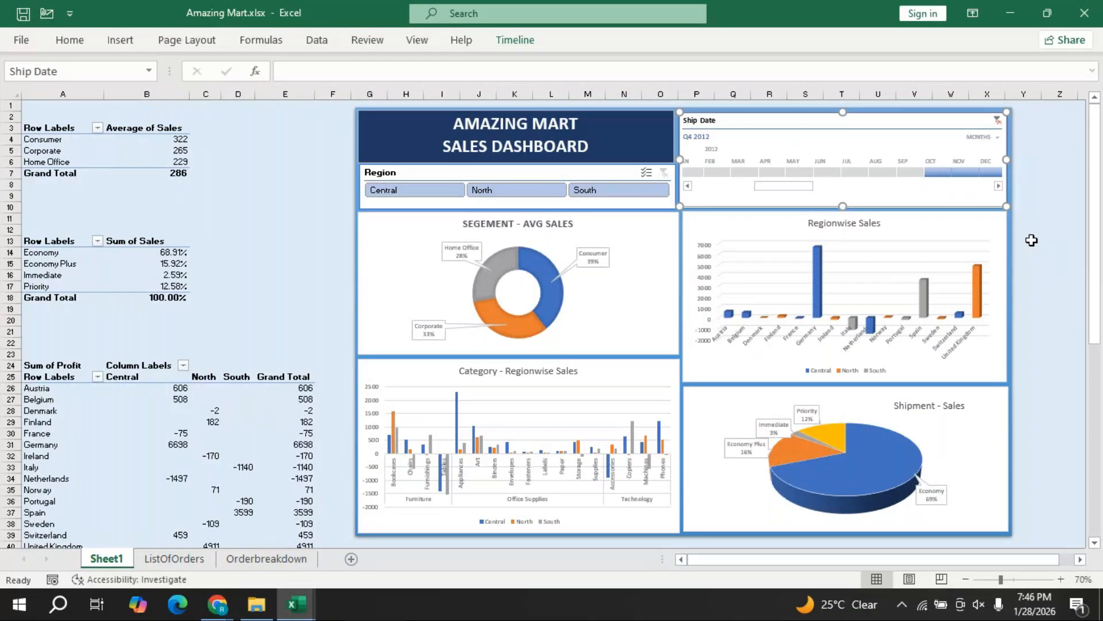
{"action": "left_click", "coordinate": [1031, 241]}
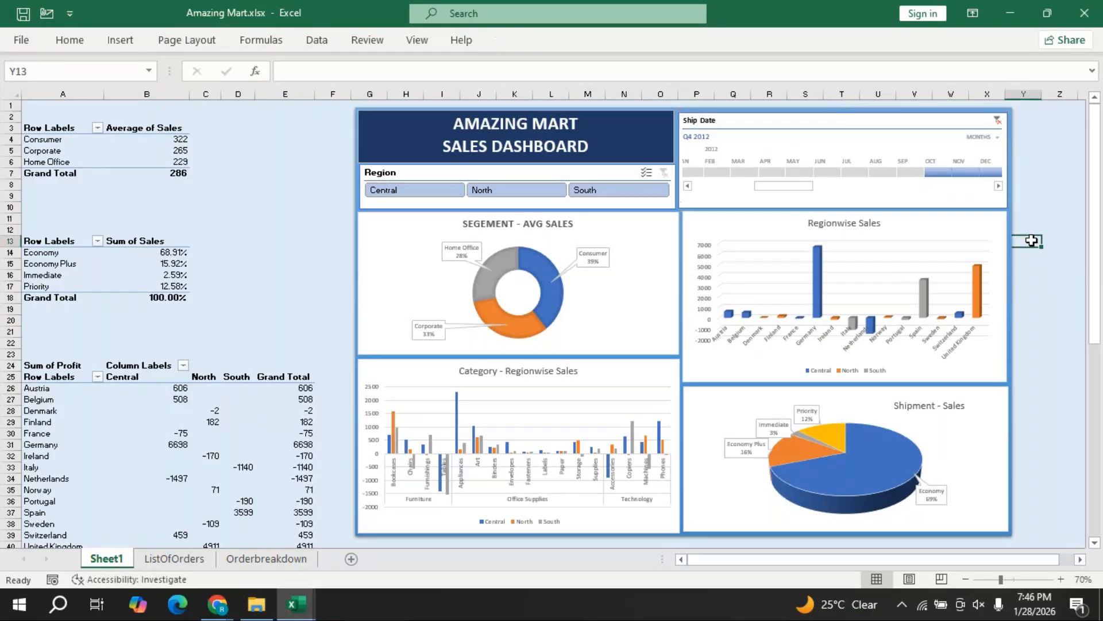
{"action": "left_click", "coordinate": [1063, 195]}
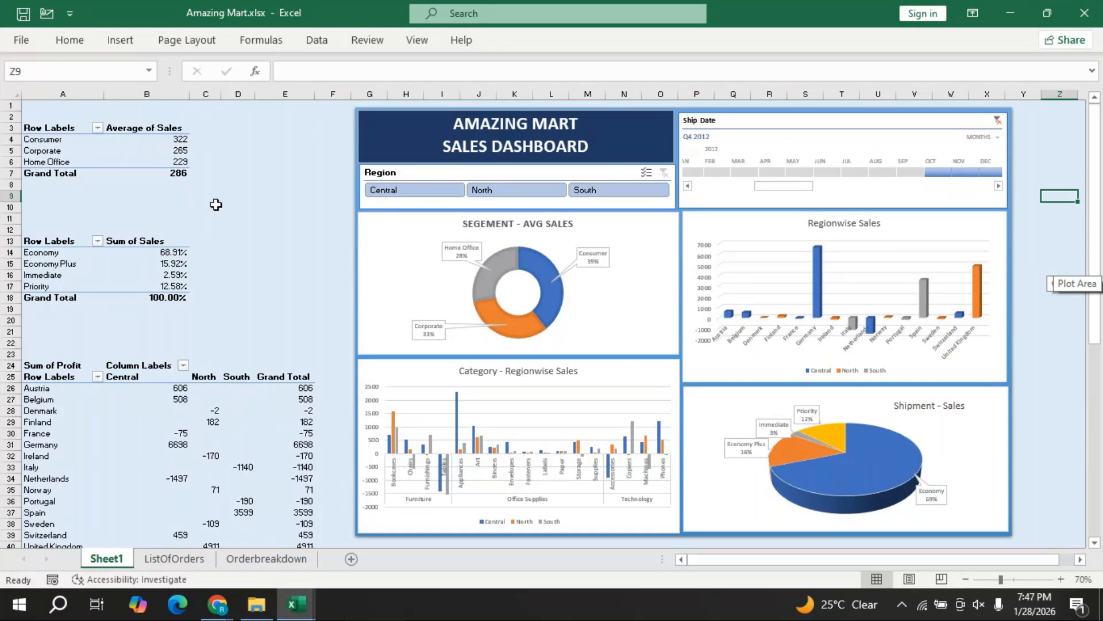
{"action": "left_click", "coordinate": [156, 174]}
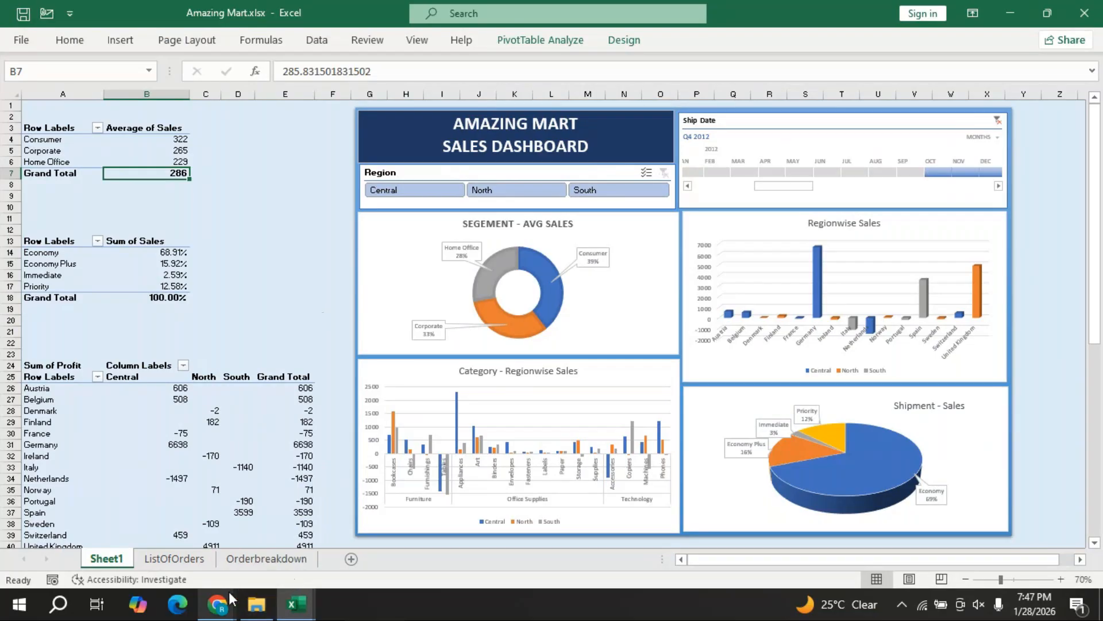
{"action": "mouse_move", "coordinate": [229, 591]}
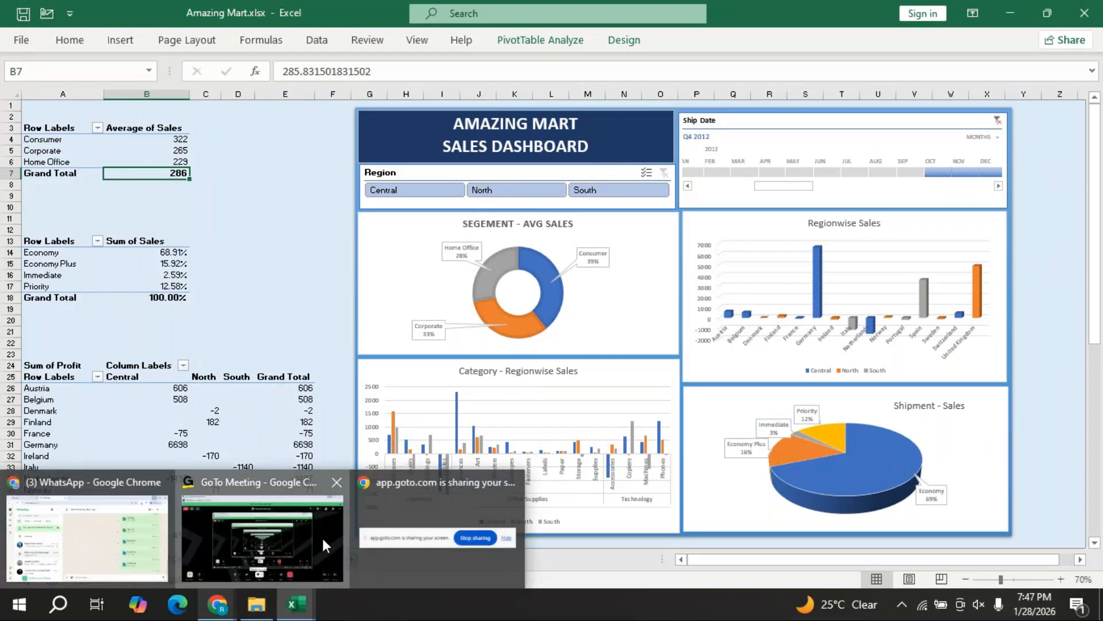